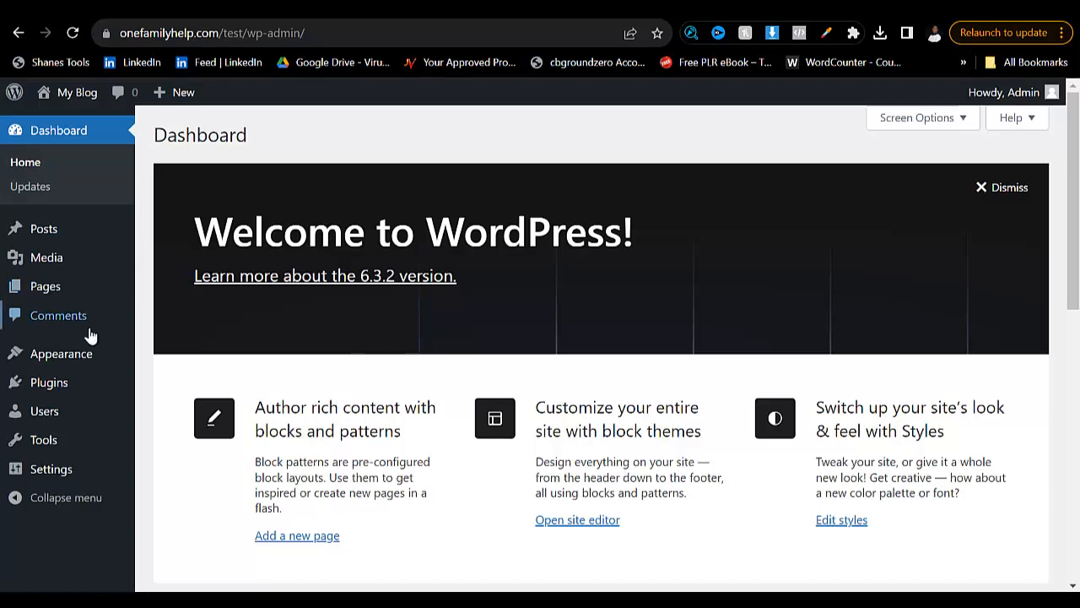
# - Look over the admin dashboard from the welcome banner down to the activity and news widgets
pyautogui.scroll(-2, 79, 337)
pyautogui.scroll(2, 75, 333)
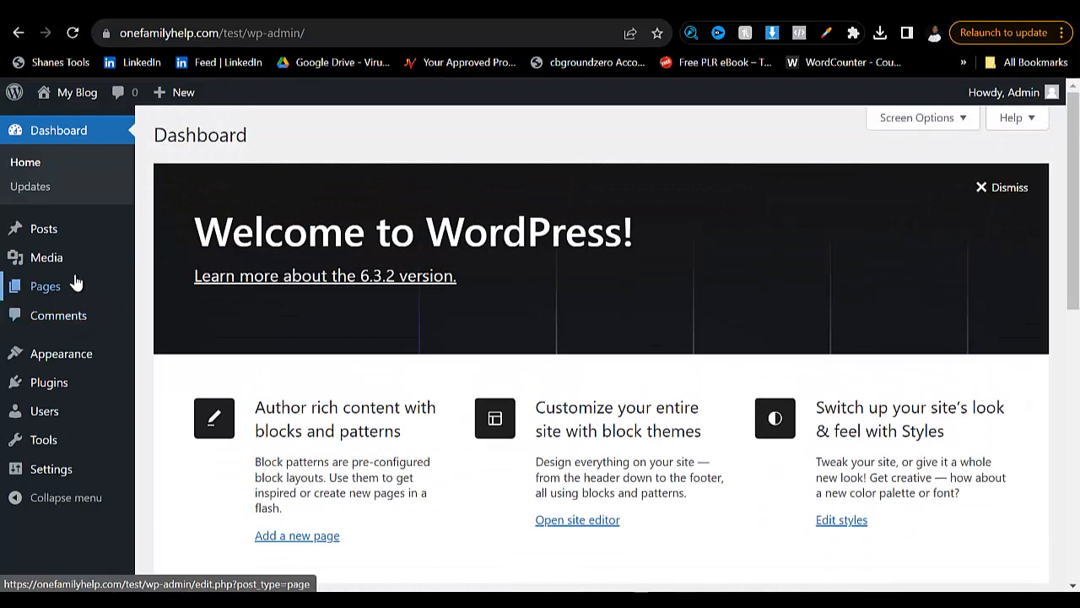
pyautogui.scroll(-3, 32, 315)
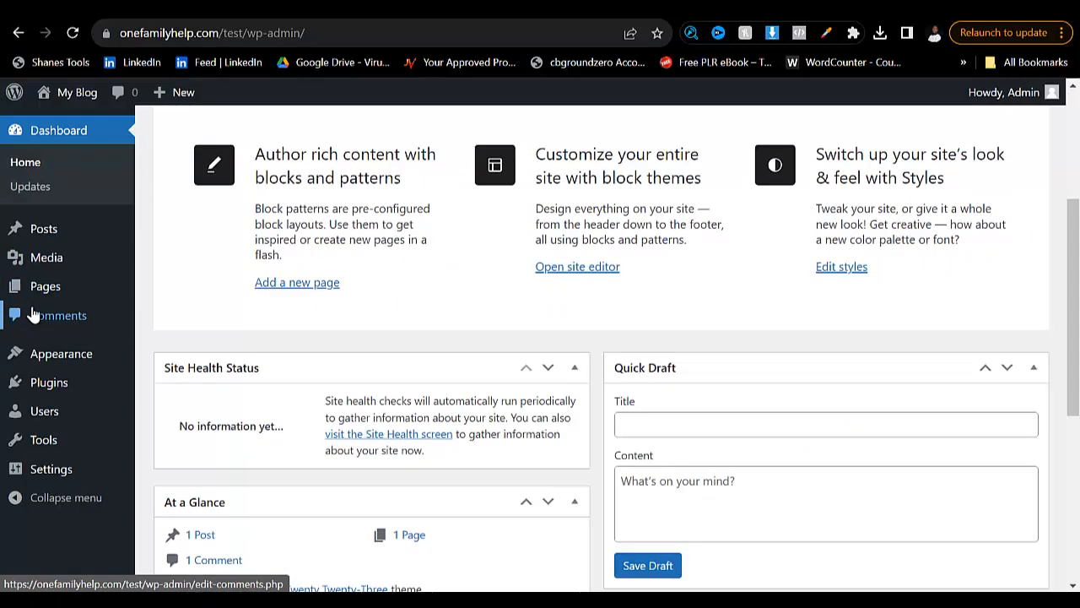
pyautogui.scroll(-1, 35, 314)
pyautogui.scroll(-3, 38, 388)
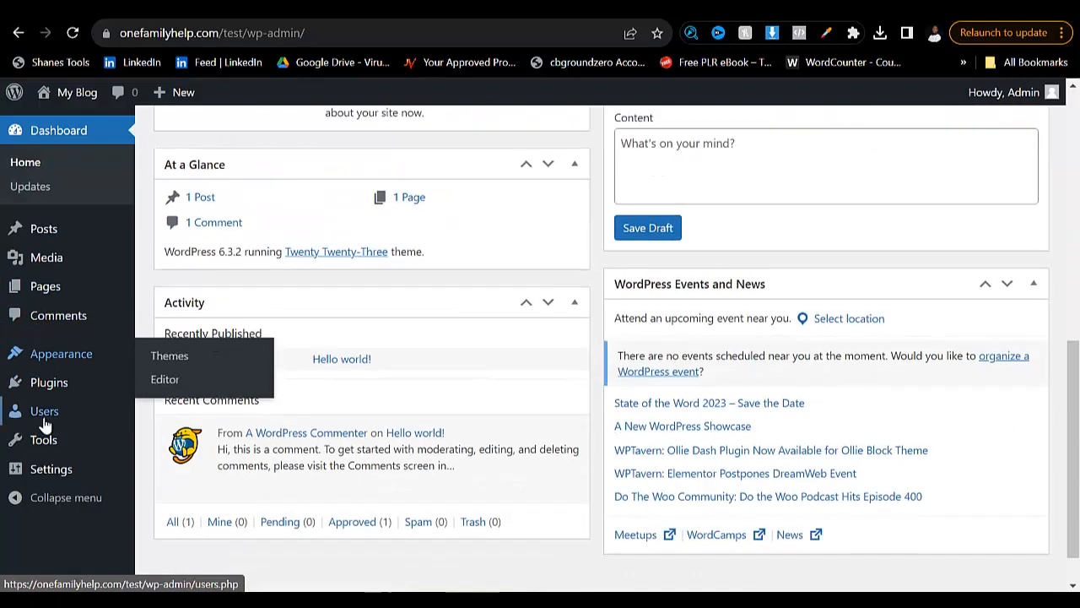
pyautogui.scroll(-1, 44, 338)
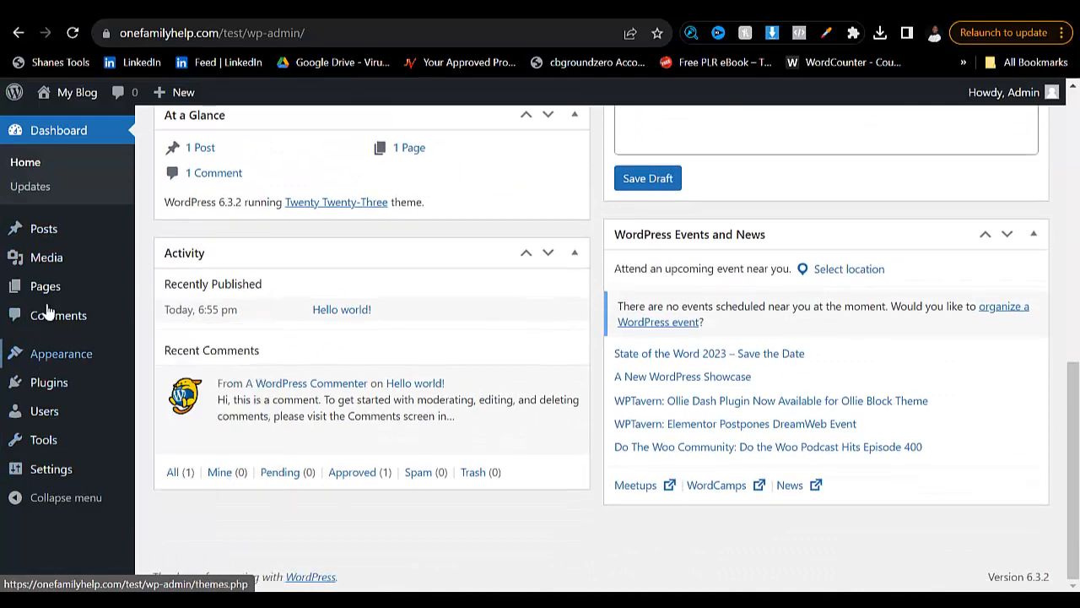
pyautogui.scroll(8, 349, 347)
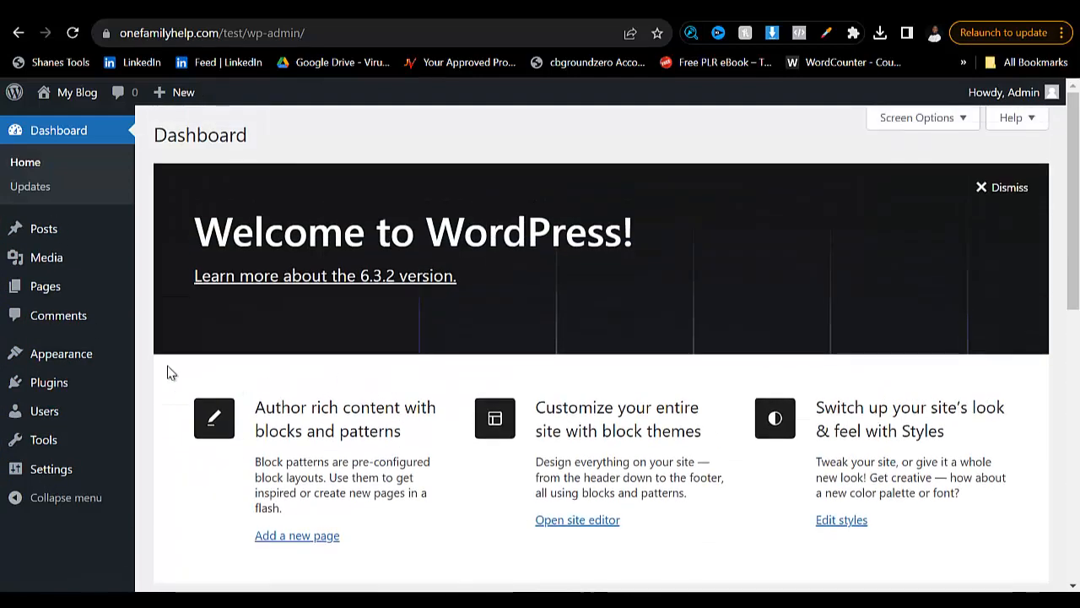
# - Go to the page for adding new plugins and open the plugin upload form
pyautogui.moveTo(57, 387)
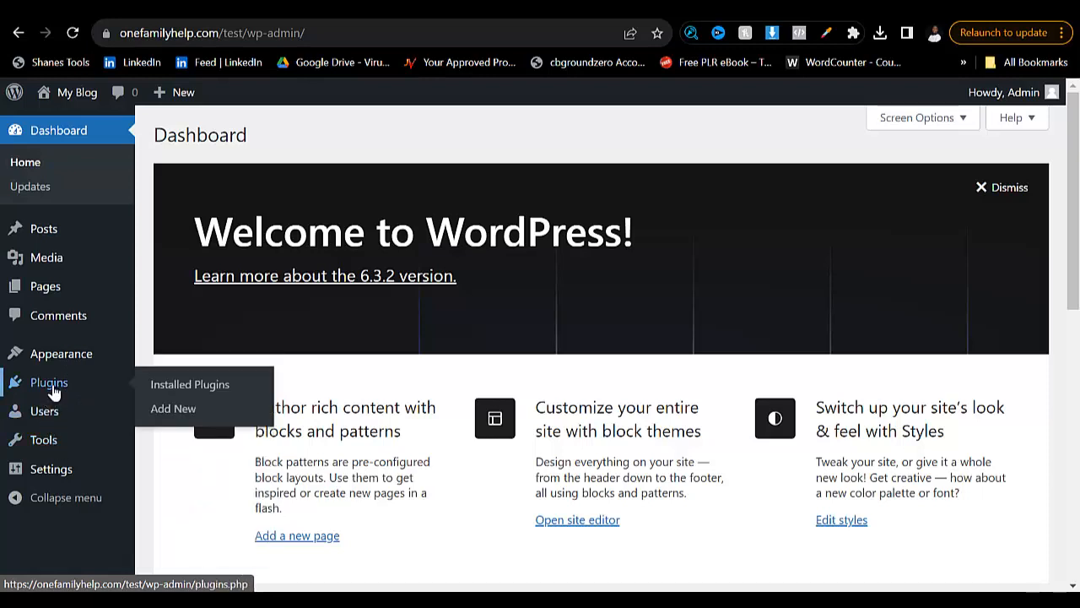
pyautogui.click(172, 418)
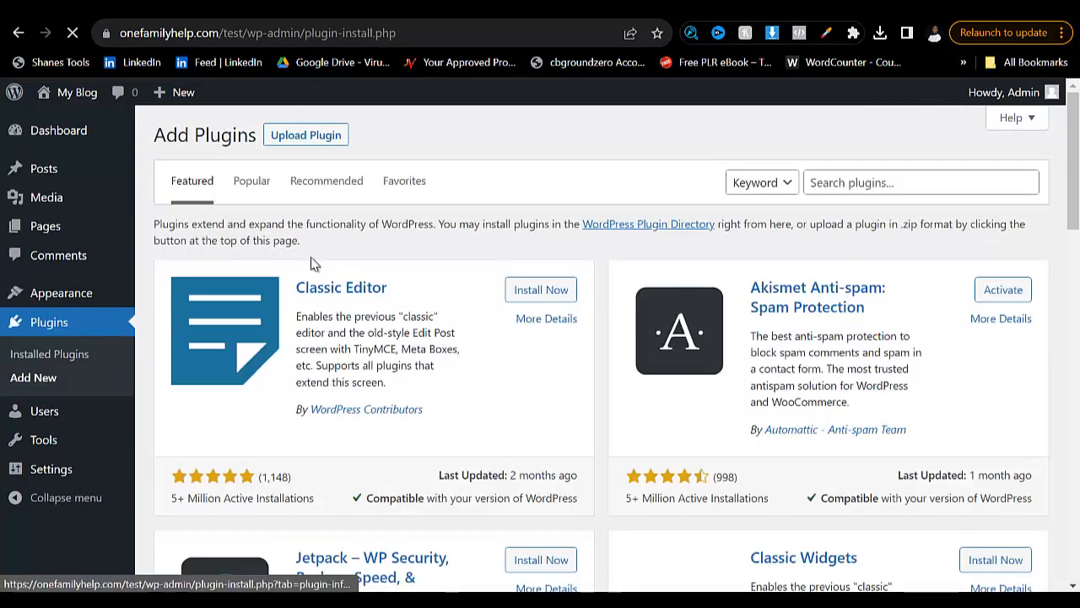
pyautogui.click(305, 137)
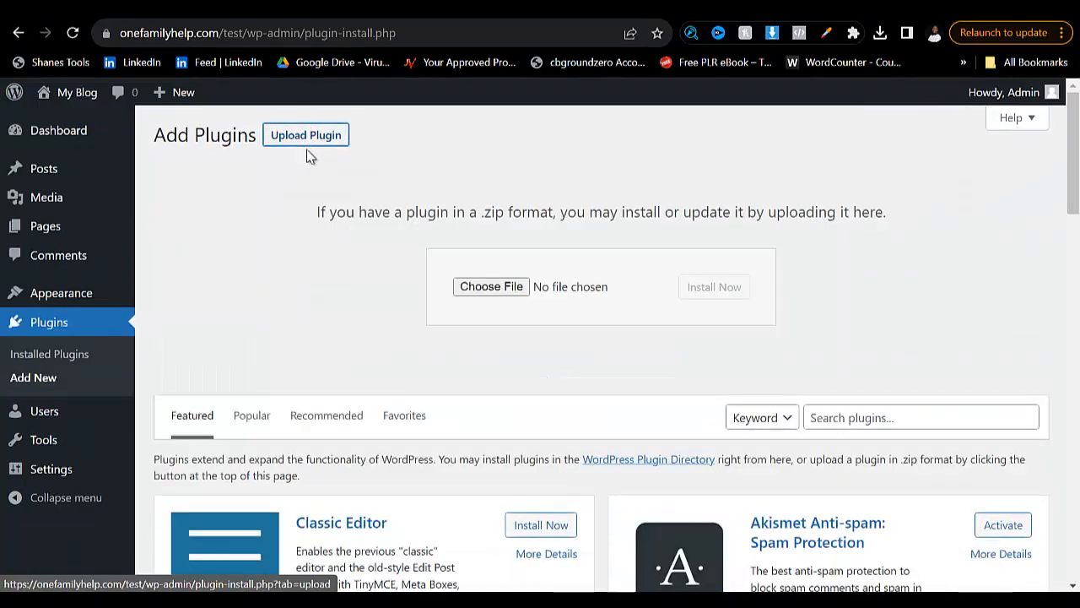
# - Start choosing a plugin file and browse to the "my themes" folder on the Desktop
pyautogui.click(505, 288)
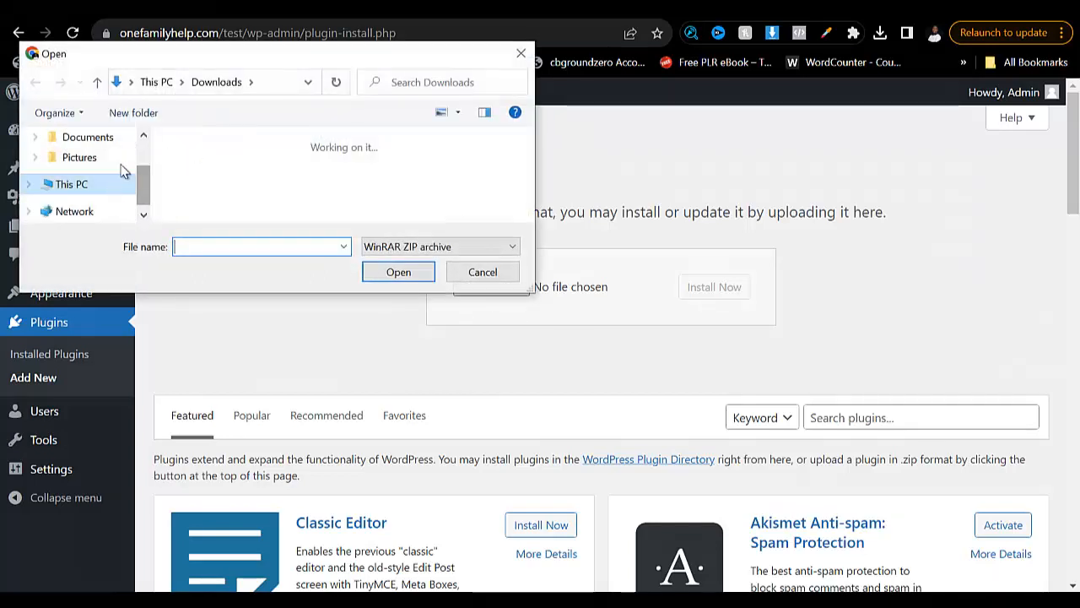
pyautogui.scroll(5, 122, 172)
pyautogui.click(81, 170)
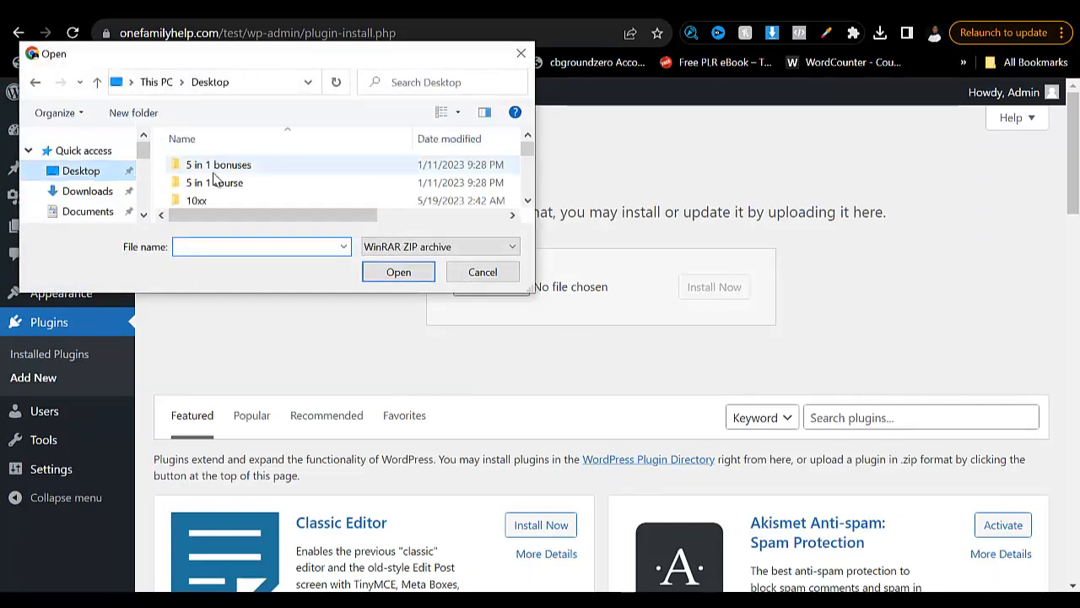
pyautogui.scroll(-10, 287, 182)
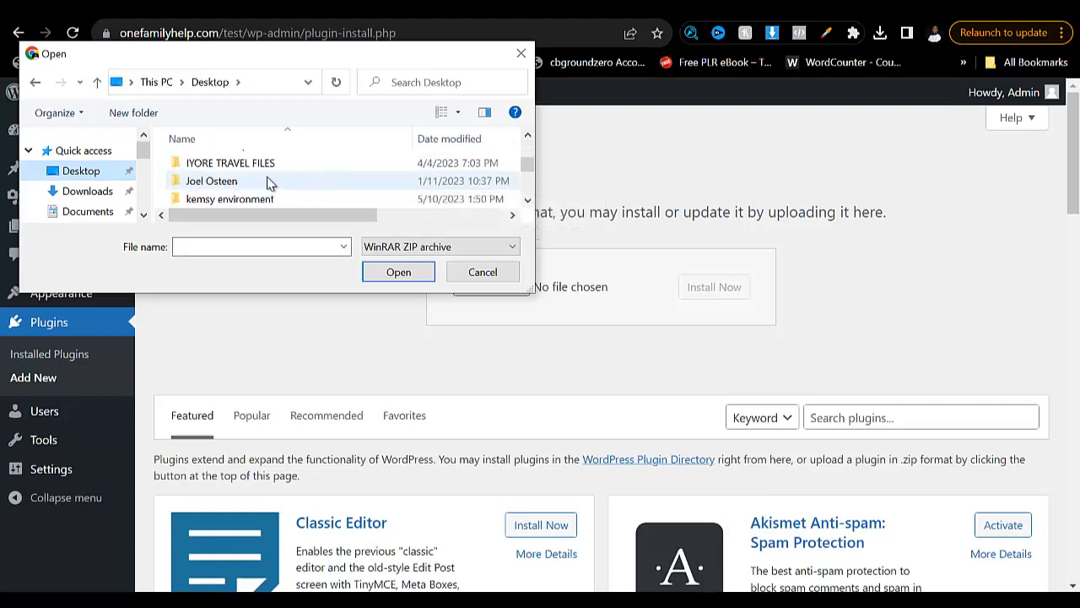
pyautogui.scroll(-6, 268, 183)
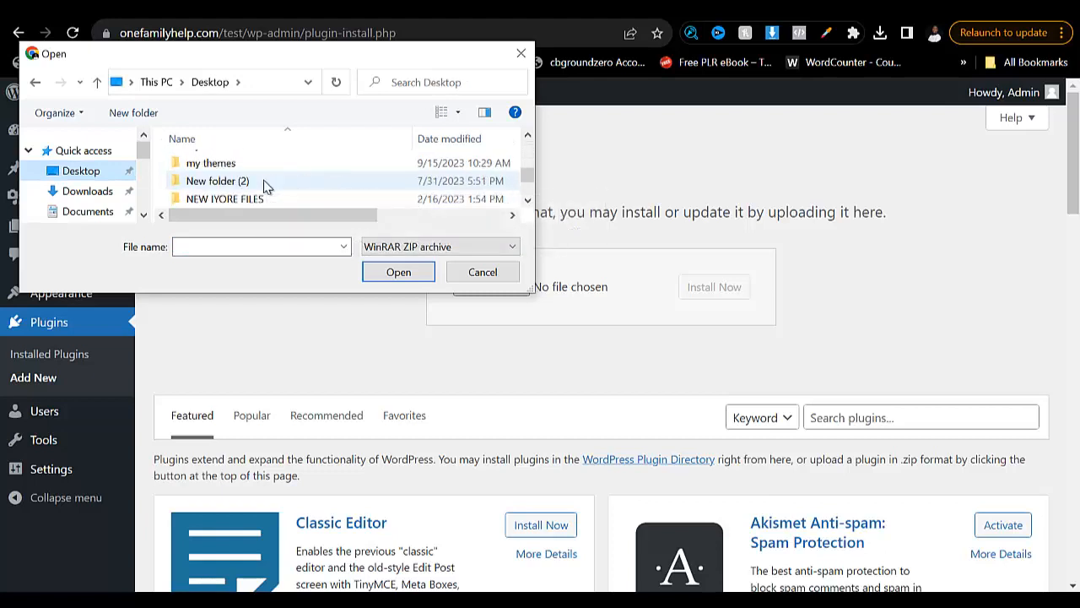
pyautogui.scroll(3, 253, 188)
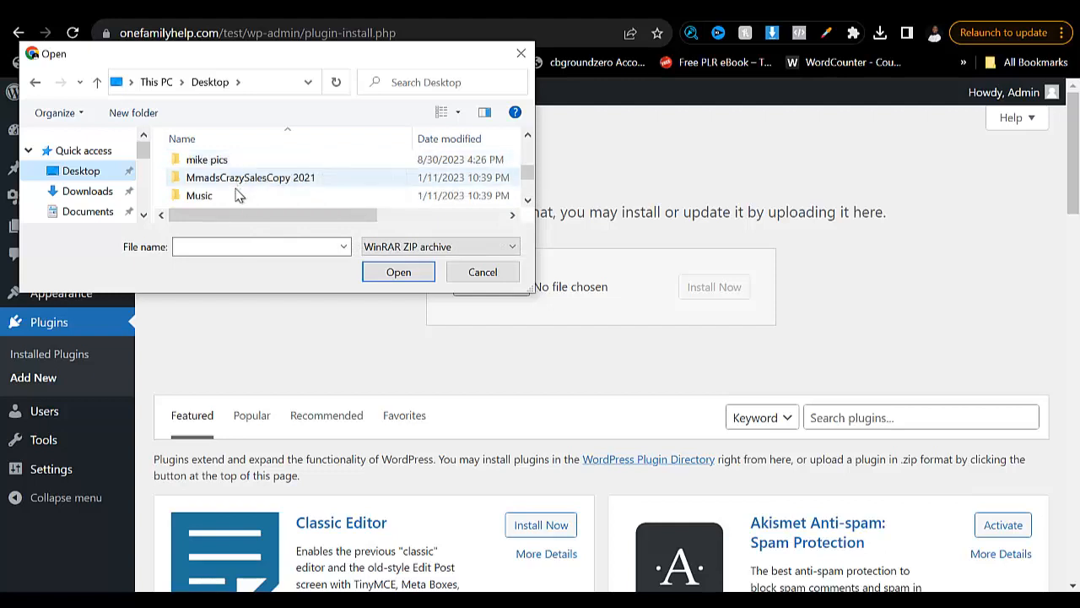
pyautogui.scroll(-1, 238, 195)
pyautogui.doubleClick(238, 197)
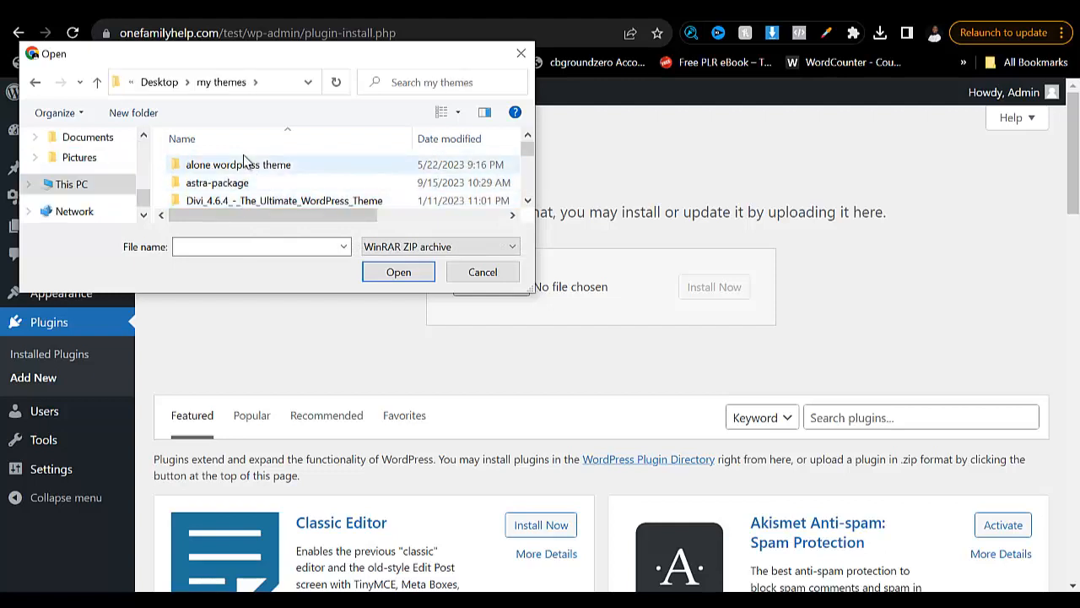
# - Choose elementor.zip from the "my themes" folder and install it as a plugin
pyautogui.scroll(-3, 304, 190)
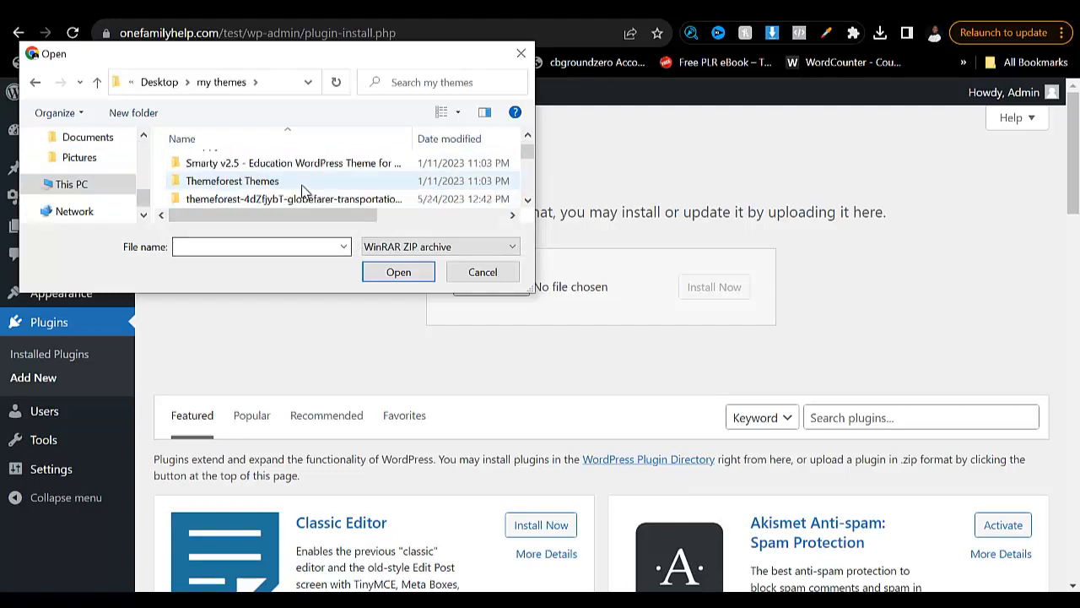
pyautogui.scroll(-1, 304, 190)
pyautogui.click(261, 244)
pyautogui.write('eke')
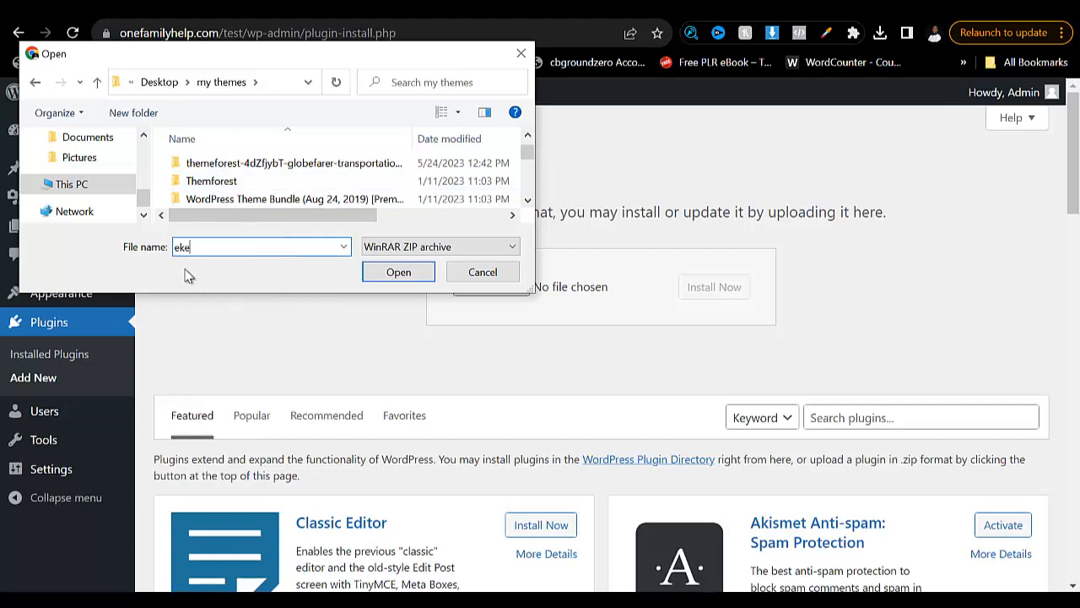
pyautogui.press('BackSpace')
pyautogui.press('BackSpace')
pyautogui.write('le')
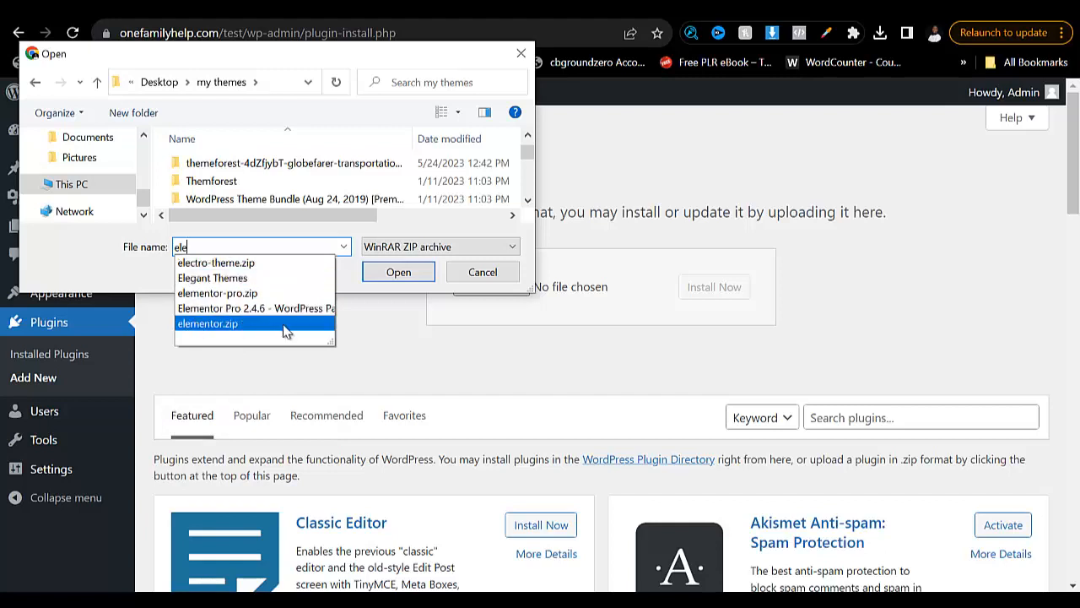
pyautogui.click(329, 326)
pyautogui.click(408, 281)
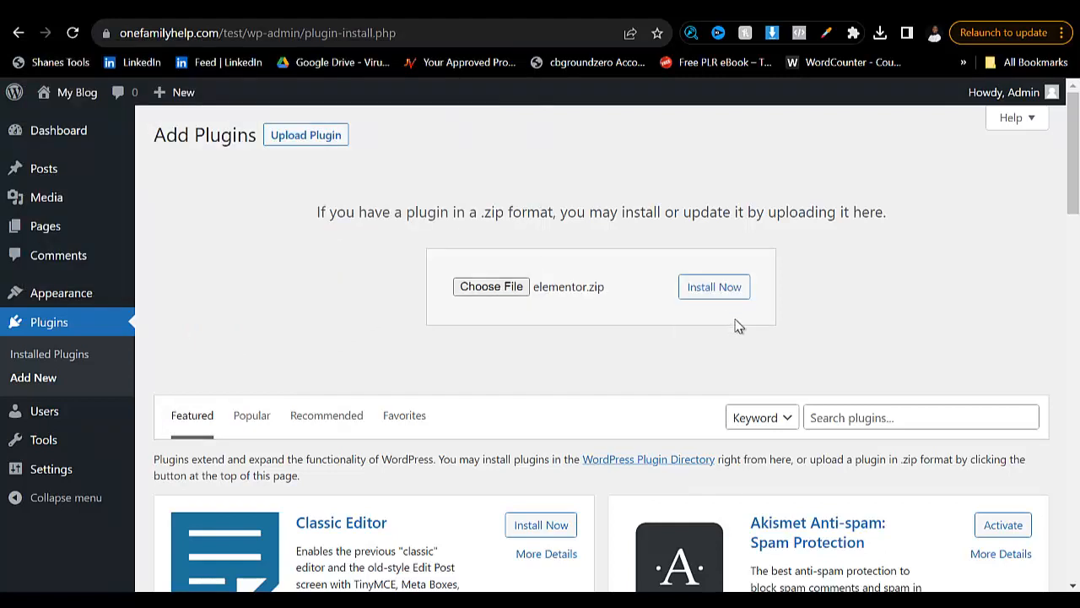
pyautogui.click(715, 291)
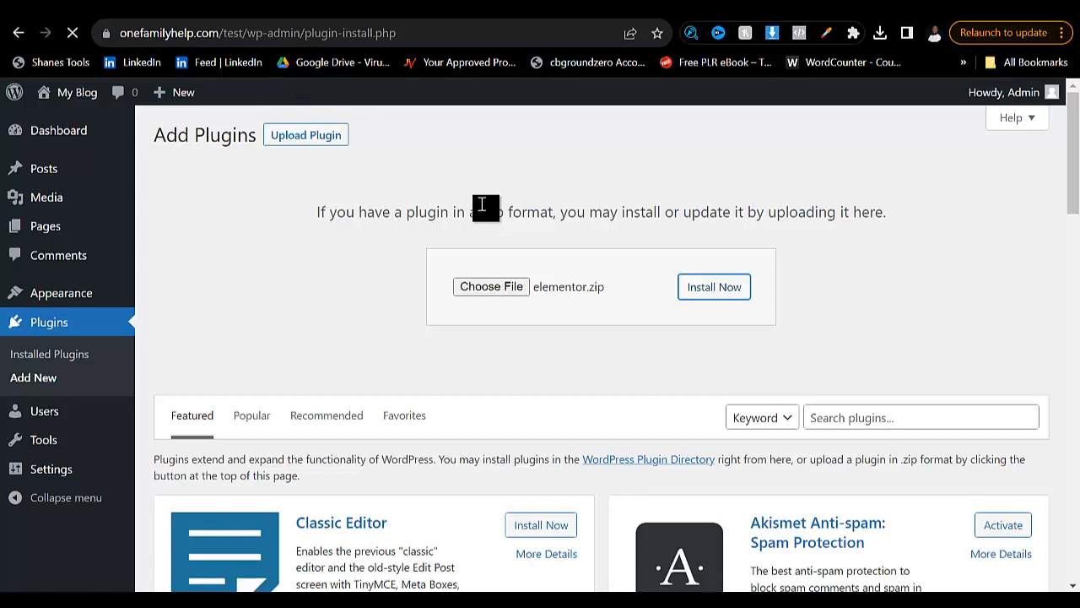
pyautogui.click(753, 574)
pyautogui.press('super')
pyautogui.click(713, 579)
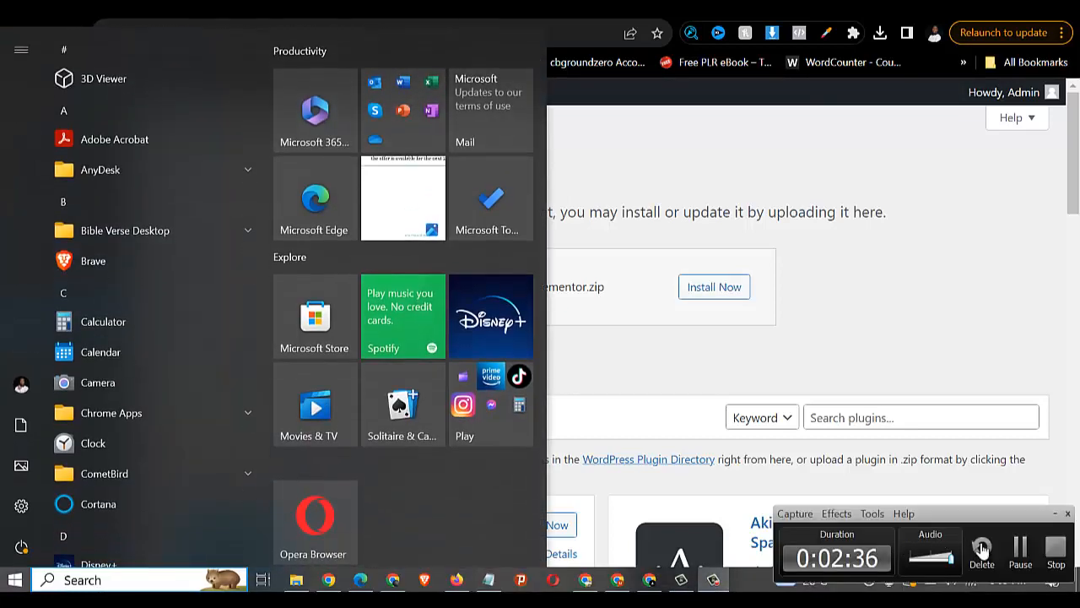
pyautogui.click(1023, 553)
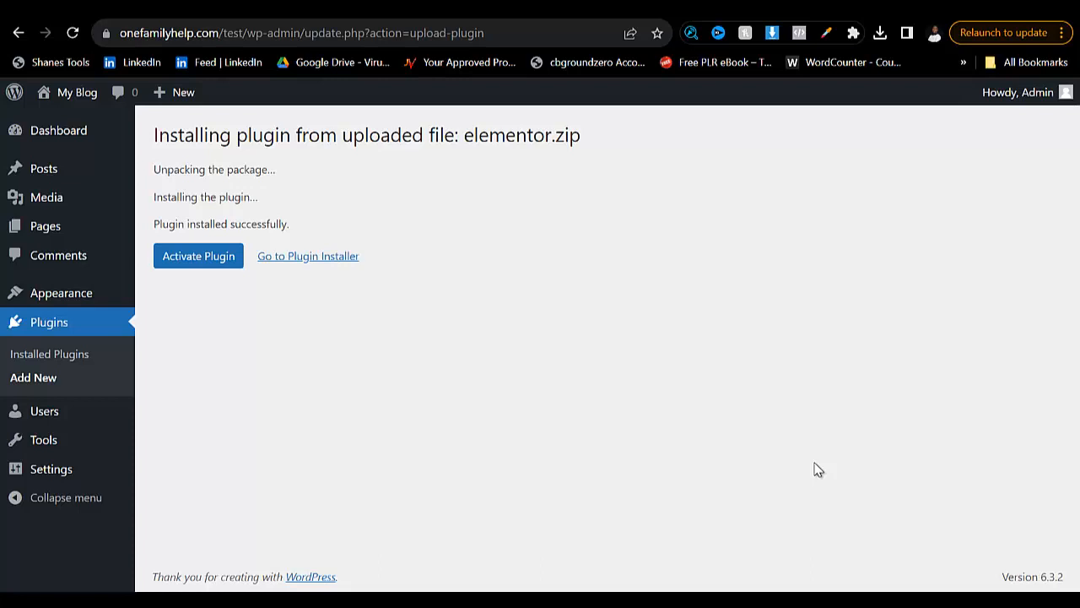
# - Activate the installed Elementor plugin and open the upload form for another plugin
pyautogui.click(199, 255)
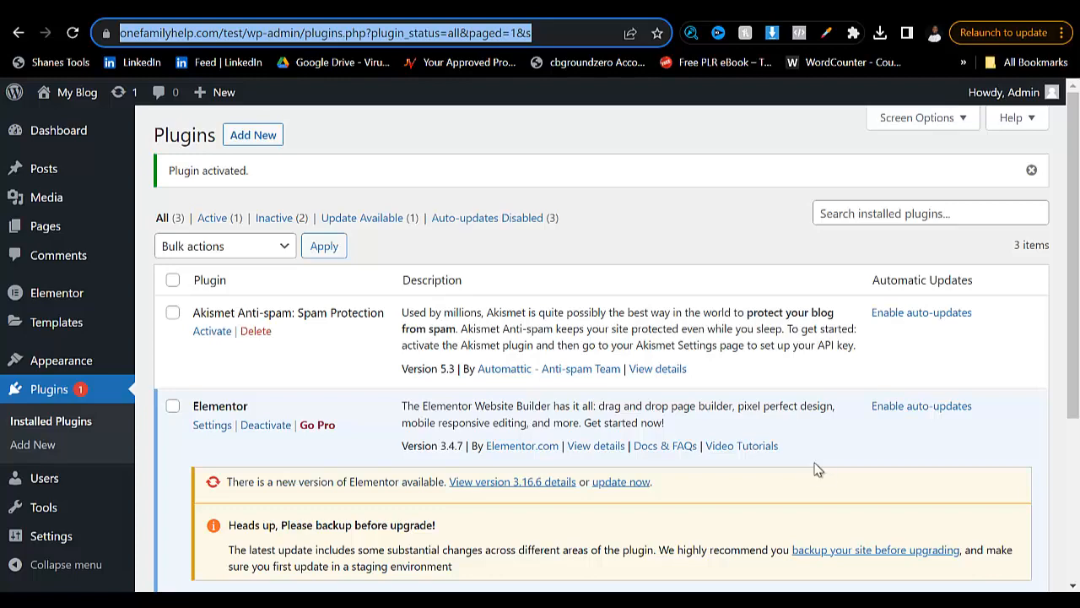
pyautogui.click(252, 135)
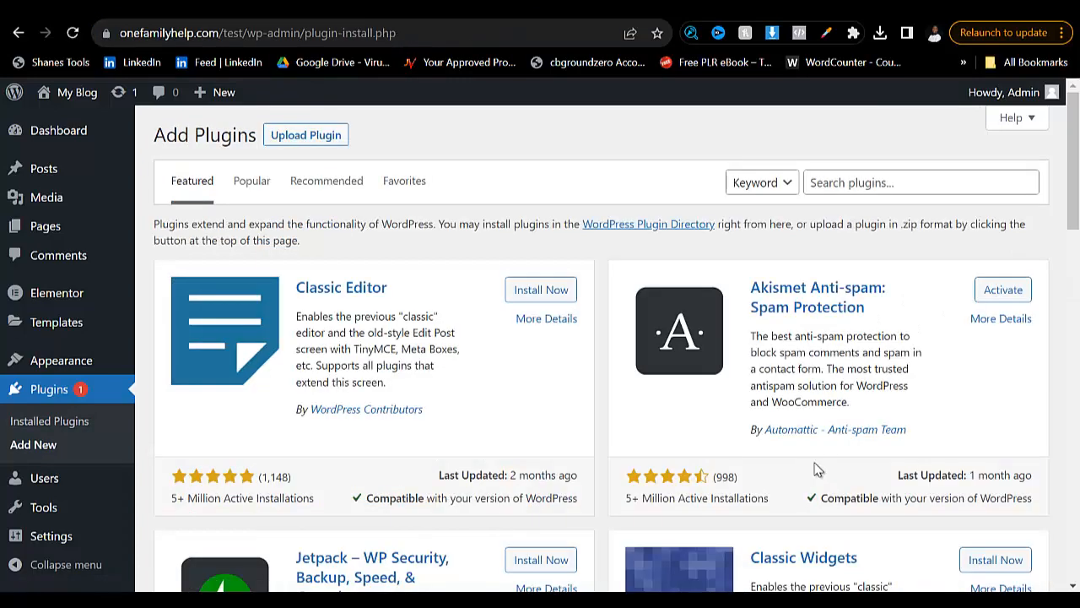
pyautogui.click(306, 135)
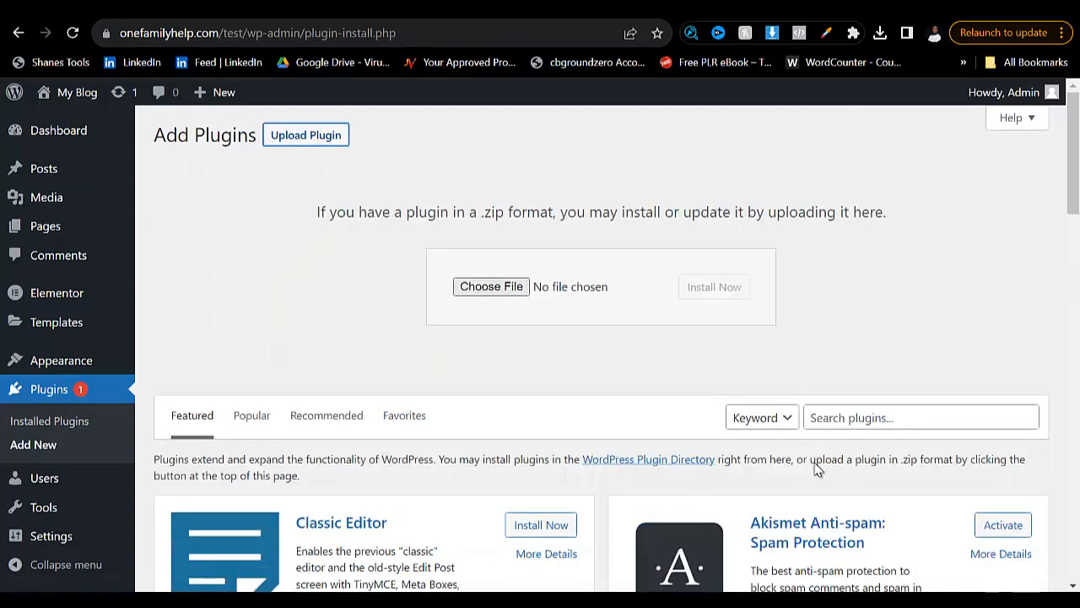
# - Choose elementor-pro.zip from the "my themes" folder and install it as a plugin
pyautogui.click(491, 287)
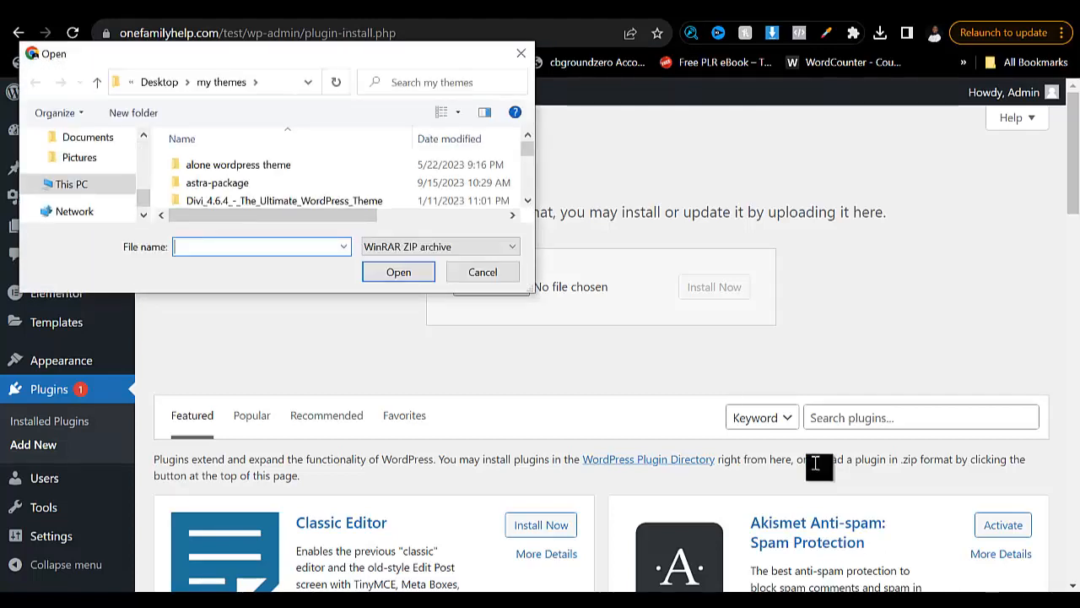
pyautogui.write('elem')
pyautogui.press('Down')
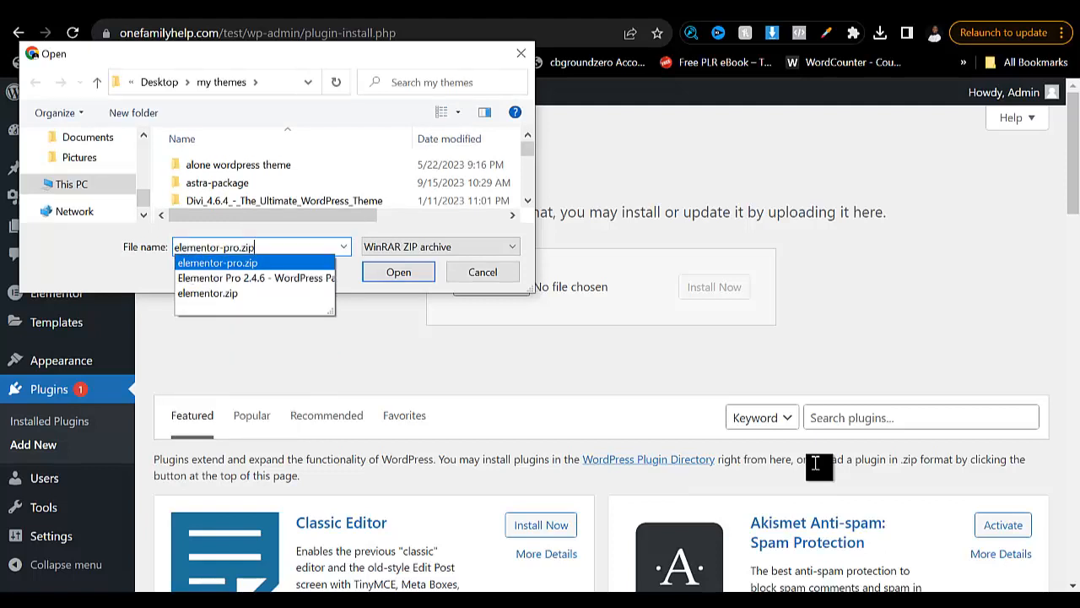
pyautogui.press('Return')
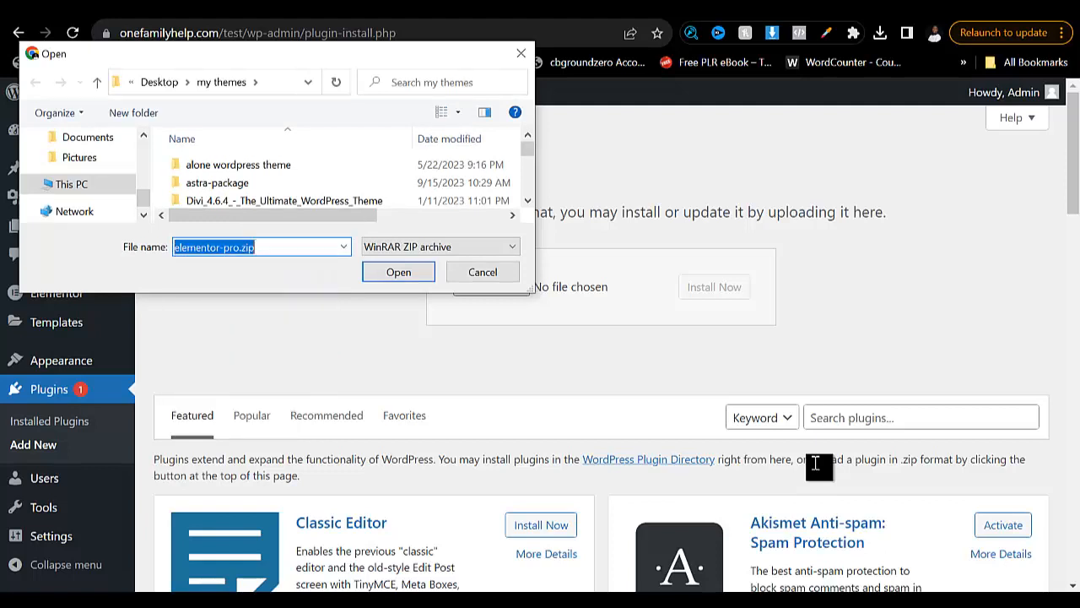
pyautogui.press('Return')
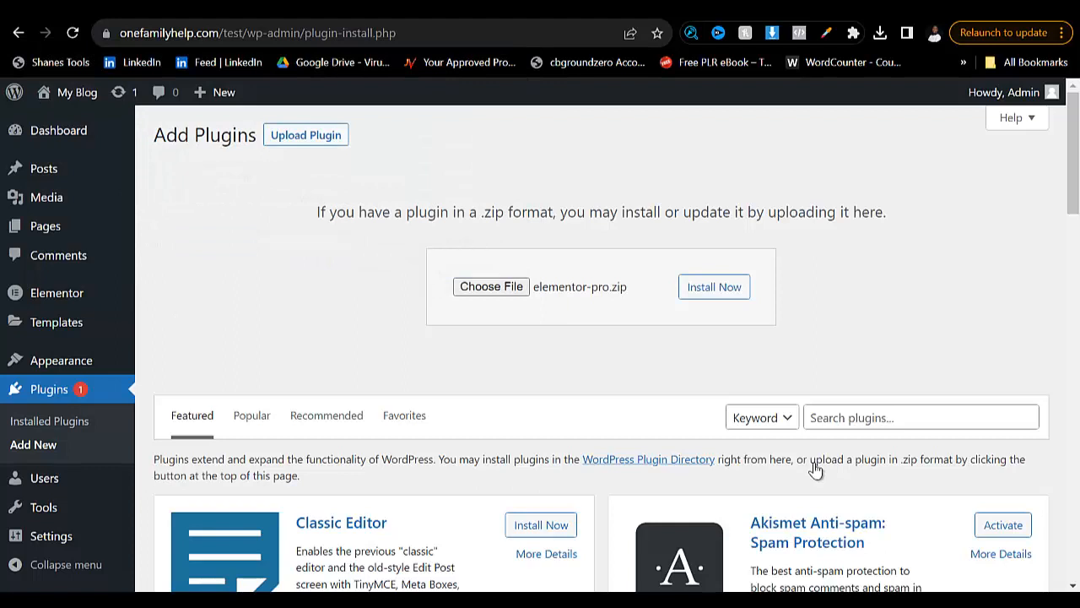
pyautogui.press('Tab')
pyautogui.press('Return')
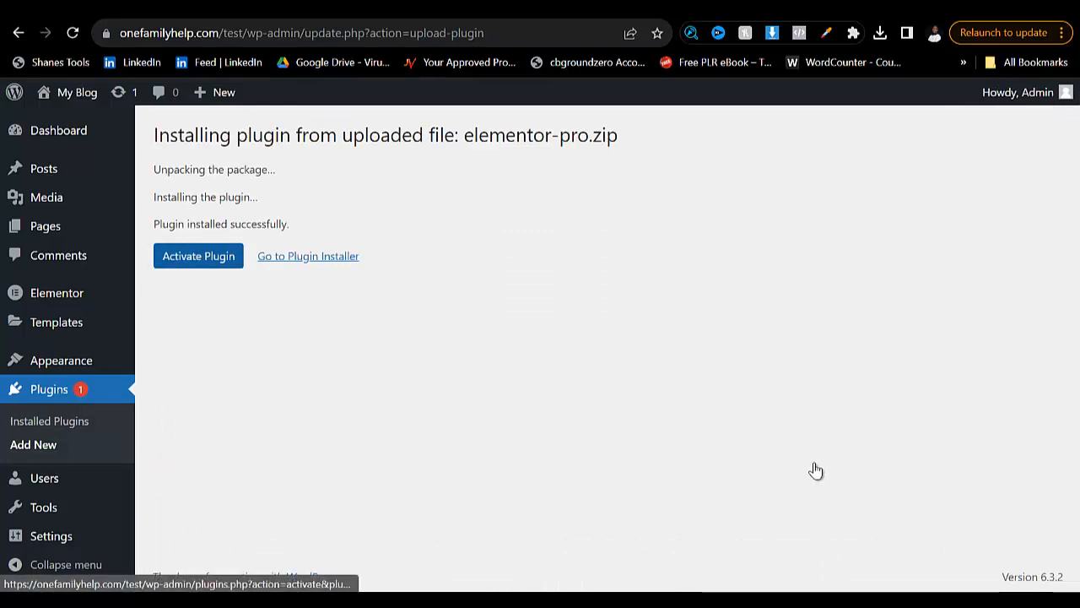
# - Activate the Elementor Pro plugin and check its entry in the installed plugins list
pyautogui.click(199, 255)
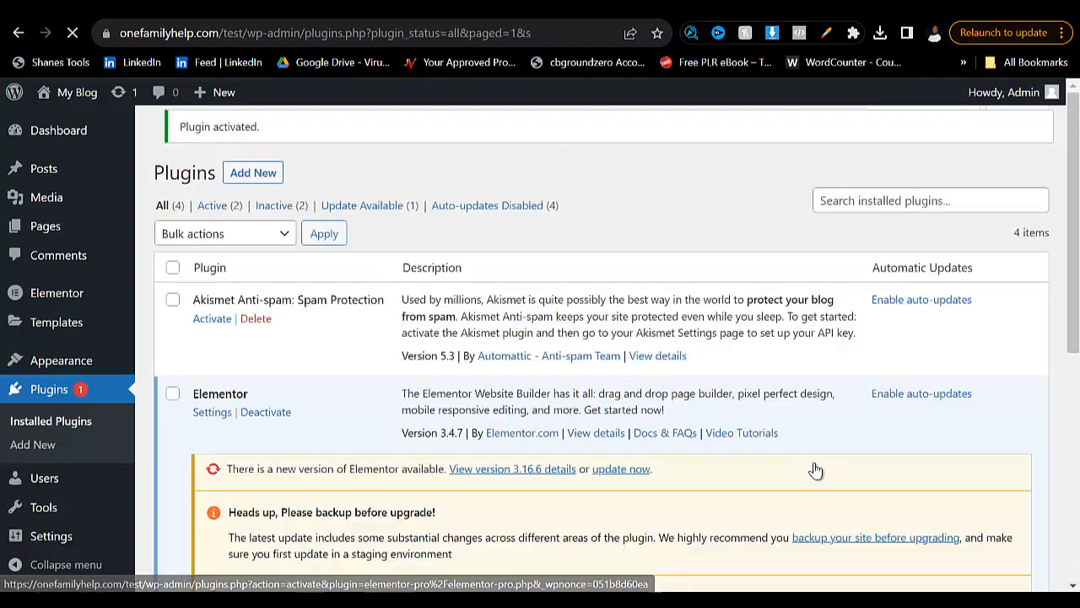
pyautogui.scroll(-3, 817, 469)
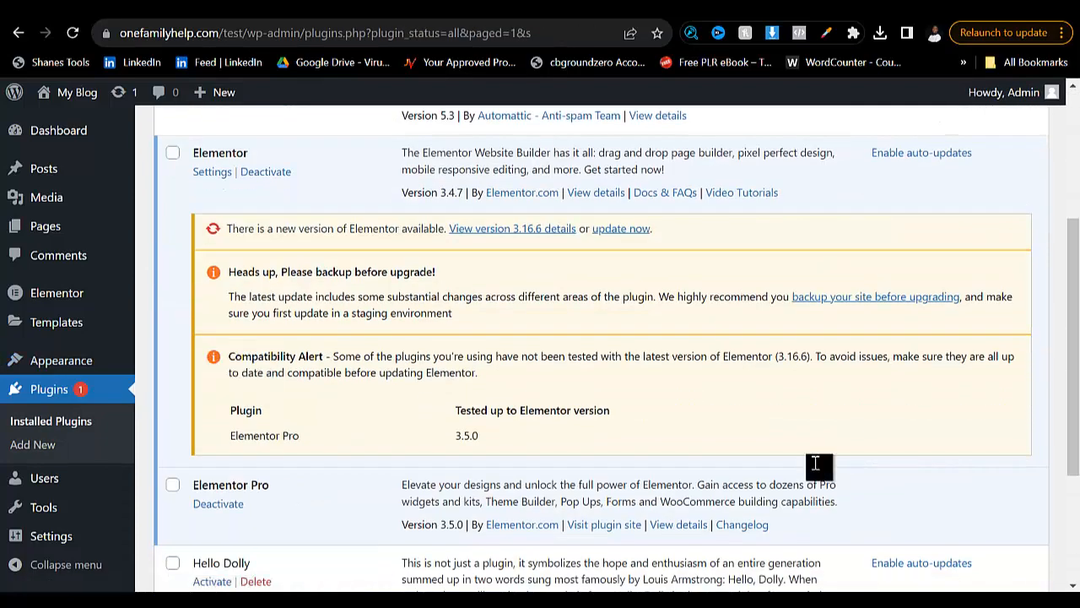
pyautogui.scroll(3, 817, 469)
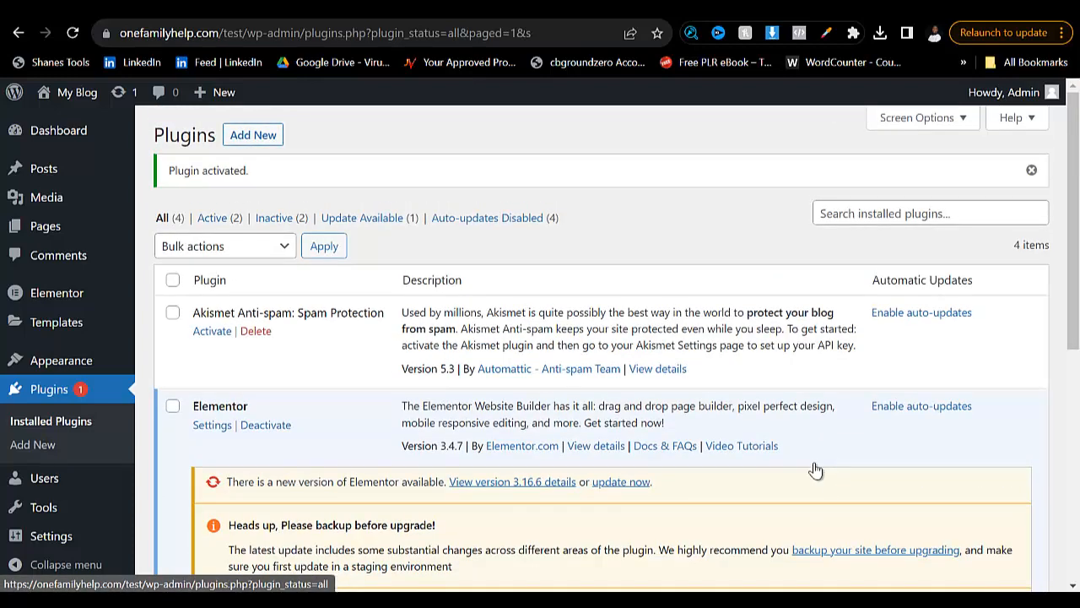
# - Create a new page and dismiss the block editor's welcome guide
pyautogui.moveTo(46, 226)
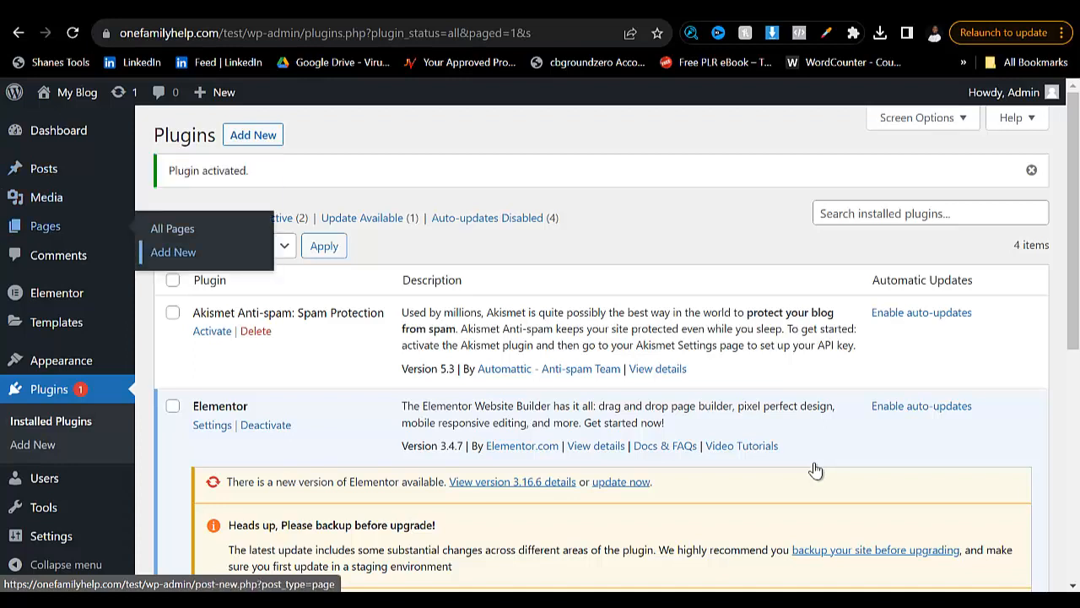
pyautogui.click(173, 251)
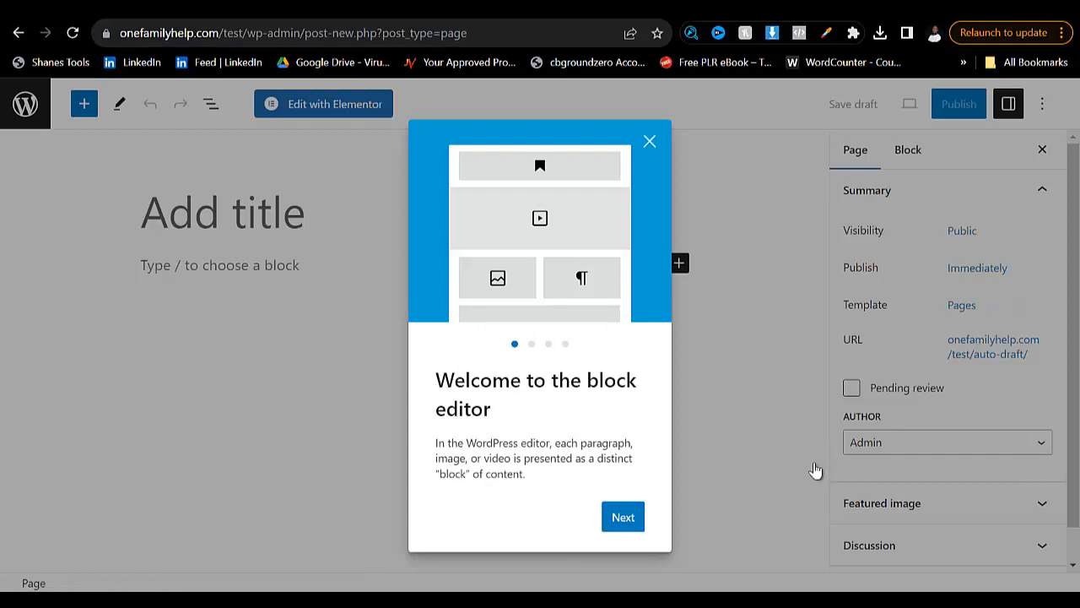
pyautogui.click(815, 470)
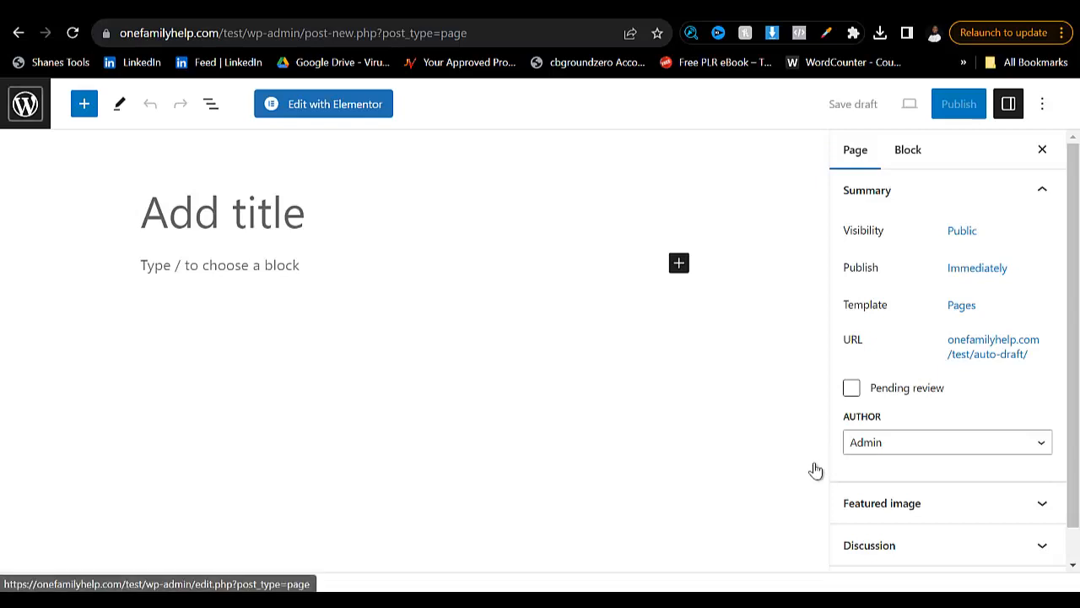
# - Leave the unsaved new page in the block editor and return to the site's list of pages
pyautogui.click(25, 104)
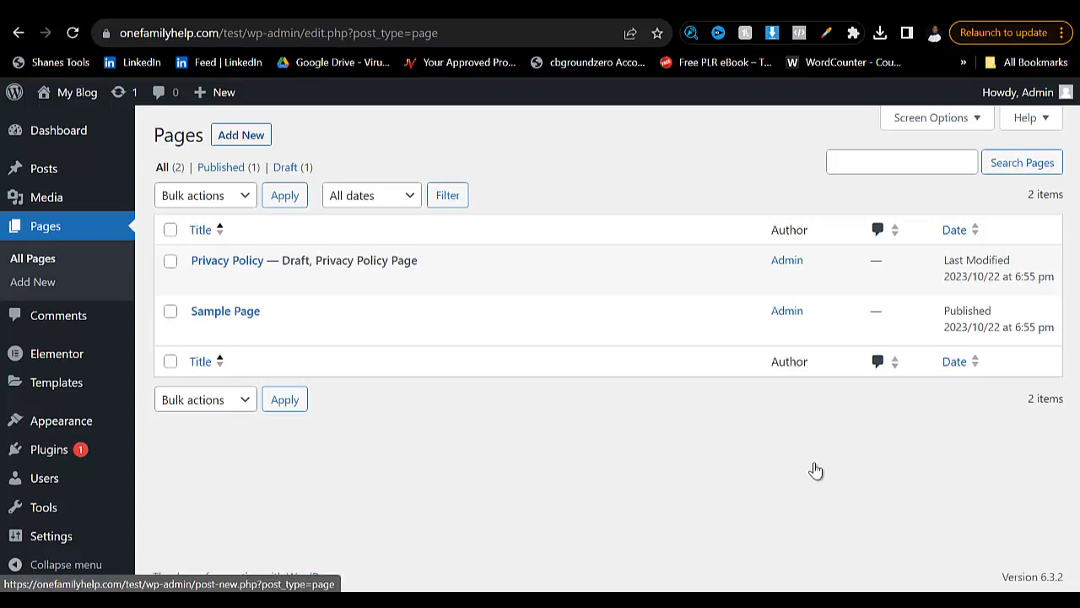
pyautogui.click(816, 470)
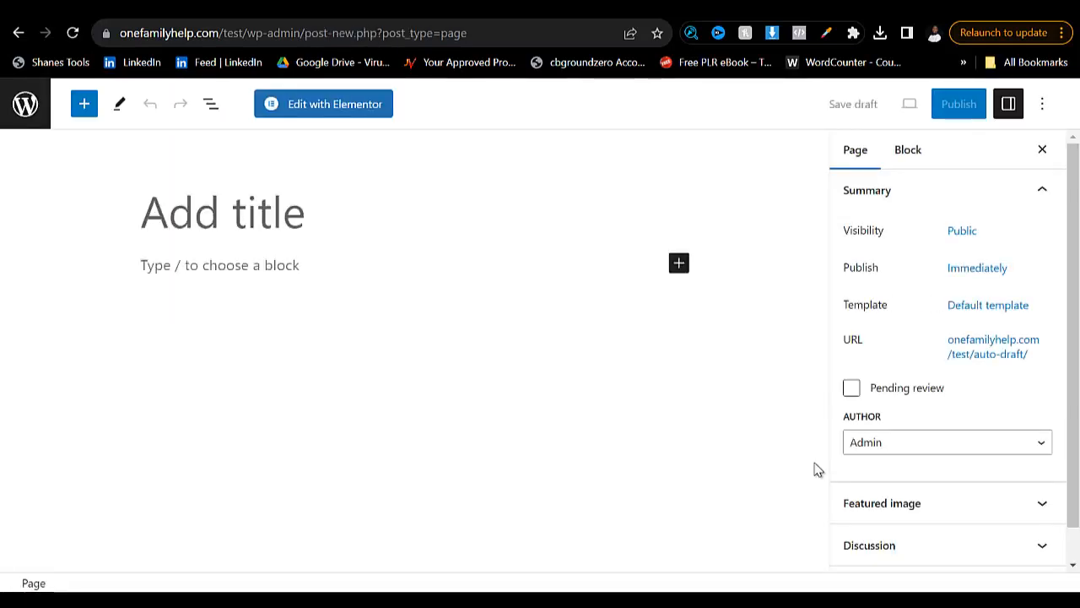
pyautogui.click(26, 104)
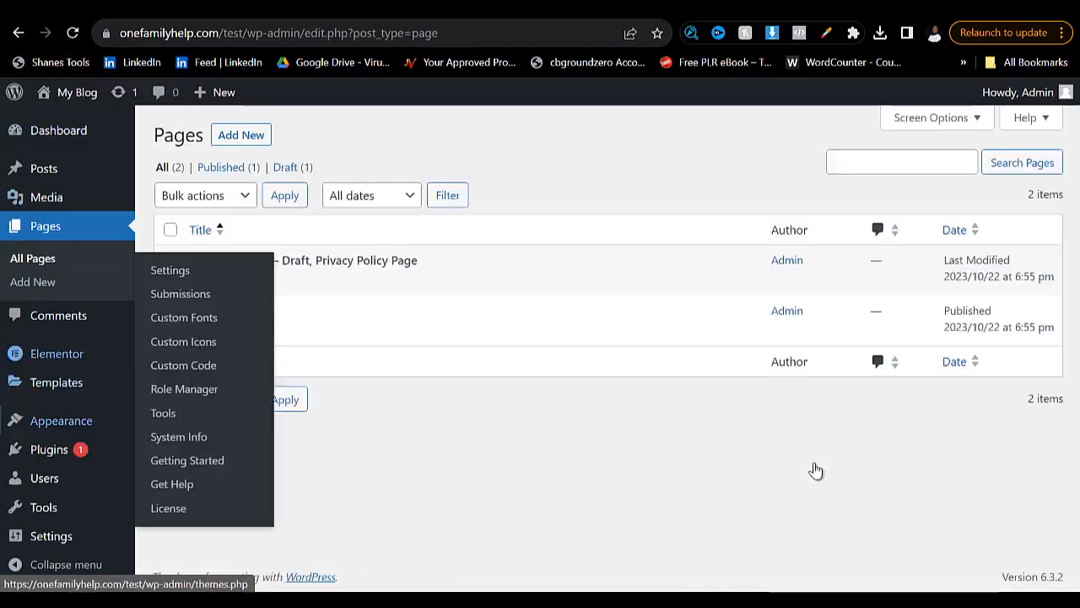
# - Install and activate the Classic Editor plugin, then check its entry among the installed plugins
pyautogui.moveTo(49, 449)
pyautogui.click(173, 475)
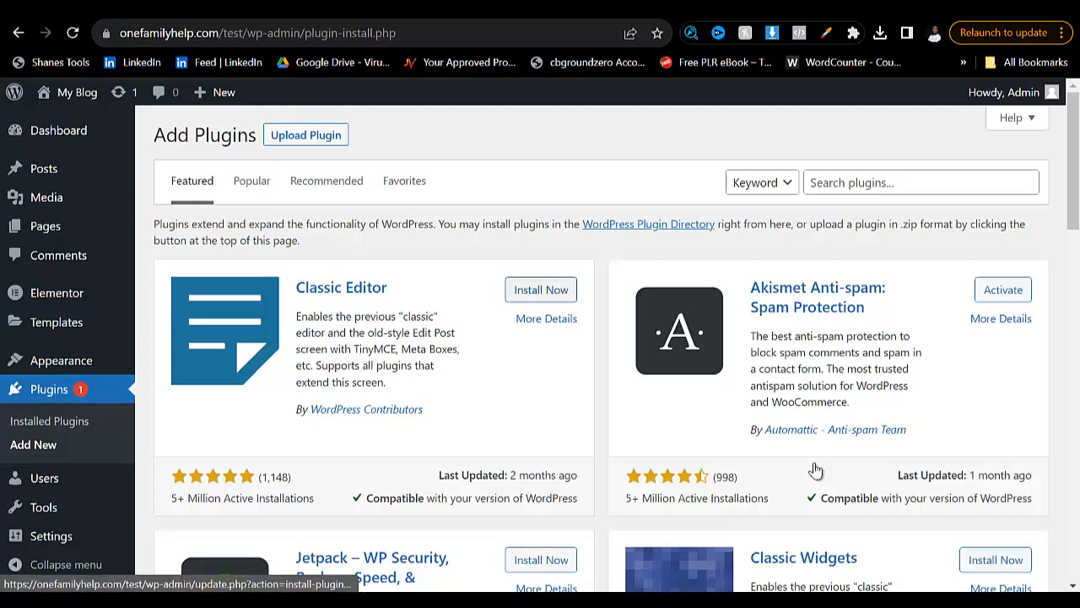
pyautogui.press('Return')
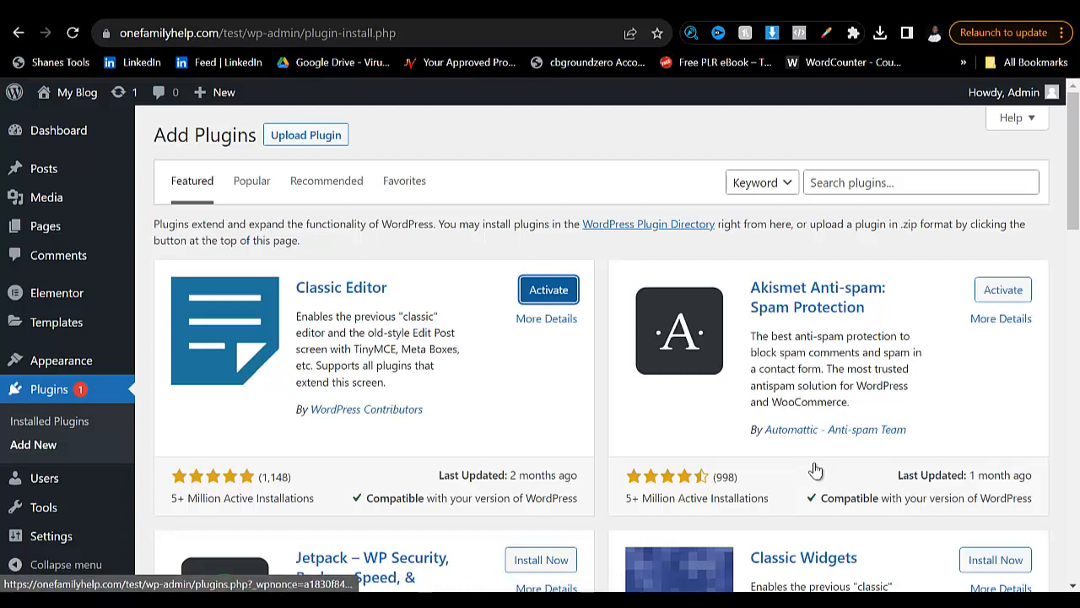
pyautogui.press('Return')
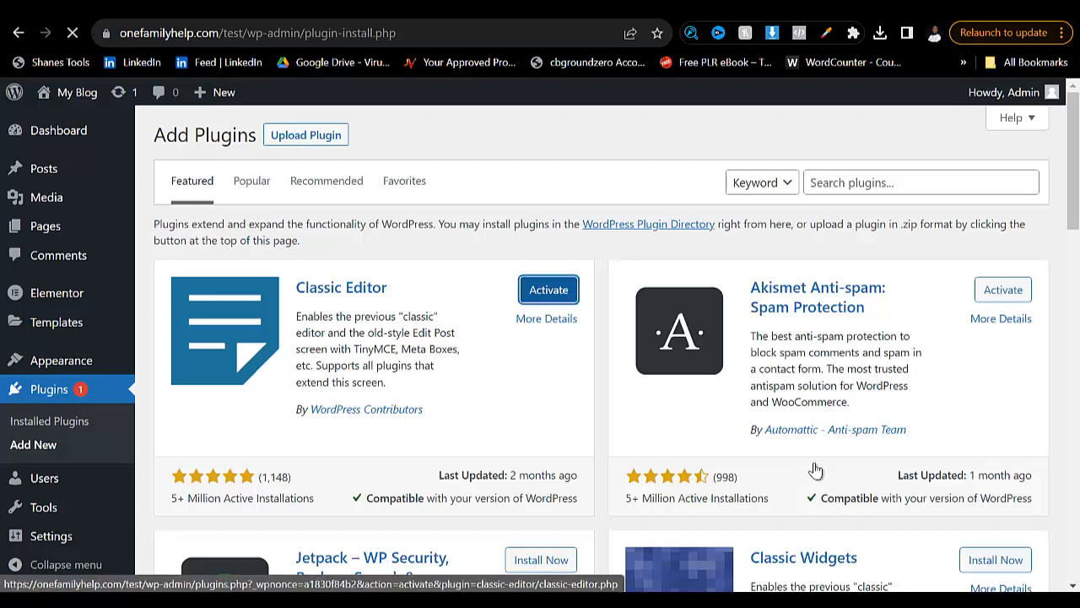
pyautogui.scroll(-2, 815, 470)
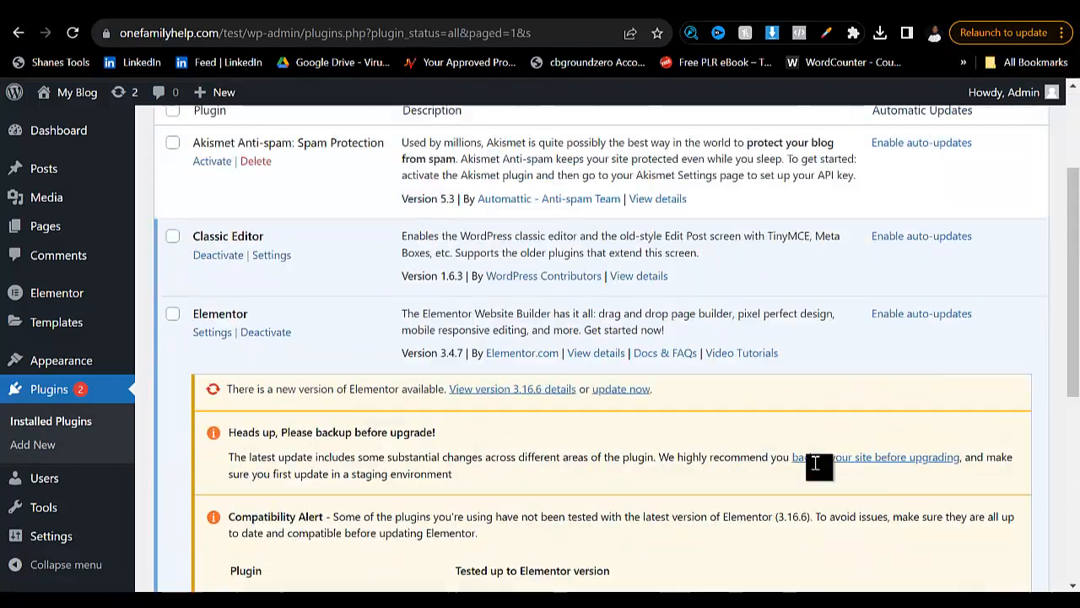
pyautogui.scroll(2, 815, 466)
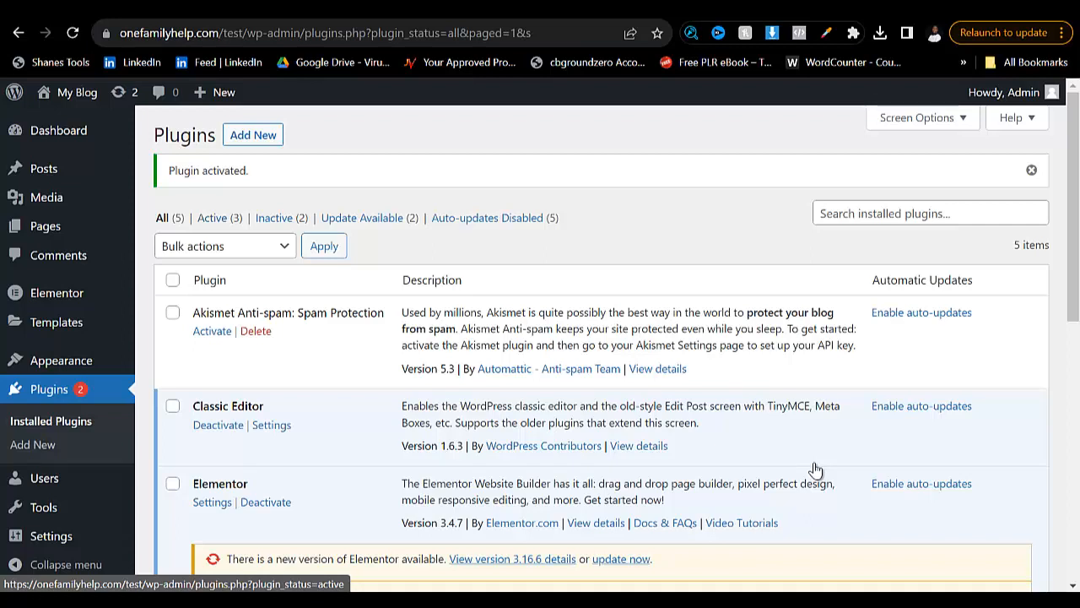
# - Open the Meta Ad Library at facebook.com/ads/library in a new browser tab
pyautogui.hotkey('ctrl', 't')
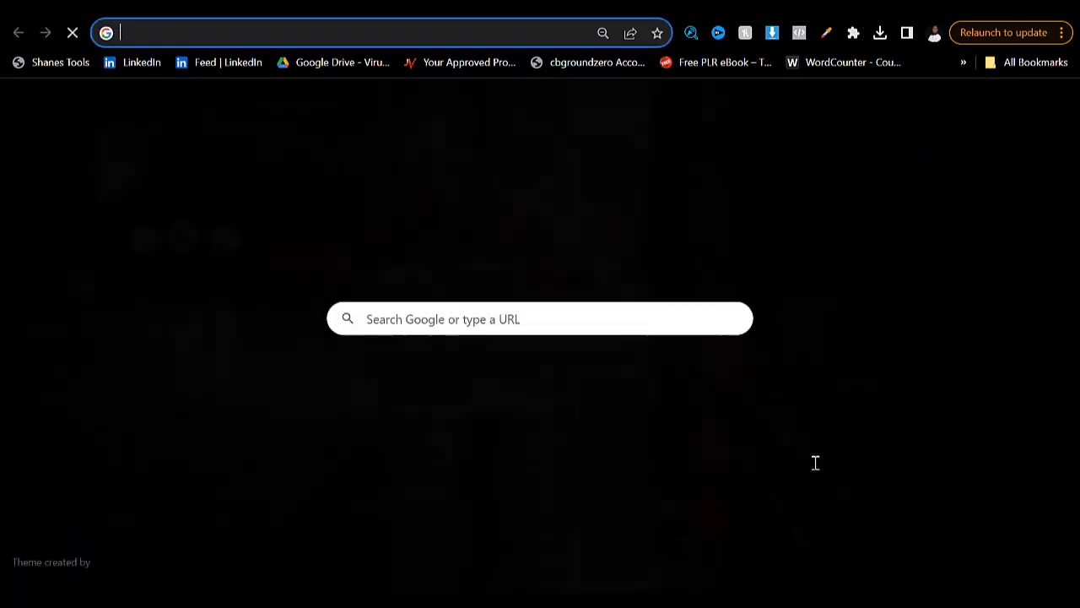
pyautogui.write('faceboo')
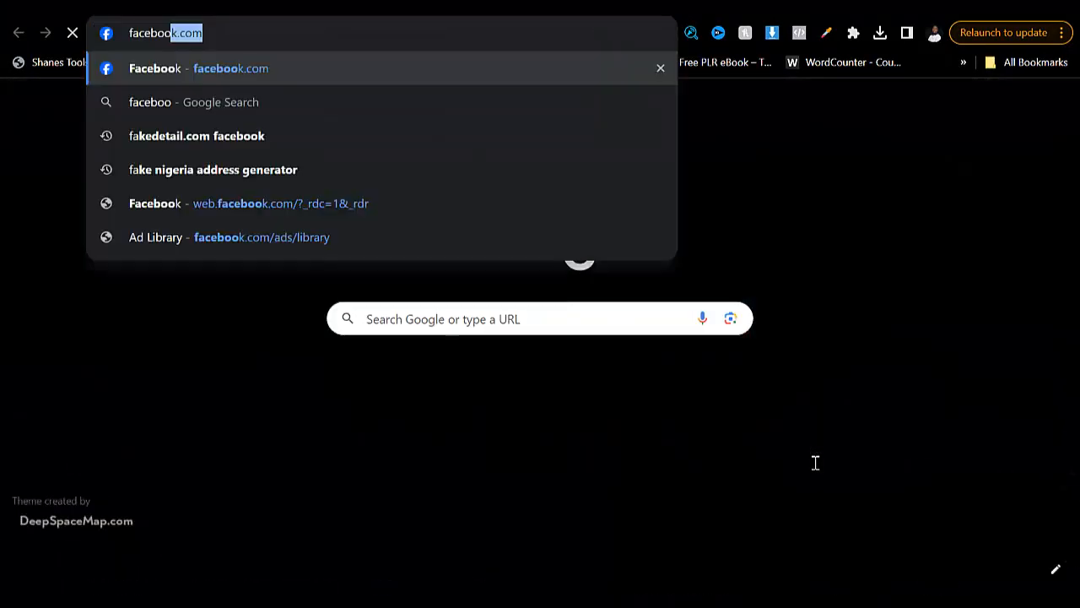
pyautogui.write('k.com/ads')
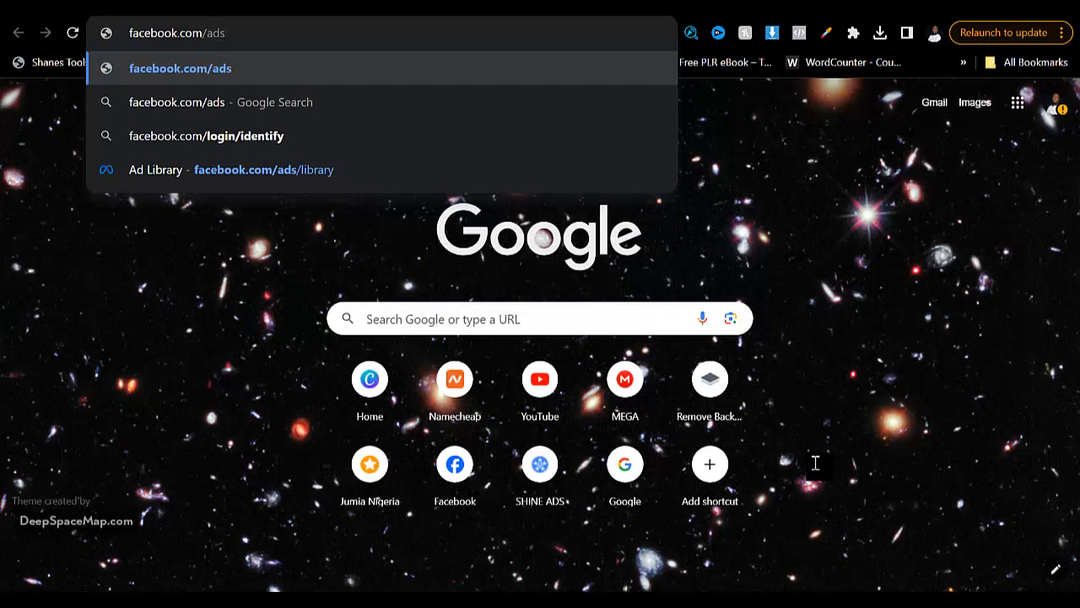
pyautogui.write('/')
pyautogui.press('Down')
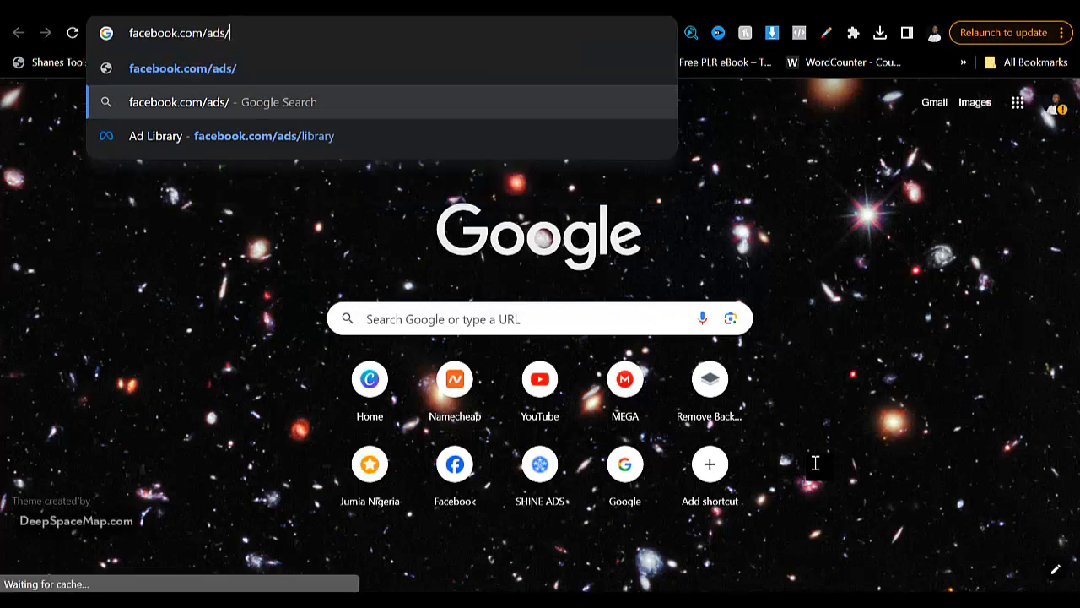
pyautogui.press('Down')
pyautogui.press('Return')
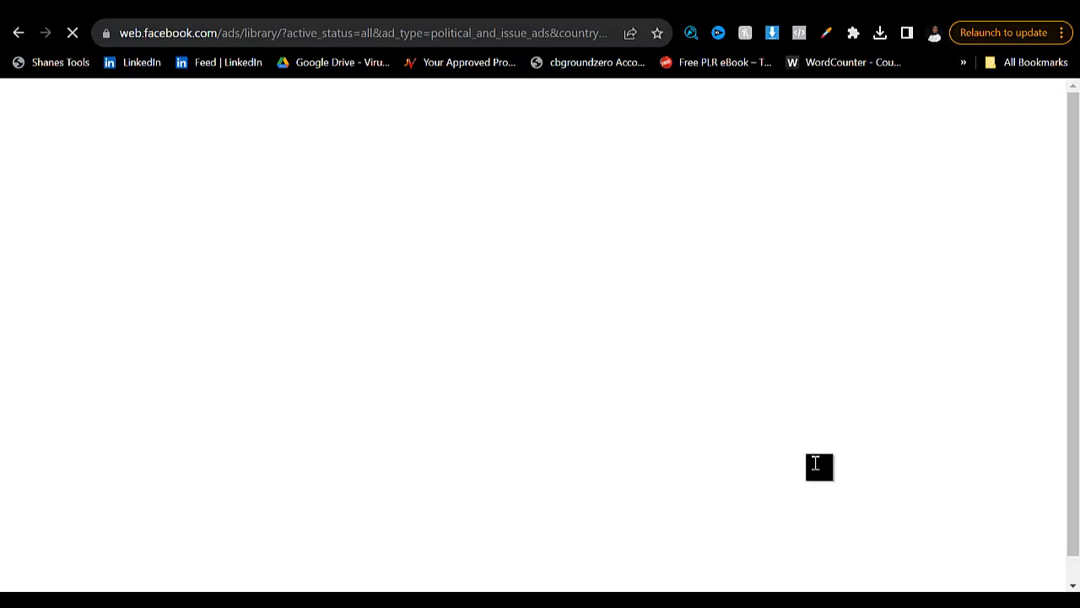
# - Set the ad category to All ads and search the Nigerian ads for "ulcer"
pyautogui.scroll(-4, 817, 470)
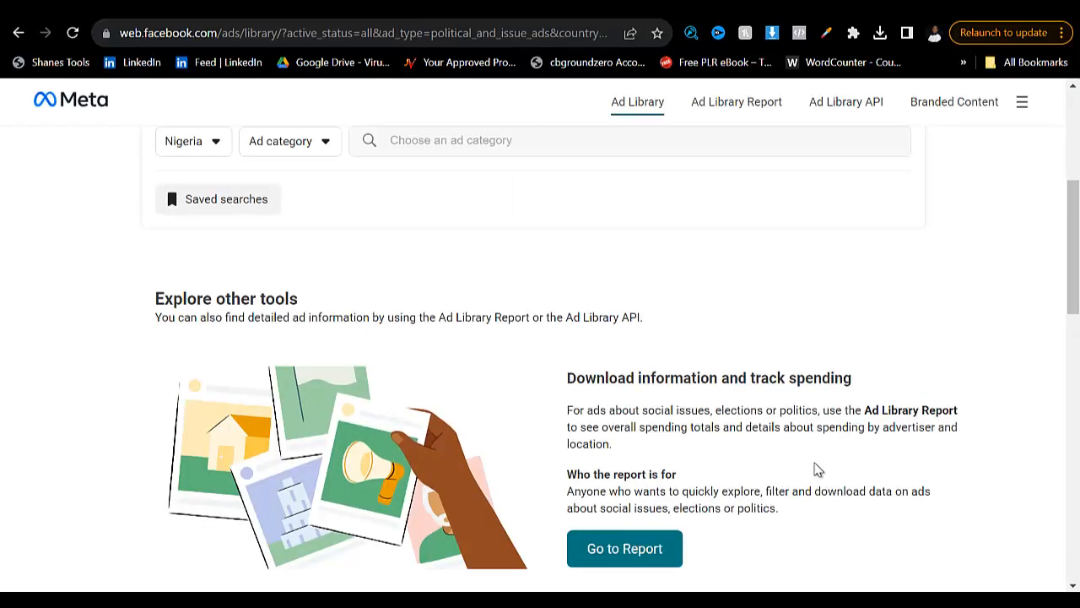
pyautogui.scroll(1, 817, 470)
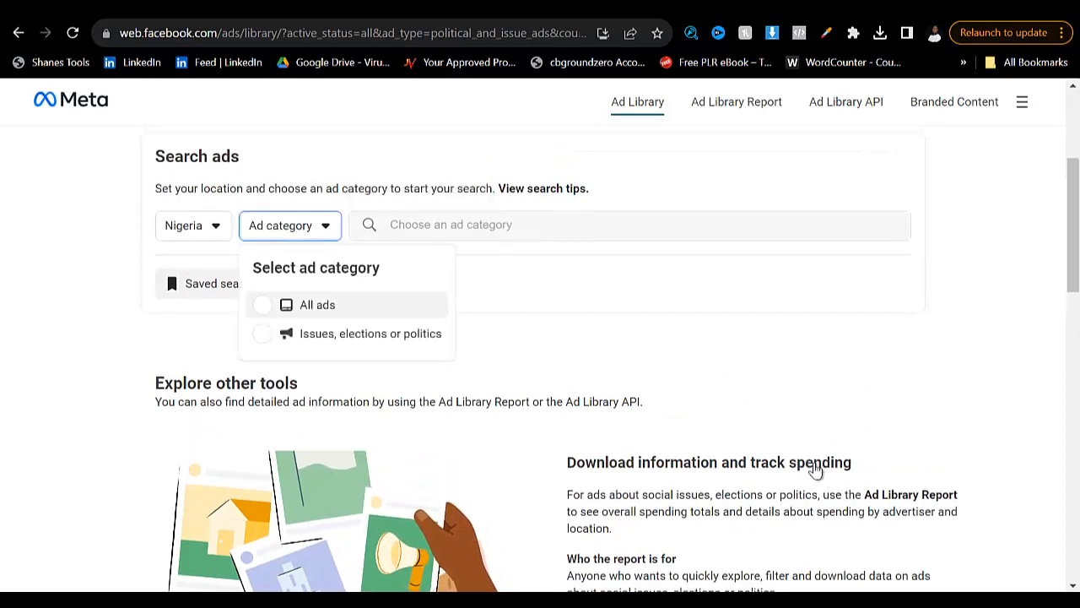
pyautogui.click(318, 305)
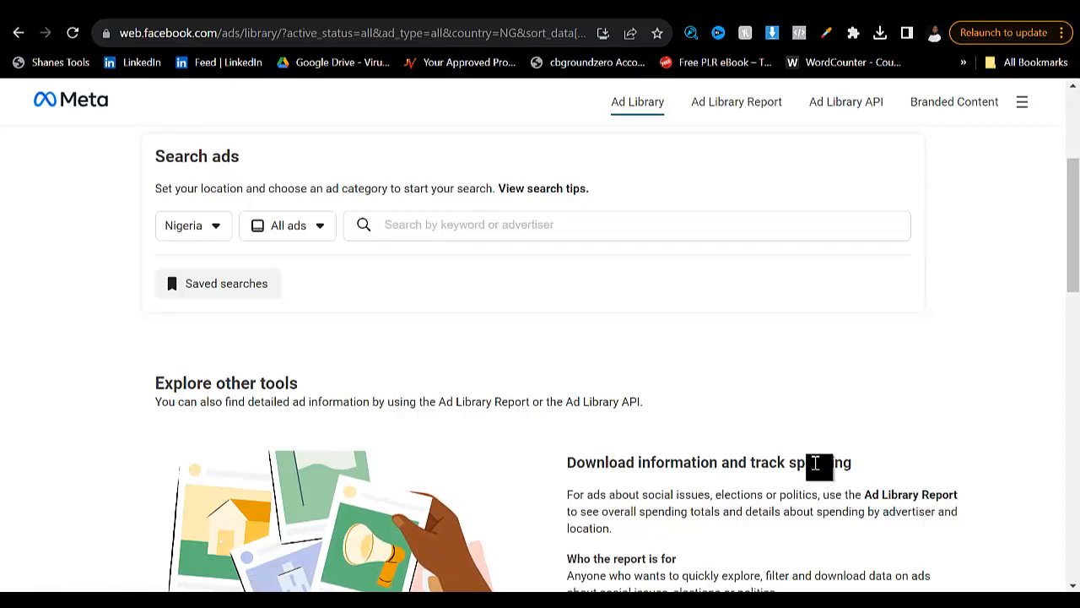
pyautogui.write('ulcer')
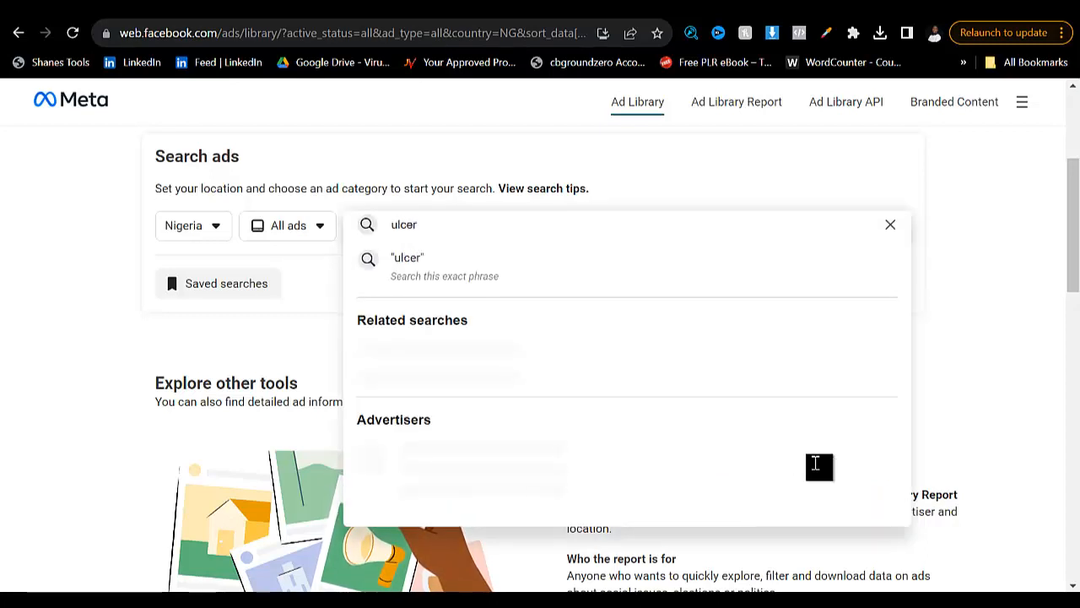
pyautogui.press('Return')
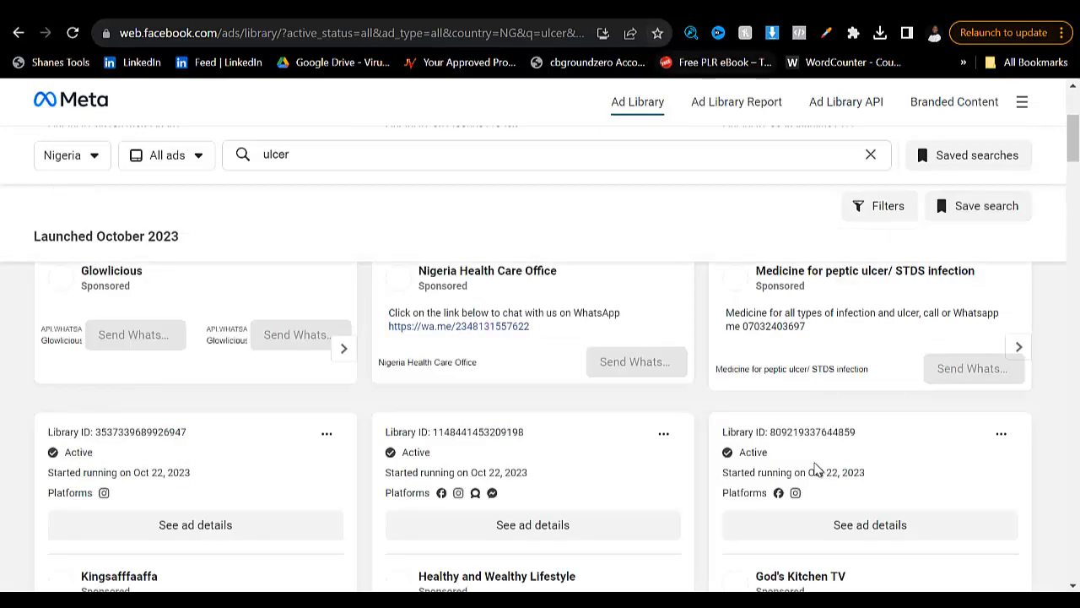
# - Browse the first ulcer ads and bring up the link options of the "Cracking the Code" ad from betterlyf.name.ng
pyautogui.scroll(-6, 815, 470)
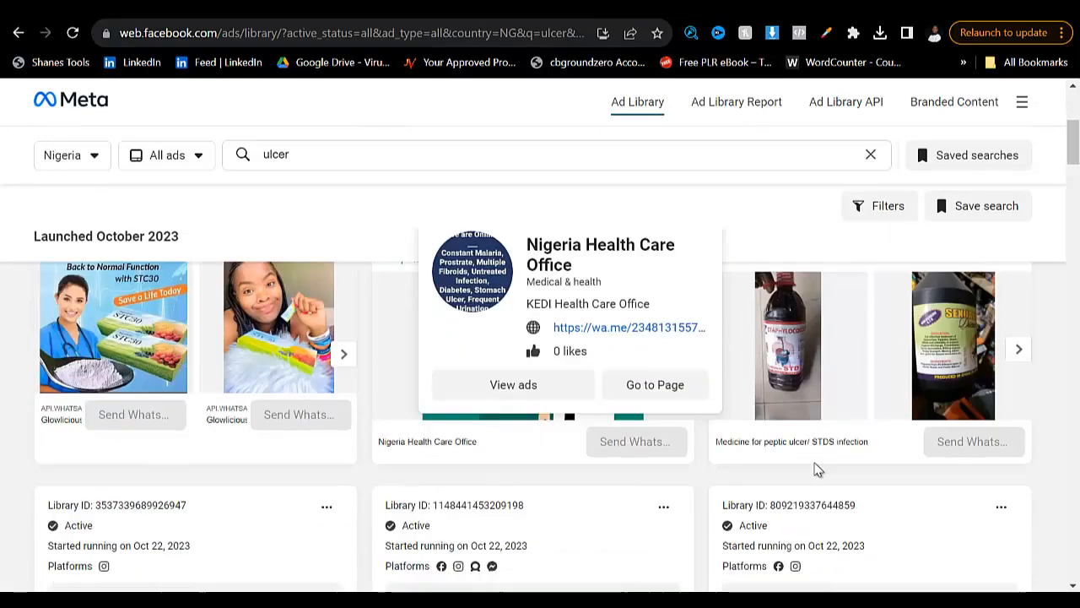
pyautogui.scroll(-5, 815, 470)
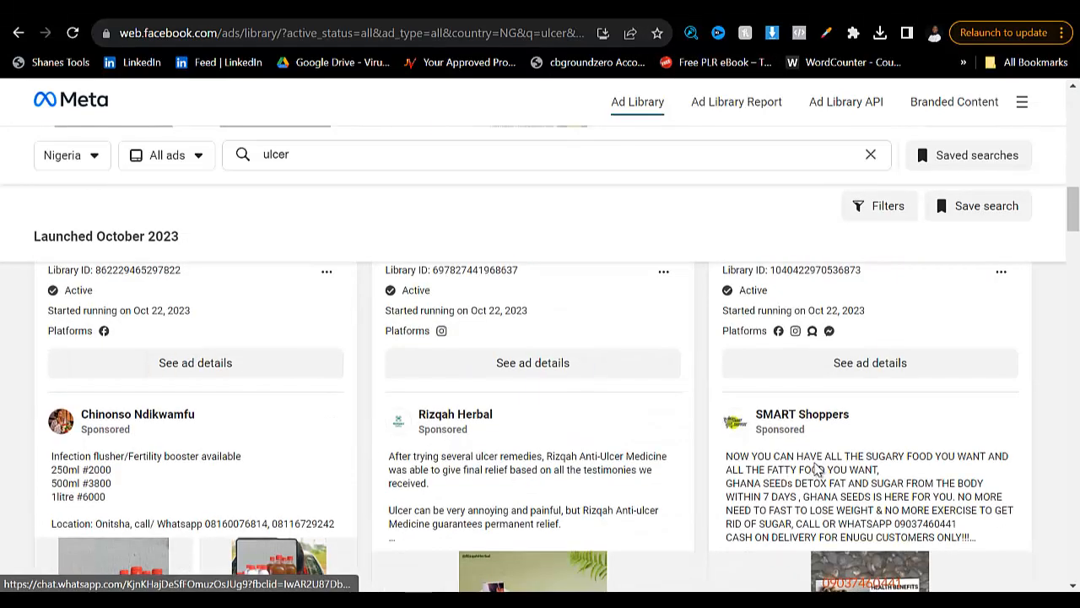
pyautogui.scroll(-5, 815, 470)
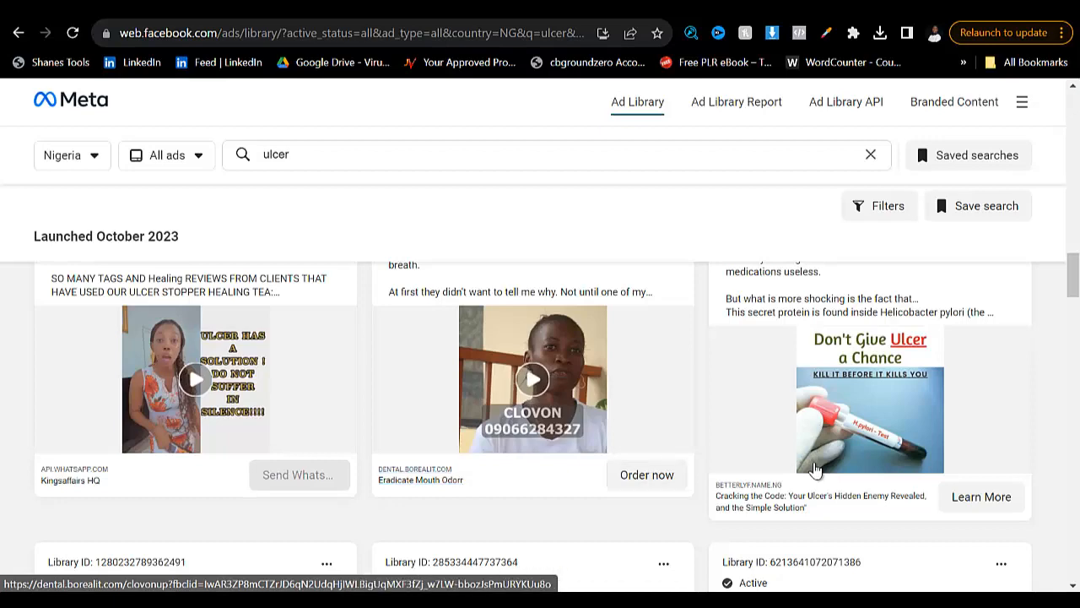
pyautogui.scroll(-2, 815, 471)
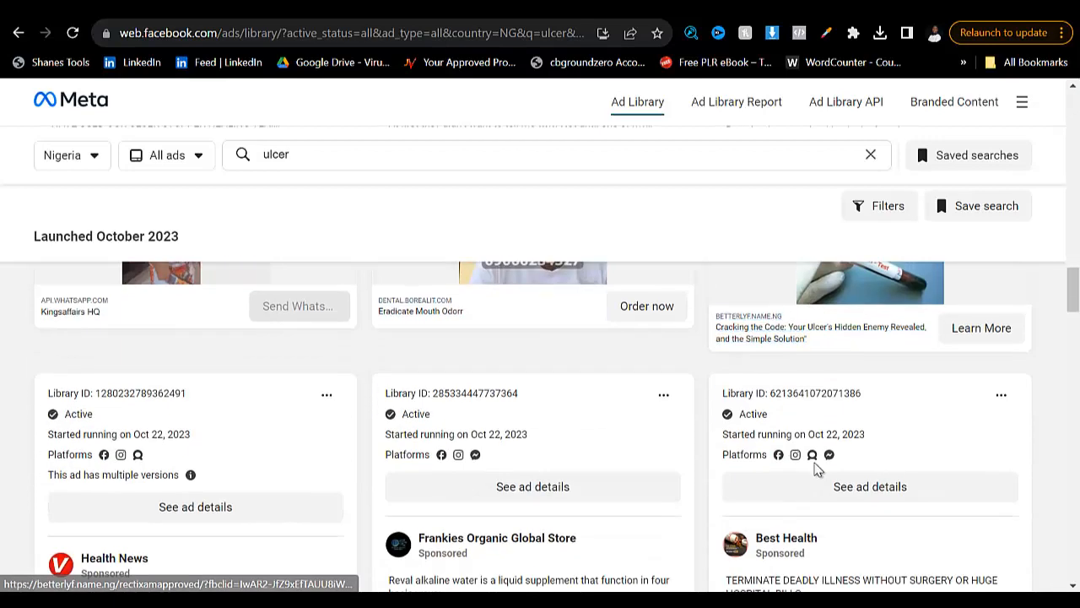
pyautogui.rightClick(815, 470)
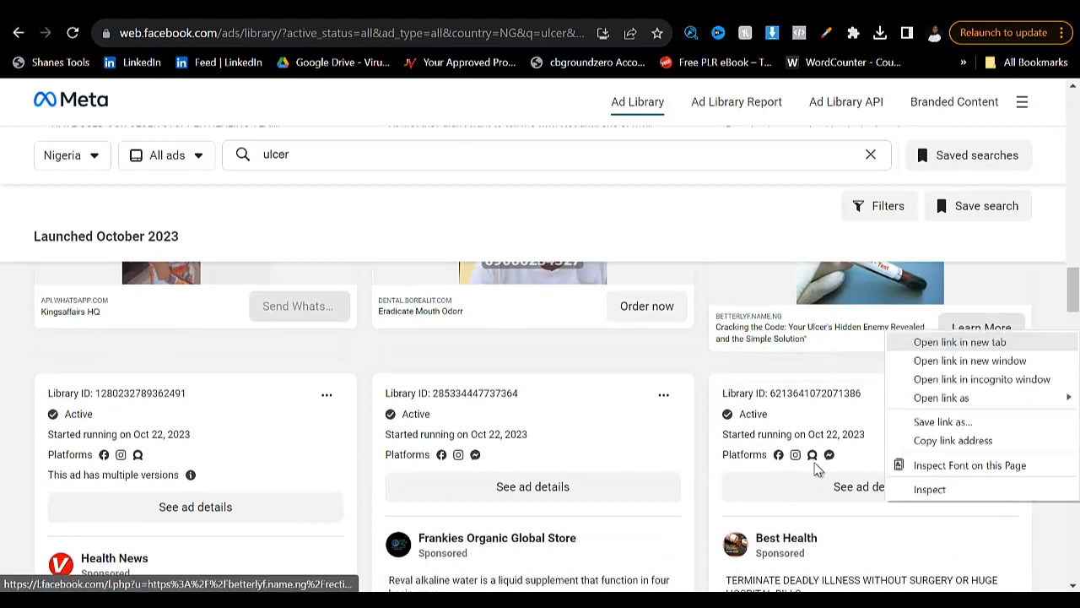
pyautogui.press('Escape')
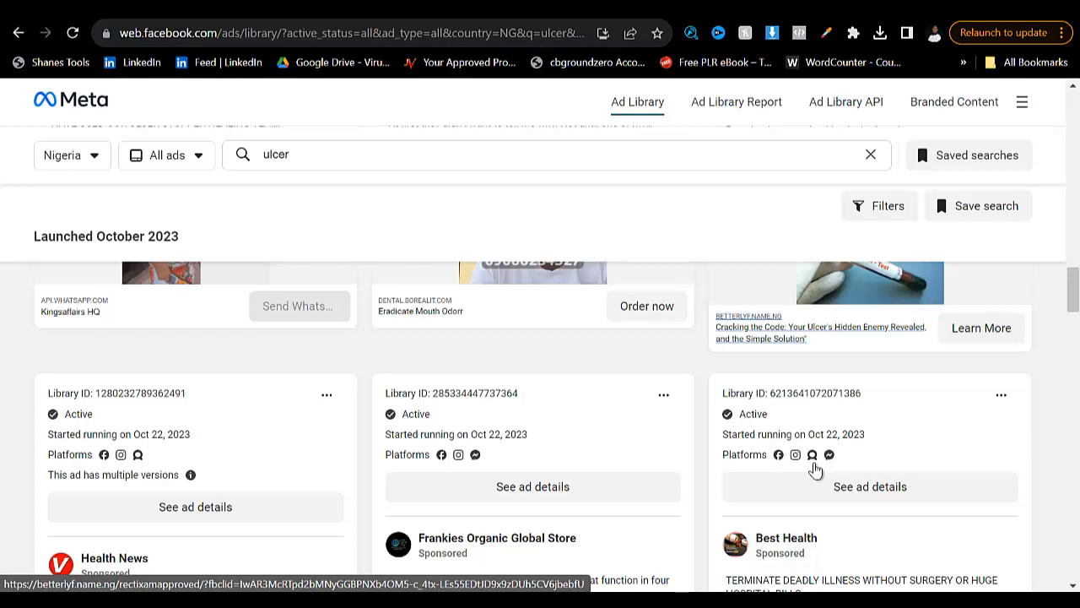
# - Look through further ulcer ads for ones that lead to a product landing page
pyautogui.scroll(-3, 816, 470)
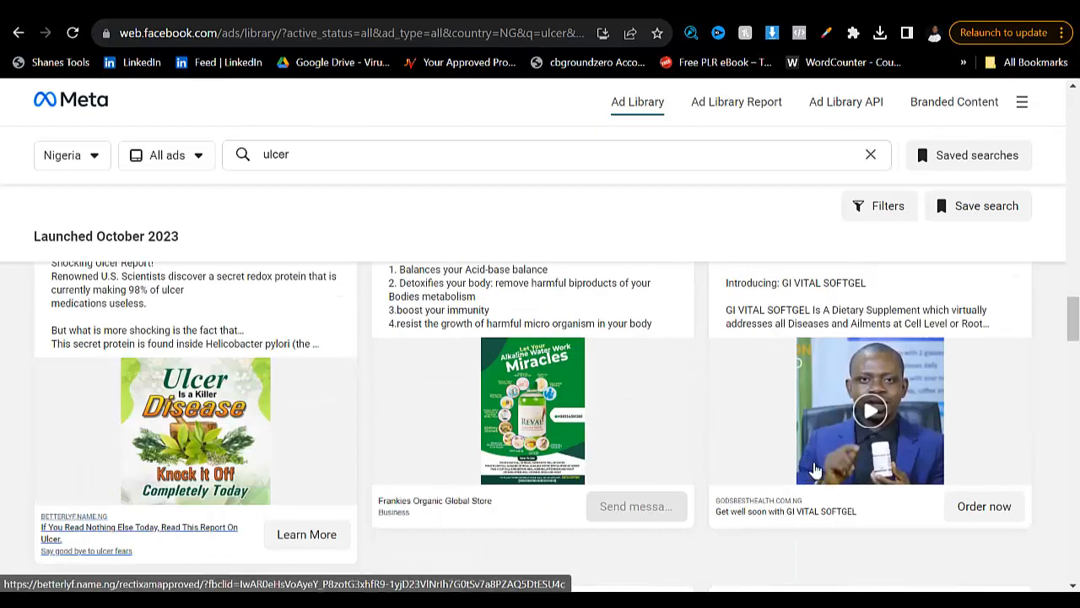
pyautogui.scroll(-3, 815, 470)
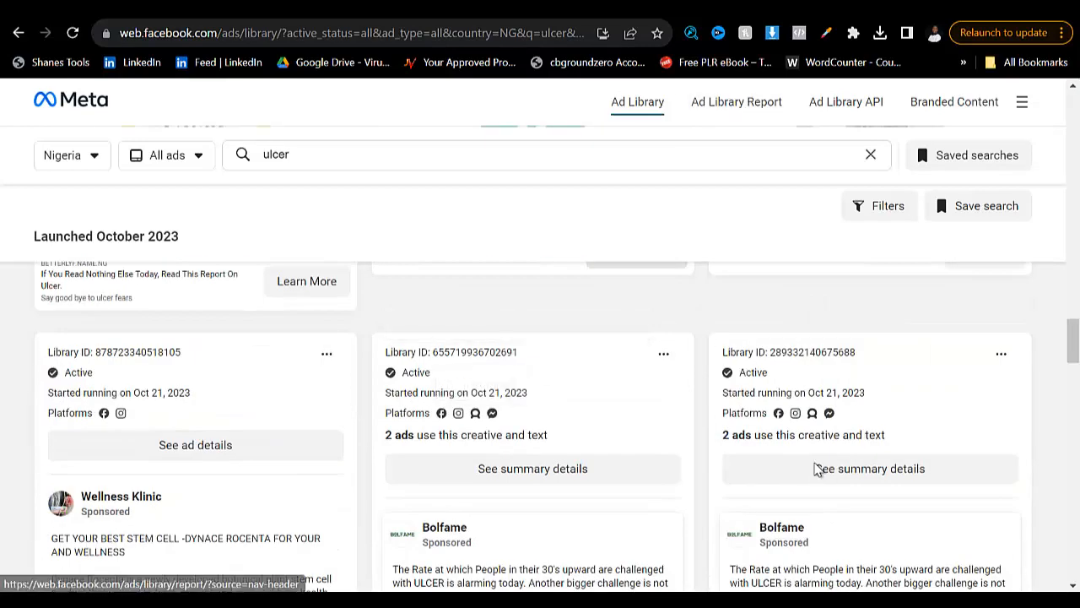
pyautogui.scroll(-5, 815, 469)
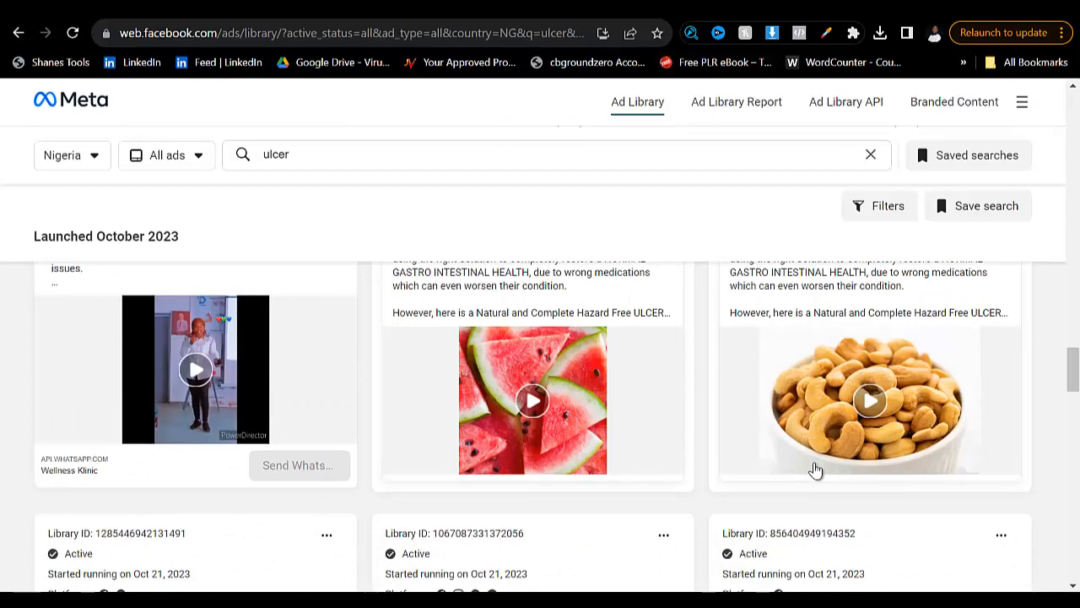
pyautogui.scroll(-8, 815, 469)
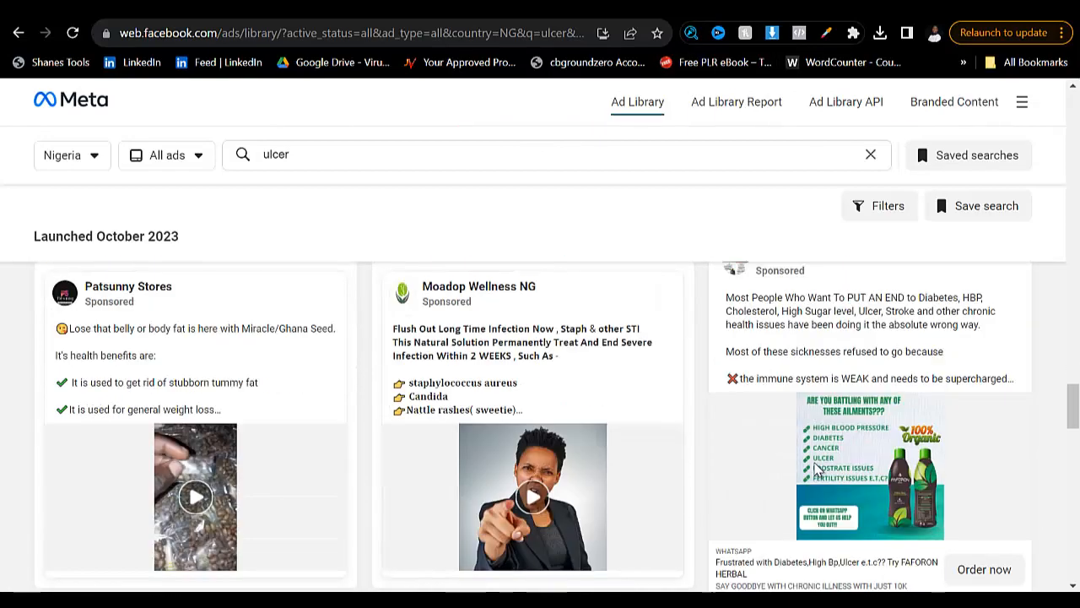
pyautogui.scroll(-2, 815, 469)
pyautogui.scroll(2, 815, 469)
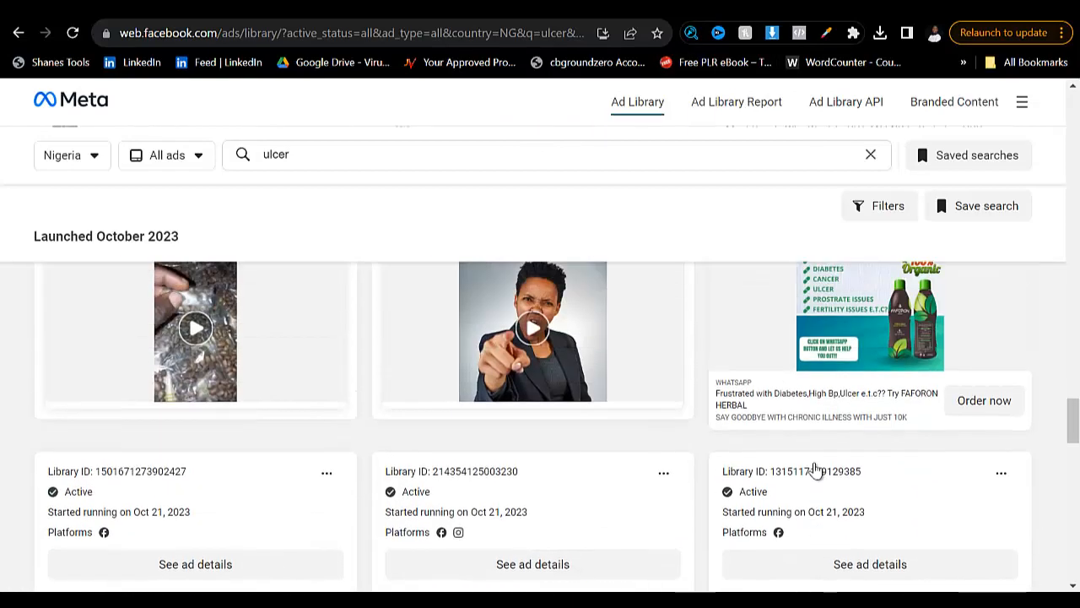
pyautogui.scroll(-3, 815, 469)
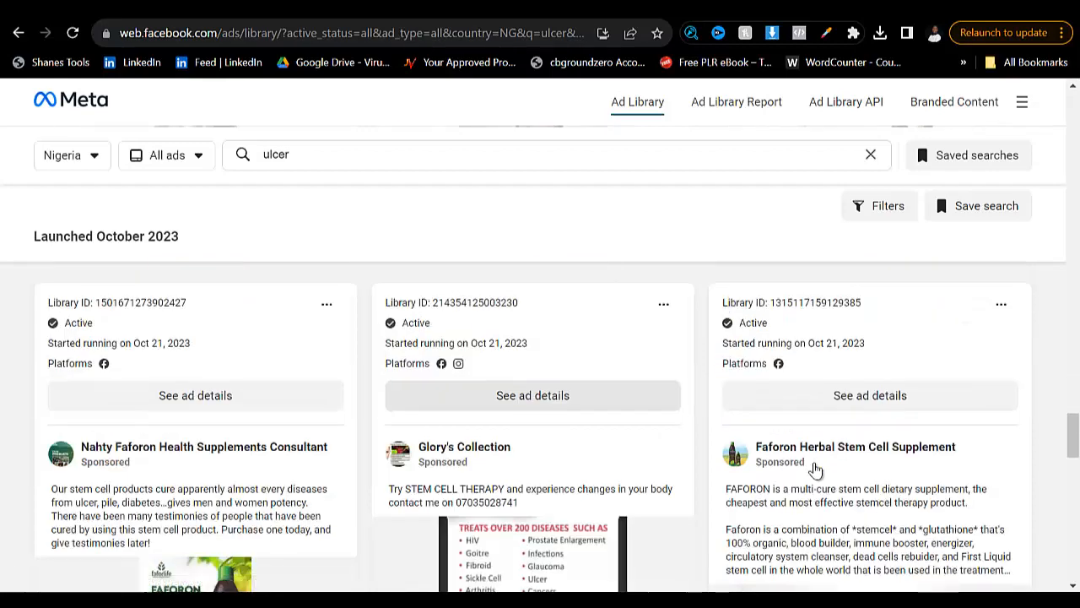
pyautogui.scroll(-8, 815, 469)
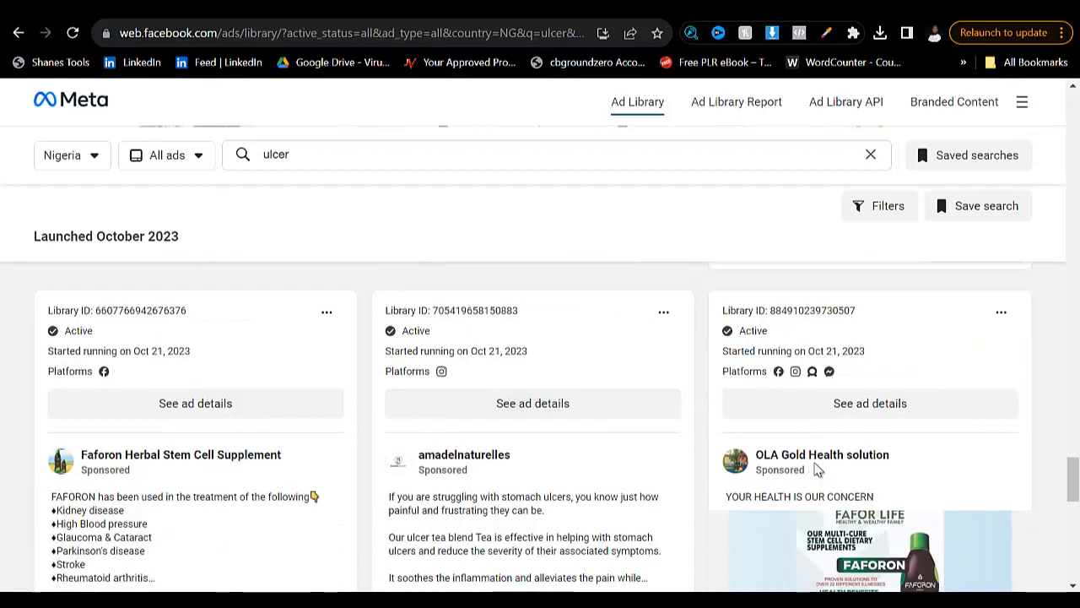
pyautogui.scroll(-7, 815, 469)
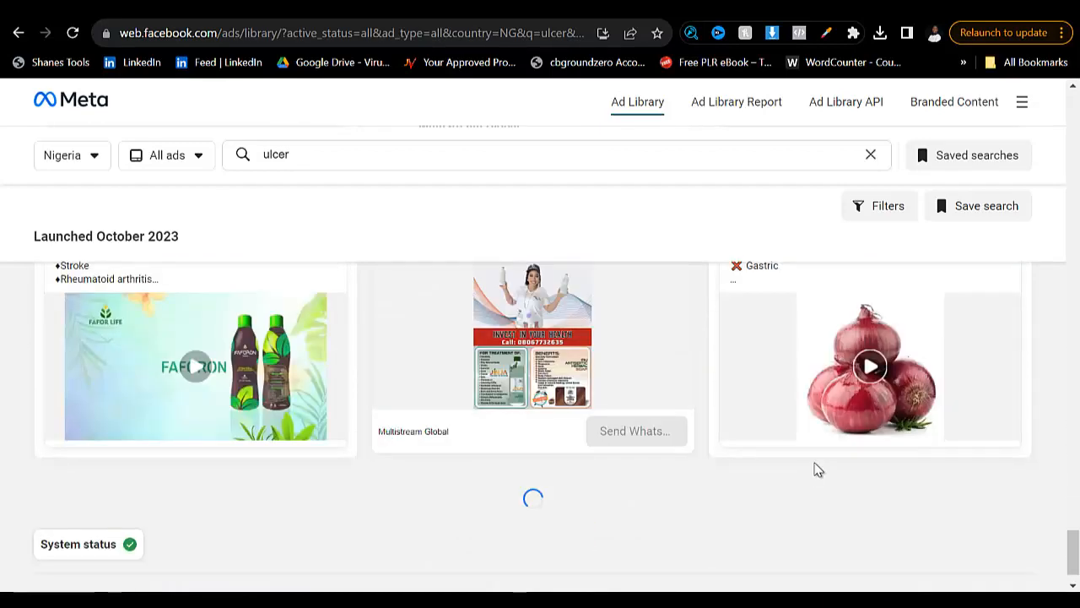
pyautogui.scroll(-1, 816, 470)
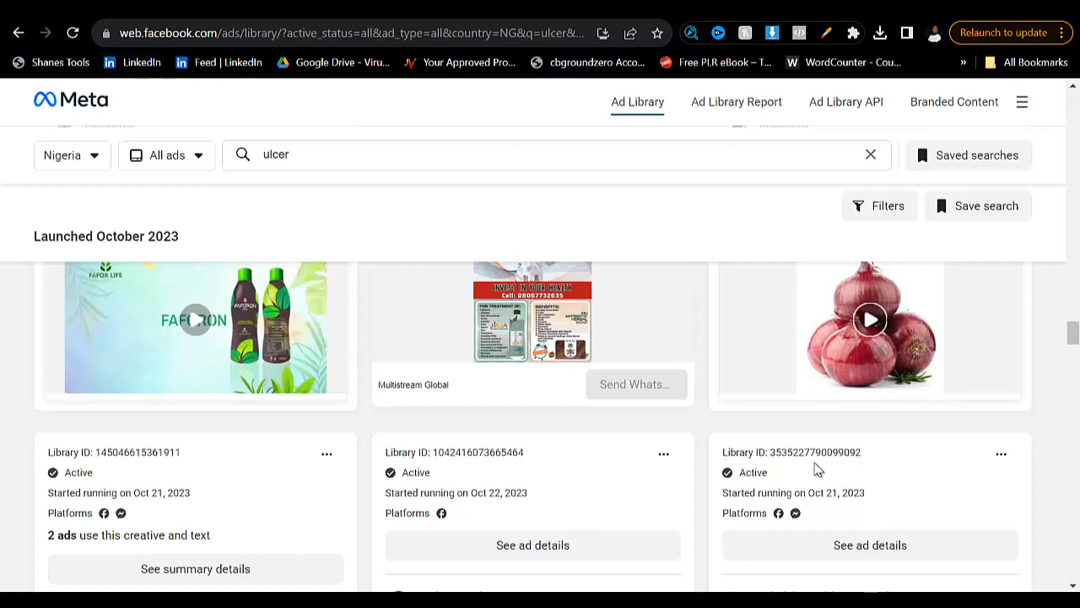
pyautogui.scroll(-10, 817, 469)
pyautogui.scroll(-7, 817, 469)
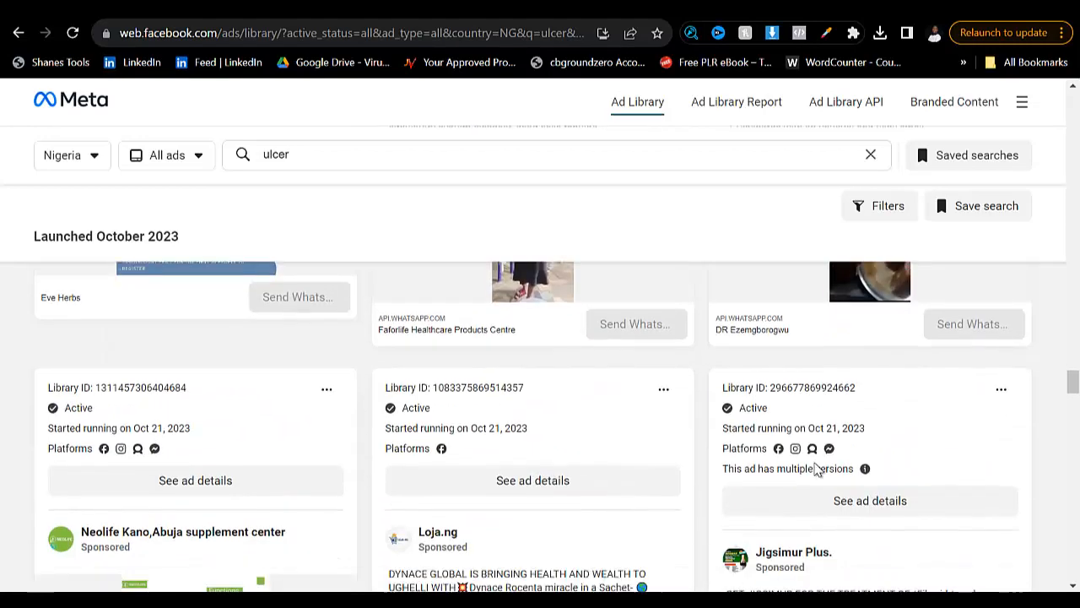
pyautogui.scroll(2, 815, 469)
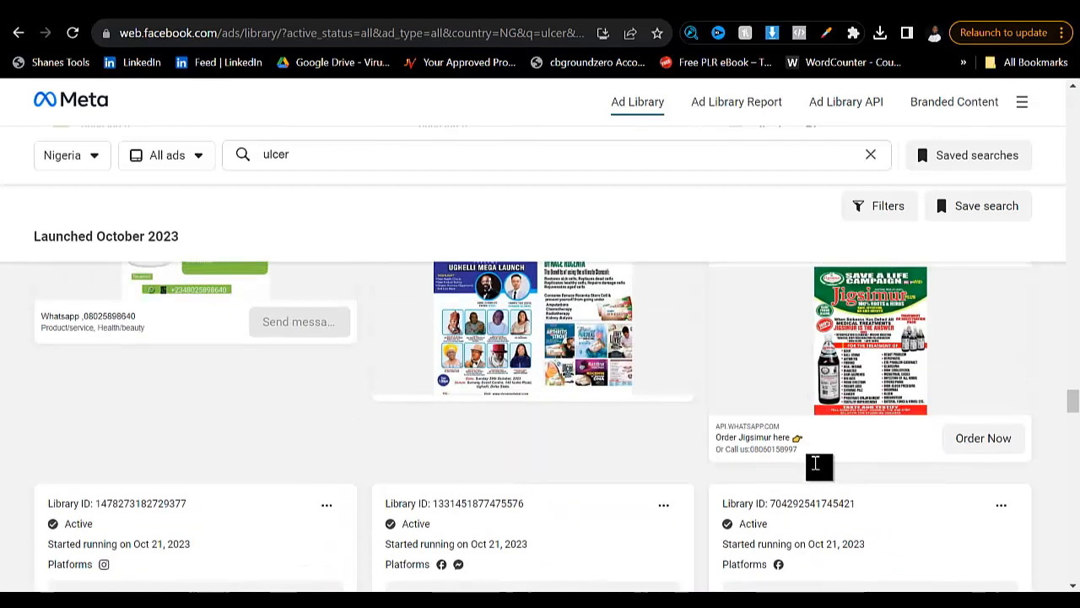
# - Find the ulcer ad that links to everythinghealth.store/polygridd and open its landing page in a new browser tab
pyautogui.scroll(-2, 815, 469)
pyautogui.scroll(-8, 817, 469)
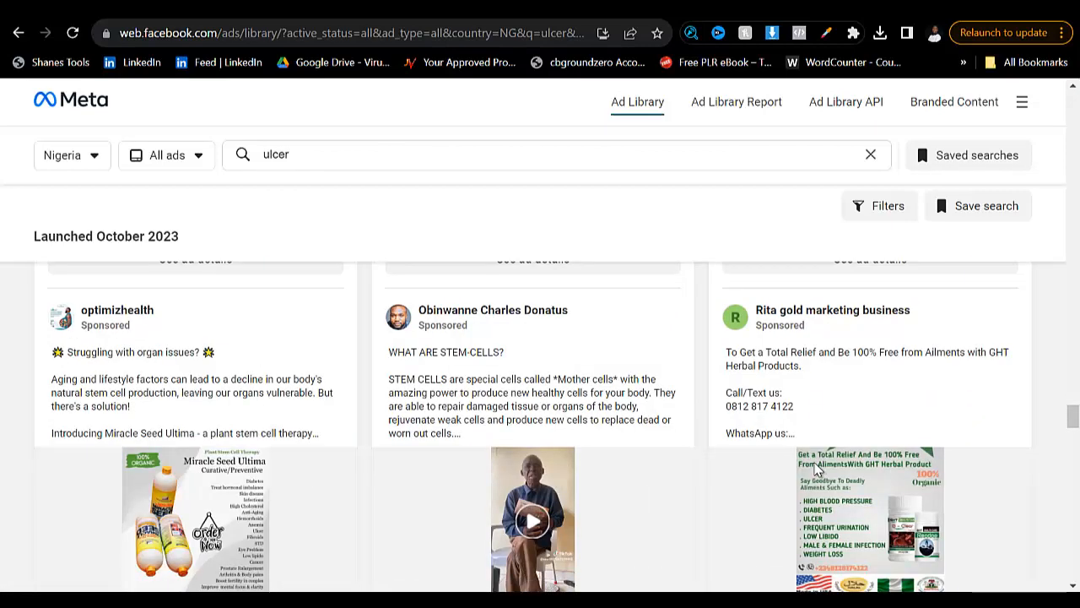
pyautogui.scroll(-4, 817, 469)
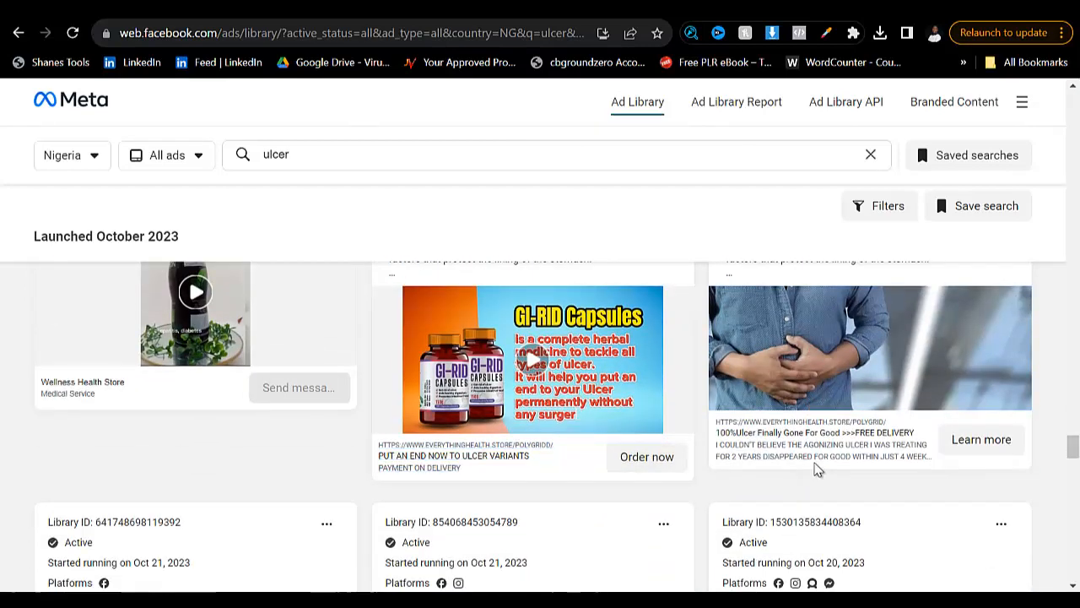
pyautogui.click(815, 469)
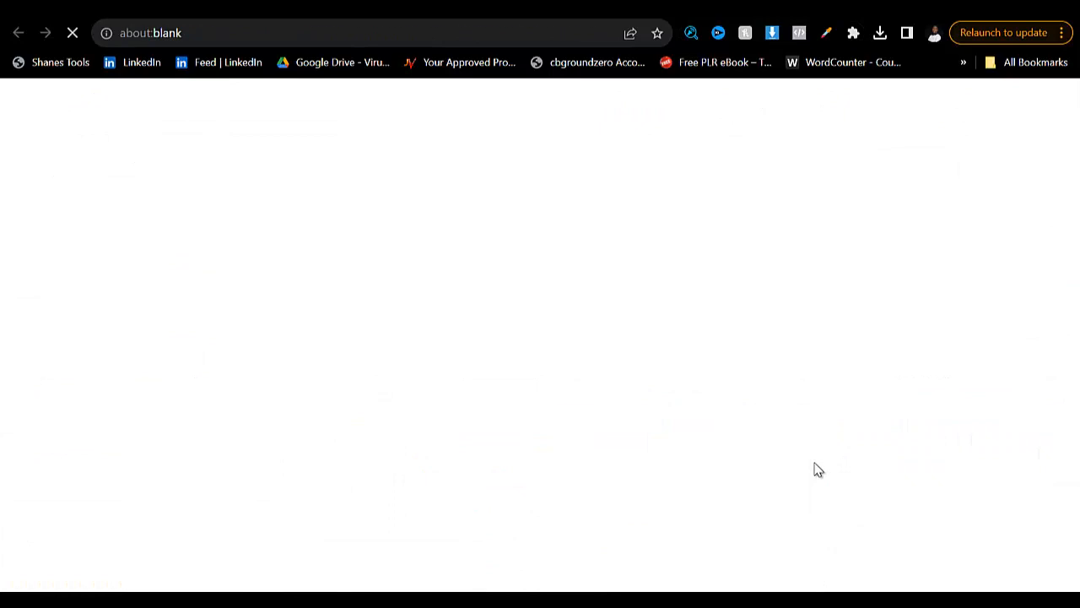
# - Skim the copy and benefit list on the betterlyf.name.ng ulcer landing page
pyautogui.scroll(-15, 817, 469)
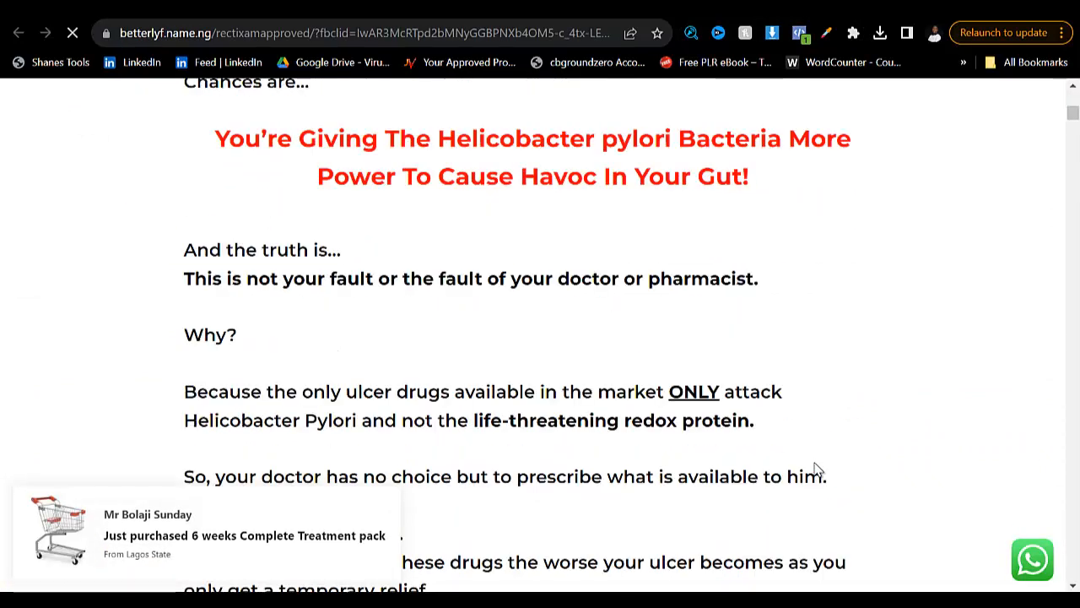
pyautogui.scroll(-4, 817, 469)
pyautogui.scroll(-20, 817, 469)
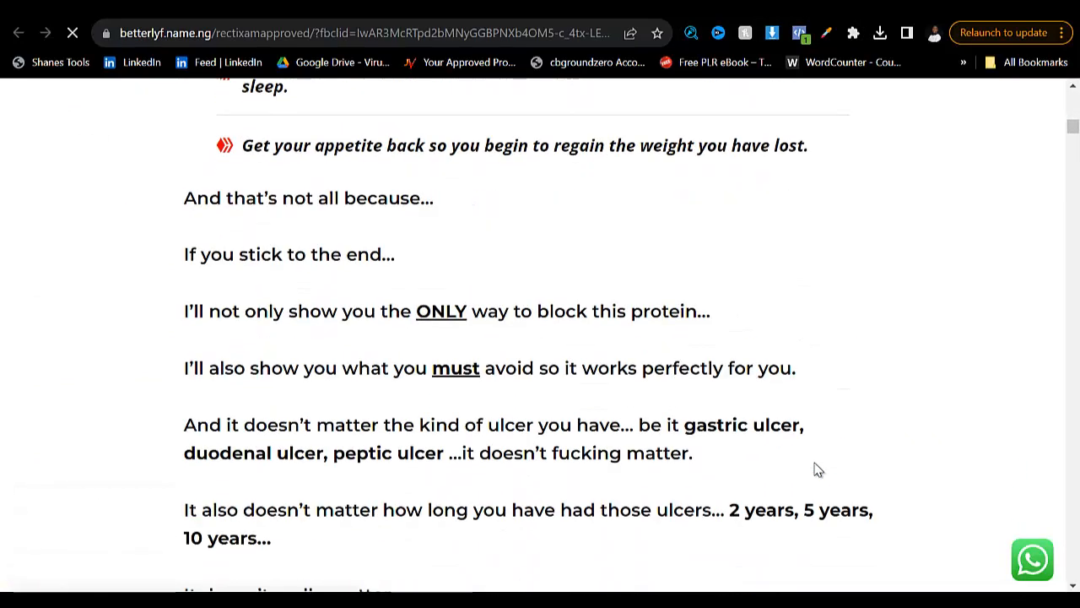
pyautogui.scroll(20, 817, 470)
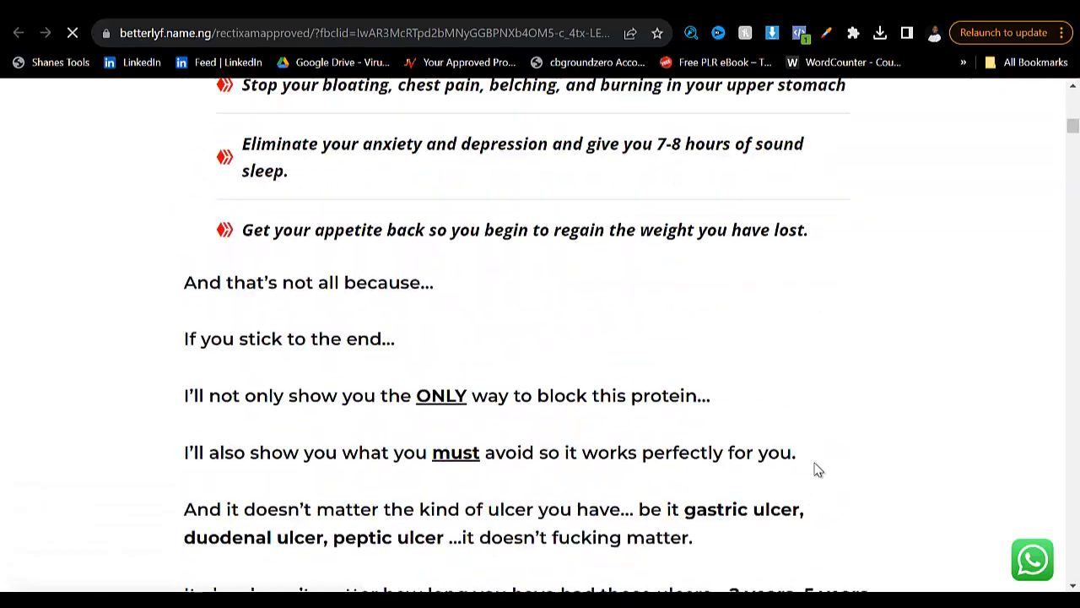
pyautogui.scroll(15, 817, 469)
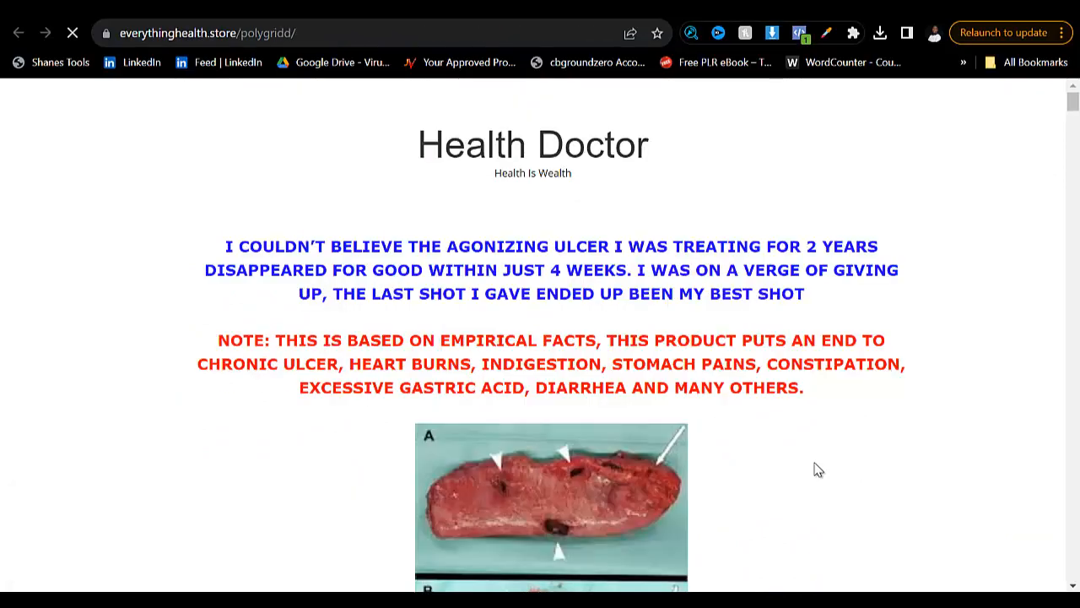
# - Examine the everythinghealth.store landing page from its headline through the symptoms section to the customer testimonies
pyautogui.scroll(-5, 817, 469)
pyautogui.scroll(-20, 816, 469)
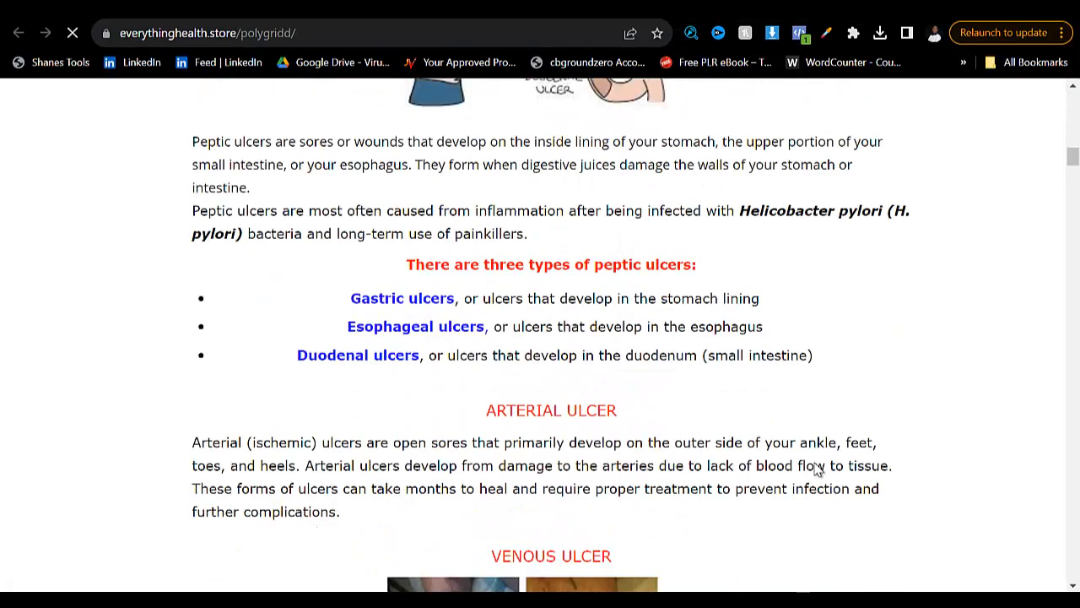
pyautogui.scroll(-9, 817, 469)
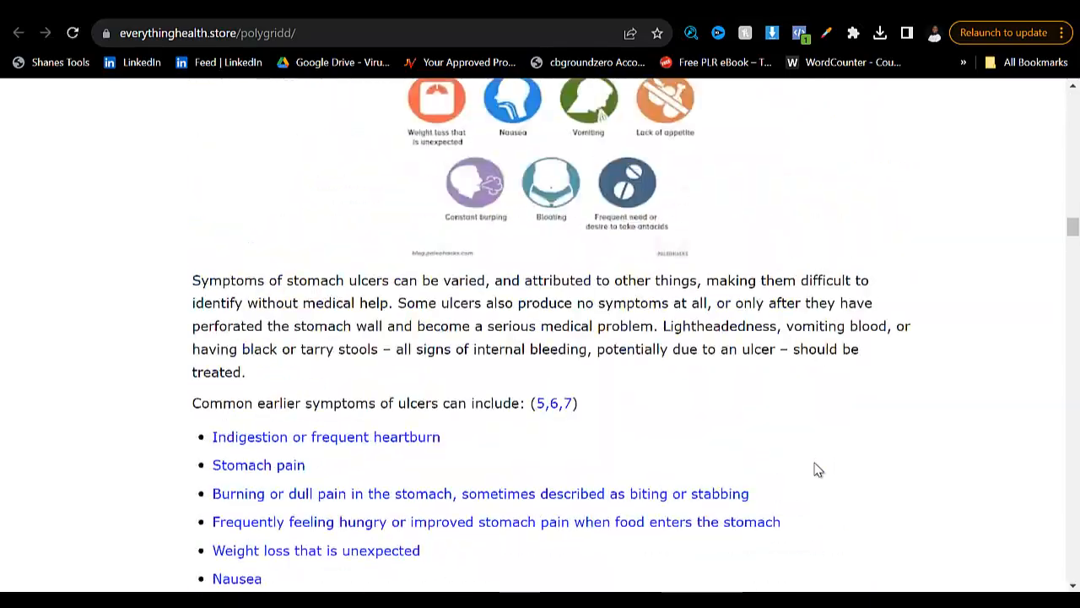
pyautogui.scroll(12, 817, 469)
pyautogui.scroll(-20, 817, 469)
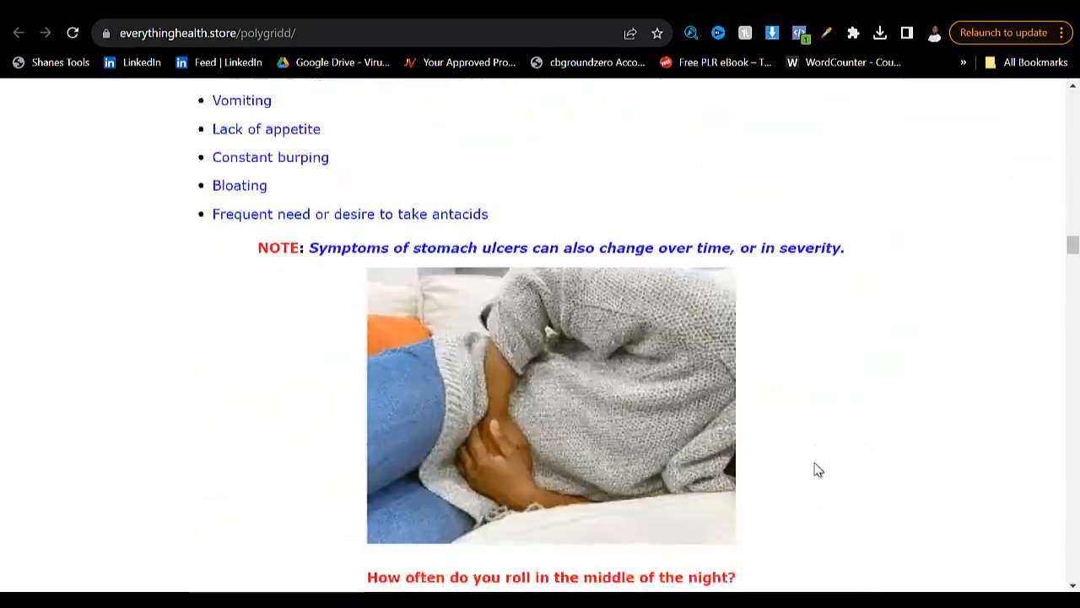
pyautogui.scroll(-15, 816, 470)
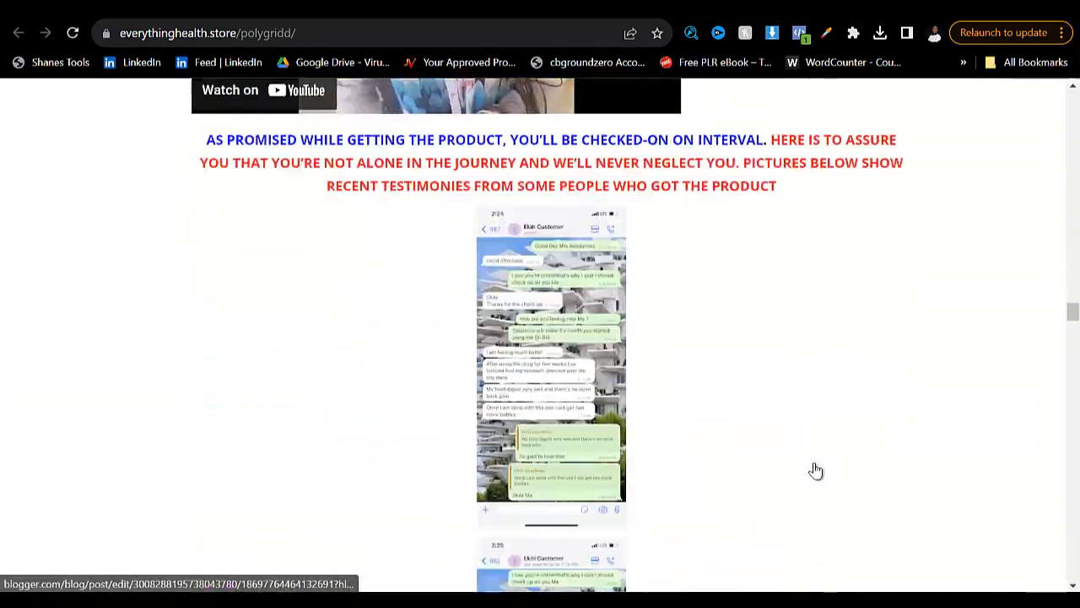
pyautogui.scroll(-15, 817, 470)
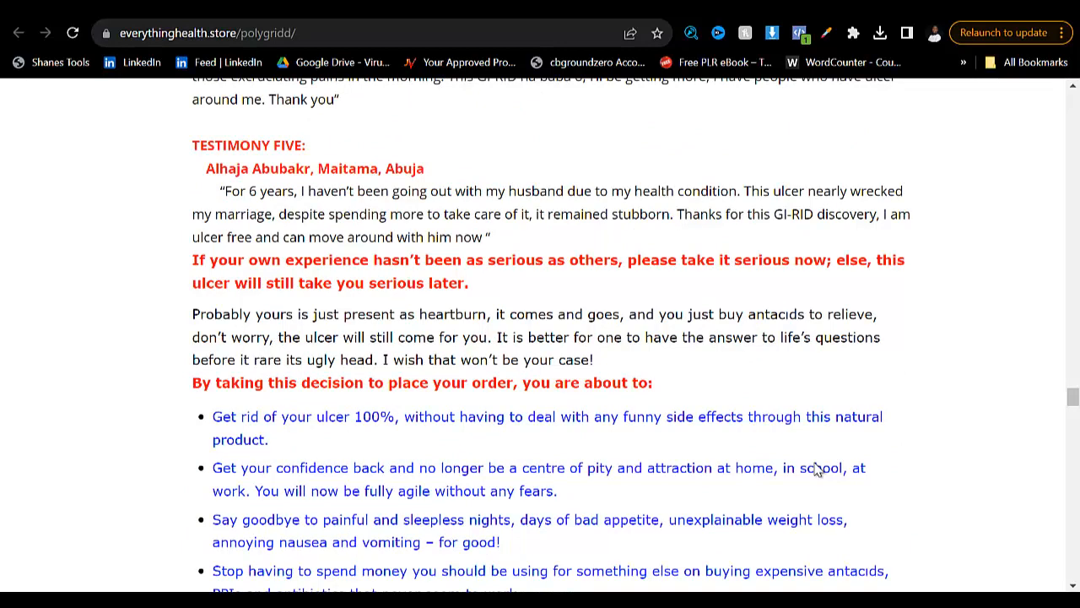
pyautogui.scroll(4, 816, 471)
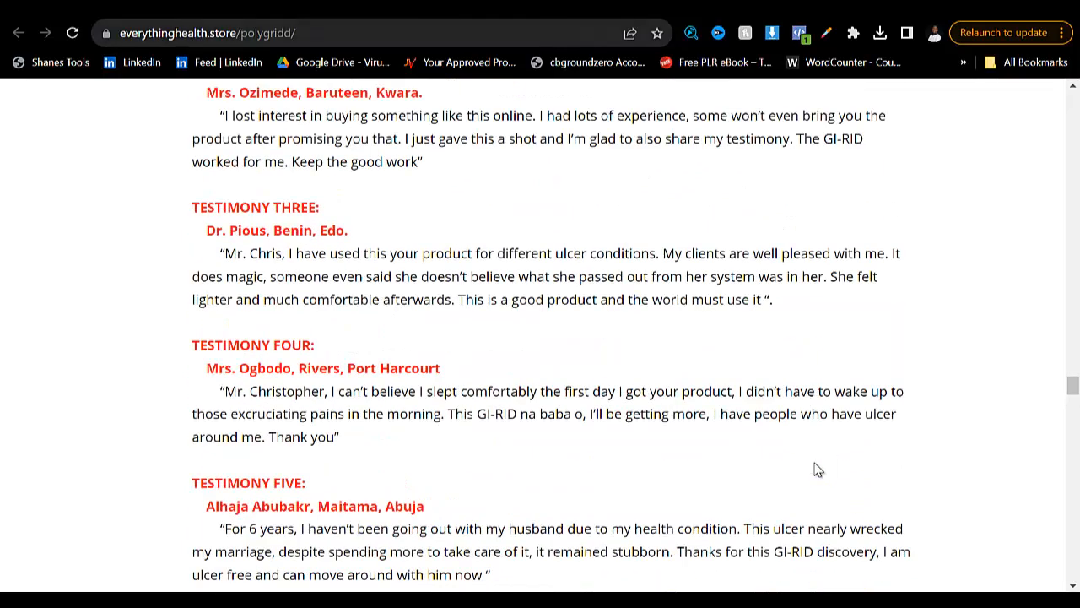
# - Switch to the WordPress dashboard and start a new page
pyautogui.hotkey('ctrl', 'Tab')
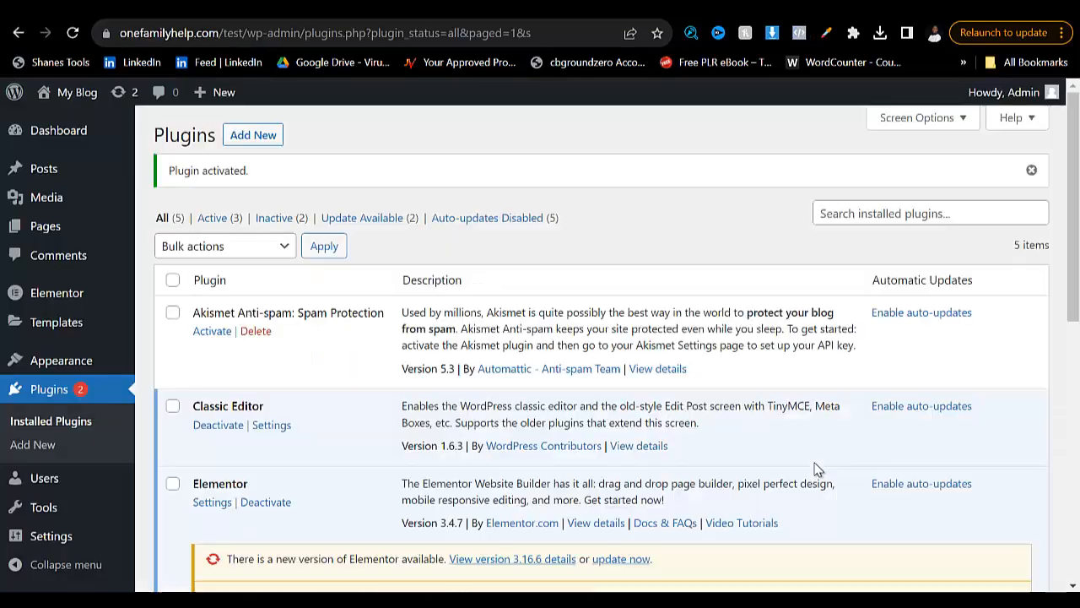
pyautogui.scroll(-4, 816, 470)
pyautogui.scroll(1, 816, 470)
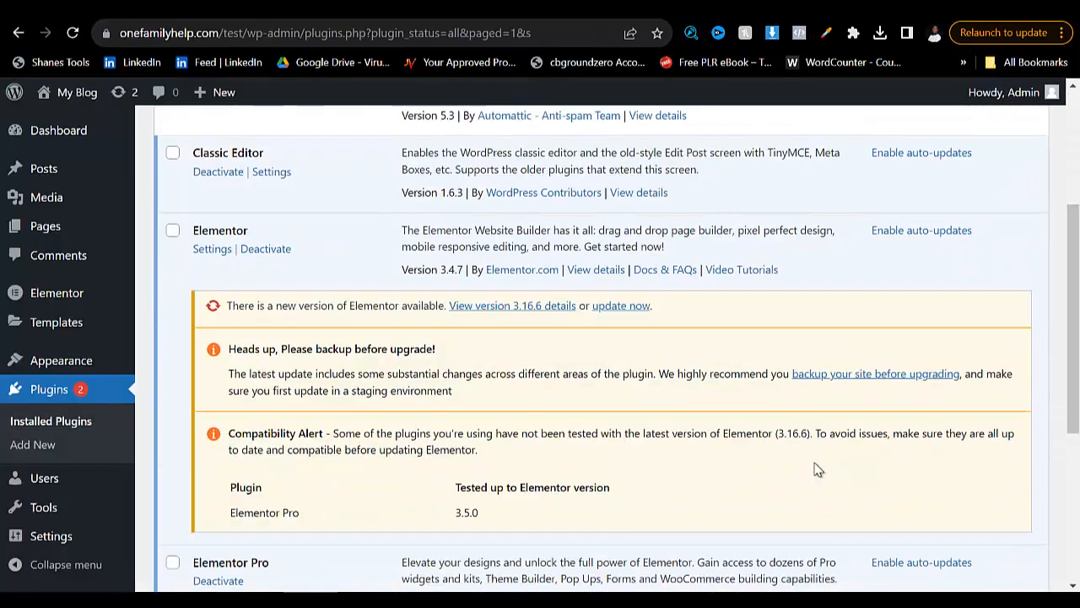
pyautogui.hotkey('ctrl', 'shift', 'Tab')
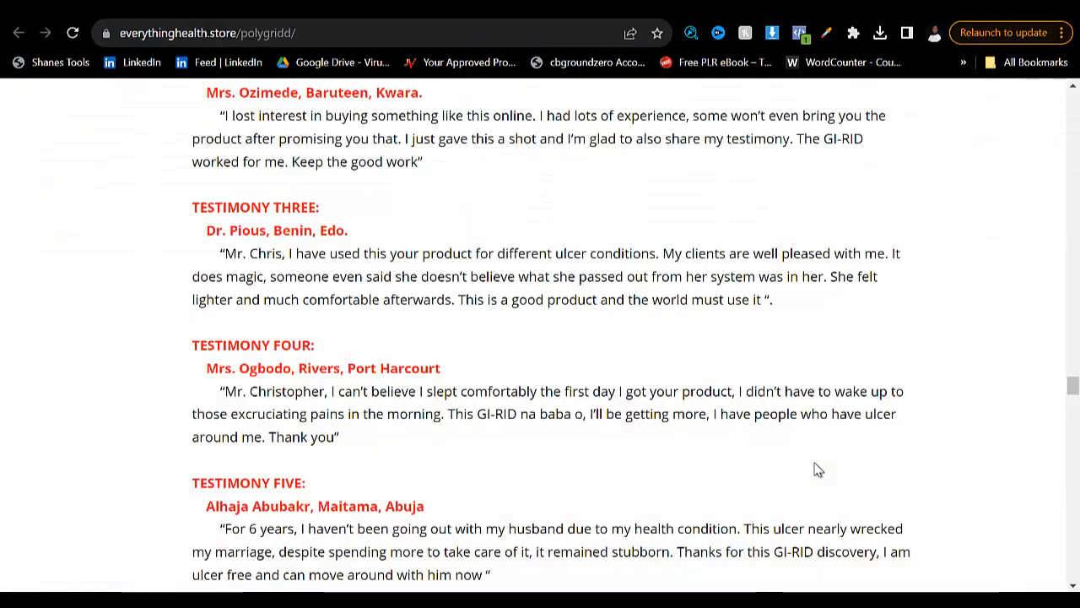
pyautogui.hotkey('ctrl', 'Tab')
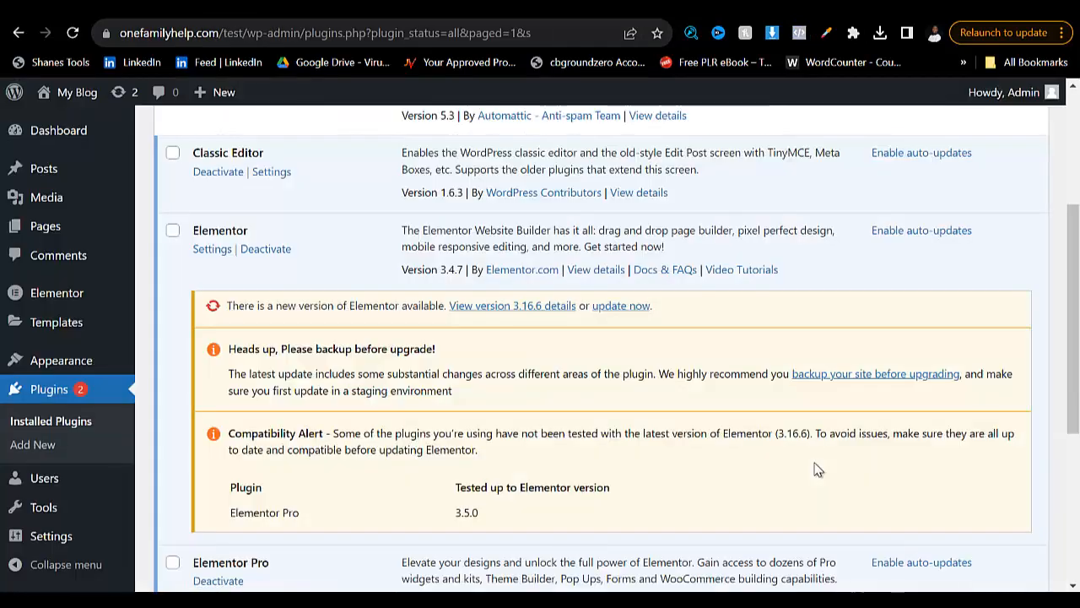
pyautogui.scroll(-3, 816, 470)
pyautogui.moveTo(45, 226)
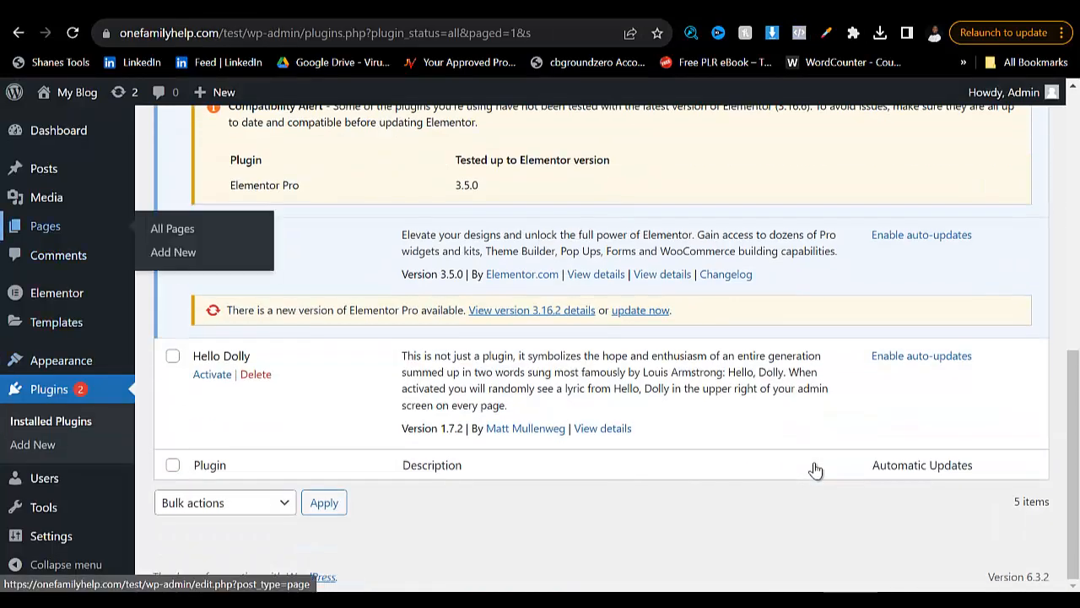
pyautogui.click(173, 252)
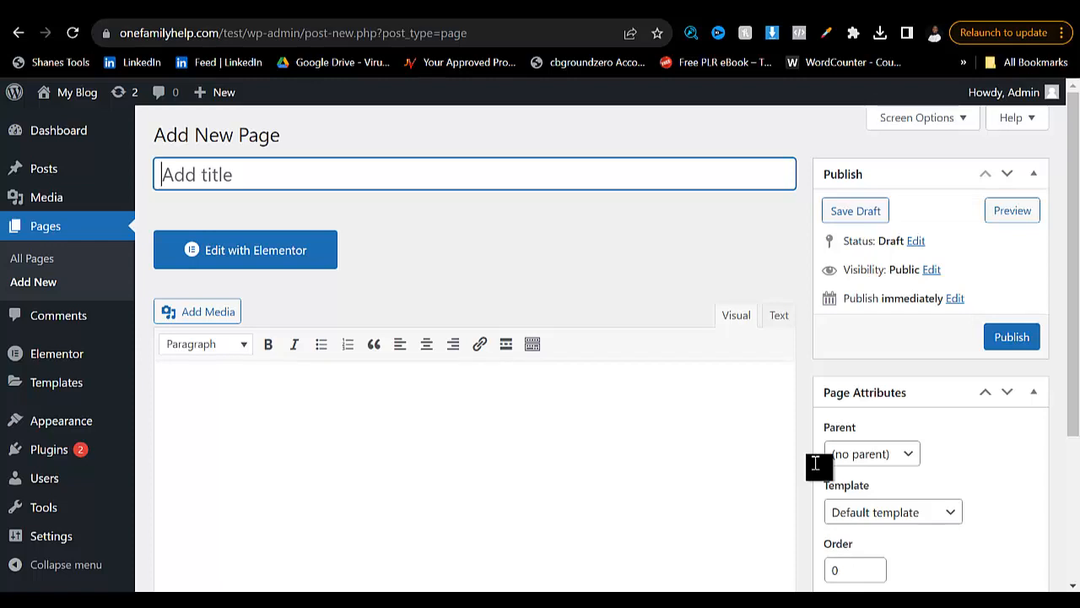
# - Title the new page "ulcer1", publish it and open it in the Elementor editor
pyautogui.write('te')
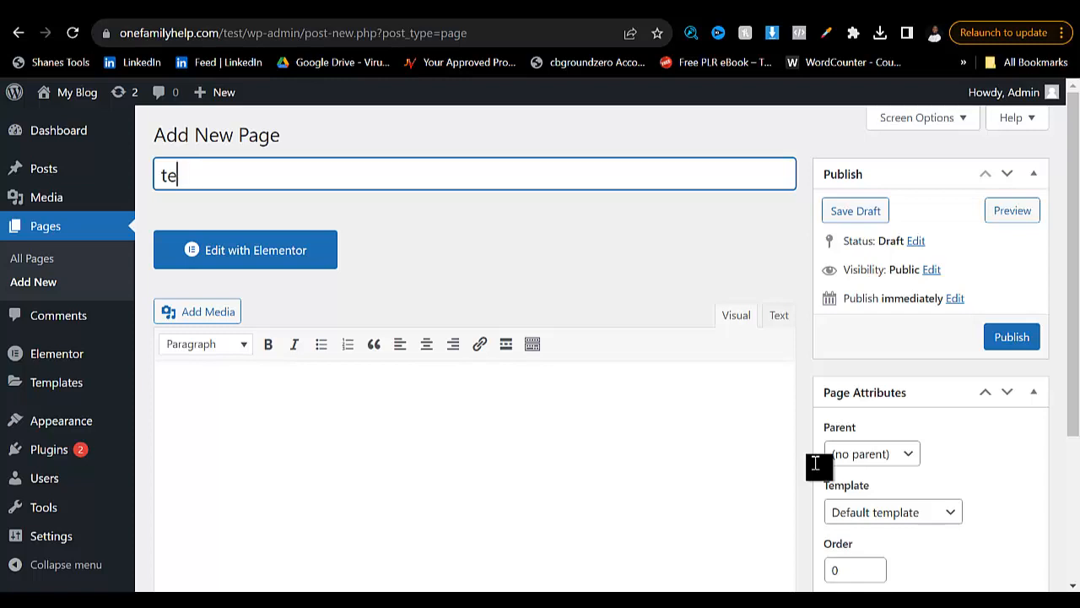
pyautogui.press('BackSpace')
pyautogui.press('BackSpace')
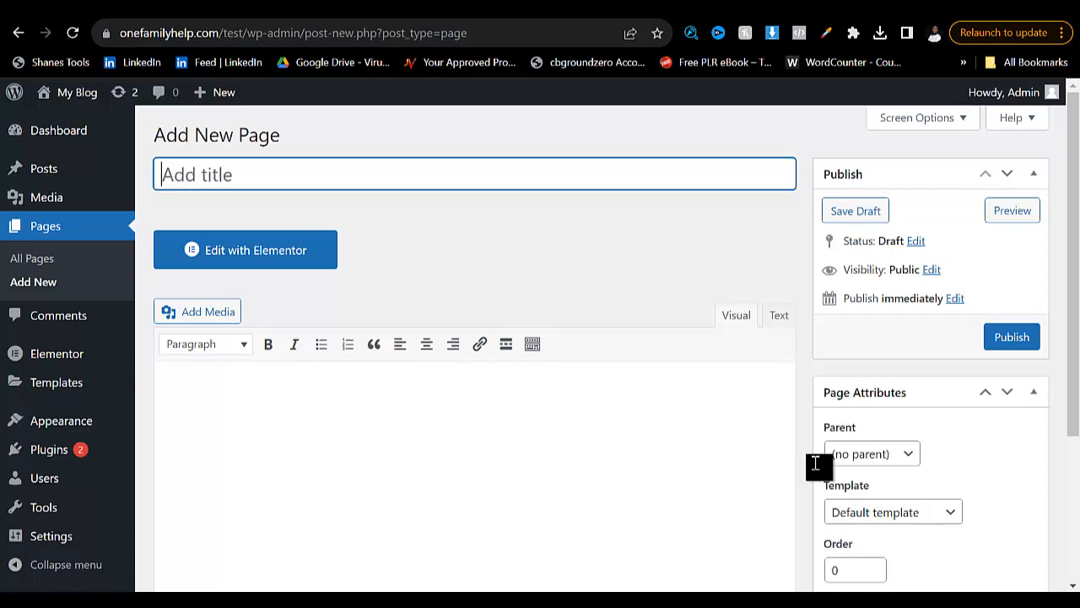
pyautogui.write('ulcer1')
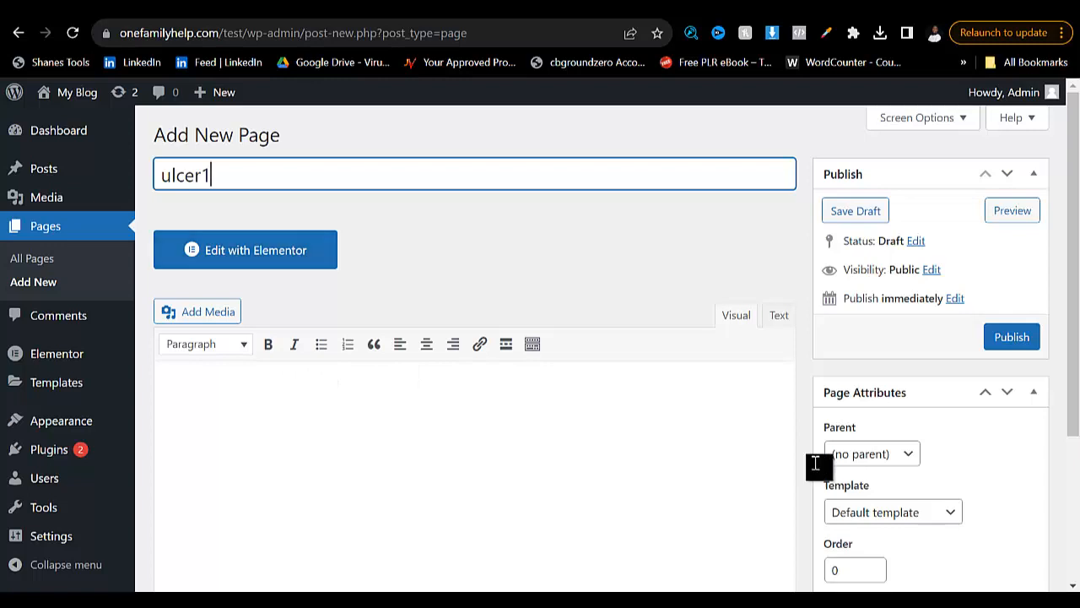
pyautogui.press('Return')
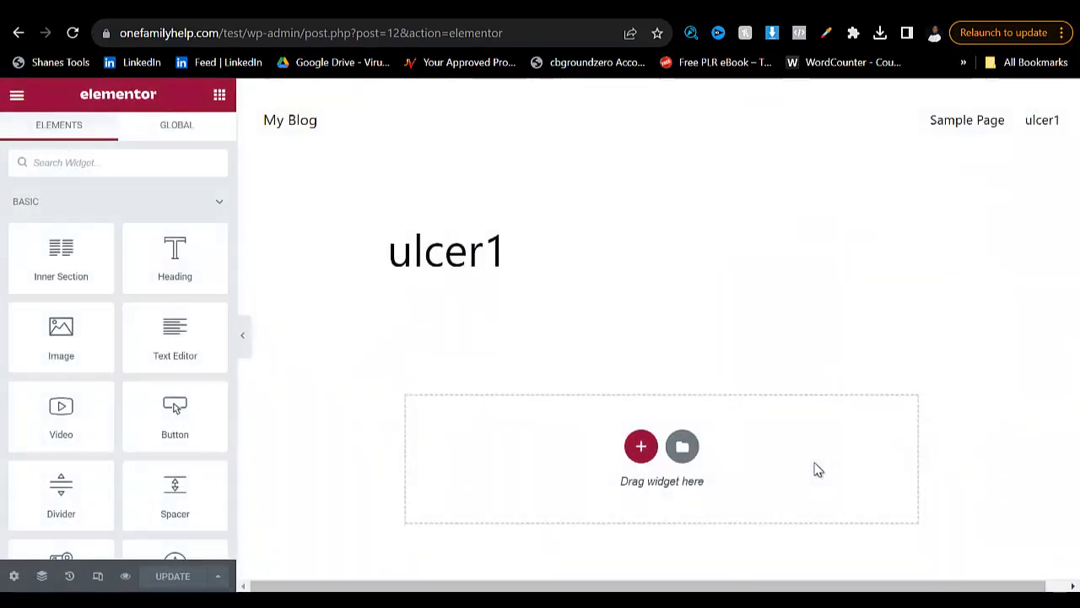
# - Set the ulcer1 page's layout to Elementor Canvas in its page settings
pyautogui.scroll(-2, 817, 469)
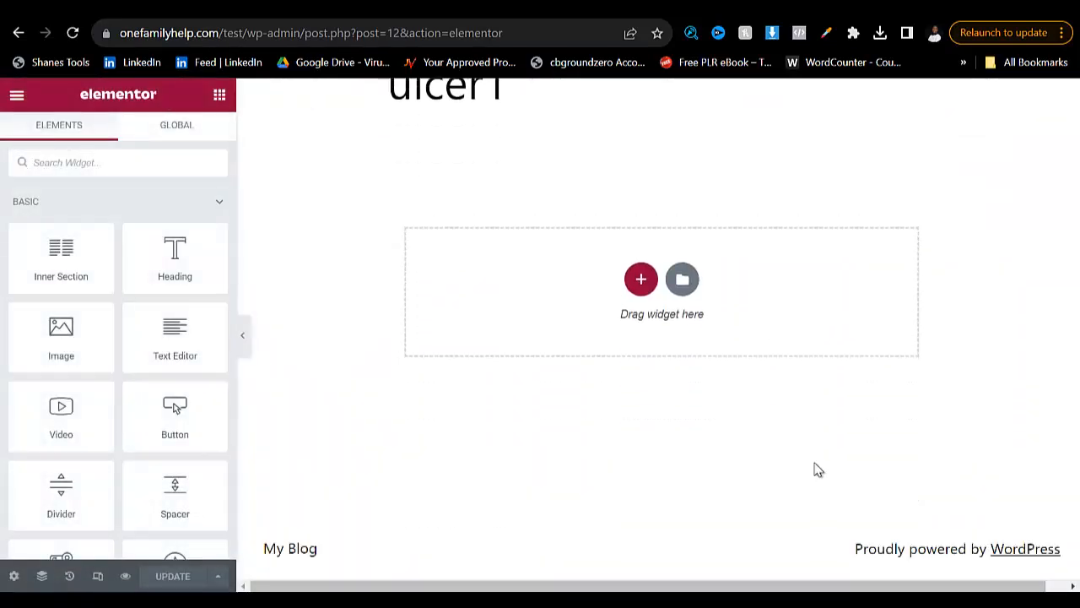
pyautogui.scroll(2, 817, 469)
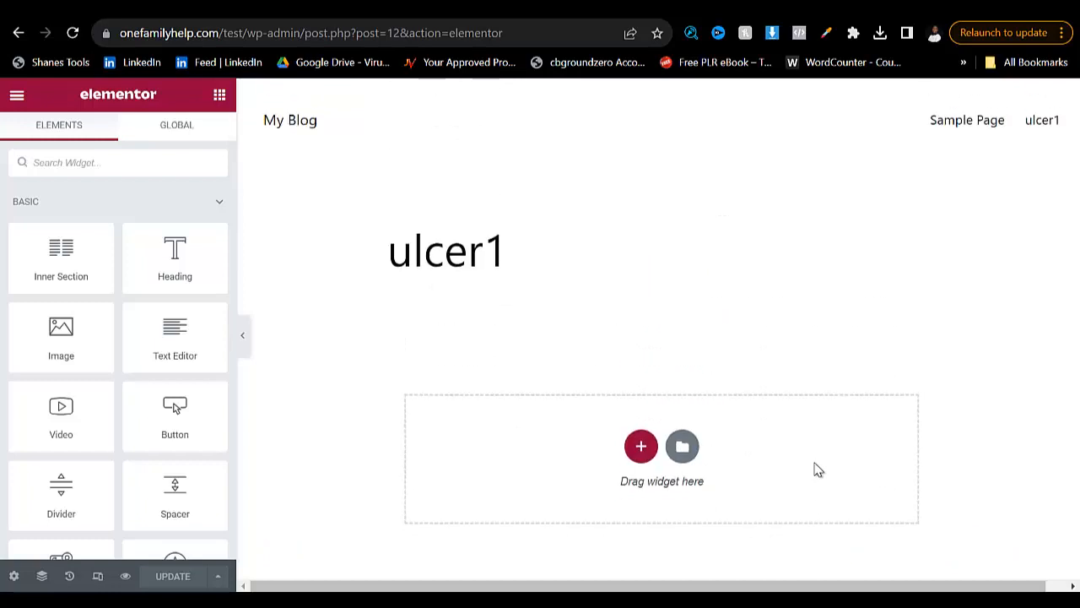
pyautogui.scroll(-10, 111, 291)
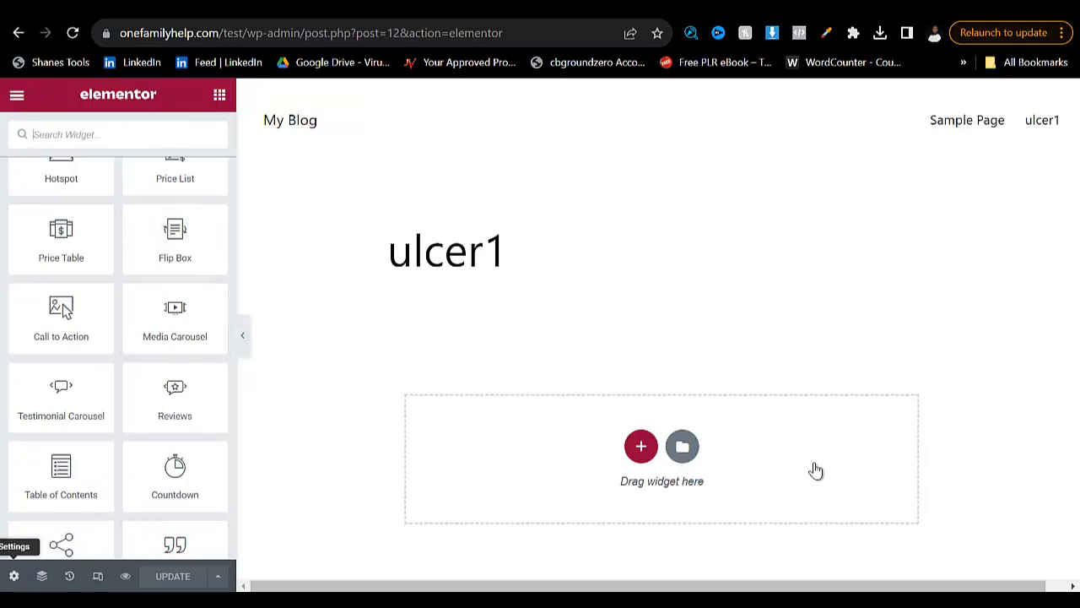
pyautogui.click(14, 576)
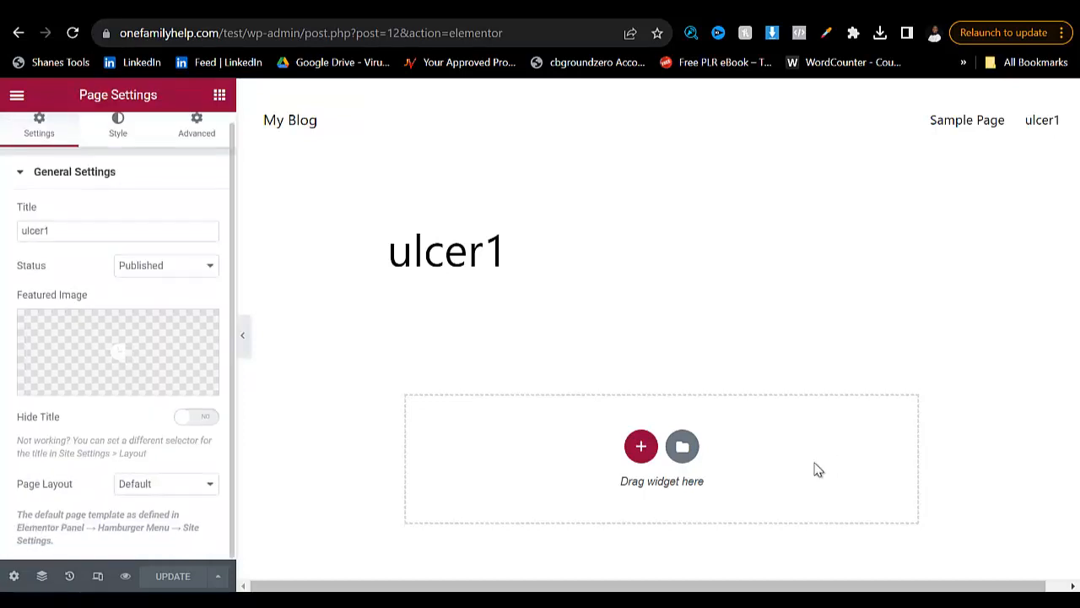
pyautogui.click(166, 484)
pyautogui.click(814, 464)
pyautogui.click(166, 483)
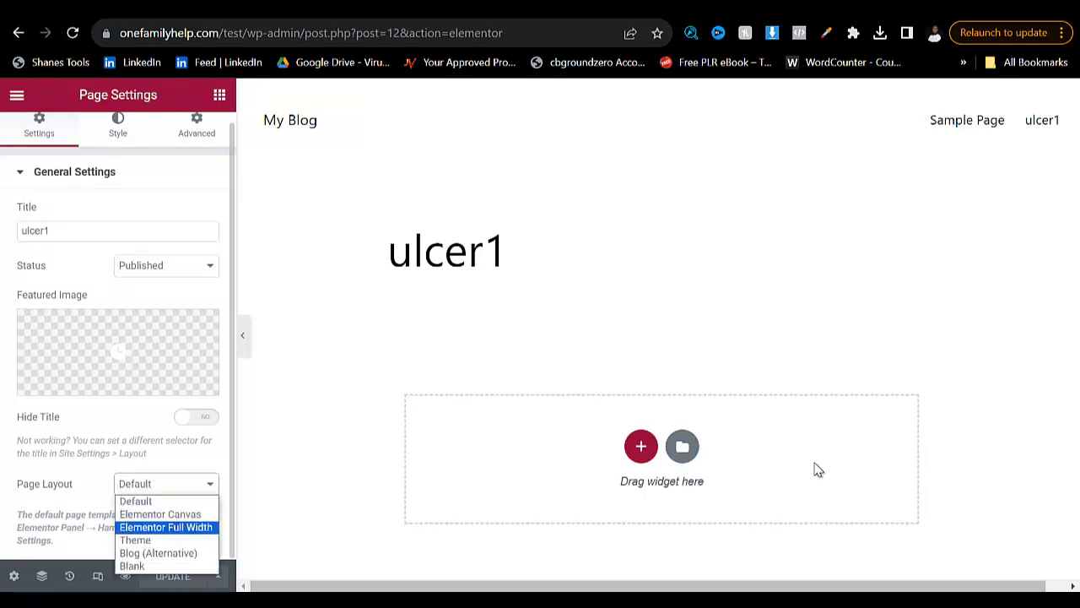
pyautogui.click(160, 514)
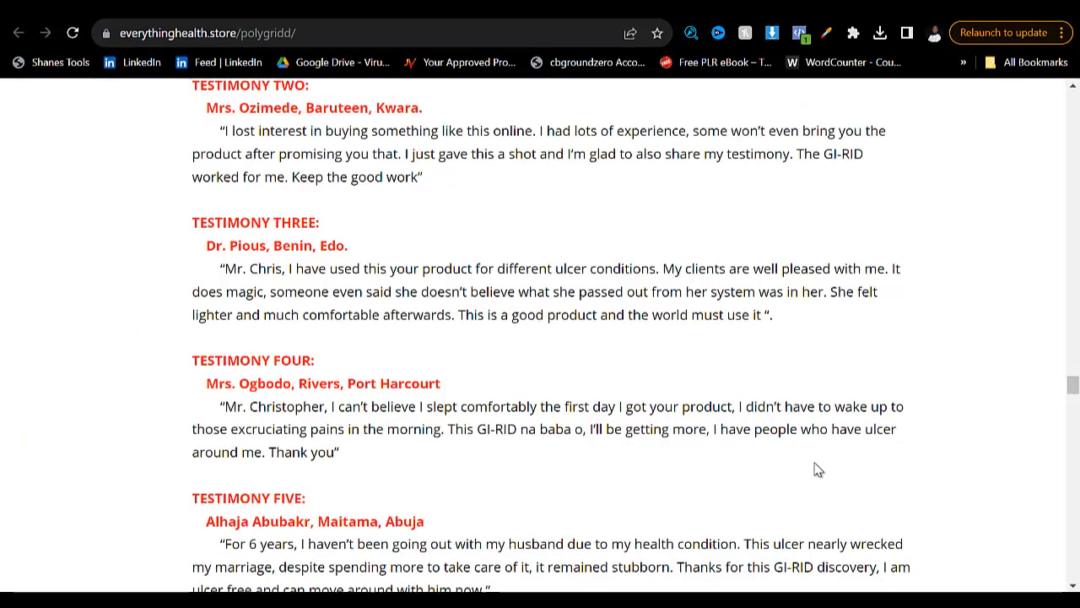
# - Switch to the everythinghealth.store landing page and review it from the headline down to the payment and disclaimer text
pyautogui.scroll(10, 817, 470)
pyautogui.scroll(8, 817, 470)
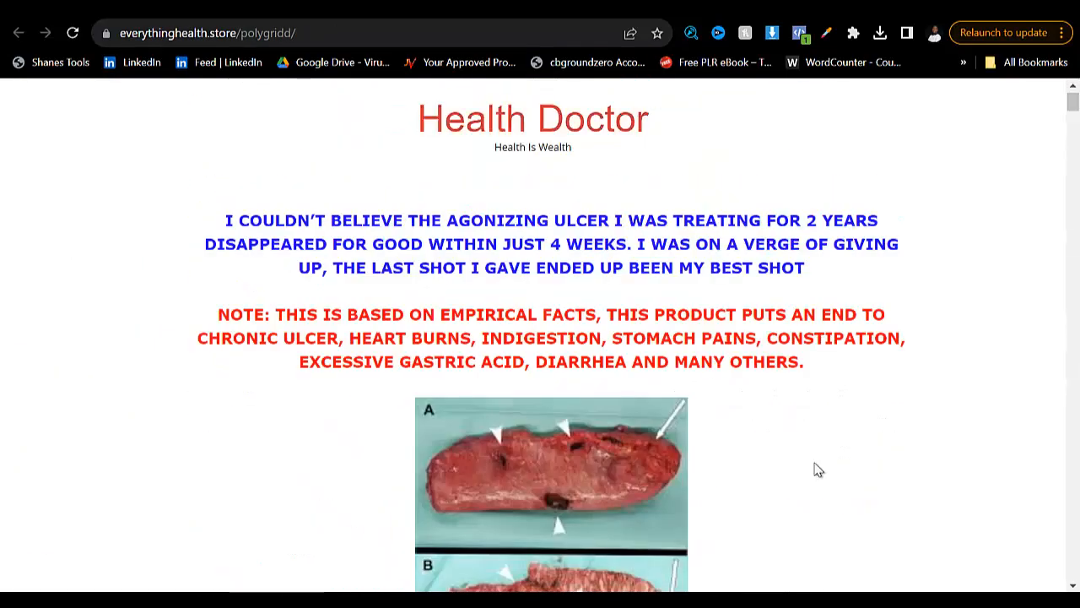
pyautogui.scroll(-9, 817, 470)
pyautogui.scroll(-20, 817, 470)
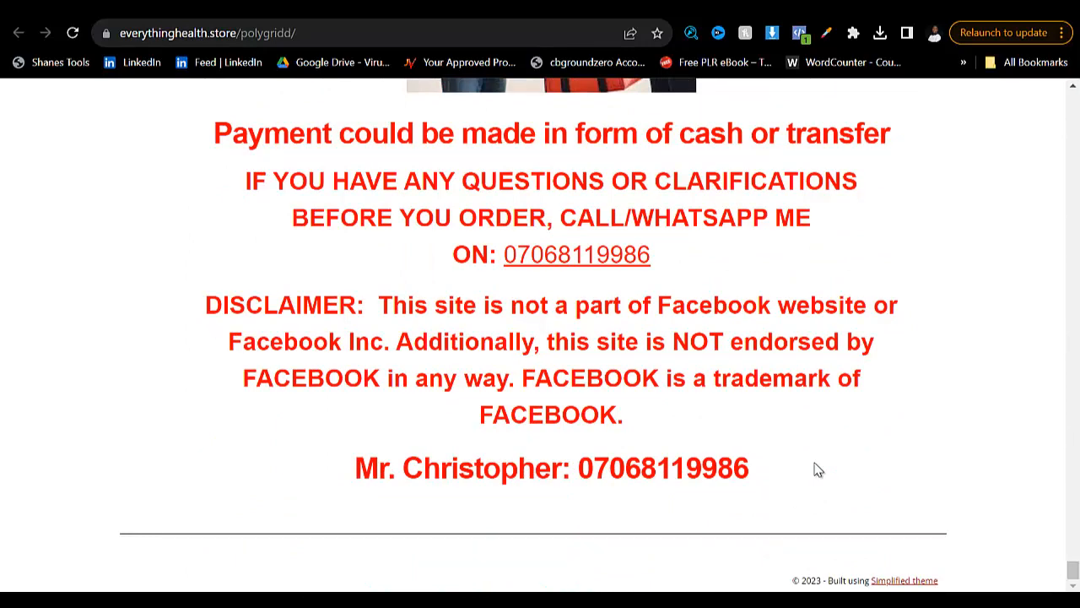
pyautogui.scroll(20, 817, 471)
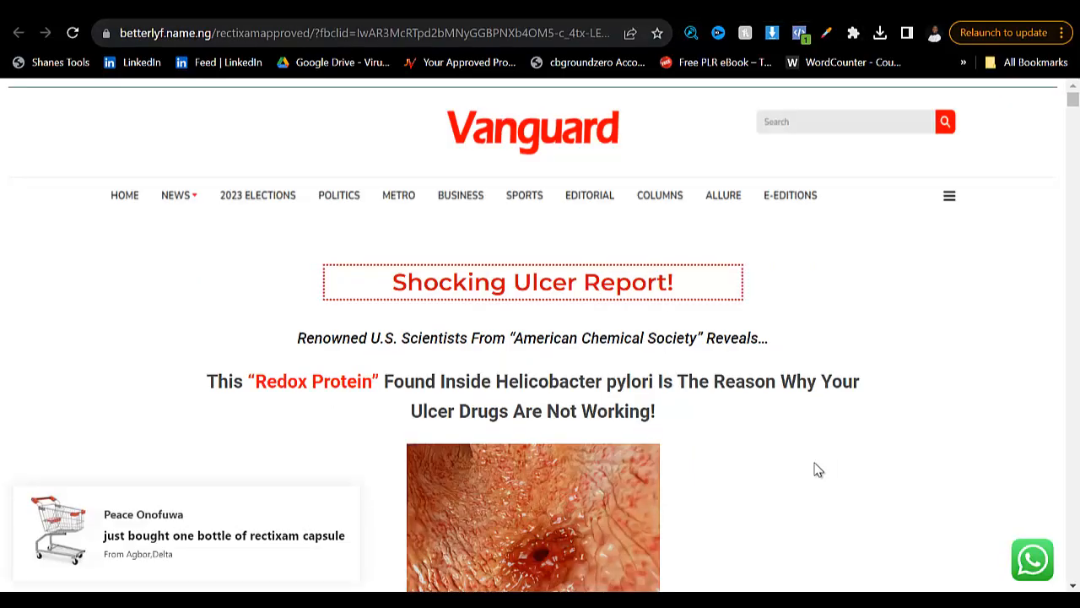
# - Examine the opening copy of the betterlyf.name.ng ulcer report page and test whether its content can be copied
pyautogui.scroll(-5, 817, 470)
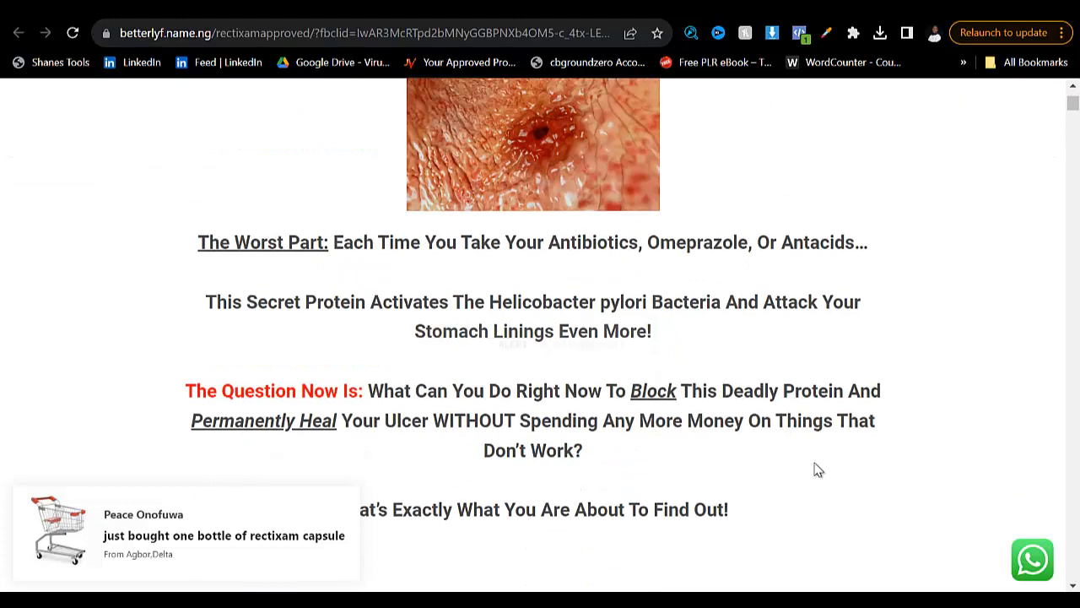
pyautogui.rightClick(816, 470)
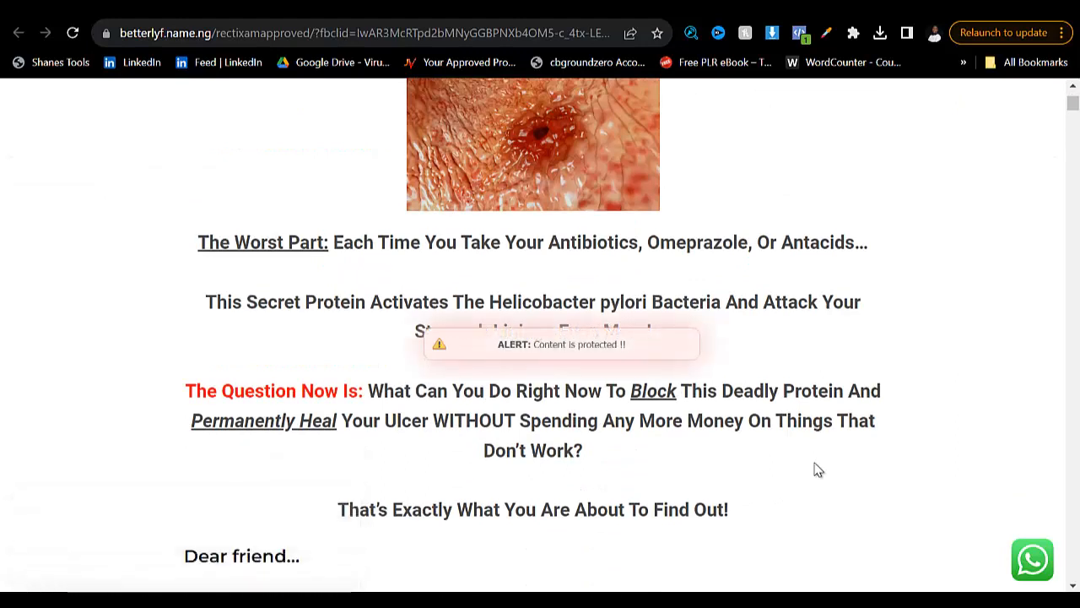
pyautogui.hotkey('ctrl', 't')
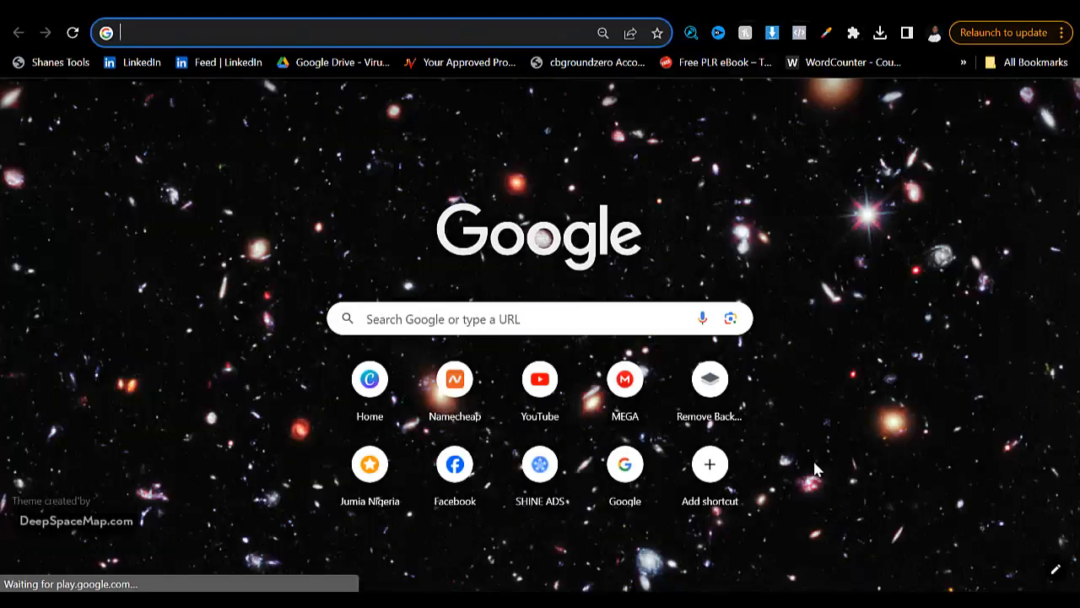
pyautogui.hotkey('ctrl', 'w')
pyautogui.scroll(-8, 817, 470)
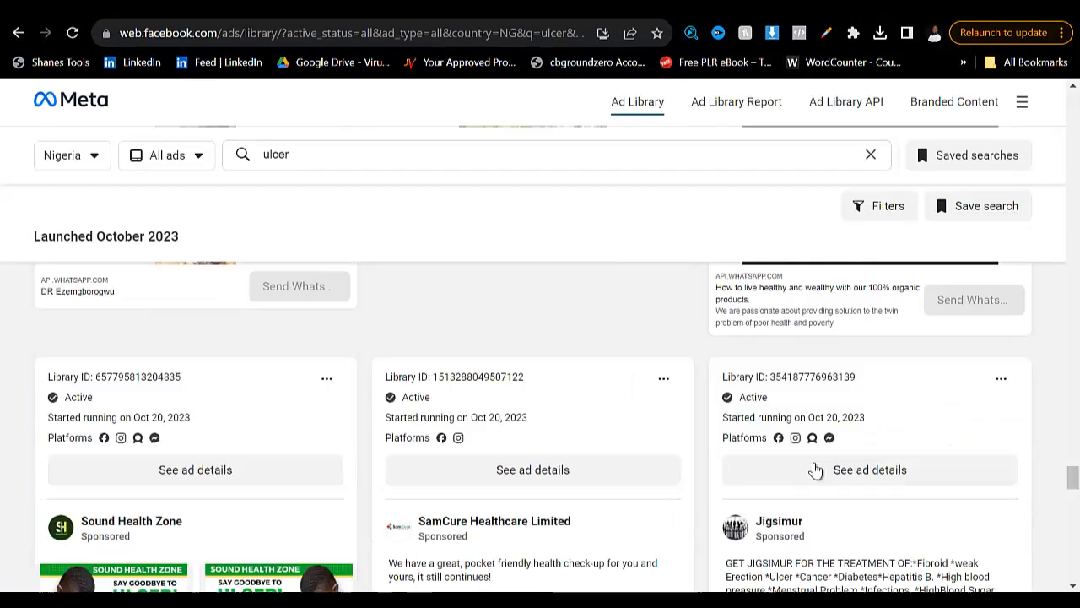
pyautogui.scroll(-3, 816, 470)
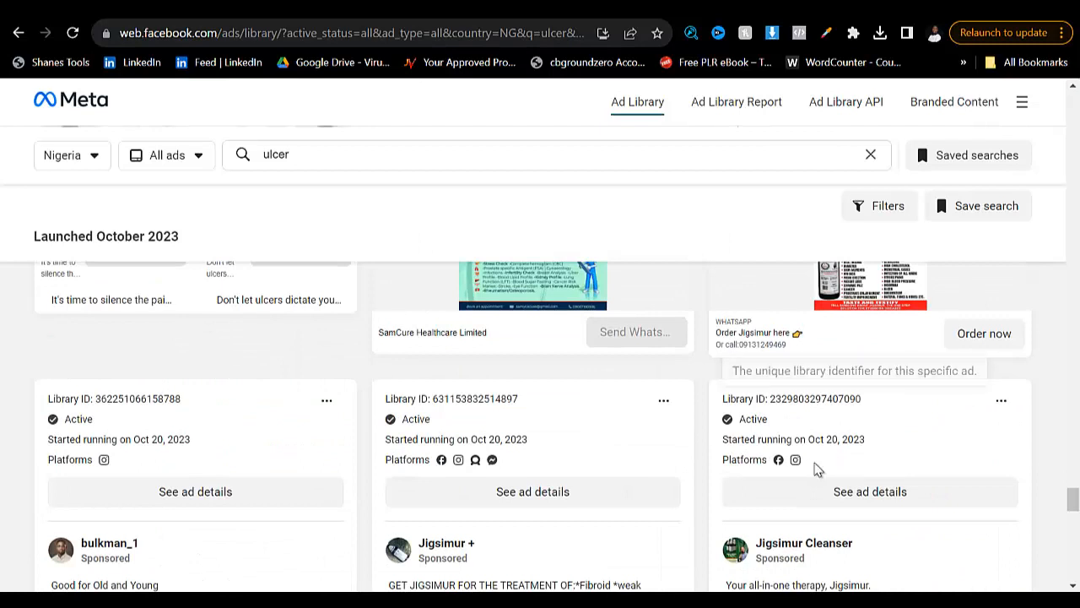
pyautogui.hotkey('ctrl', 'Tab')
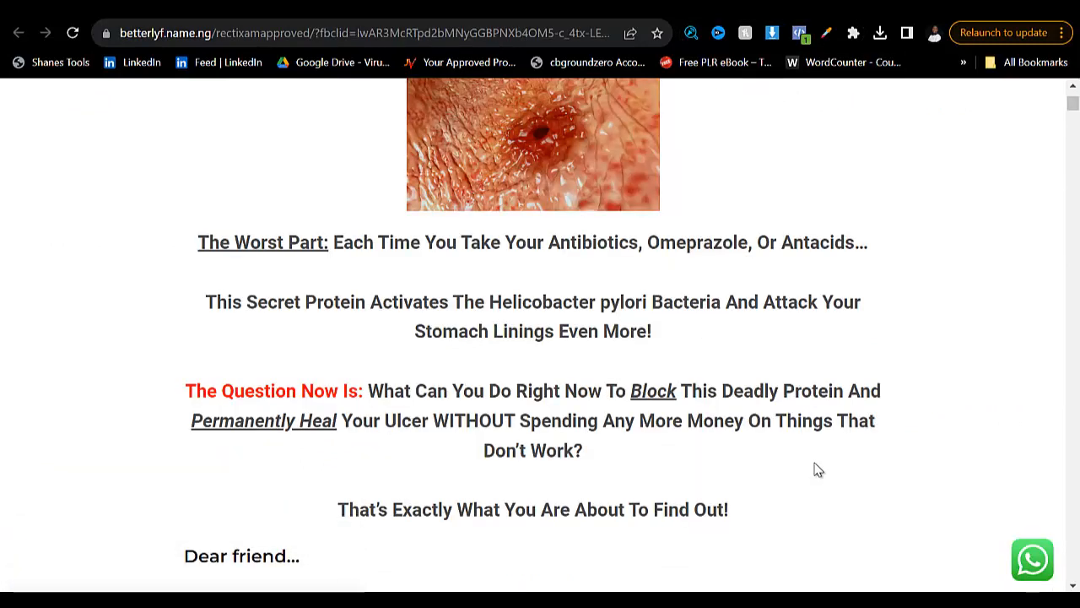
pyautogui.doubleClick(816, 464)
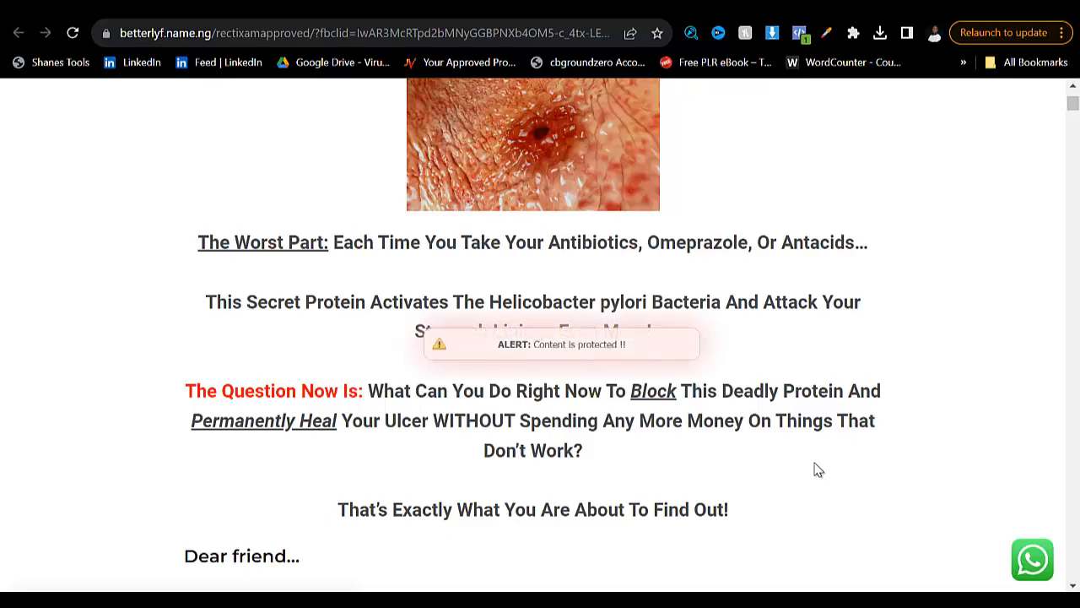
# - Return to the Meta Ad Library and browse further through the ulcer ads launched in Nigeria in October 2023
pyautogui.hotkey('ctrl', 'shift', 'Tab')
pyautogui.scroll(-7, 816, 470)
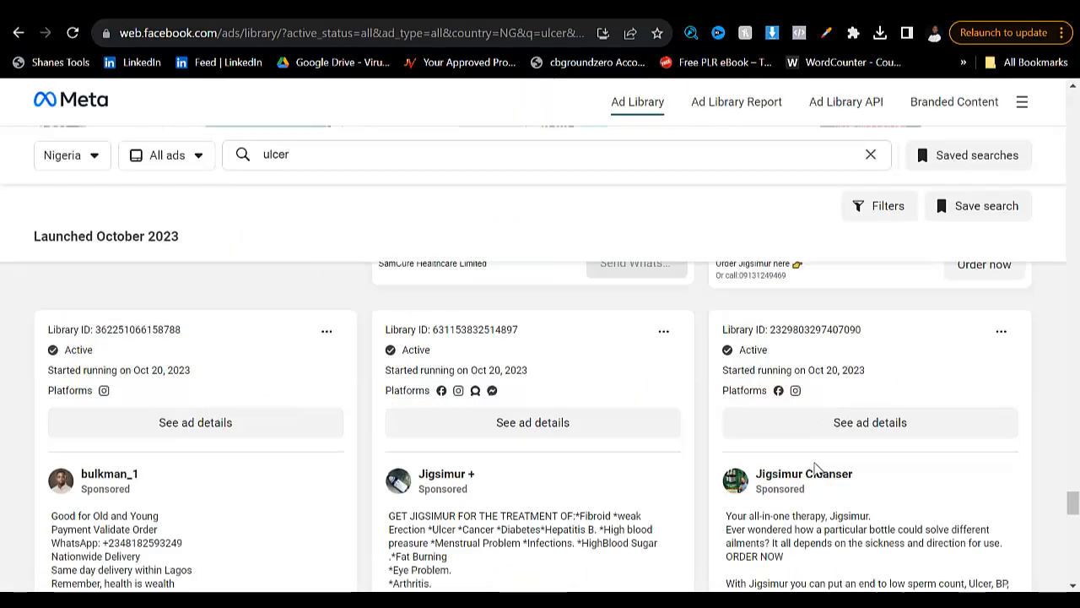
pyautogui.scroll(-5, 817, 470)
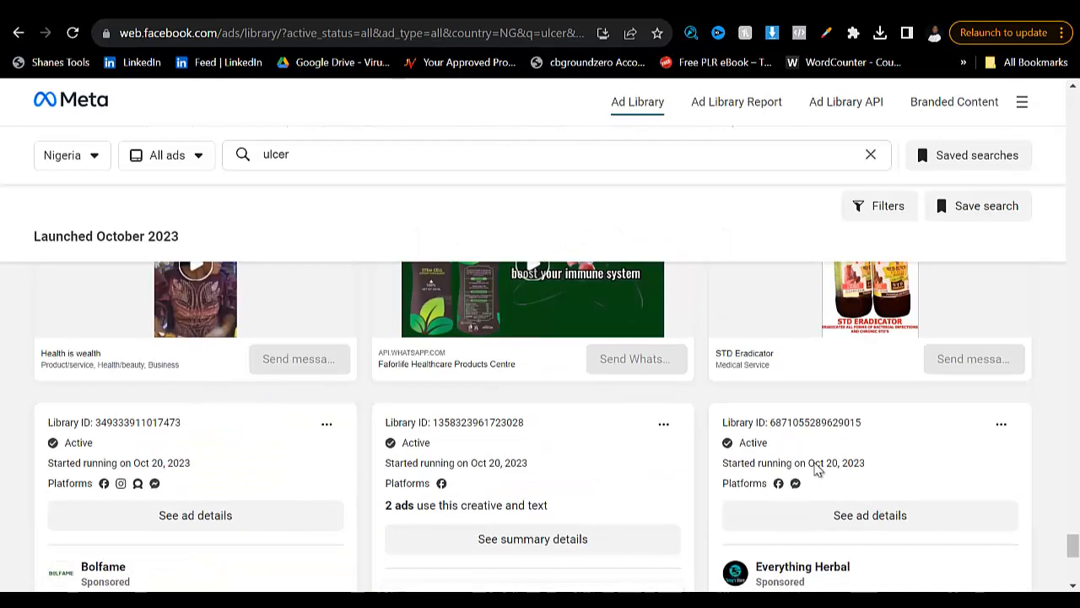
pyautogui.scroll(-8, 815, 469)
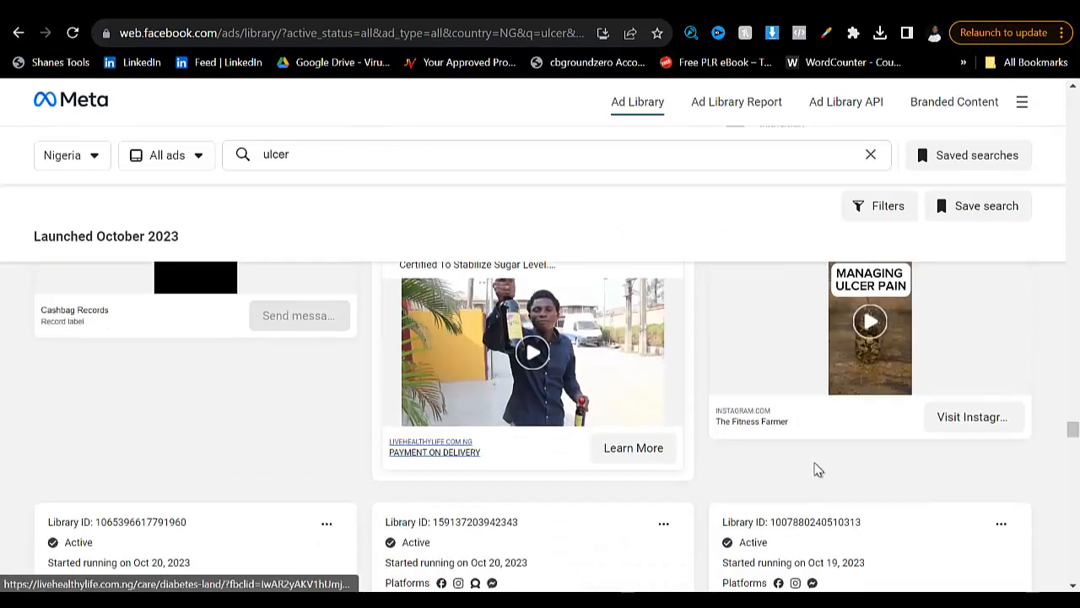
pyautogui.scroll(-8, 815, 470)
pyautogui.scroll(-5, 817, 470)
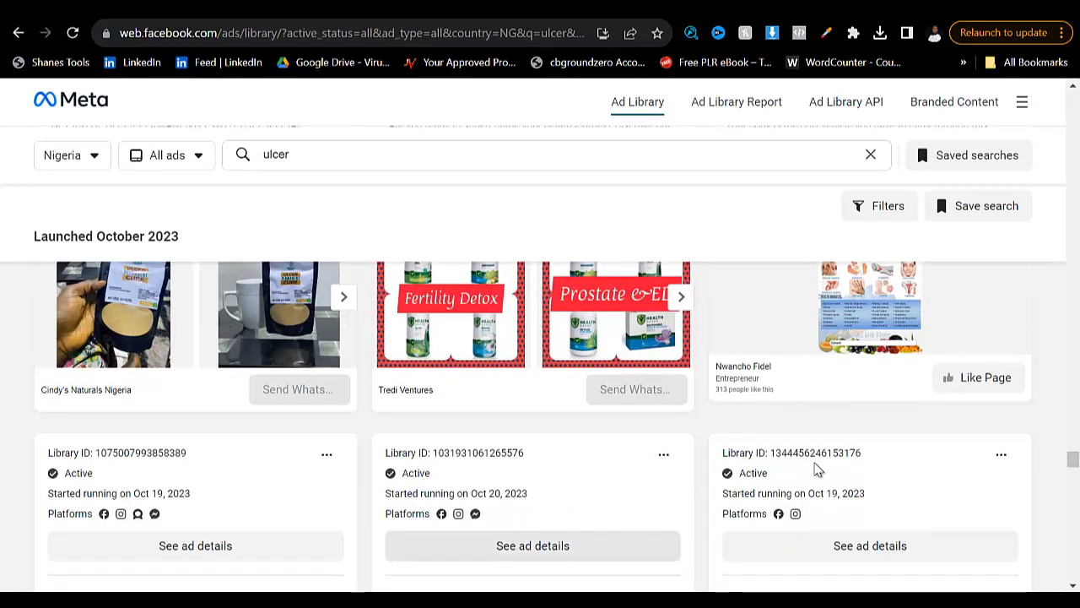
# - Switch to the amazestore.xyz wart remover landing page and review its headline, product images and feature text
pyautogui.press('super')
pyautogui.press('super')
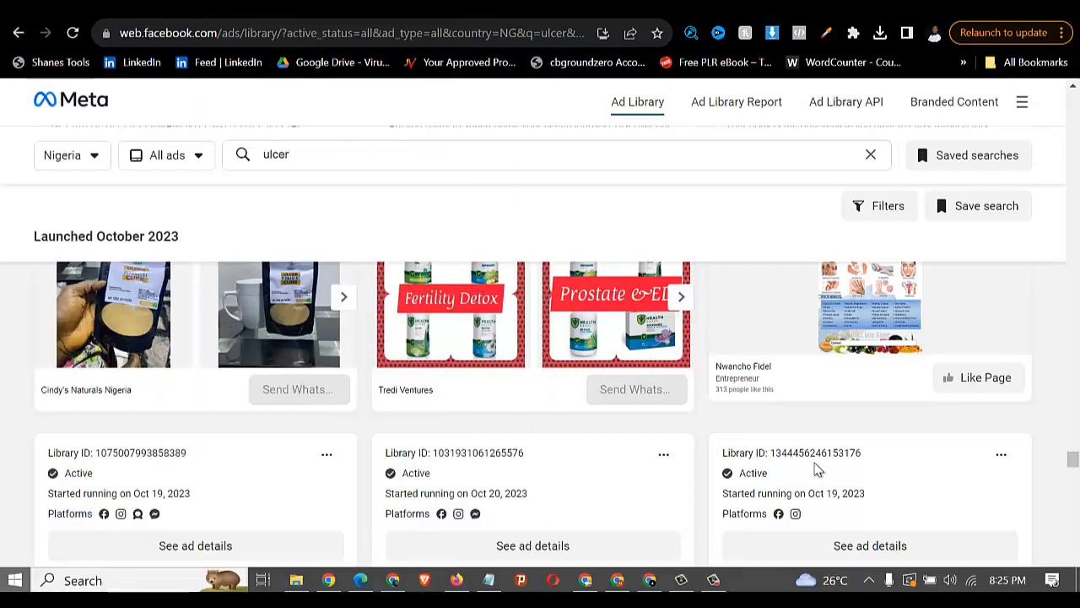
pyautogui.press('super')
pyautogui.press('super')
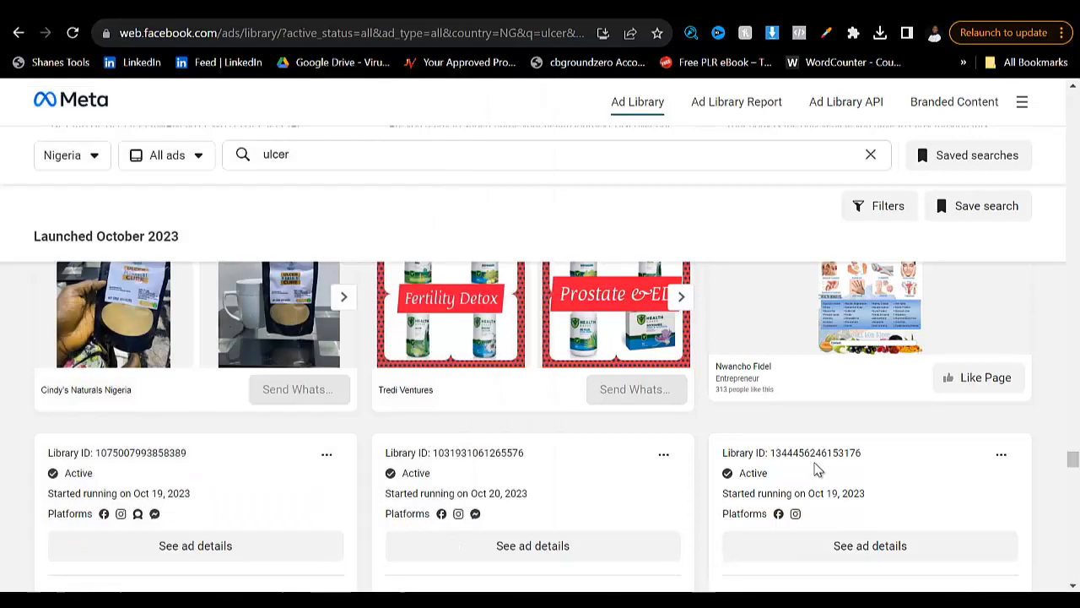
pyautogui.press('super')
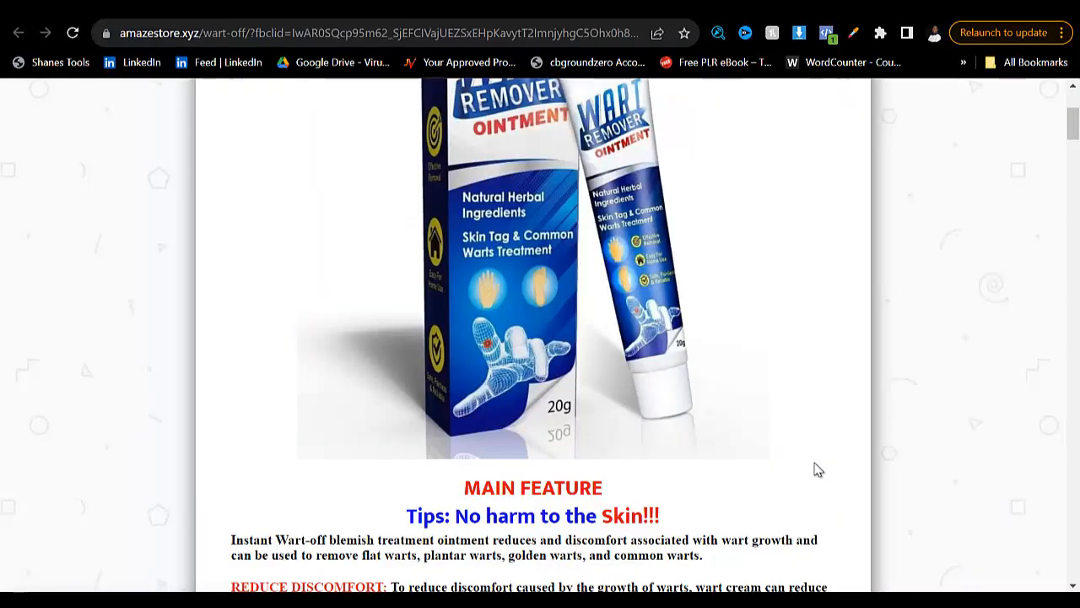
pyautogui.scroll(-1, 817, 470)
pyautogui.scroll(4, 817, 470)
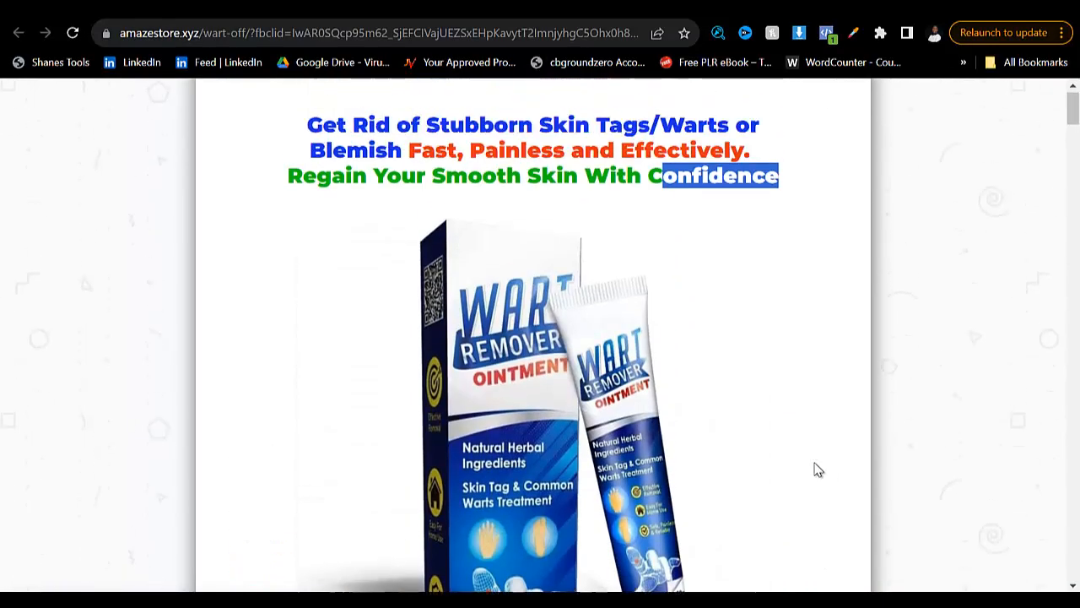
pyautogui.scroll(-15, 817, 470)
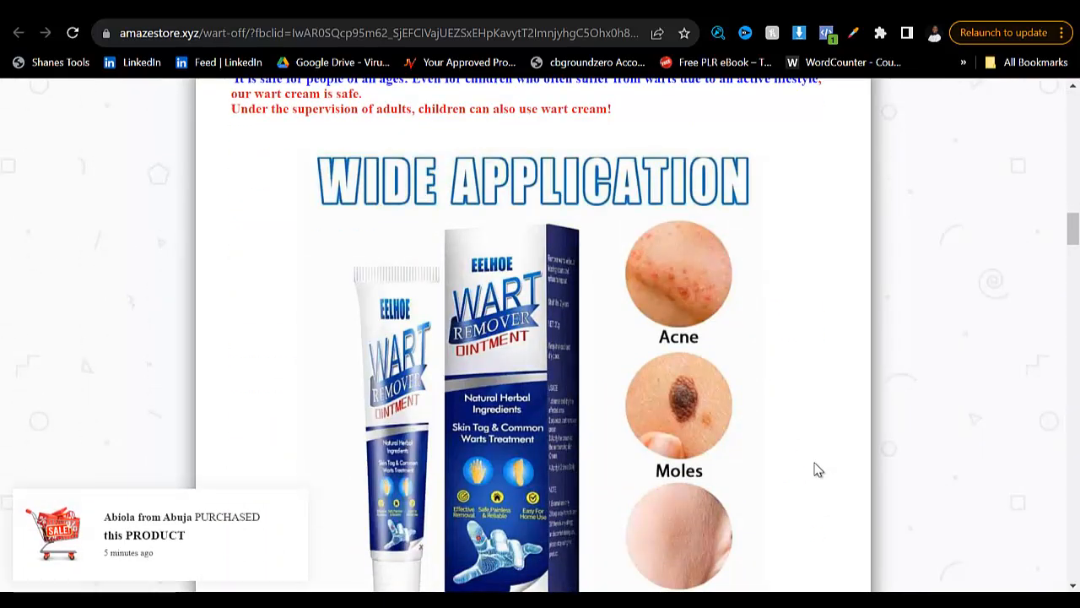
pyautogui.scroll(3, 817, 470)
pyautogui.scroll(8, 818, 470)
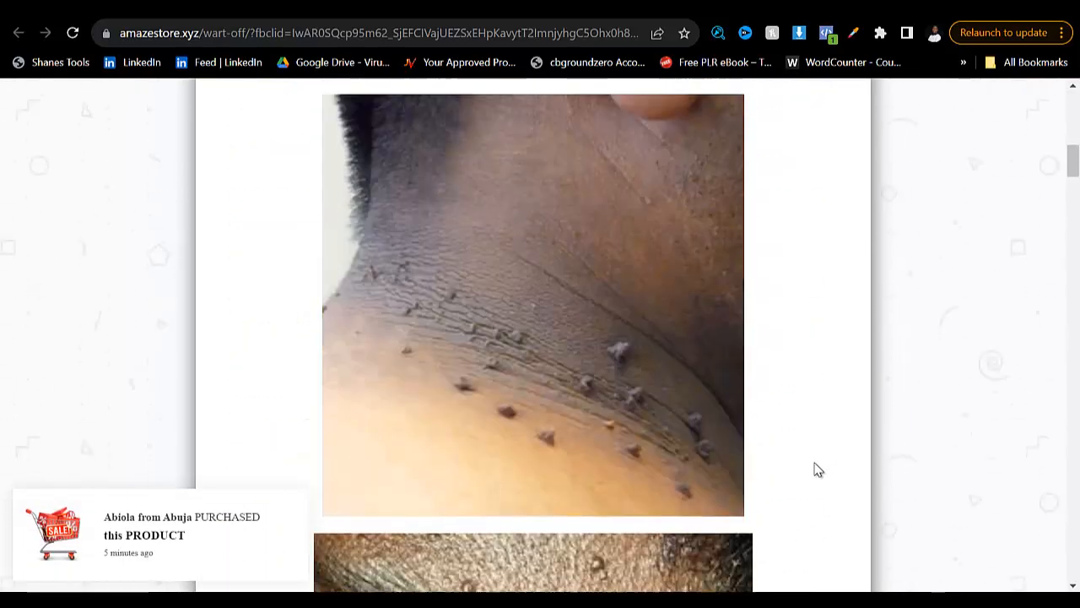
pyautogui.scroll(5, 818, 470)
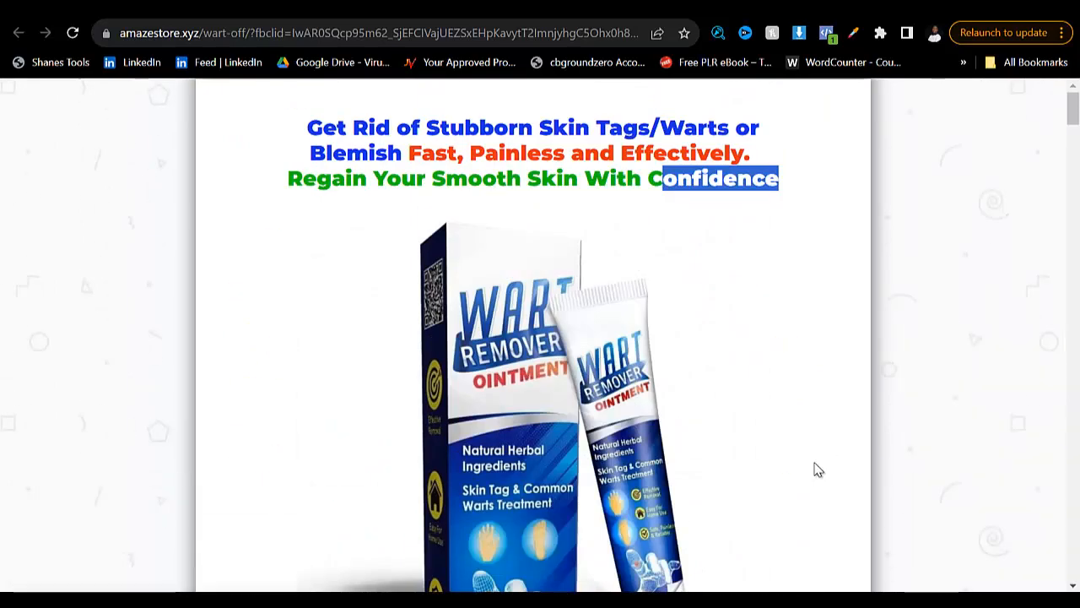
# - Switch to the ulcer1 page in the Elementor editor and add a single-column section, checking the wart remover page for reference
pyautogui.hotkey('ctrl', 'Tab')
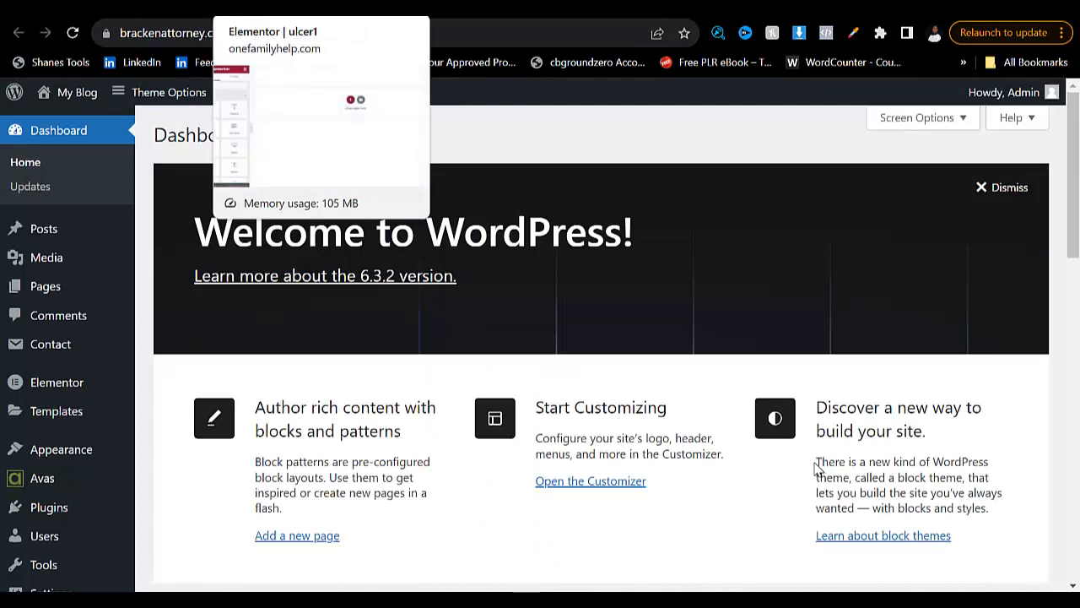
pyautogui.hotkey('ctrl', 'Tab')
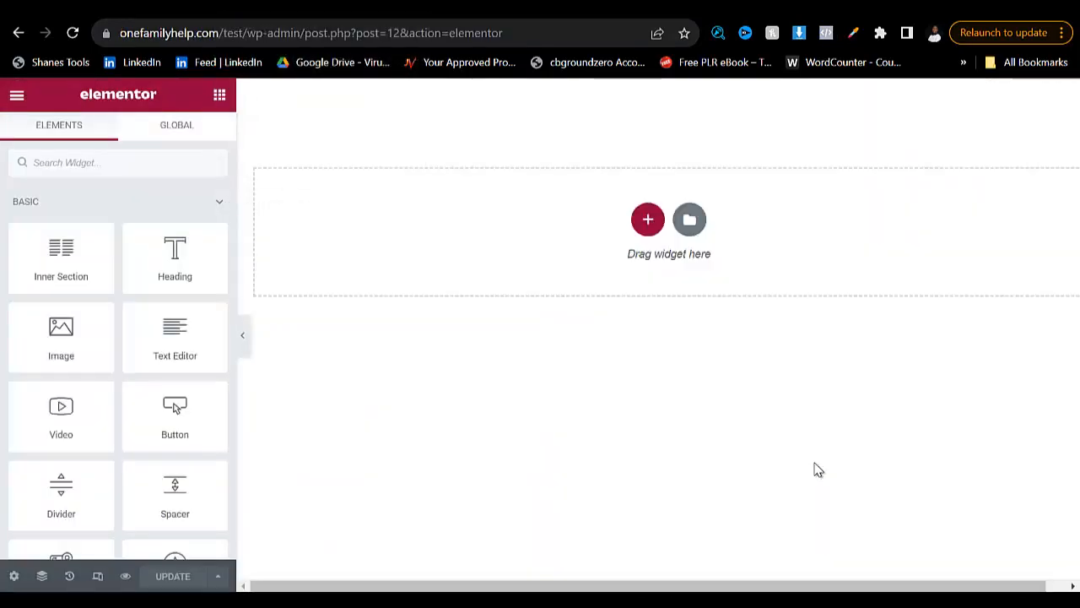
pyautogui.hotkey('ctrl', 'shift', 'Tab')
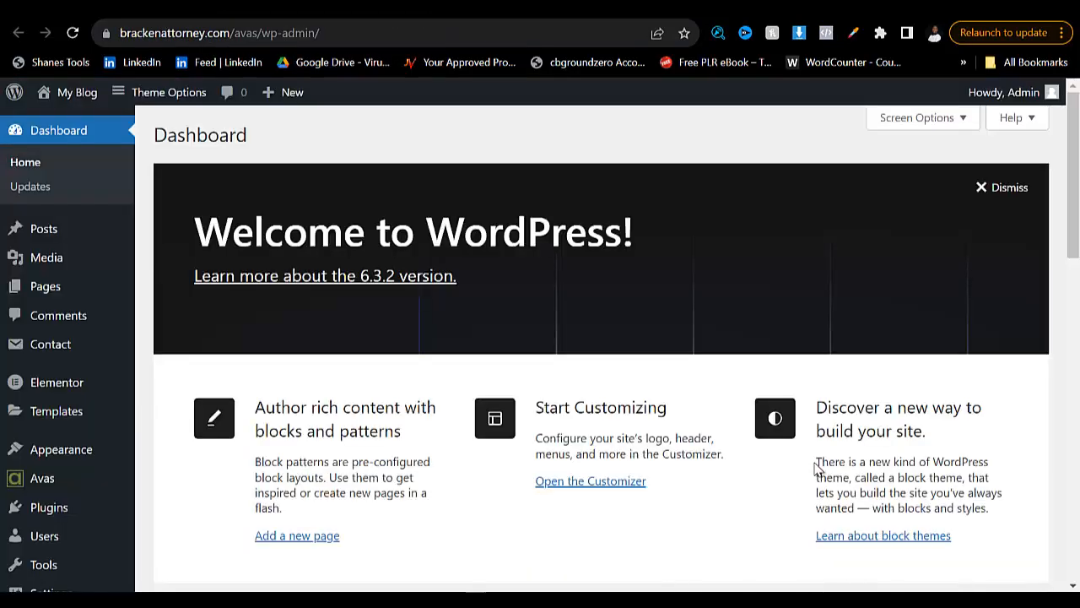
pyautogui.hotkey('ctrl', 'Tab')
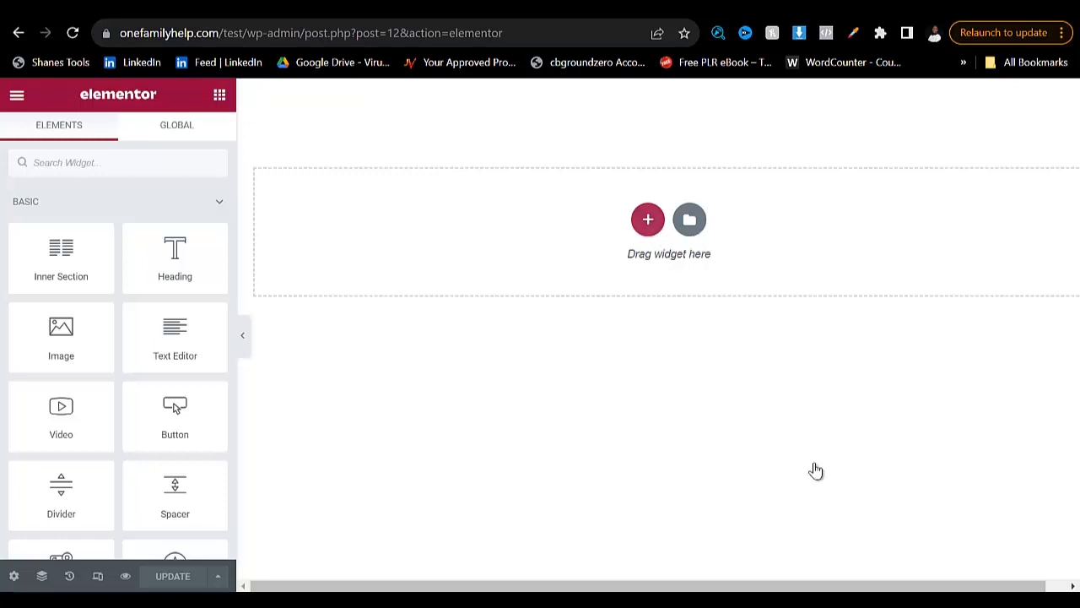
pyautogui.click(648, 219)
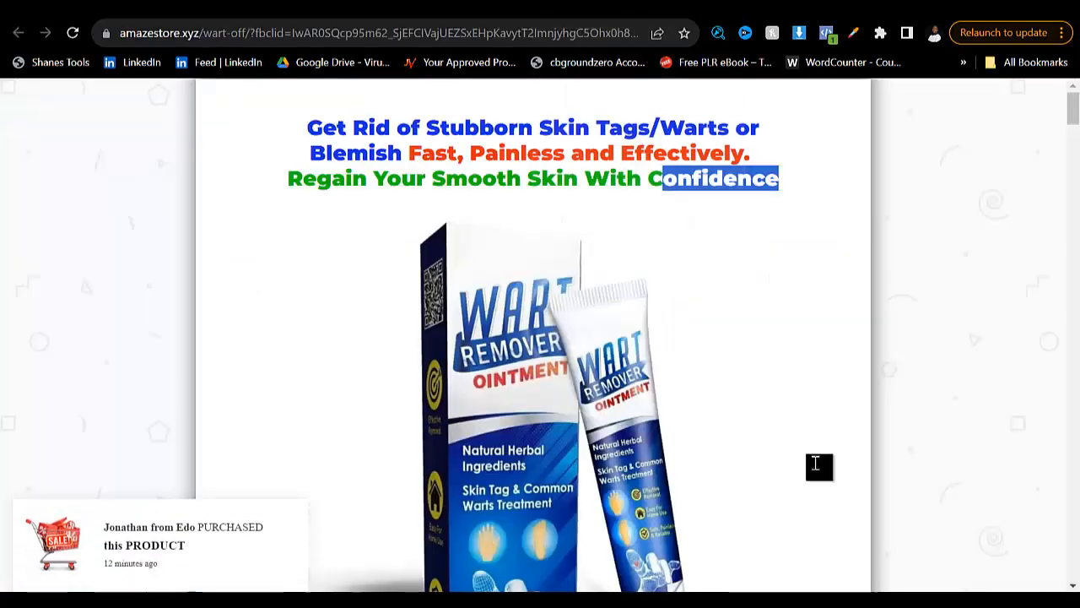
pyautogui.scroll(-10, 815, 468)
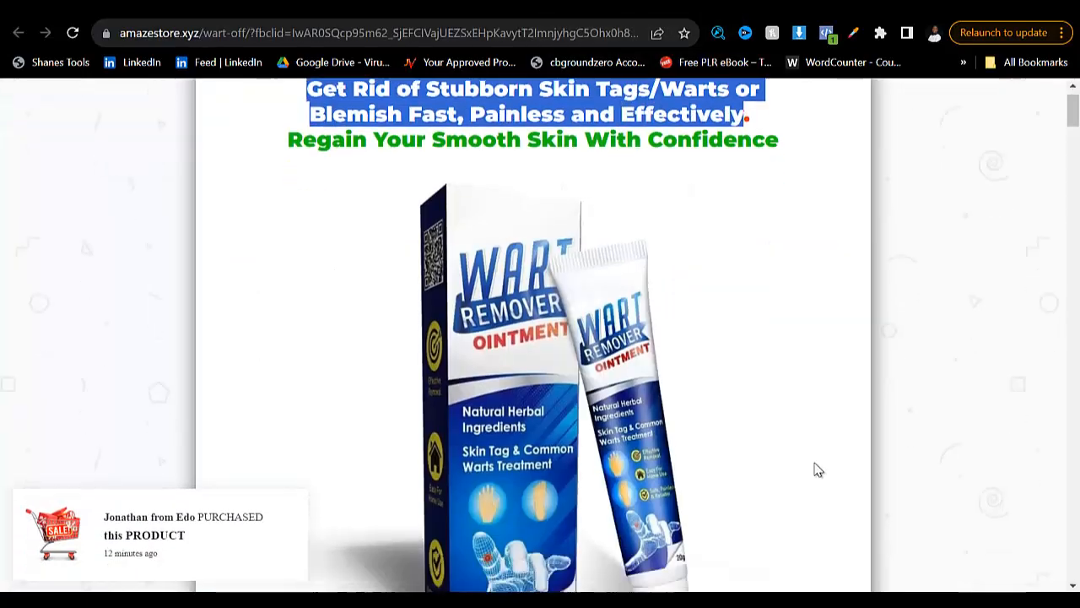
pyautogui.scroll(-7, 817, 469)
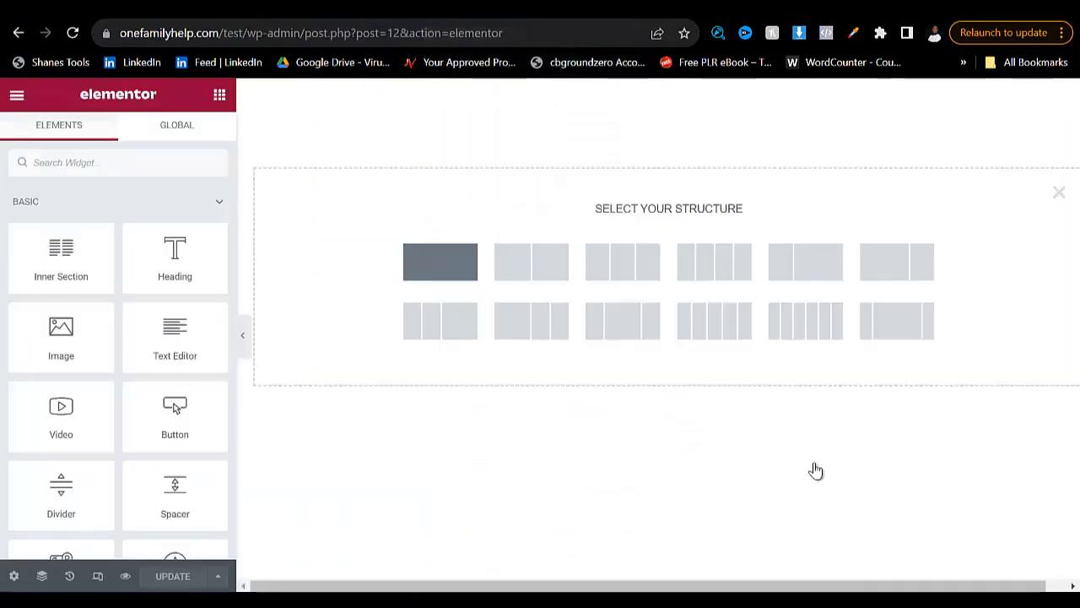
pyautogui.click(440, 262)
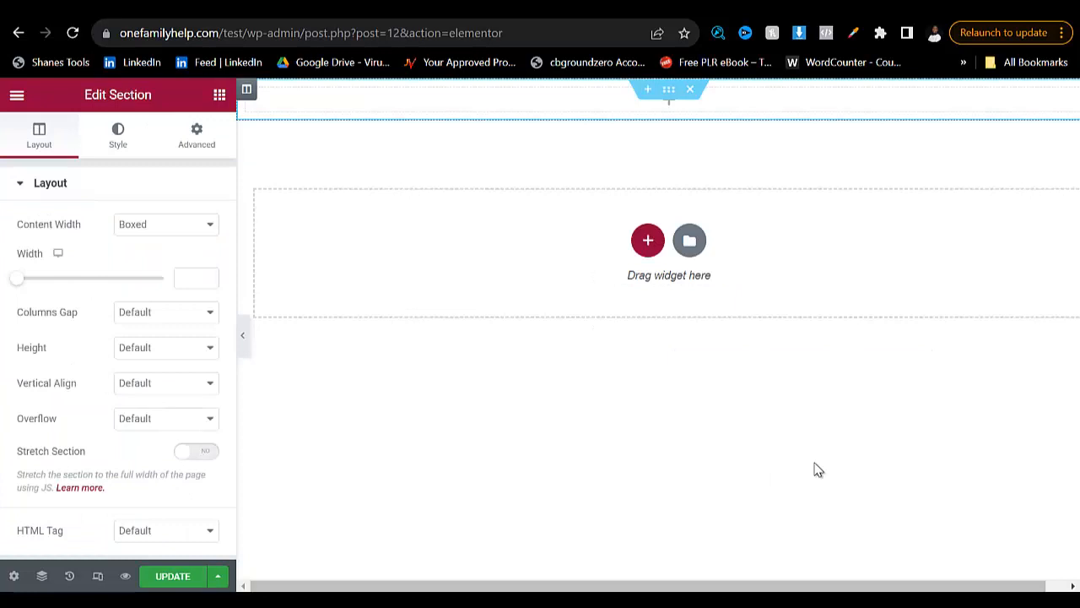
# - Add a Heading widget to the new section and centre its alignment
pyautogui.click(817, 467)
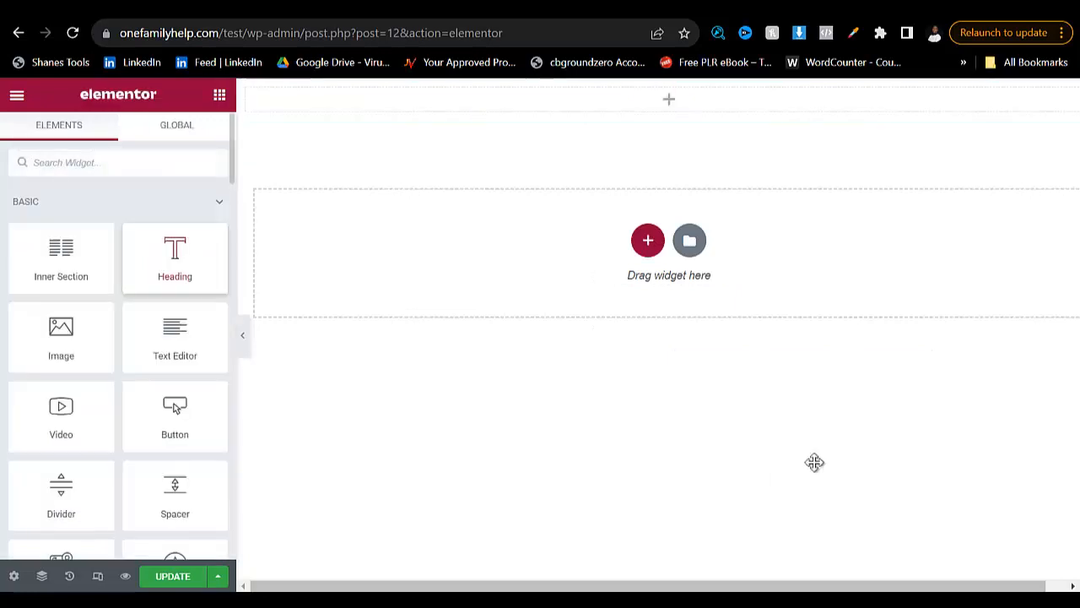
pyautogui.moveTo(175, 259); pyautogui.dragTo(591, 103)
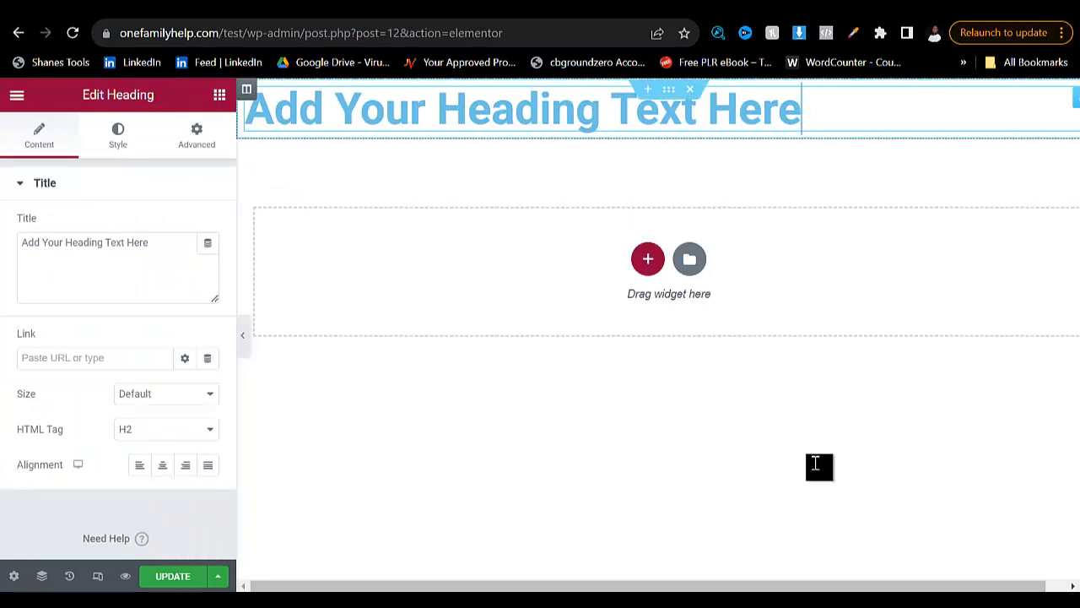
pyautogui.moveTo(802, 111); pyautogui.dragTo(239, 111)
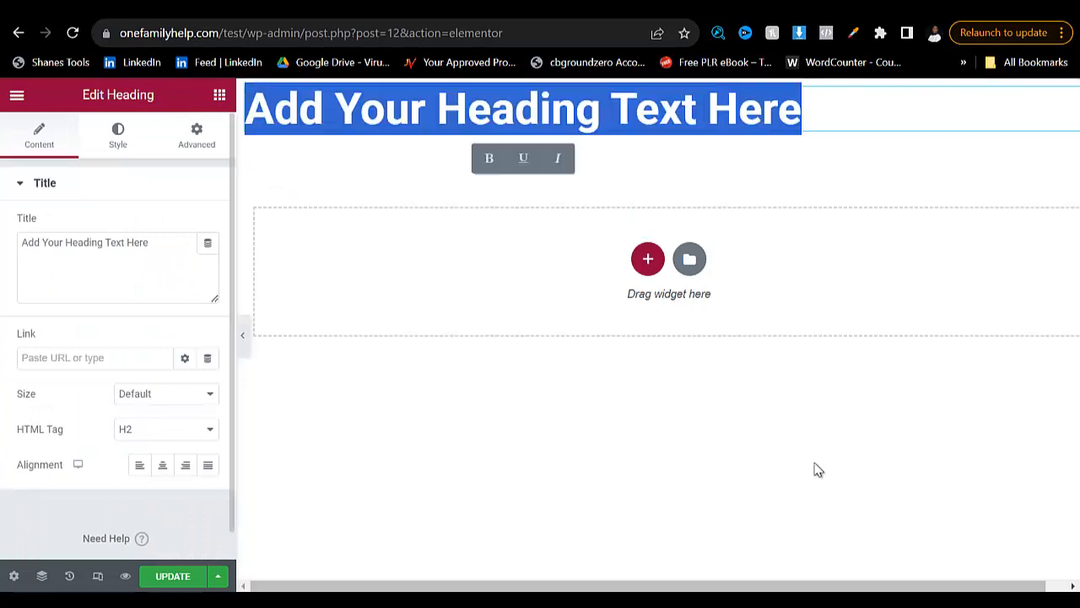
pyautogui.click(163, 464)
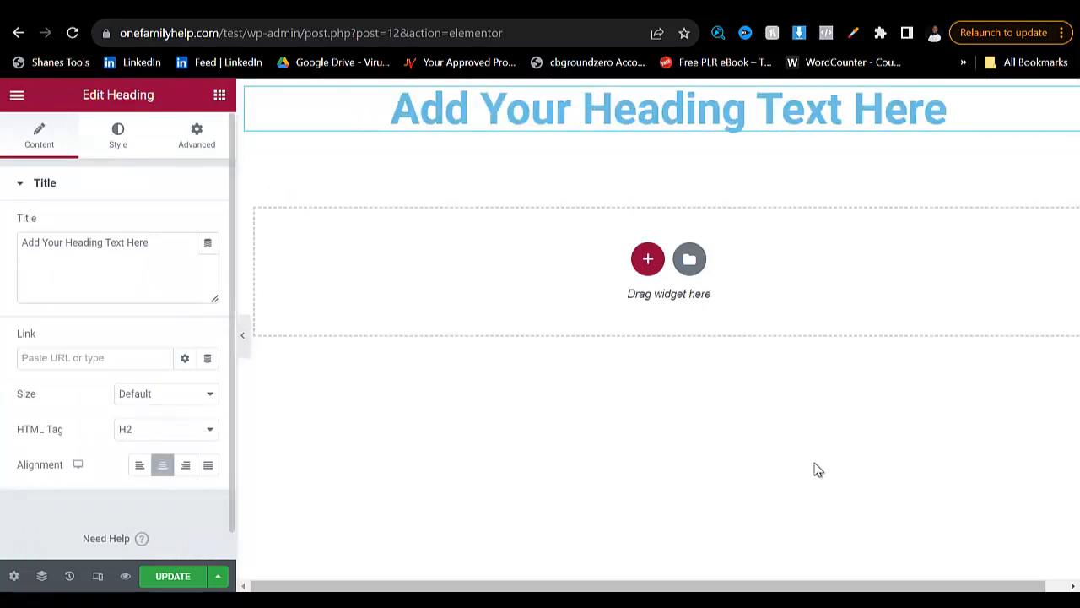
# - Copy the wart remover page's headline "Get Rid of Stubborn Skin Tags/Warts or Blemish Fast, Painless and Effectively." into the heading's title
pyautogui.hotkey('ctrl', 'Tab')
pyautogui.scroll(10, 817, 469)
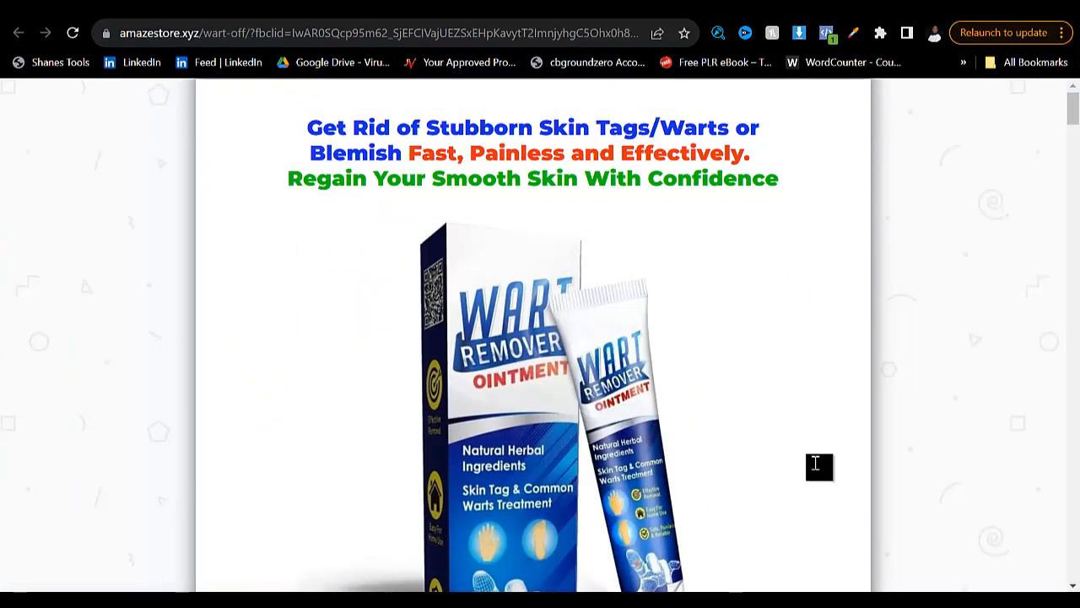
pyautogui.moveTo(307, 127)
pyautogui.mouseDown()
pyautogui.moveTo(651, 128)
pyautogui.moveTo(751, 154)
pyautogui.mouseUp()
pyautogui.hotkey('ctrl', 'c')
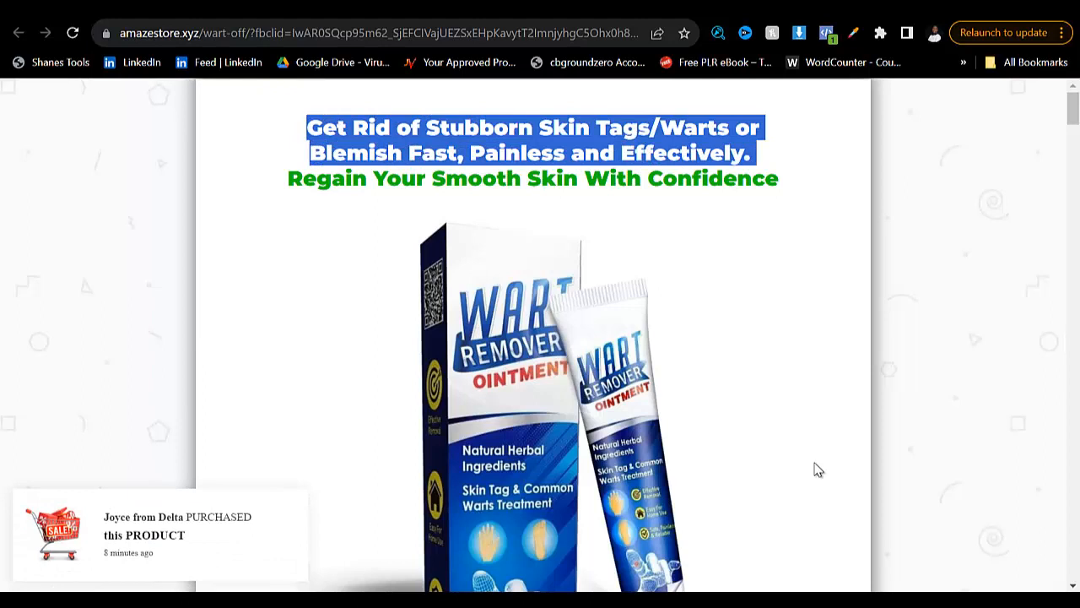
pyautogui.hotkey('ctrl', 'shift', 'Tab')
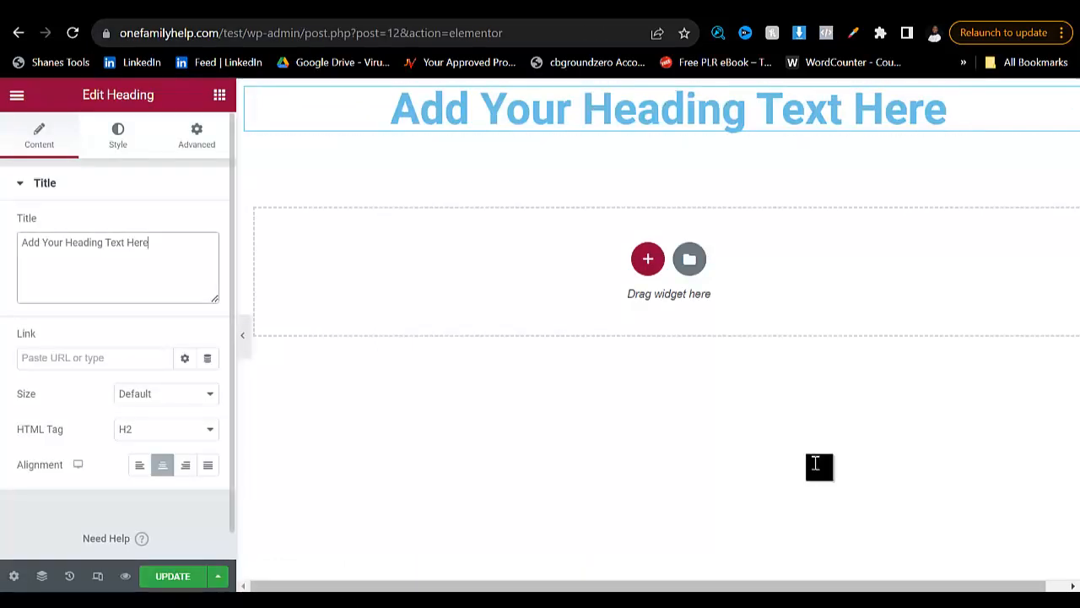
pyautogui.moveTo(150, 243); pyautogui.dragTo(21, 243)
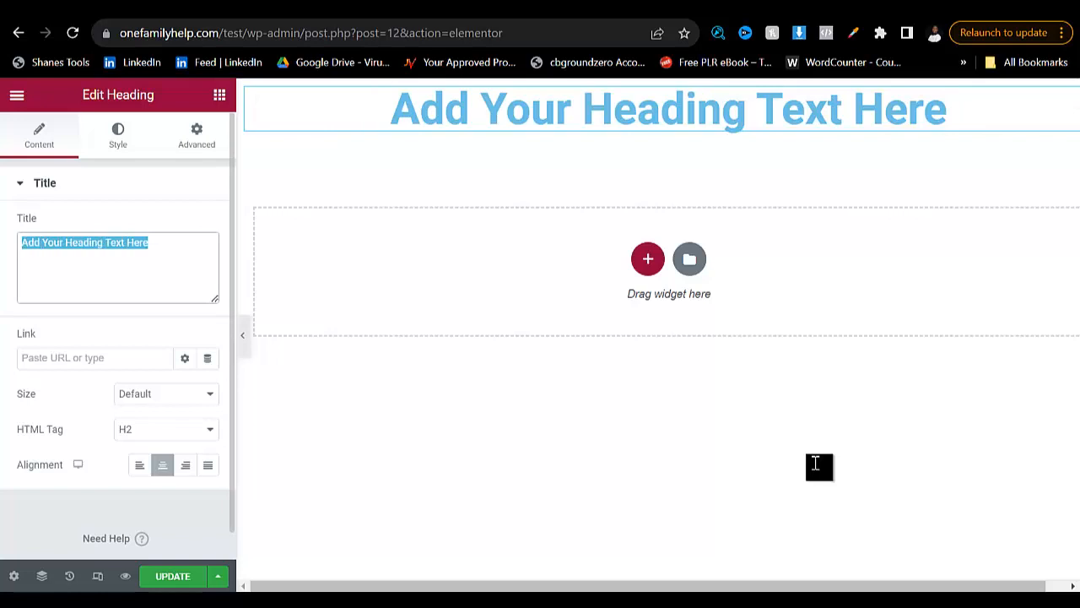
pyautogui.hotkey('ctrl', 'v')
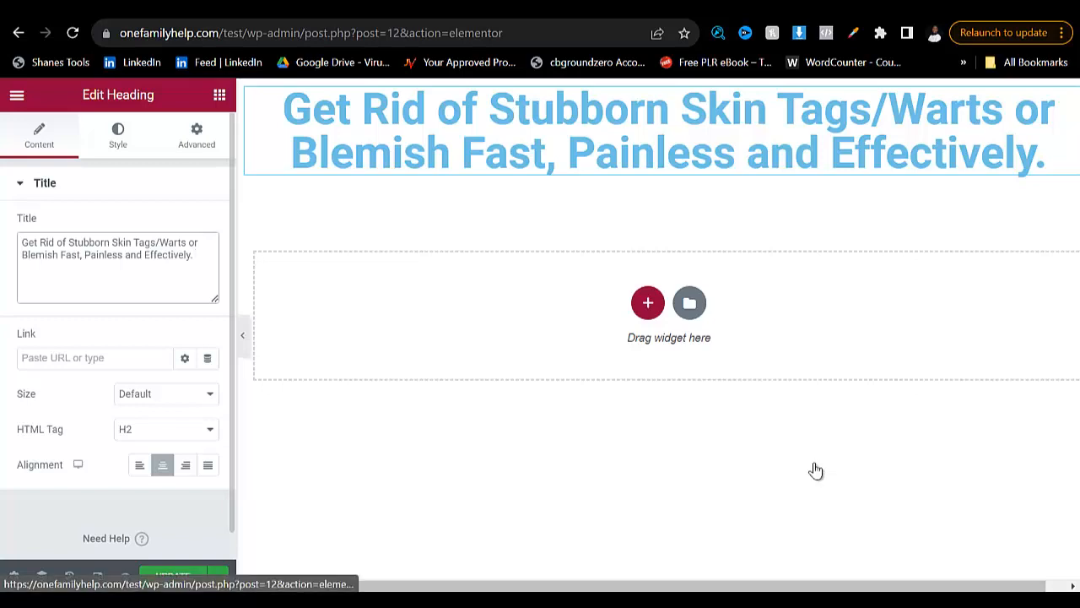
# - Set the heading's text colour to near-black #0B0F10
pyautogui.click(118, 135)
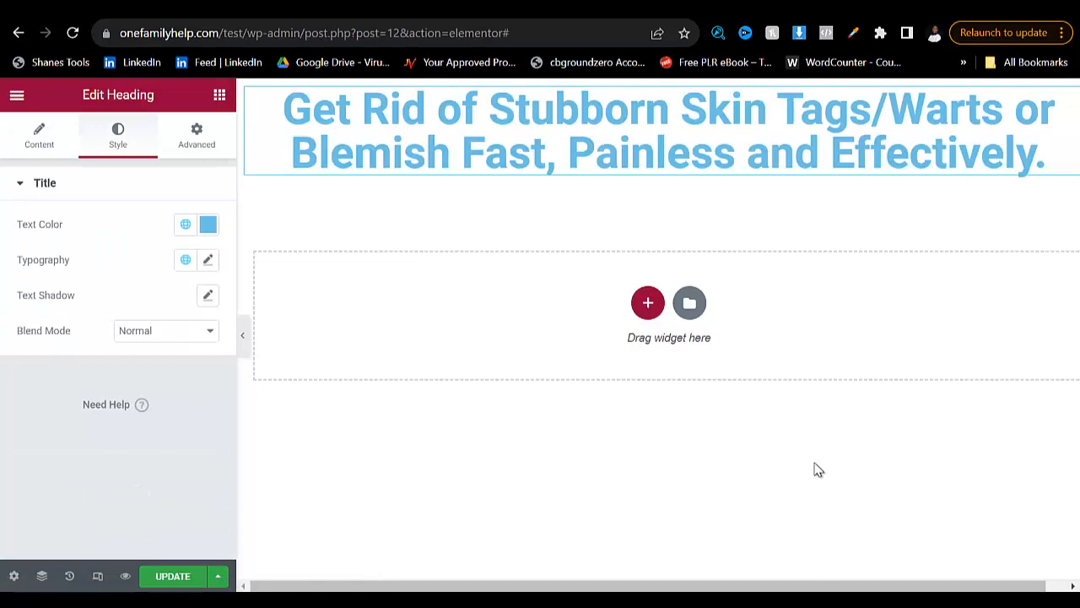
pyautogui.click(38, 135)
pyautogui.click(118, 135)
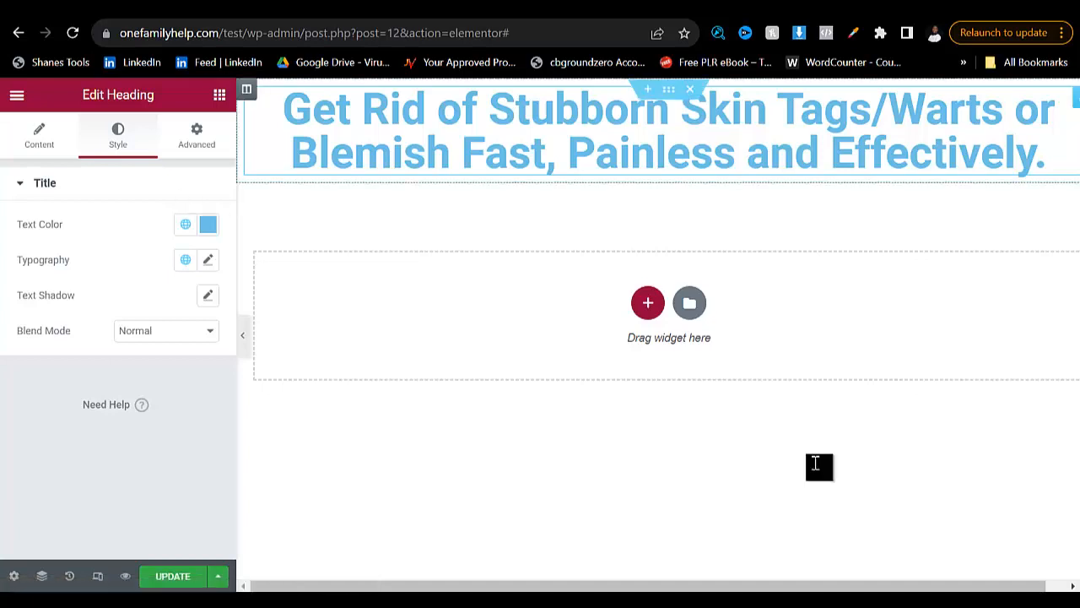
pyautogui.click(207, 223)
pyautogui.write('#0B0F10')
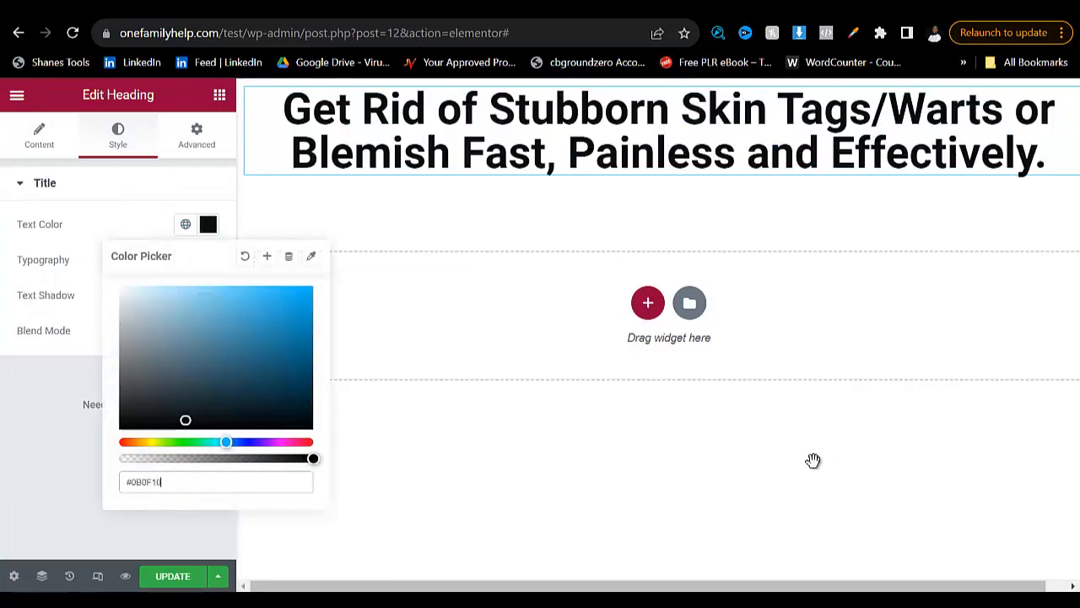
pyautogui.click(816, 469)
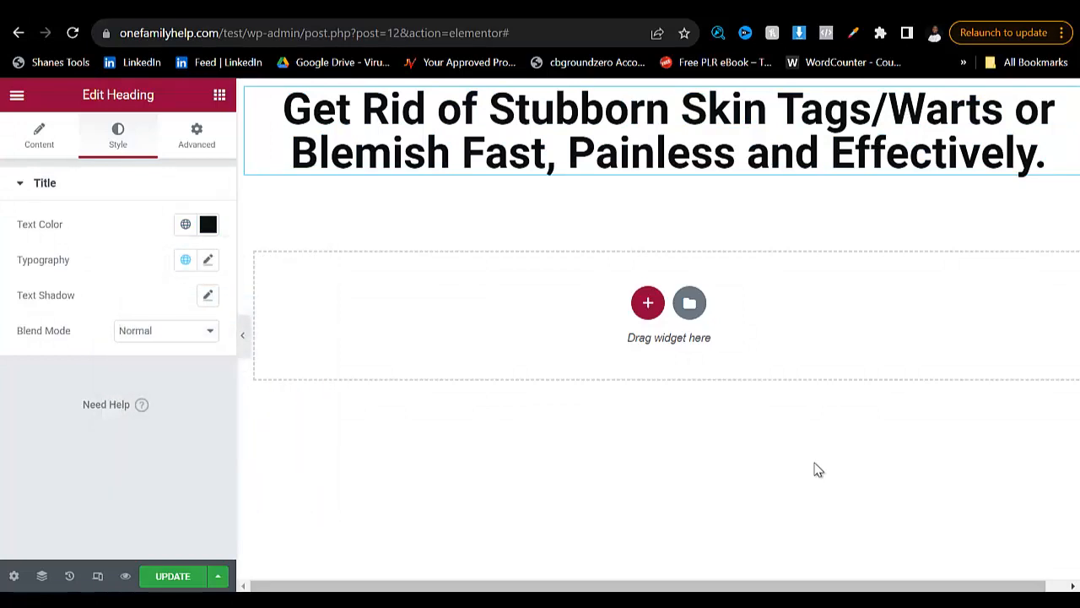
# - Customize the heading's typography with the Rosario font family and a size of 38 px
pyautogui.click(207, 260)
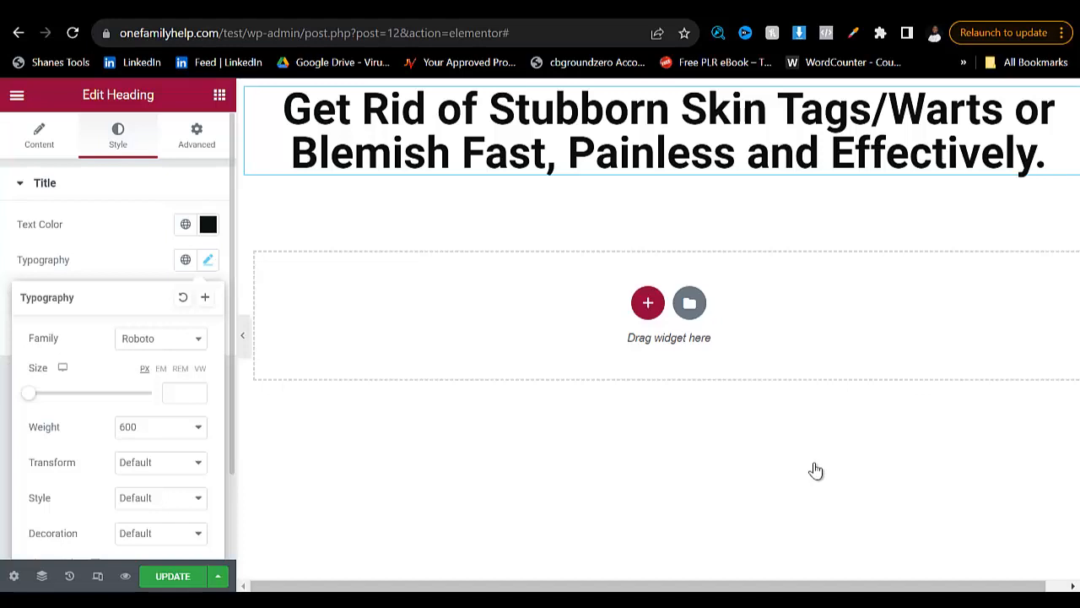
pyautogui.click(160, 338)
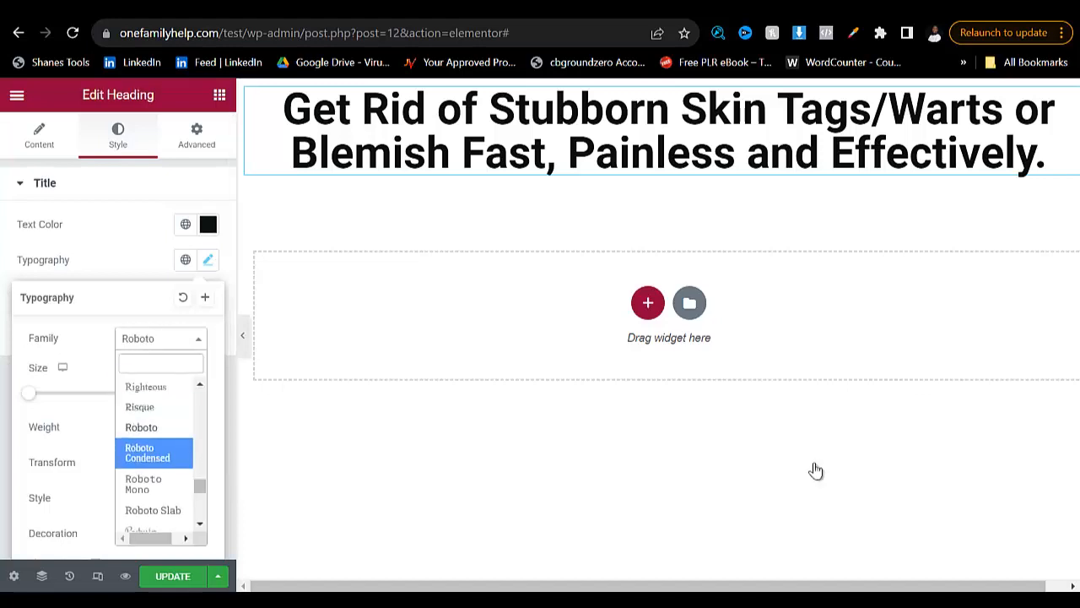
pyautogui.scroll(-3, 154, 452)
pyautogui.click(145, 411)
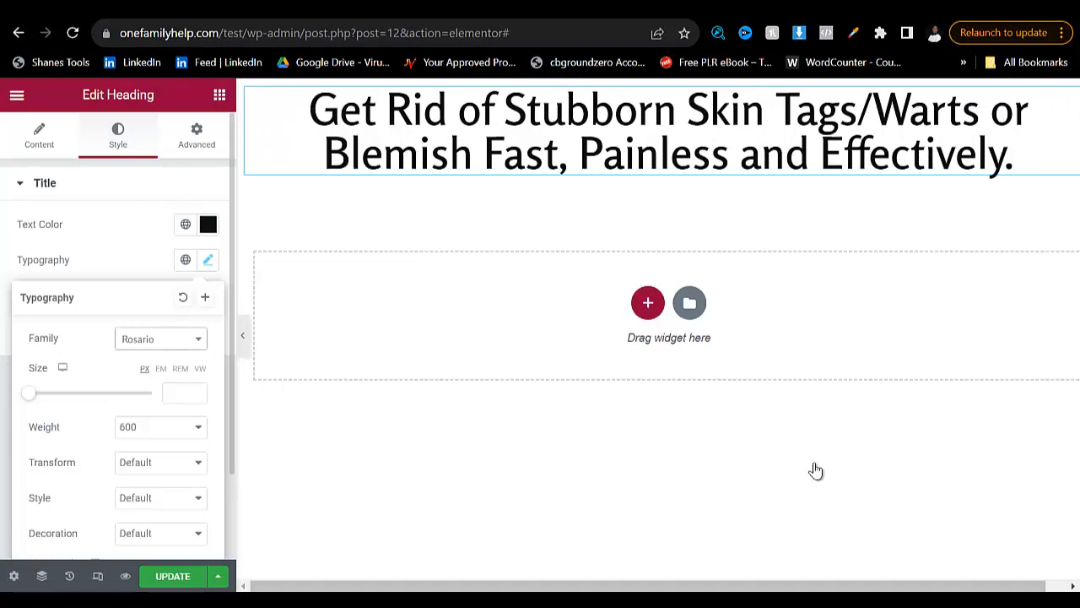
pyautogui.moveTo(29, 393); pyautogui.dragTo(51, 393)
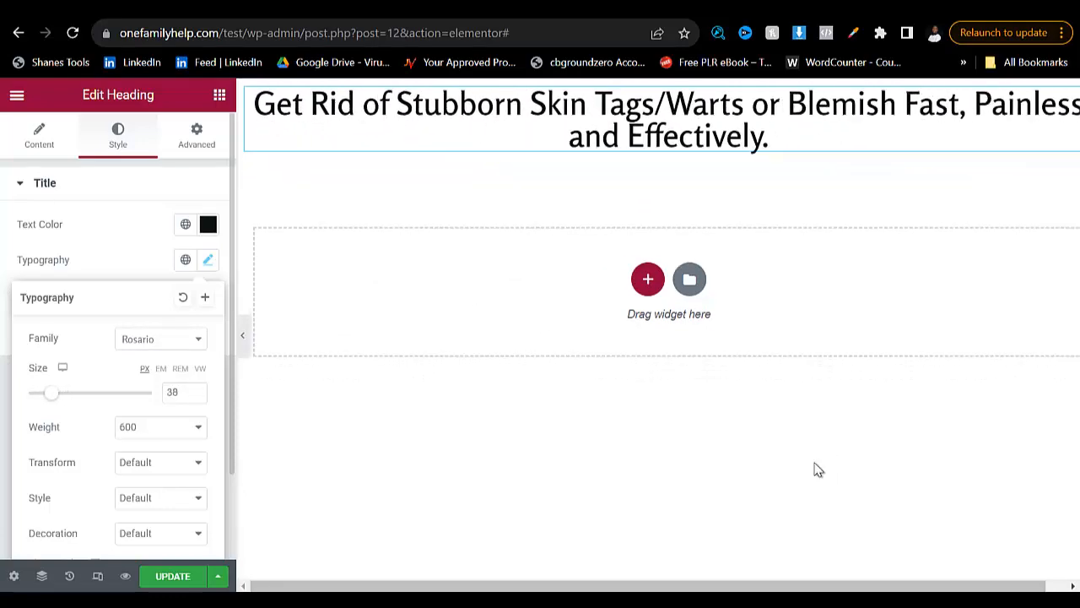
# - Set the heading's font weight to 900
pyautogui.scroll(-2, 118, 392)
pyautogui.click(160, 321)
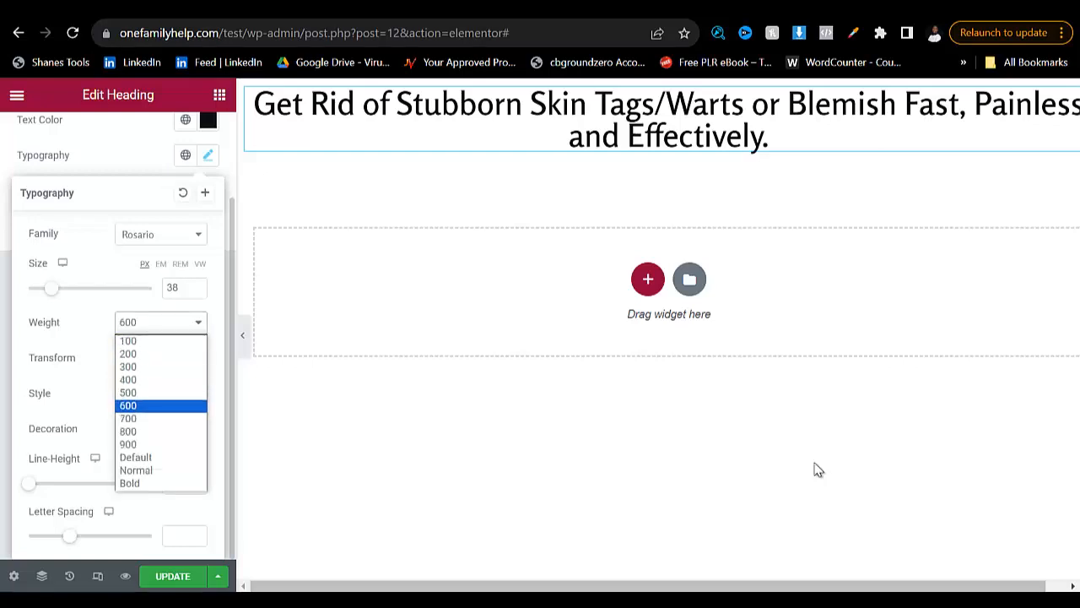
pyautogui.click(127, 418)
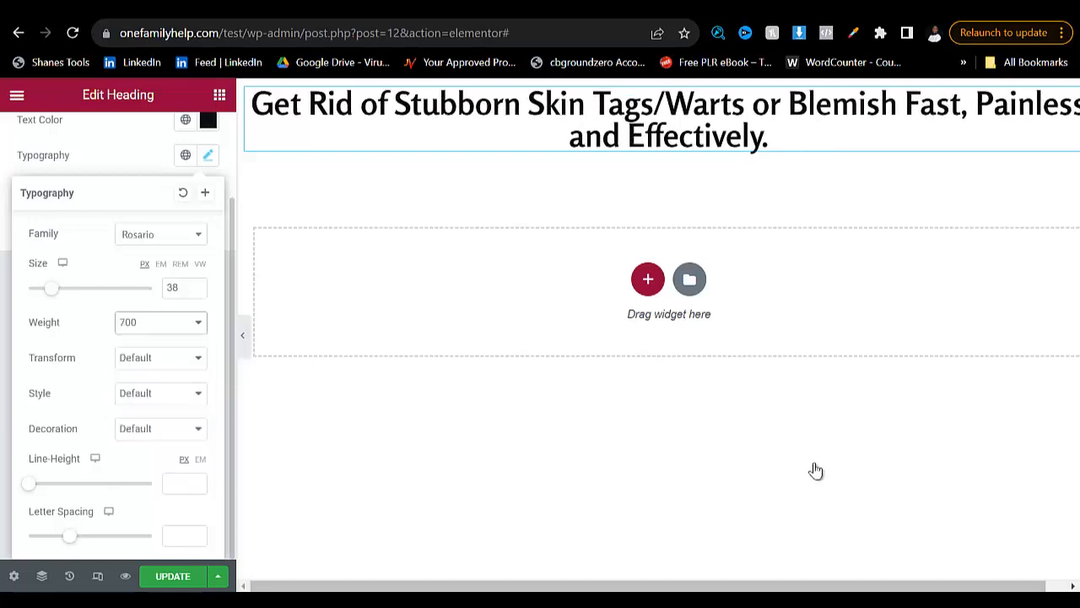
pyautogui.click(160, 323)
pyautogui.press('Return')
# - Apply the Uppercase text transform to the heading
pyautogui.click(161, 357)
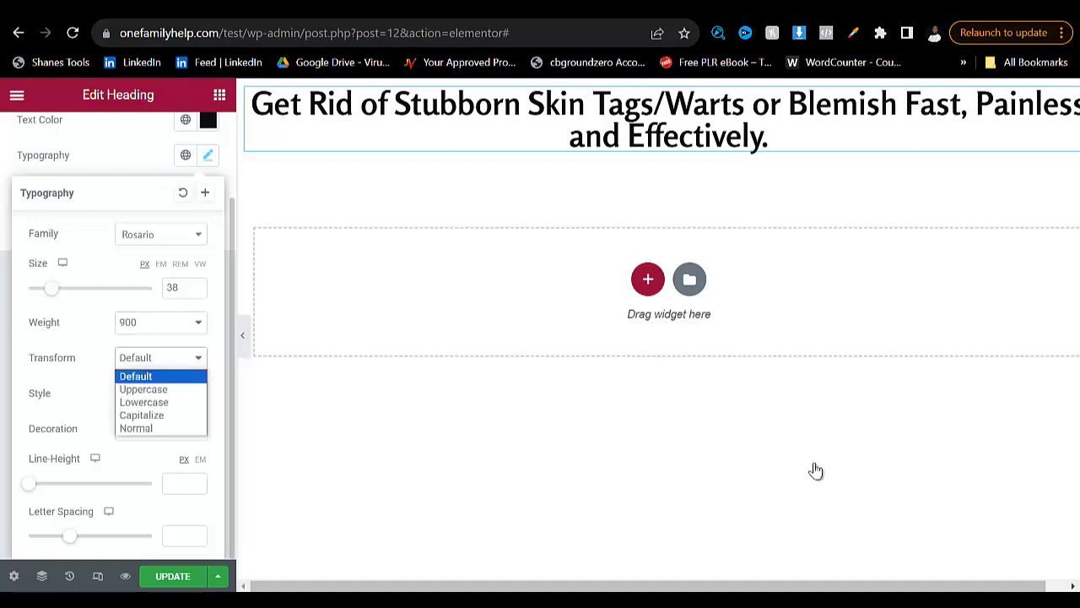
pyautogui.press('Down')
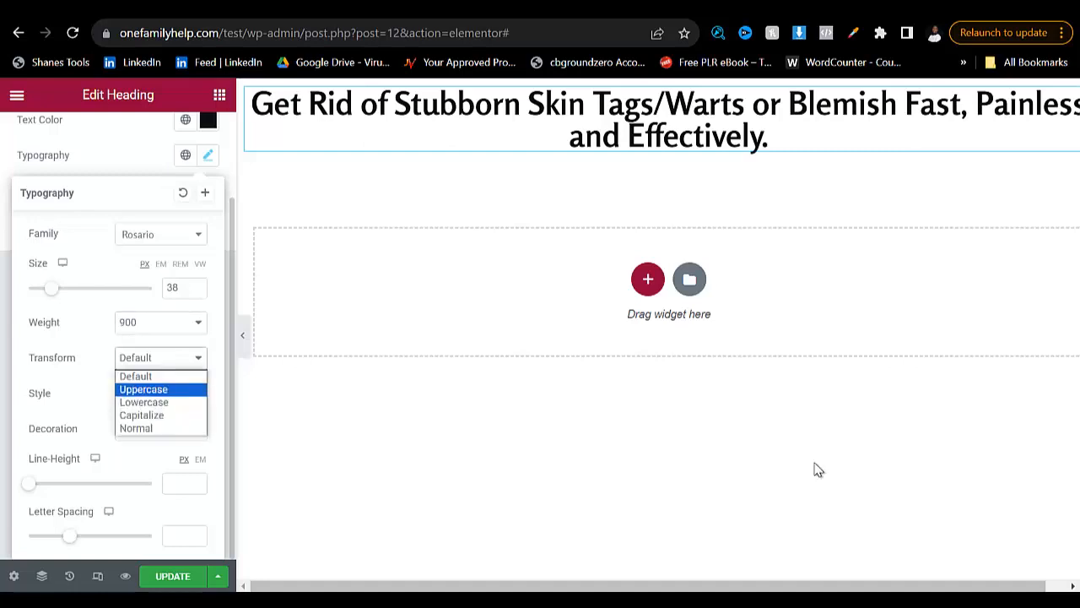
pyautogui.press('Down')
pyautogui.press('Down')
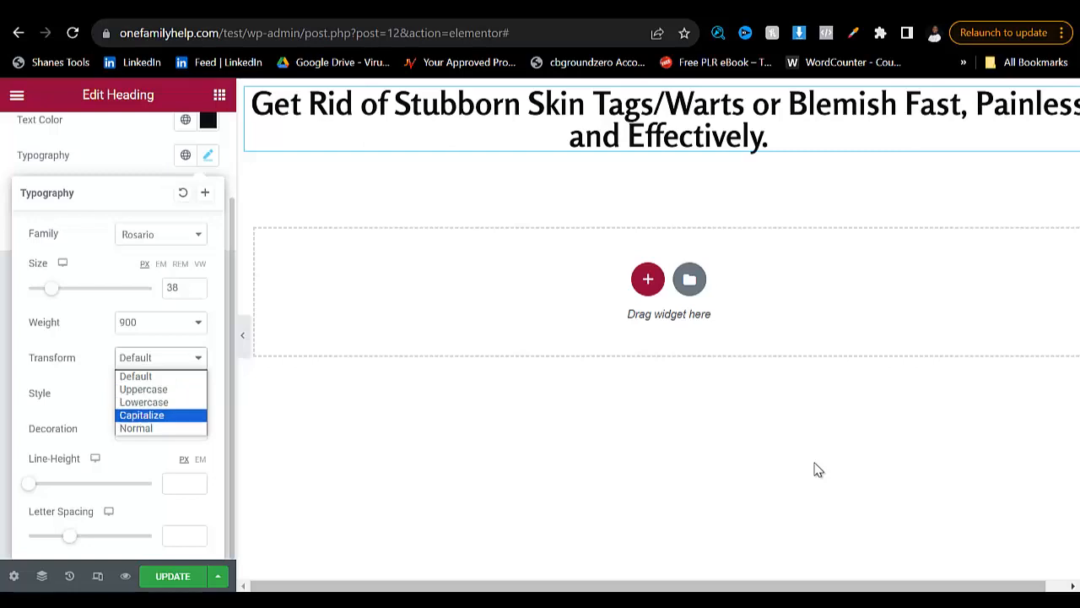
pyautogui.press('Up')
pyautogui.press('Up')
pyautogui.press('Return')
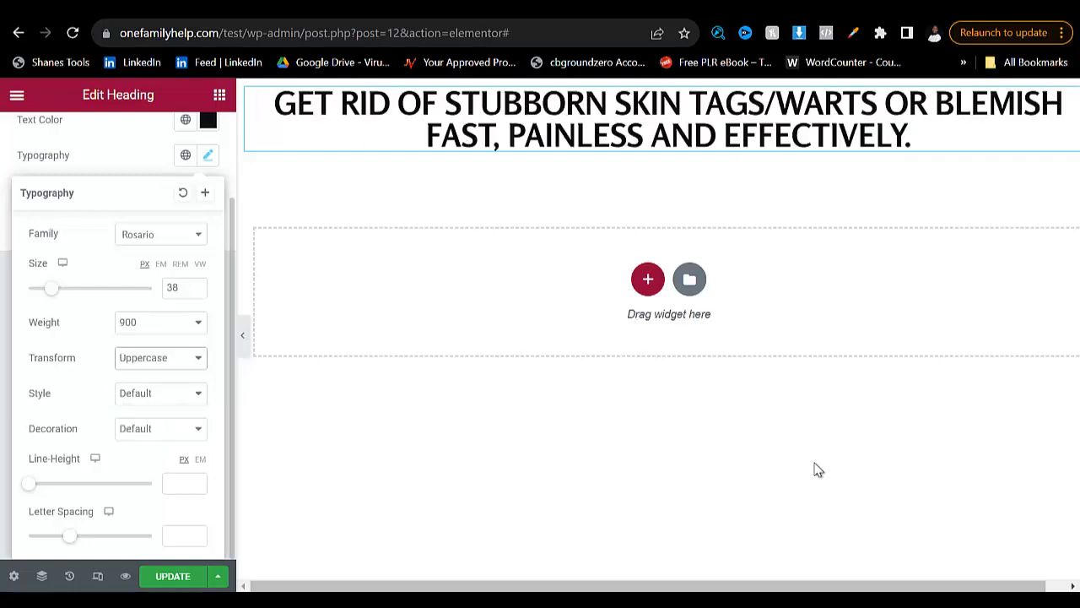
# - Try the Line Through, Overline and Underline text decorations on the heading
pyautogui.press('Tab')
pyautogui.press('Tab')
pyautogui.press('space')
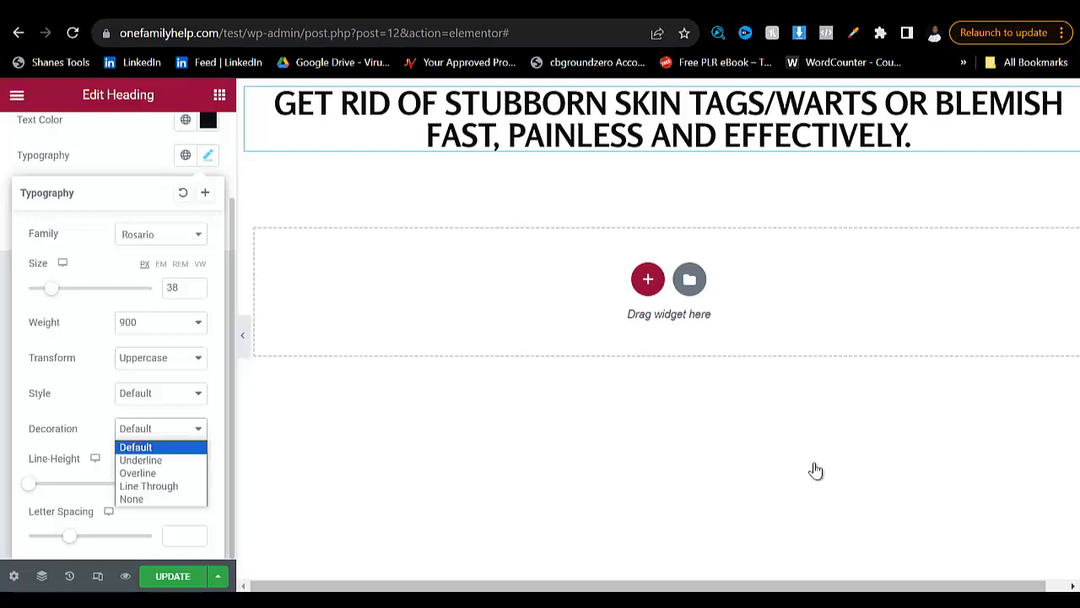
pyautogui.press('Down')
pyautogui.press('Down')
pyautogui.press('Down')
pyautogui.press('Return')
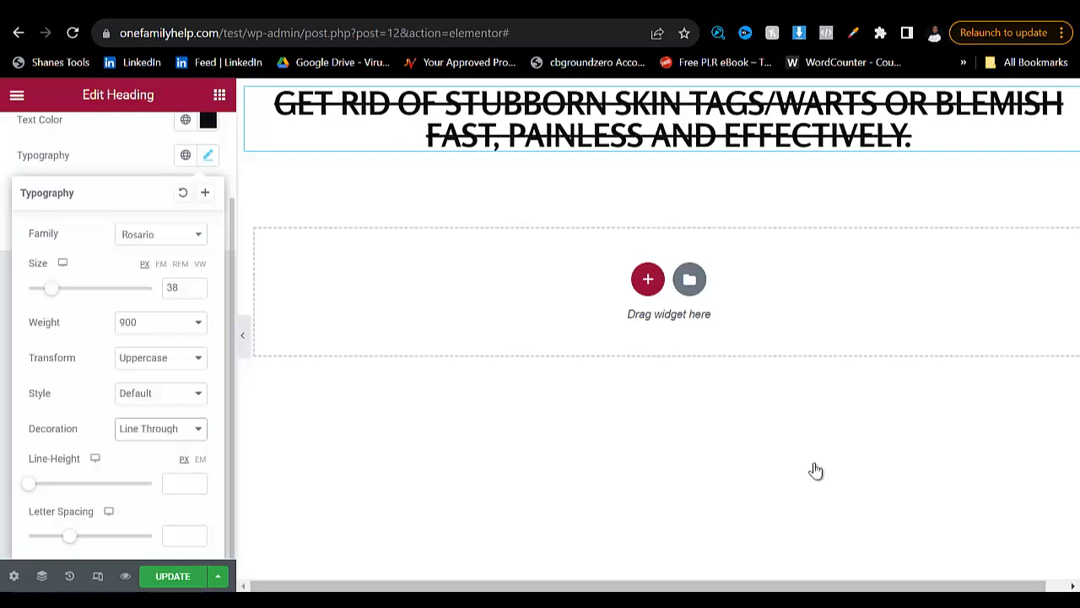
pyautogui.press('space')
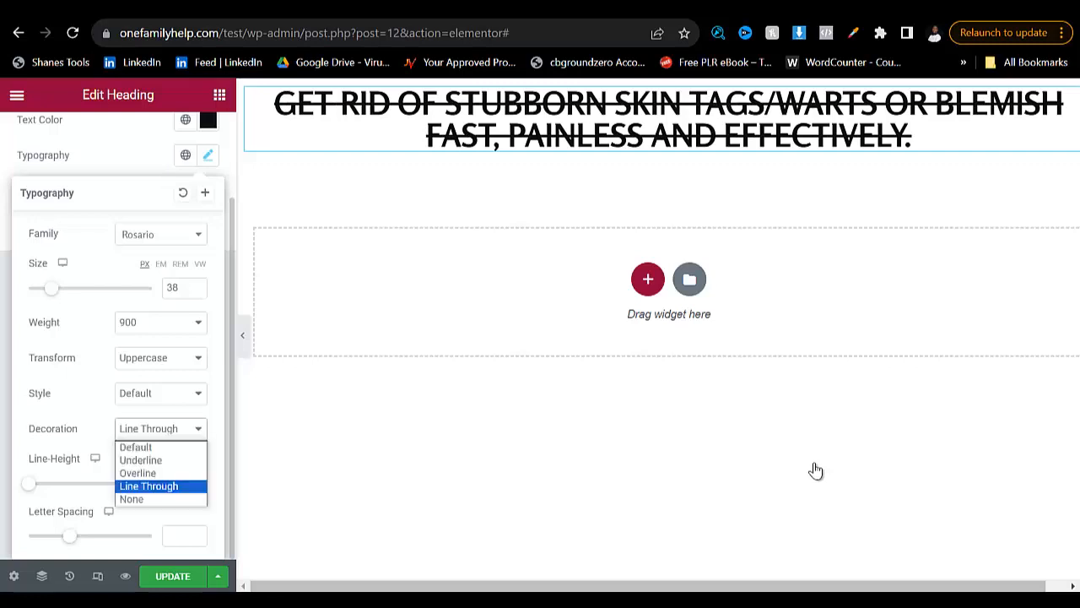
pyautogui.press('Up')
pyautogui.press('Return')
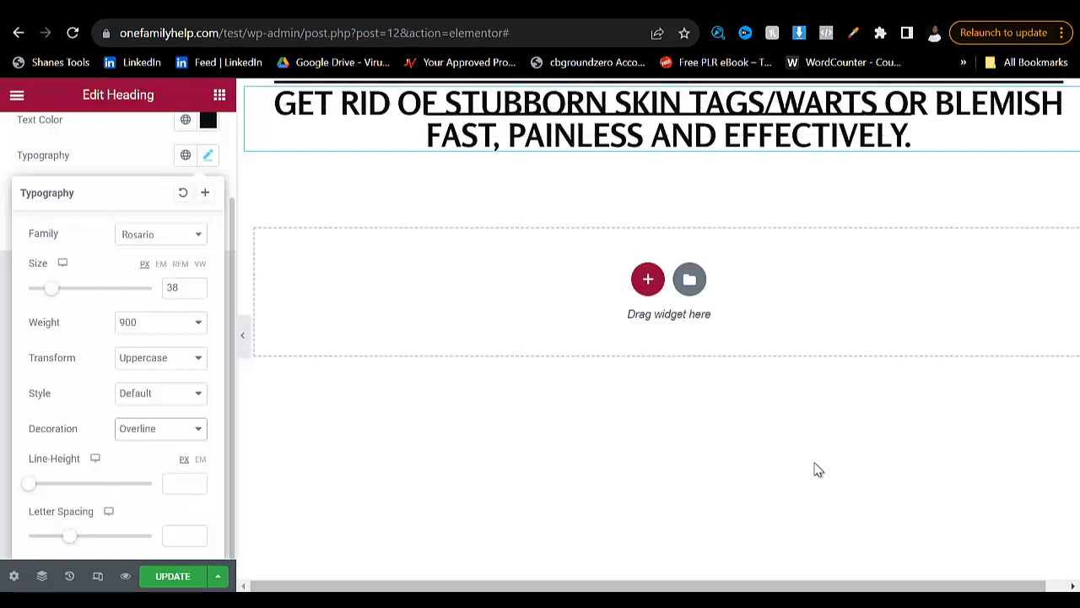
pyautogui.press('space')
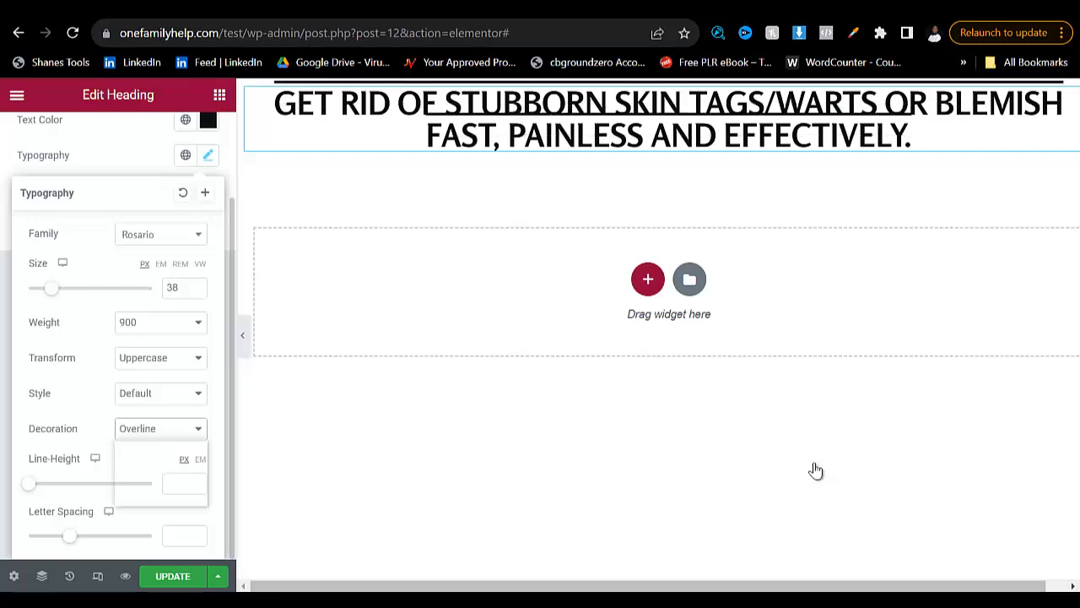
pyautogui.press('Up')
pyautogui.press('Down')
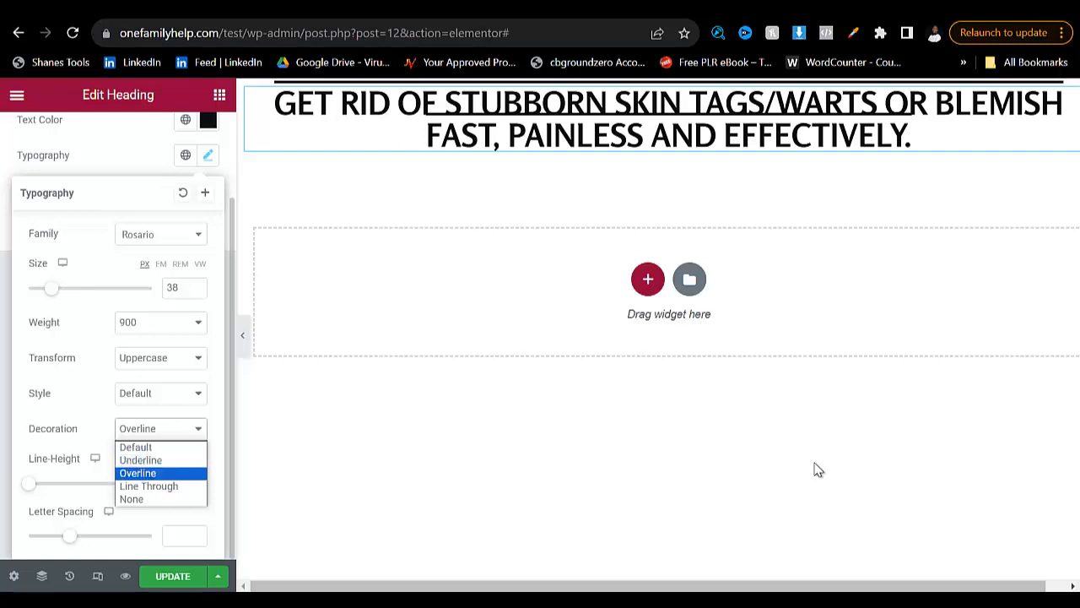
pyautogui.press('Up')
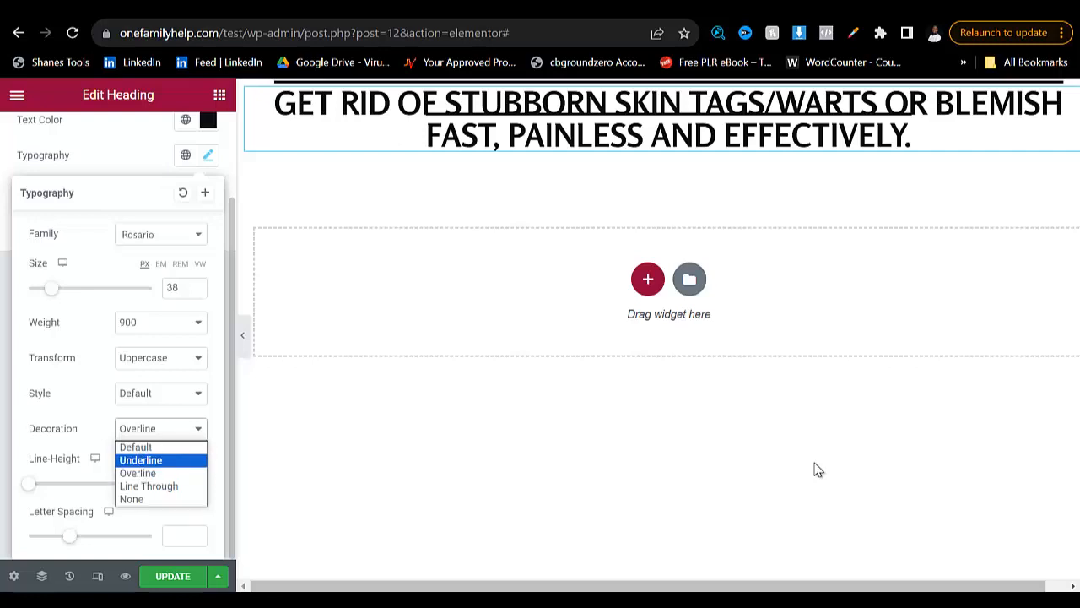
pyautogui.press('Return')
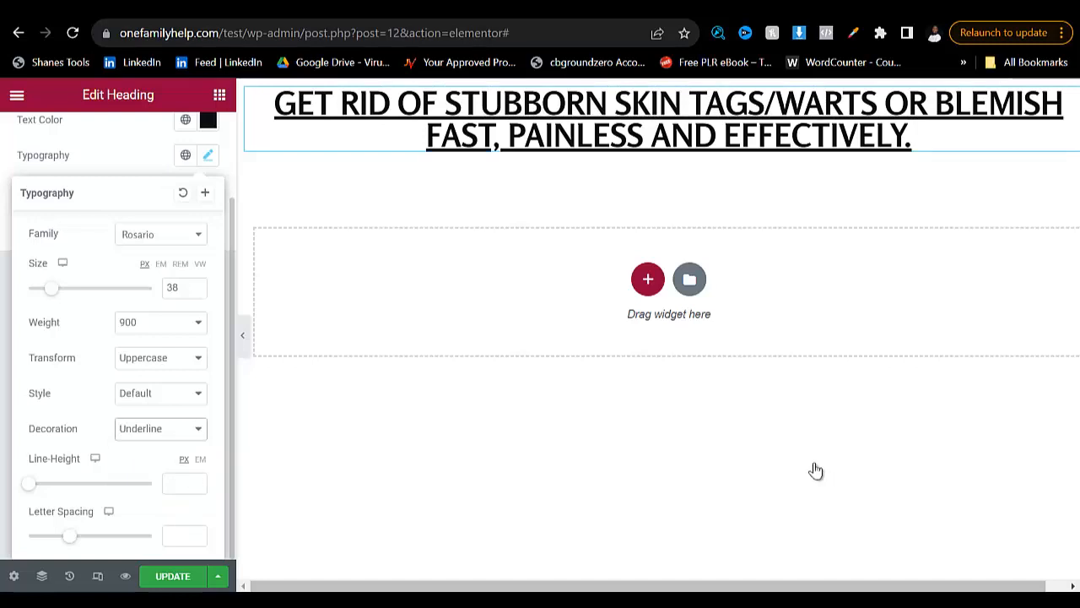
# - Set the heading's line height to 61 px and return its text decoration to Default
pyautogui.moveTo(29, 483)
pyautogui.mouseDown()
pyautogui.moveTo(151, 484)
pyautogui.moveTo(103, 484)
pyautogui.mouseUp()
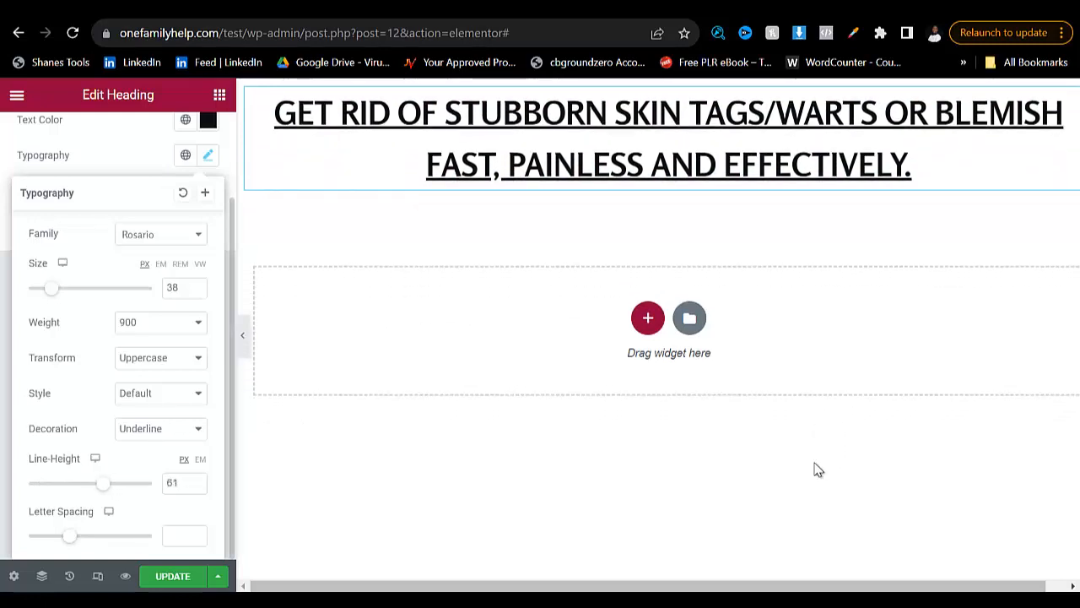
pyautogui.click(160, 428)
pyautogui.click(137, 446)
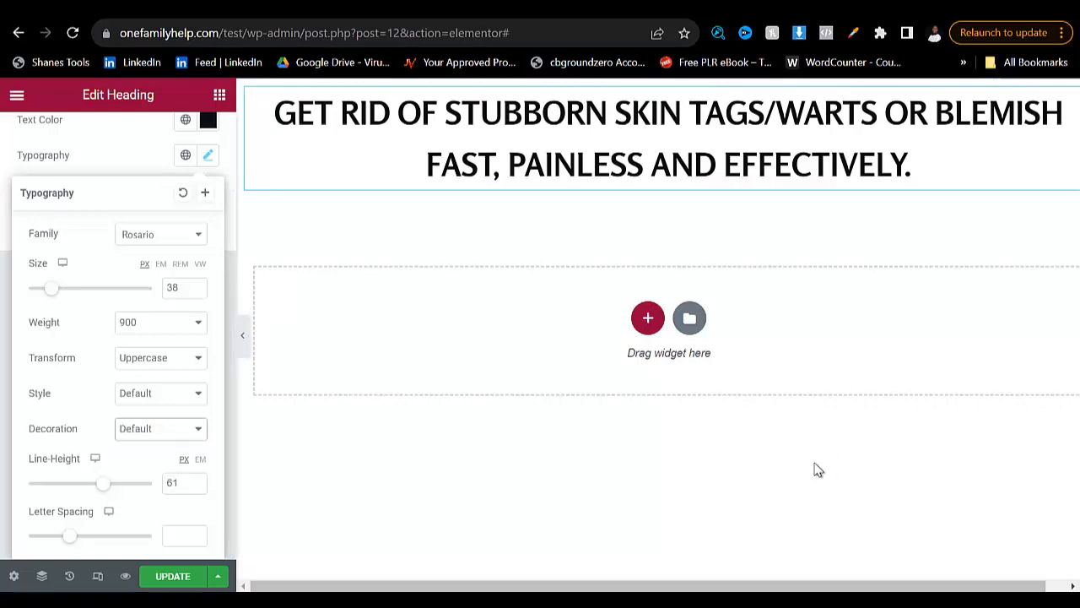
# - Duplicate the heading and replace the duplicate's title with "Regain Your Smooth Skin With Confidence" copied from the wart remover page, without trailing blank space
pyautogui.hotkey('ctrl', 'Tab')
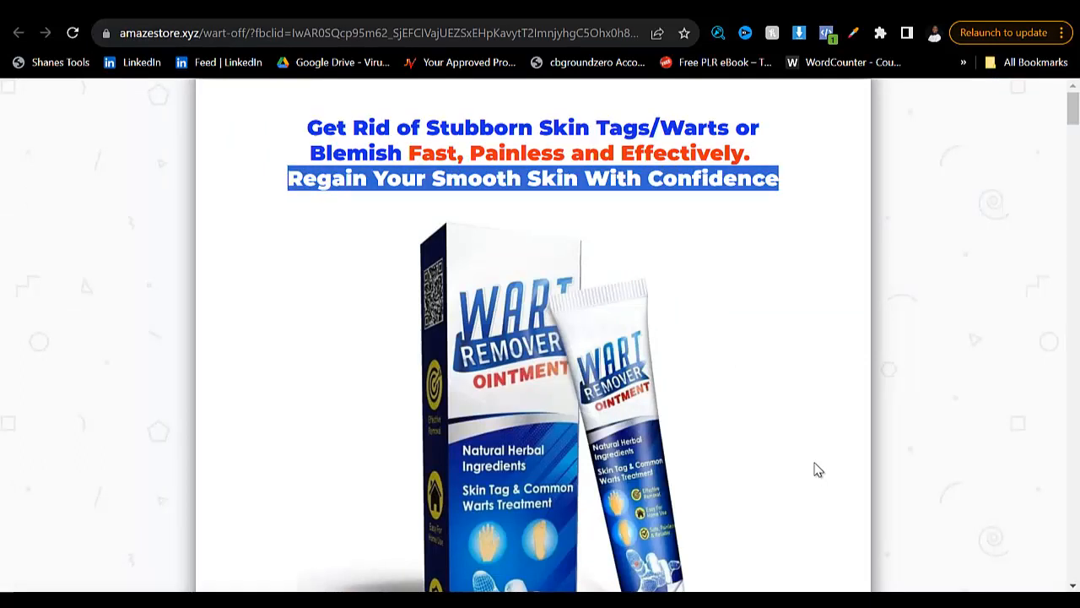
pyautogui.hotkey('ctrl', 'shift', 'Tab')
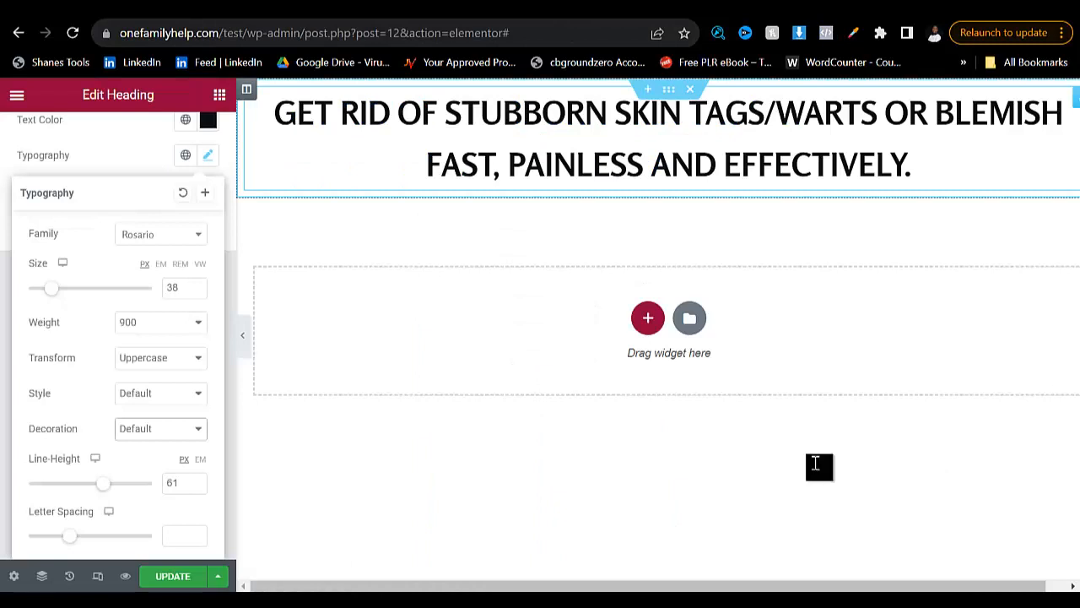
pyautogui.rightClick(632, 115)
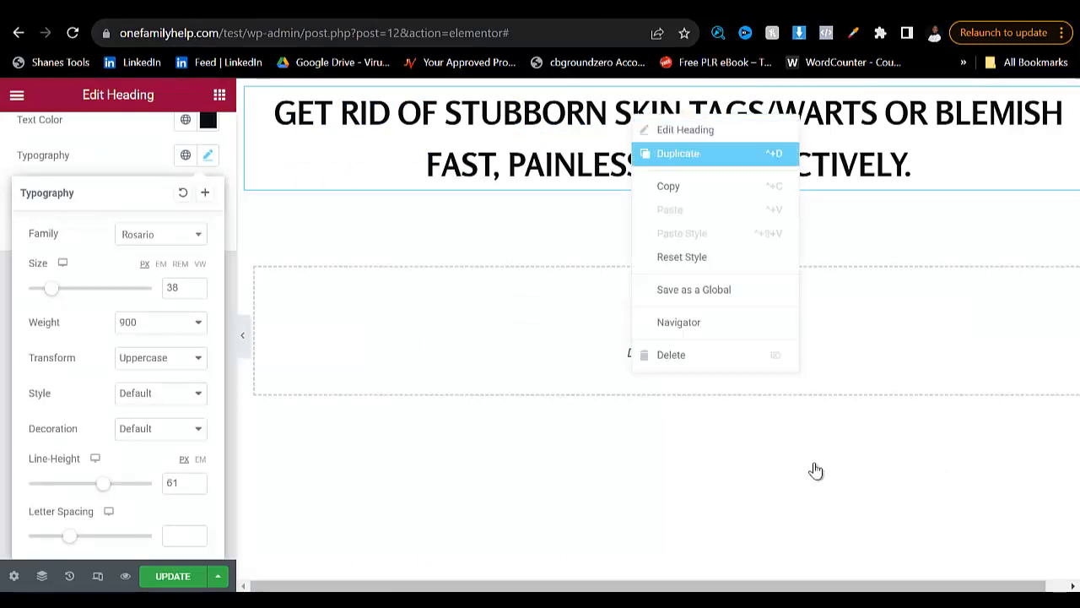
pyautogui.click(677, 153)
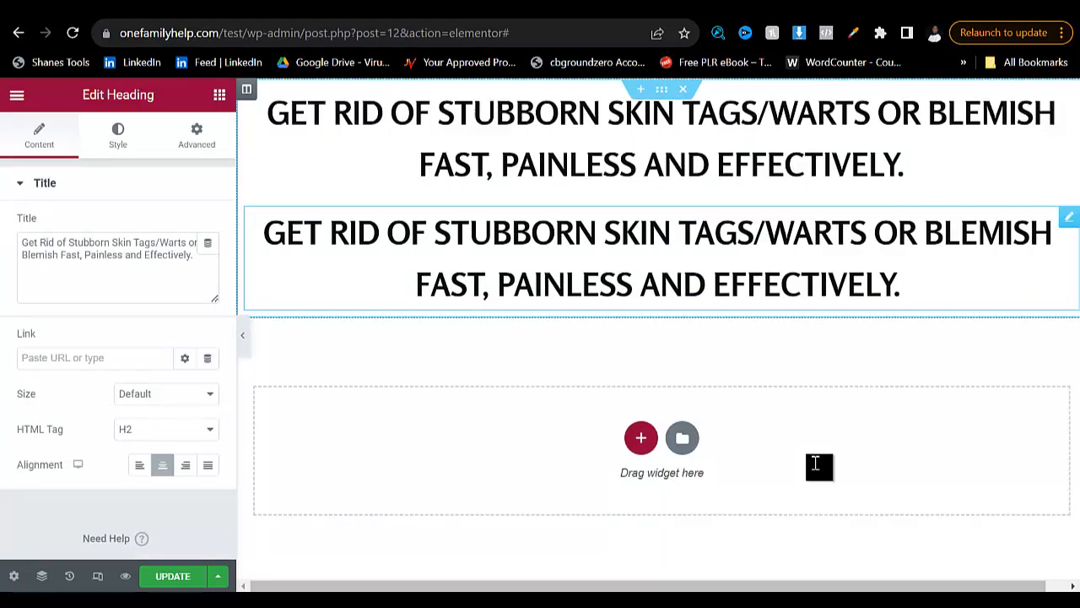
pyautogui.hotkey('ctrl', 'a')
pyautogui.write('Regain Your Smooth Skin With Confidence')
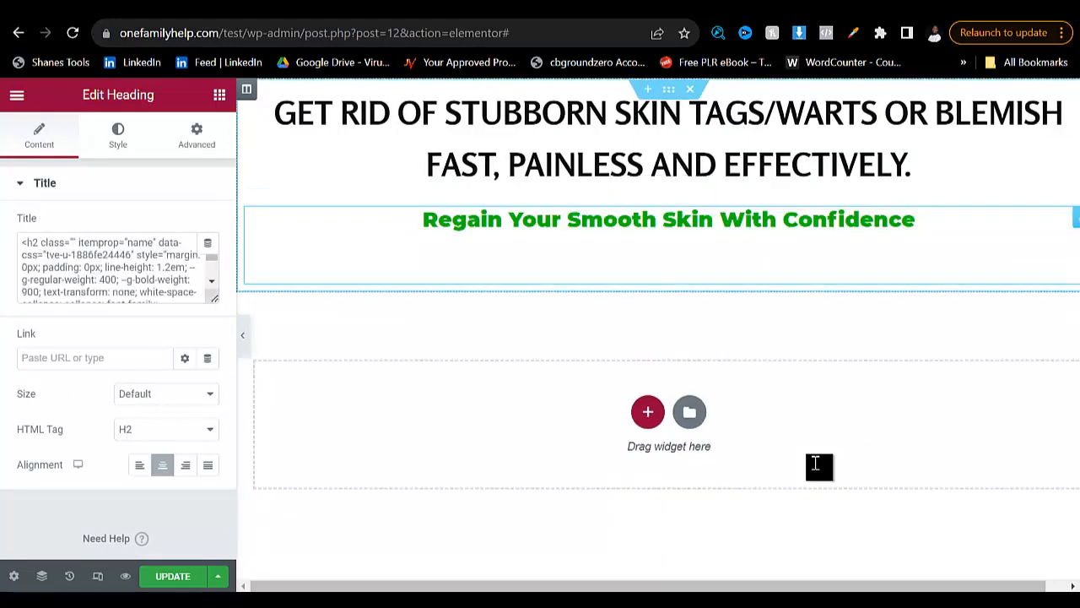
pyautogui.press('BackSpace')
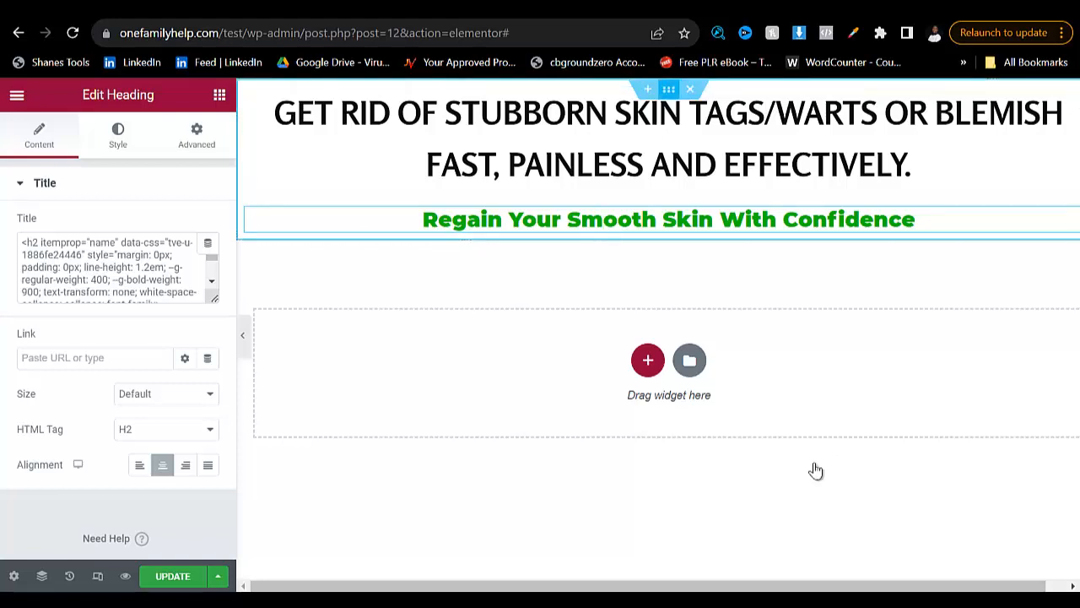
# - Give the headline section a Classic background in solid red #CB1C1C
pyautogui.click(668, 89)
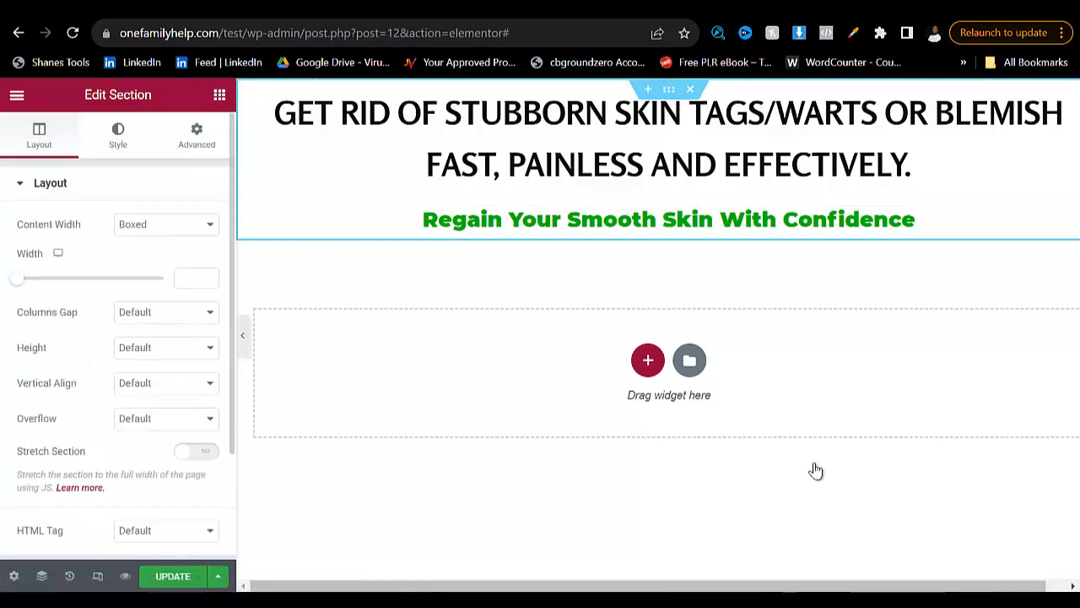
pyautogui.click(117, 135)
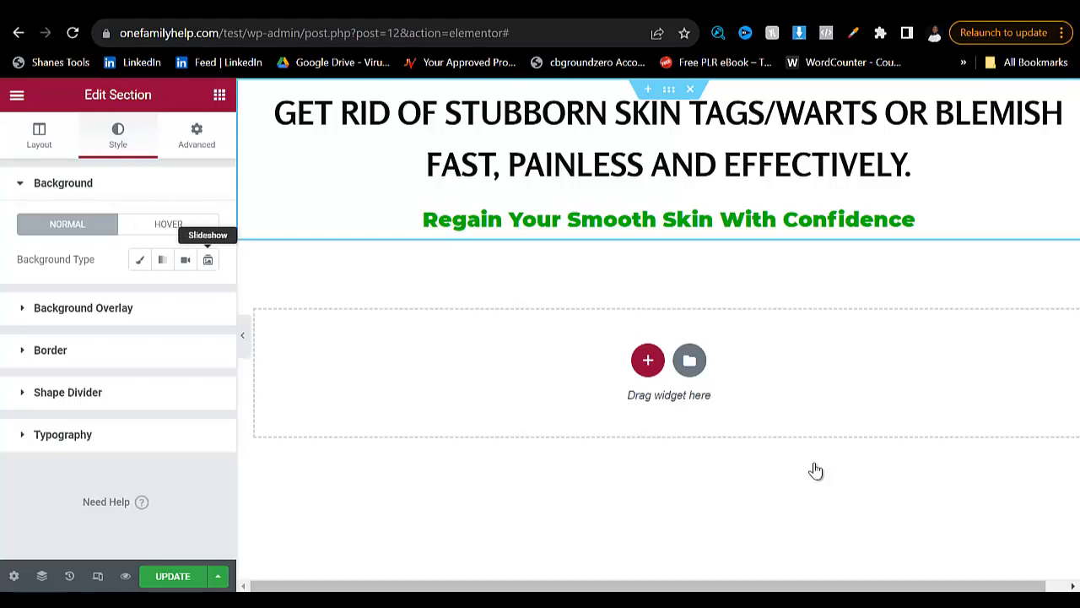
pyautogui.click(140, 260)
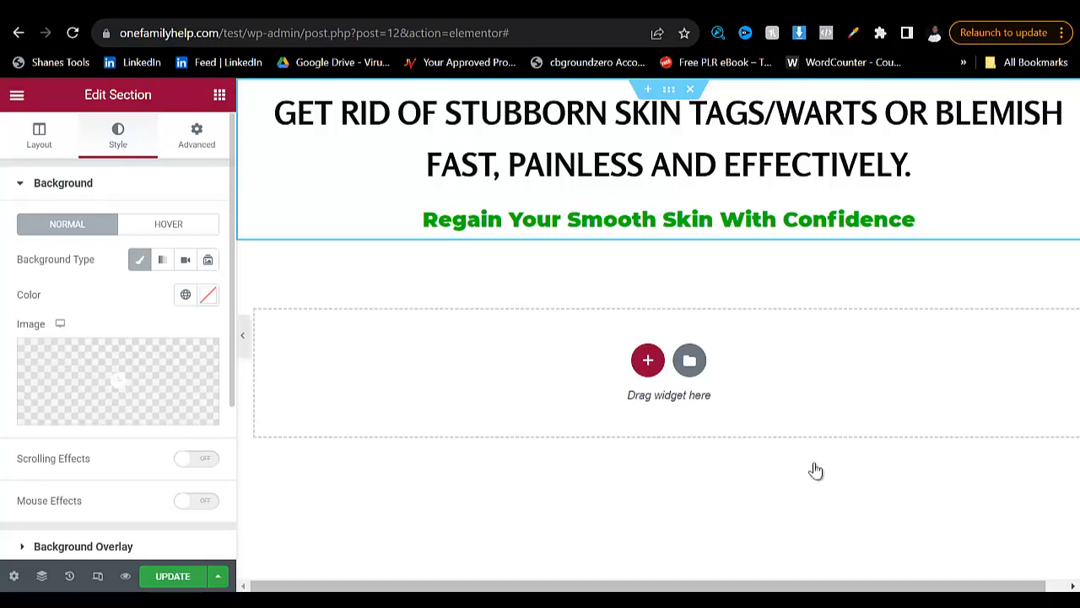
pyautogui.click(209, 294)
pyautogui.click(287, 386)
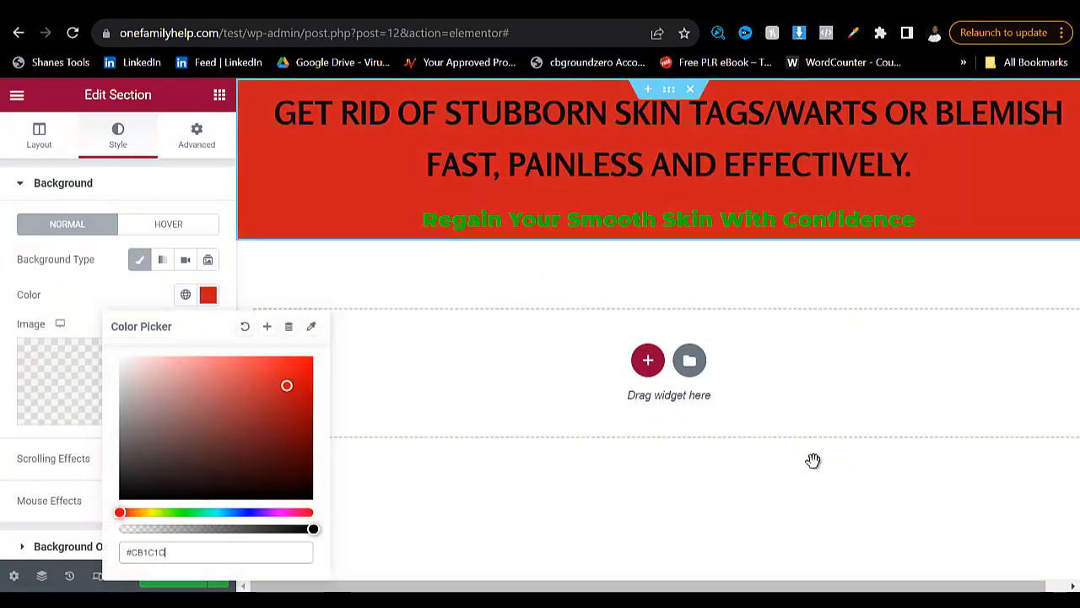
pyautogui.click(817, 470)
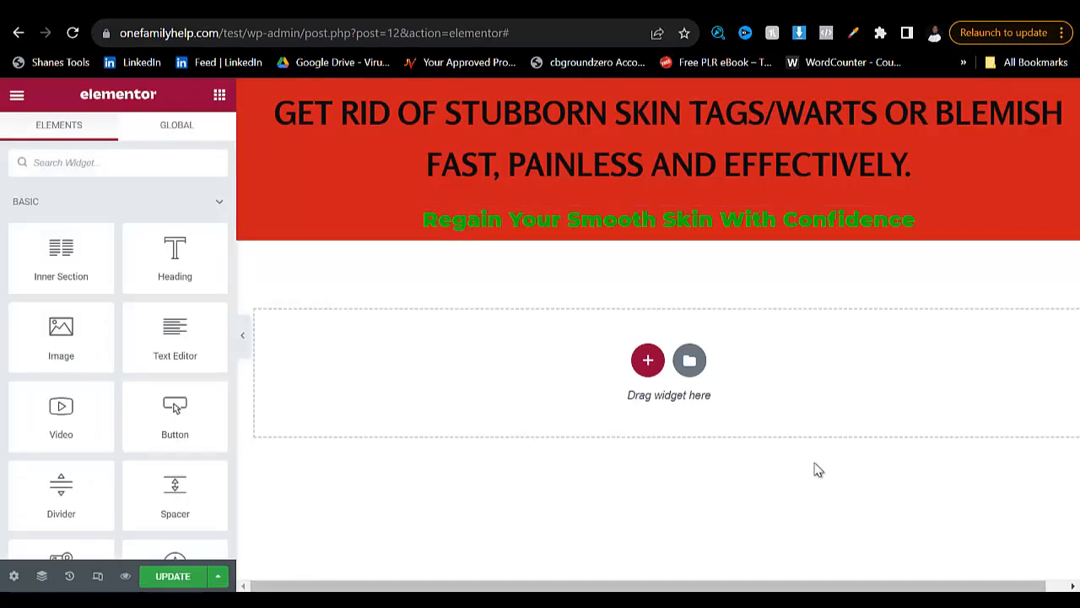
# - Save the wart remover product image from the reference page to Downloads as the JPG file WART-768x796
pyautogui.hotkey('ctrl', 'Tab')
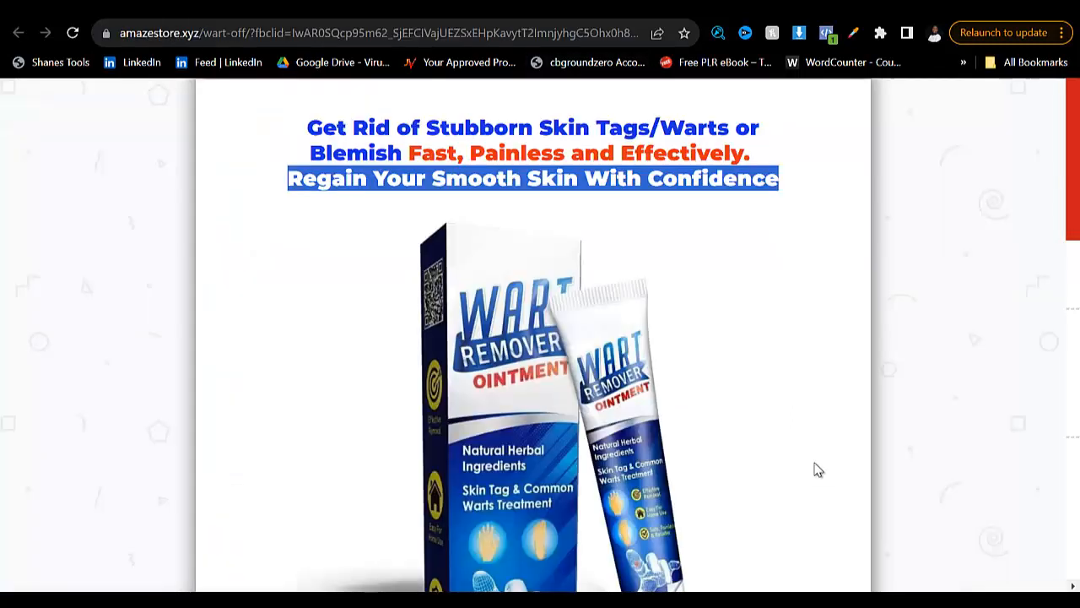
pyautogui.scroll(-4, 817, 470)
pyautogui.rightClick(528, 195)
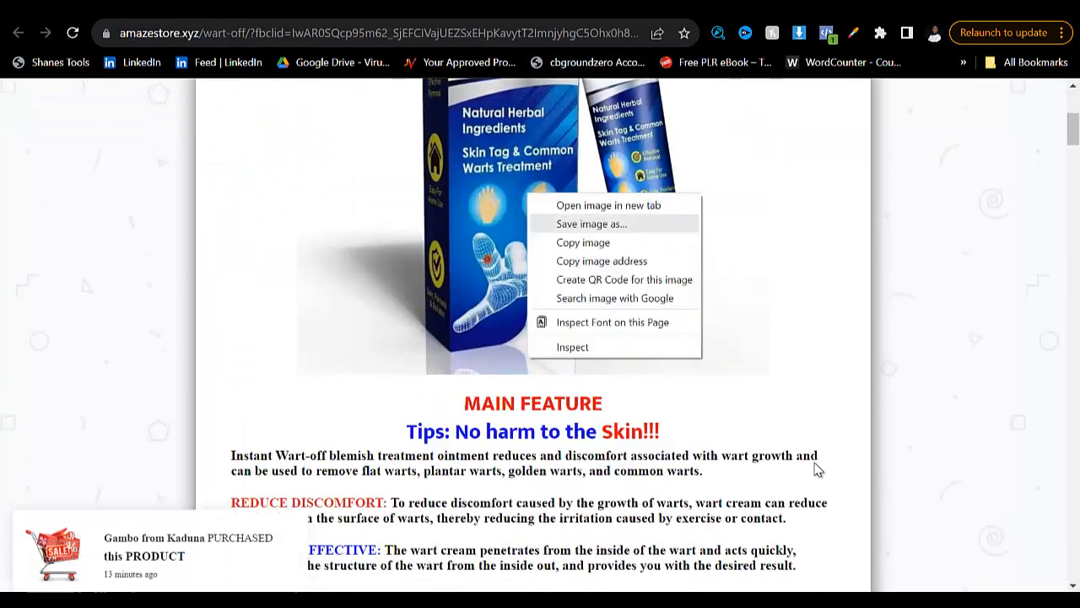
pyautogui.click(592, 224)
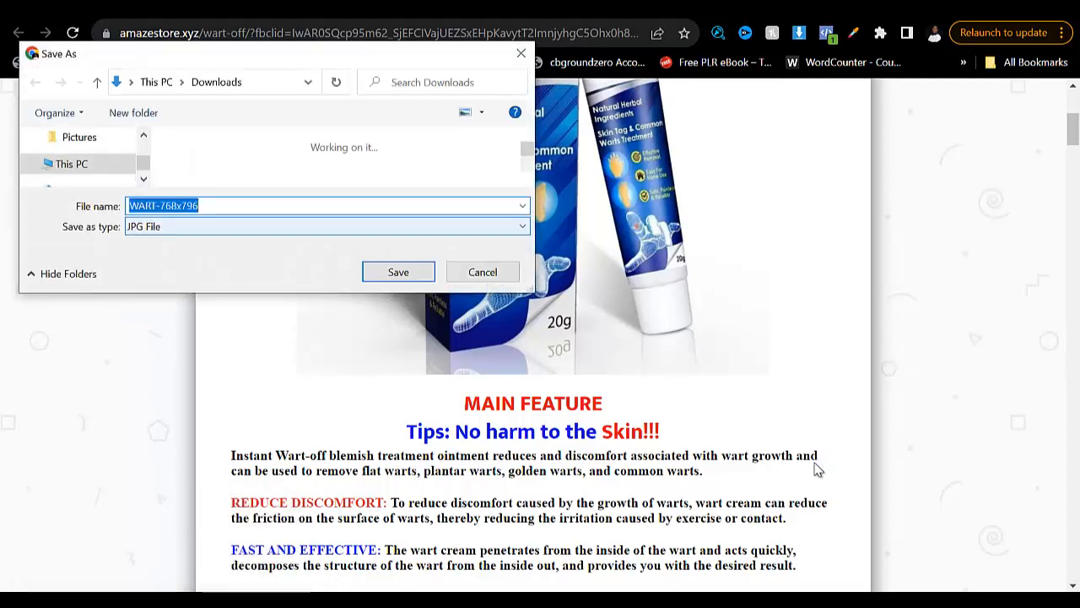
pyautogui.press('Return')
pyautogui.scroll(4, 816, 468)
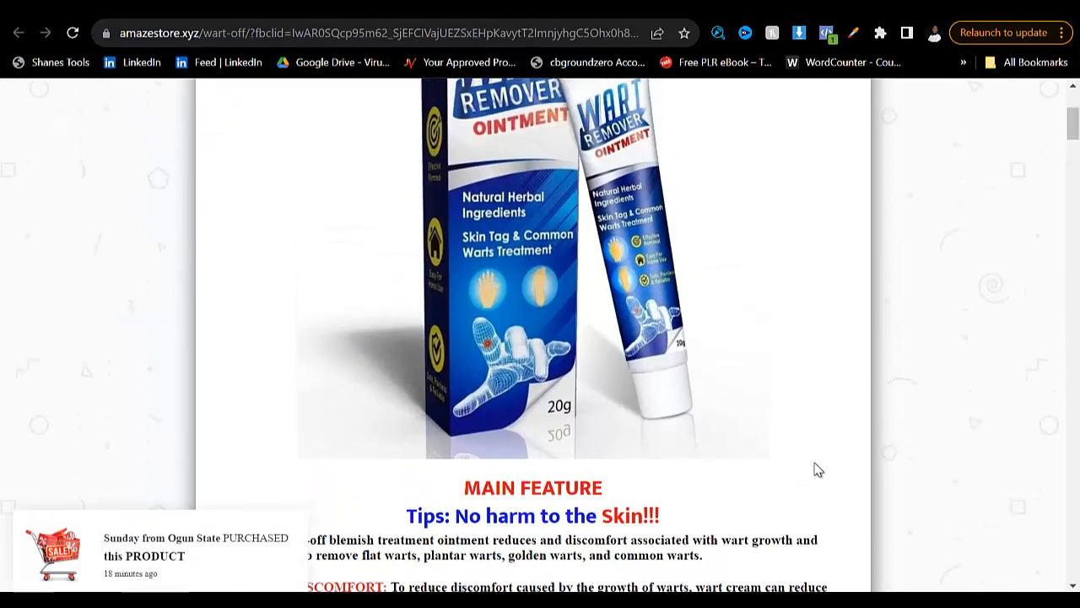
# - Switch back to the Elementor editor and add a single-column section containing an Image widget below the red headline section
pyautogui.hotkey('alt', 'Tab')
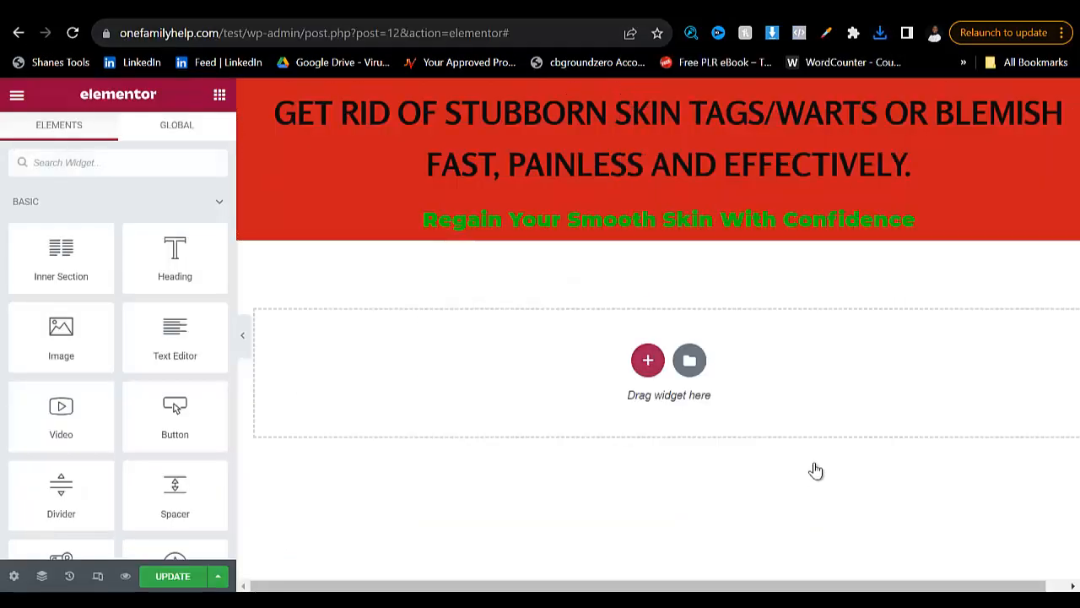
pyautogui.click(648, 360)
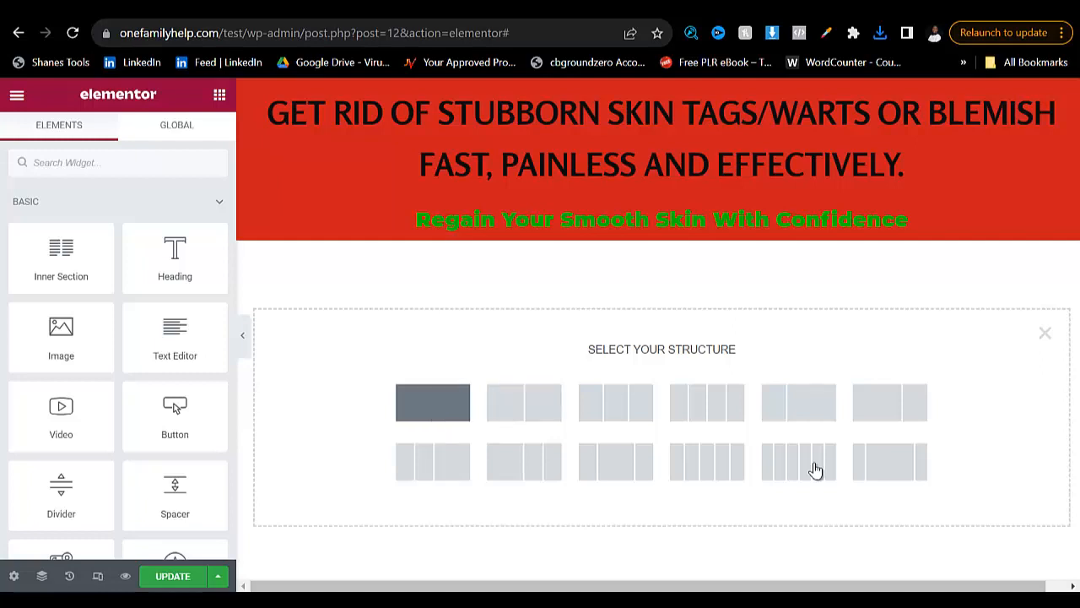
pyautogui.click(432, 402)
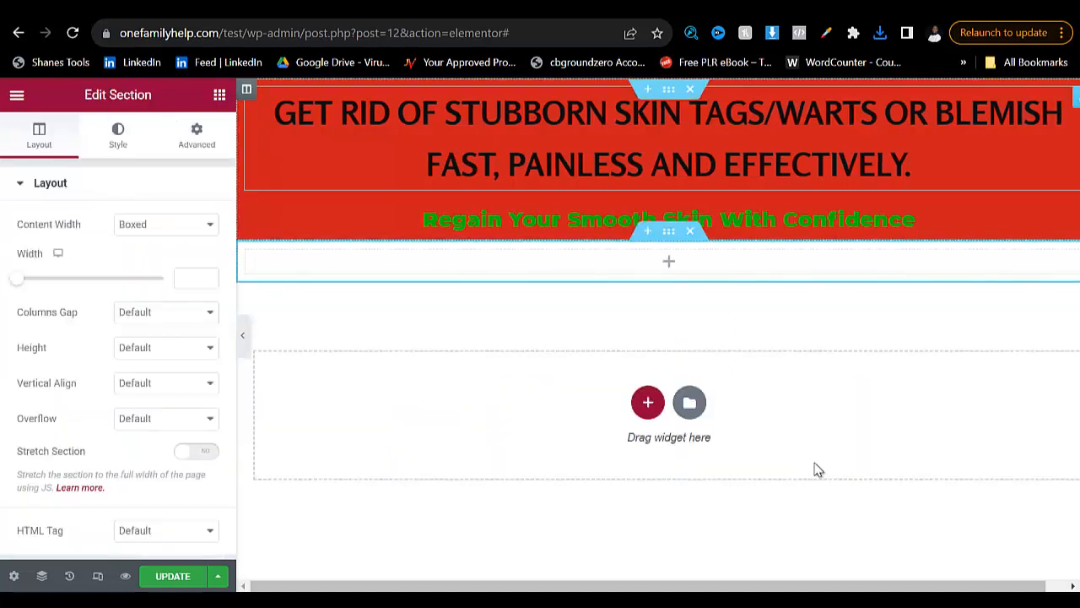
pyautogui.click(668, 262)
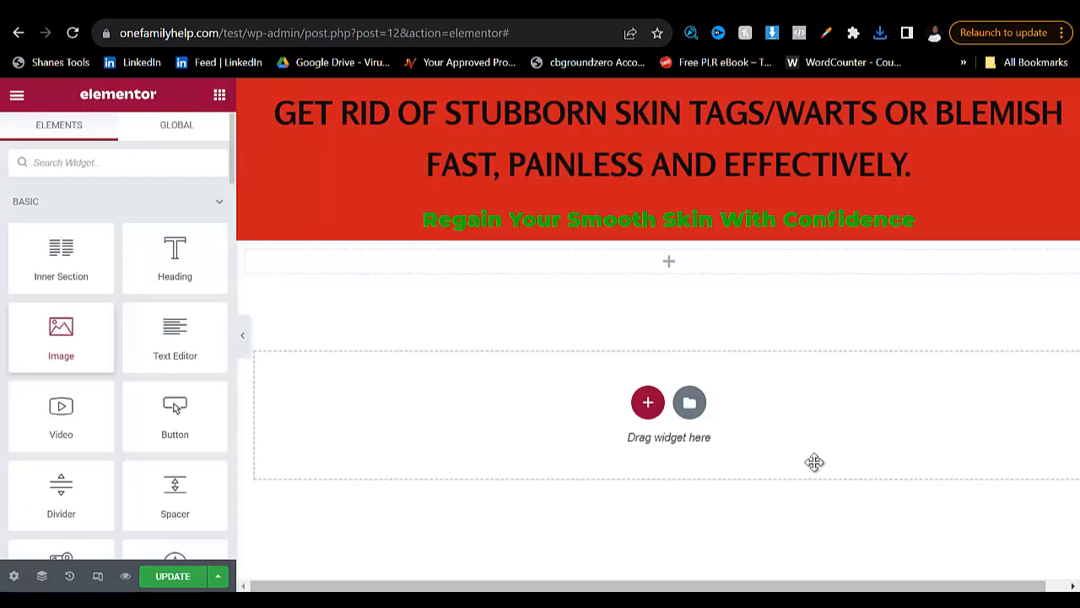
pyautogui.moveTo(61, 338); pyautogui.dragTo(628, 266)
pyautogui.moveTo(815, 471); pyautogui.dragTo(816, 469)
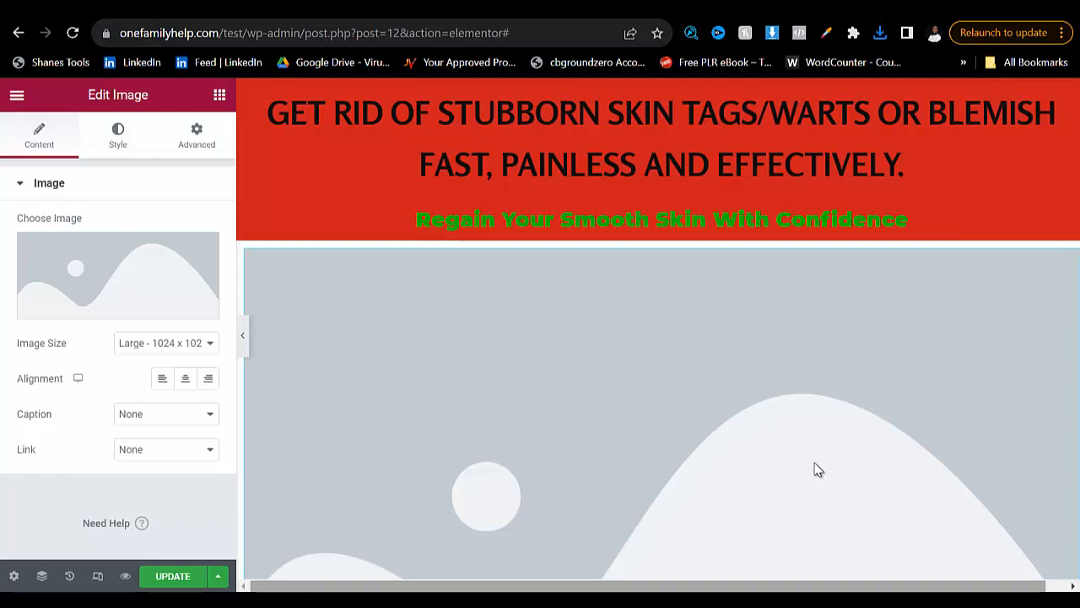
pyautogui.press('super')
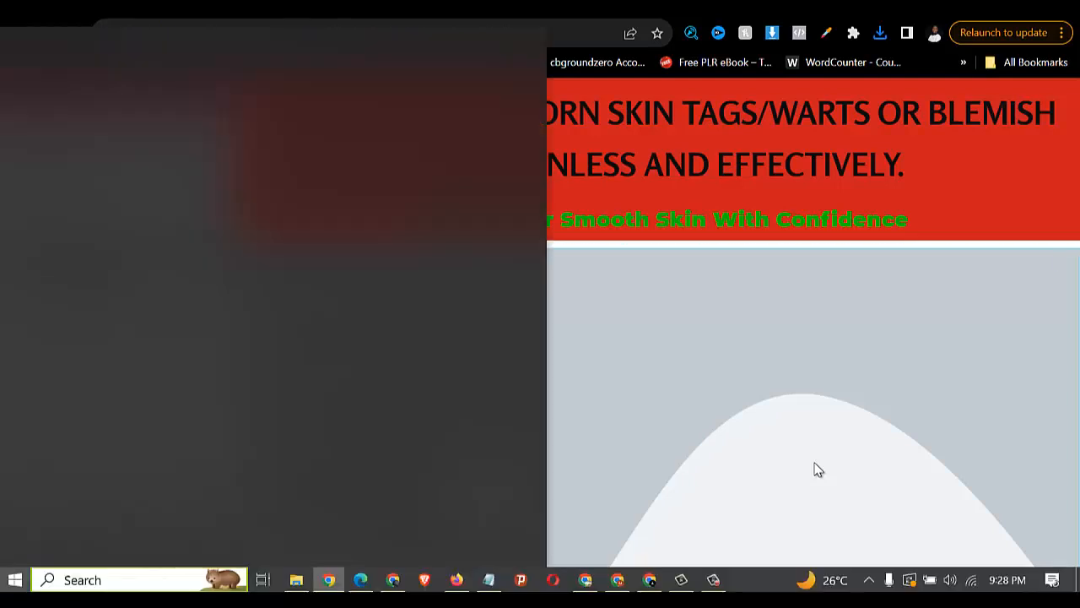
pyautogui.press('super')
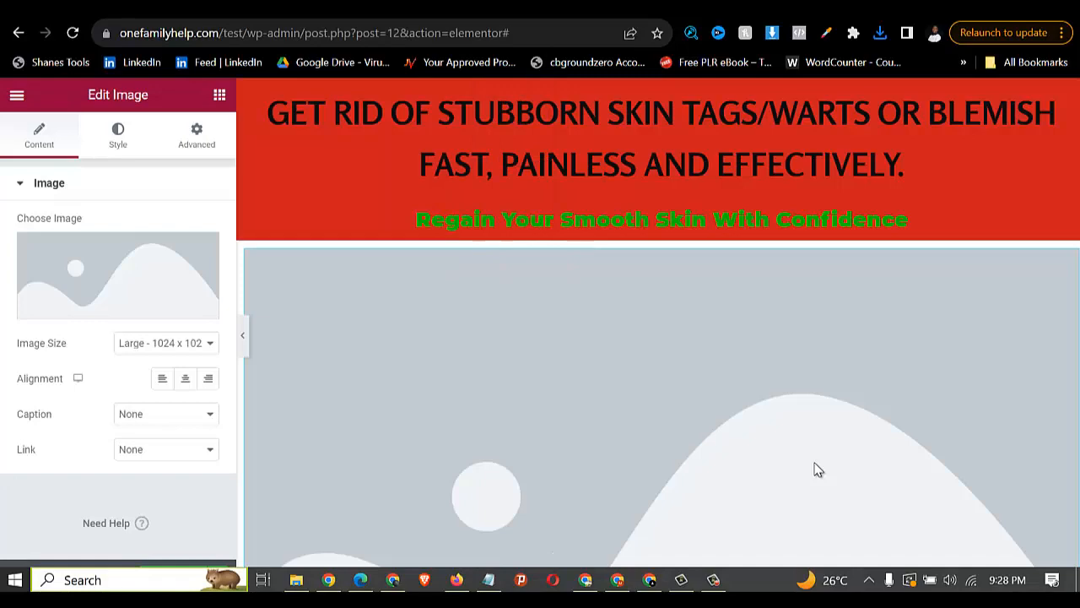
pyautogui.press('super')
pyautogui.press('super')
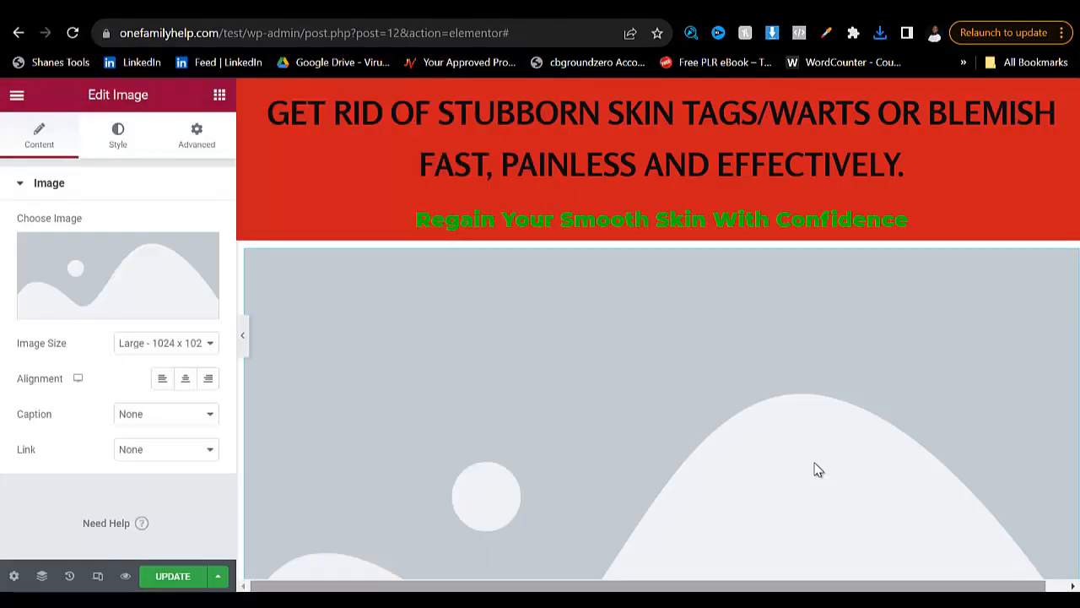
pyautogui.press('super')
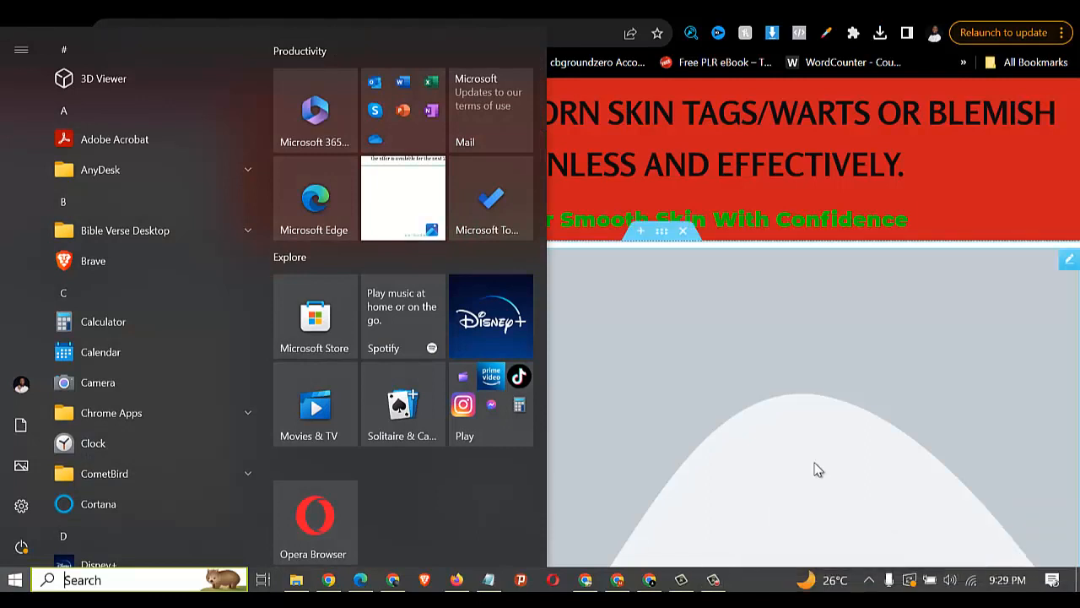
pyautogui.press('super')
# - Upload WART-768x796 from the Downloads folder and insert it as the Image widget's picture
pyautogui.scroll(-2, 818, 470)
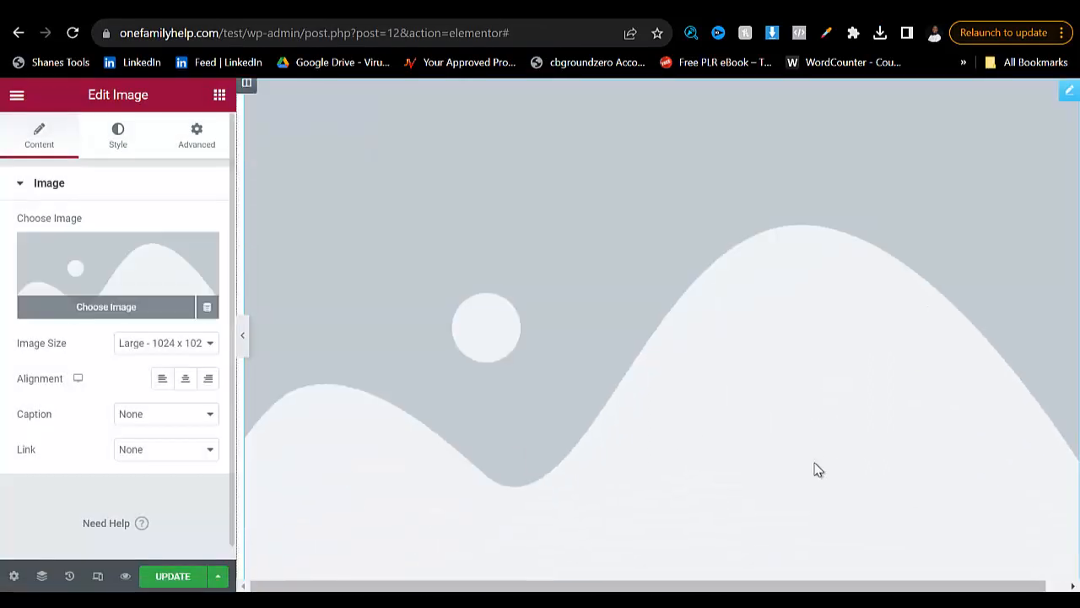
pyautogui.click(818, 470)
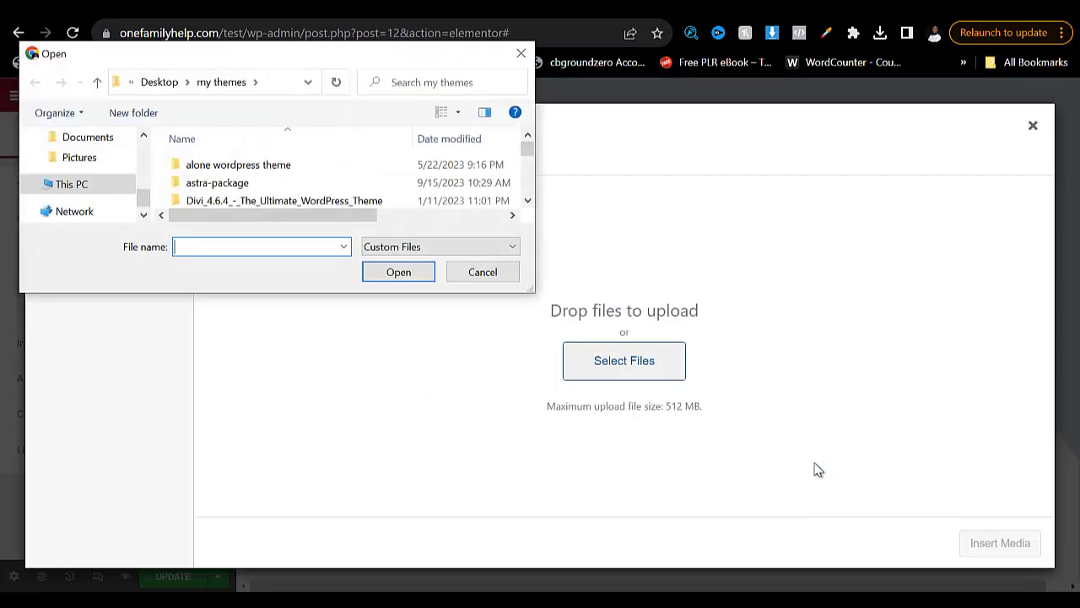
pyautogui.scroll(3, 89, 197)
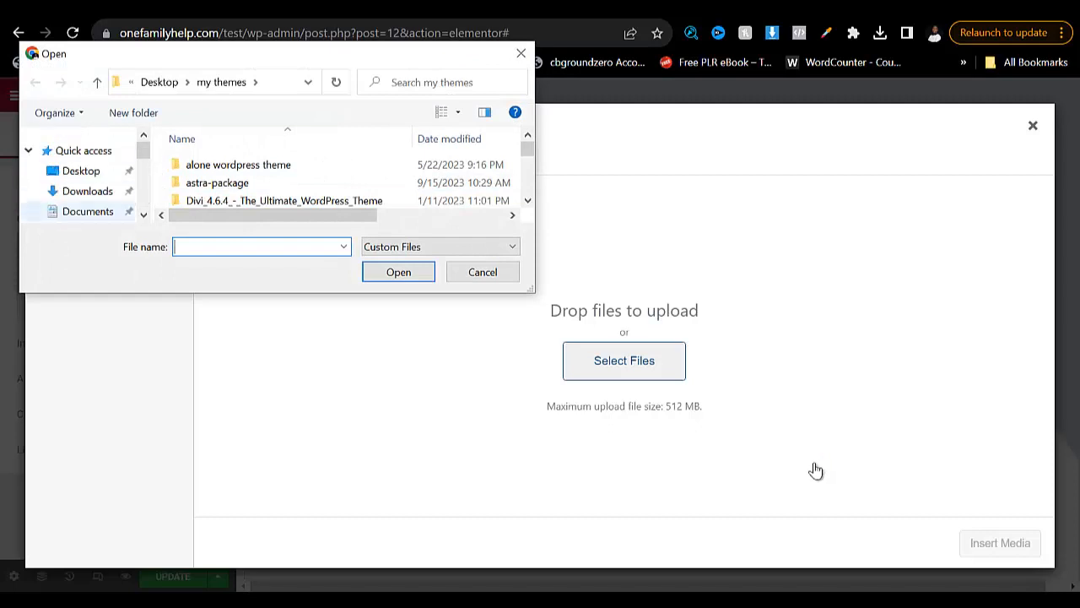
pyautogui.click(88, 191)
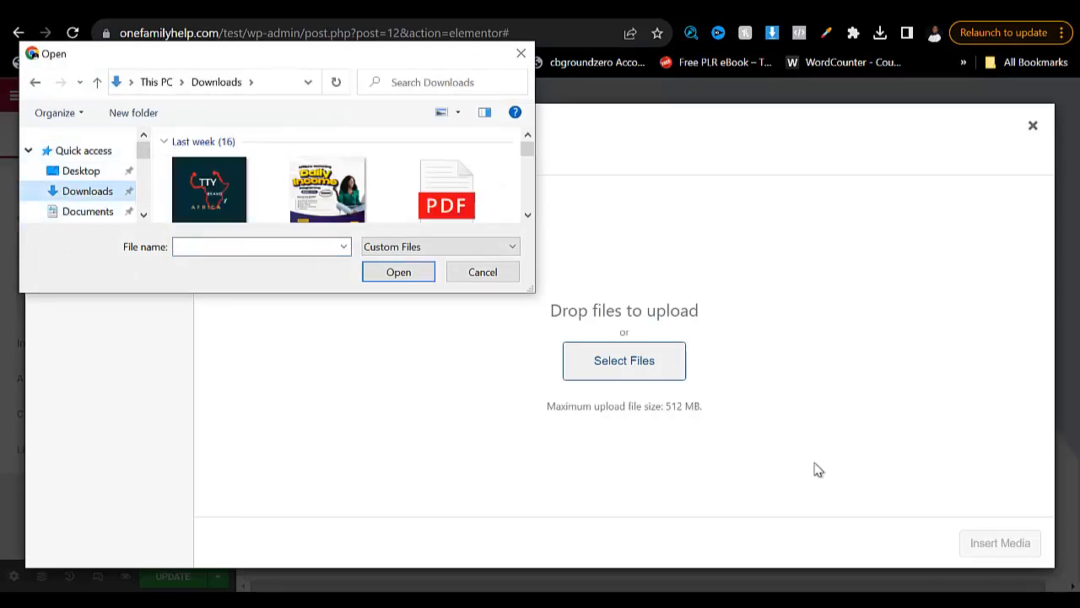
pyautogui.click(209, 191)
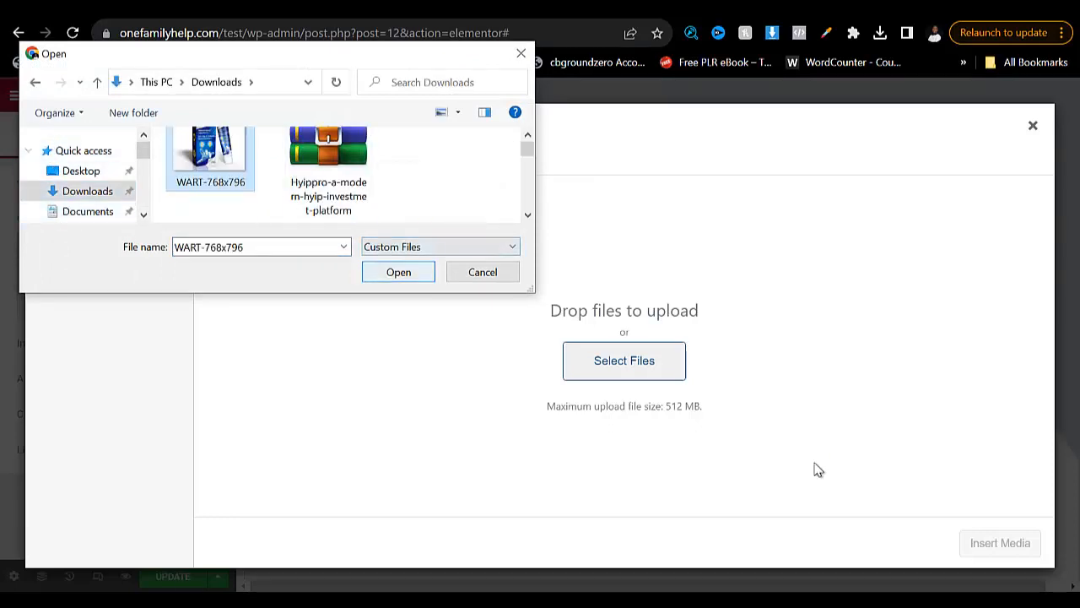
pyautogui.click(399, 272)
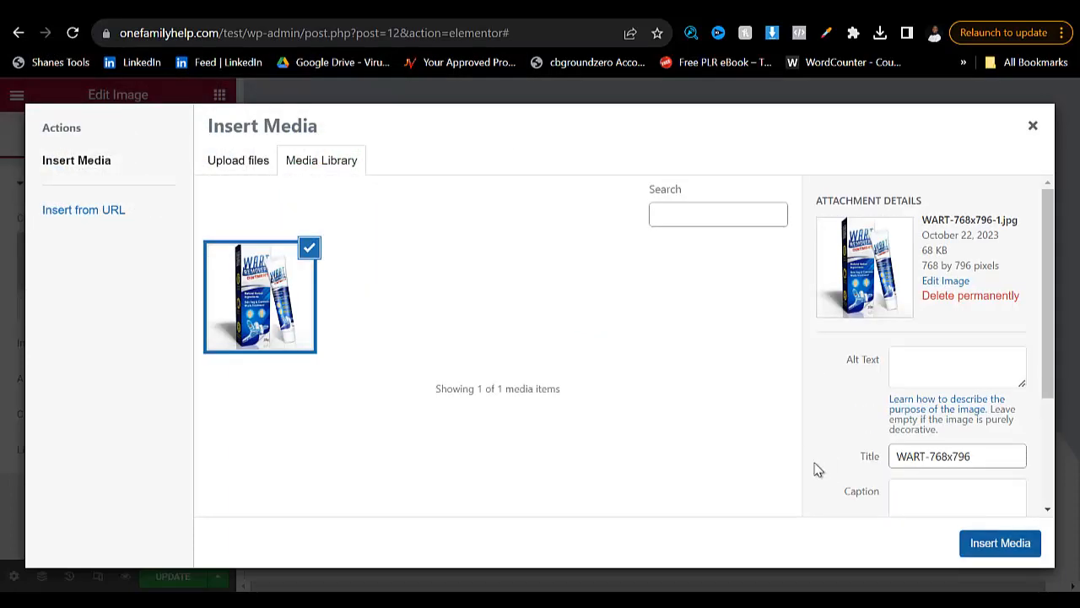
pyautogui.click(1000, 542)
# - Try the Medium - 300 x 300 and Medium Large - 768 x 0 image sizes on the product image
pyautogui.scroll(-4, 817, 469)
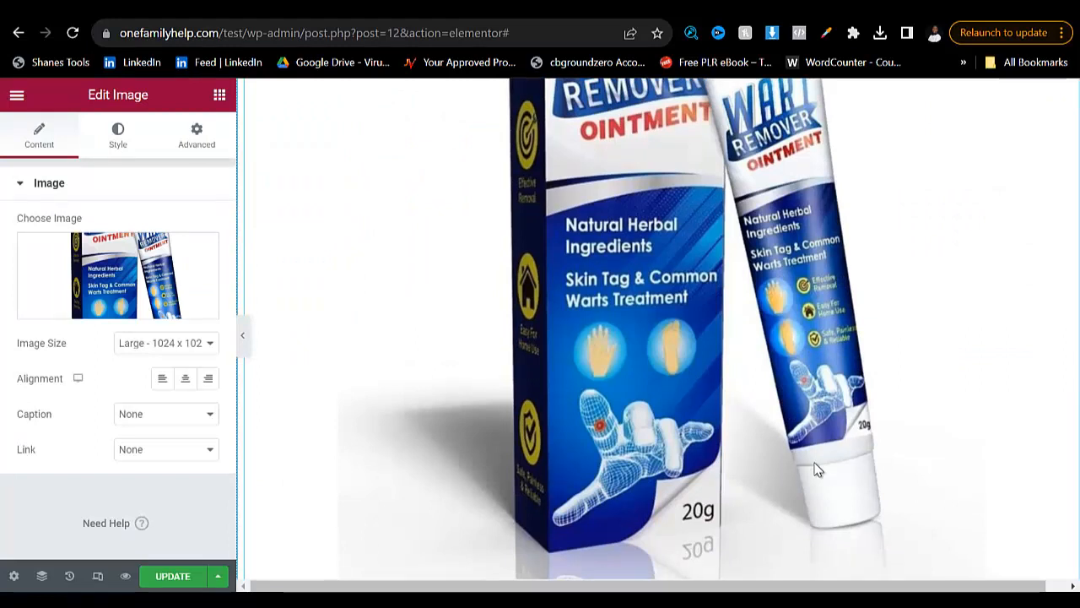
pyautogui.scroll(-3, 817, 469)
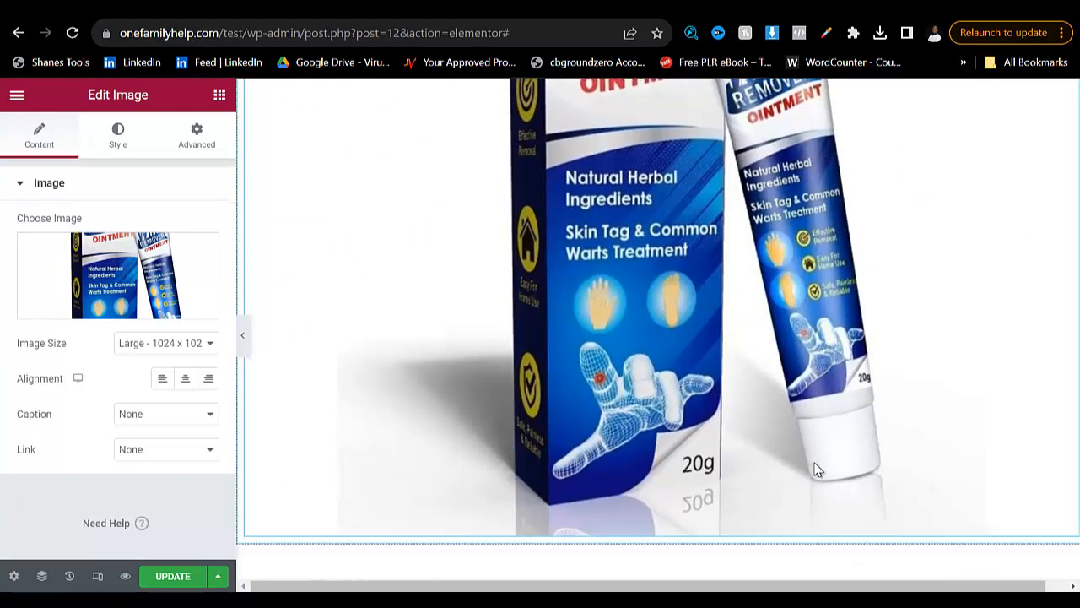
pyautogui.scroll(8, 817, 469)
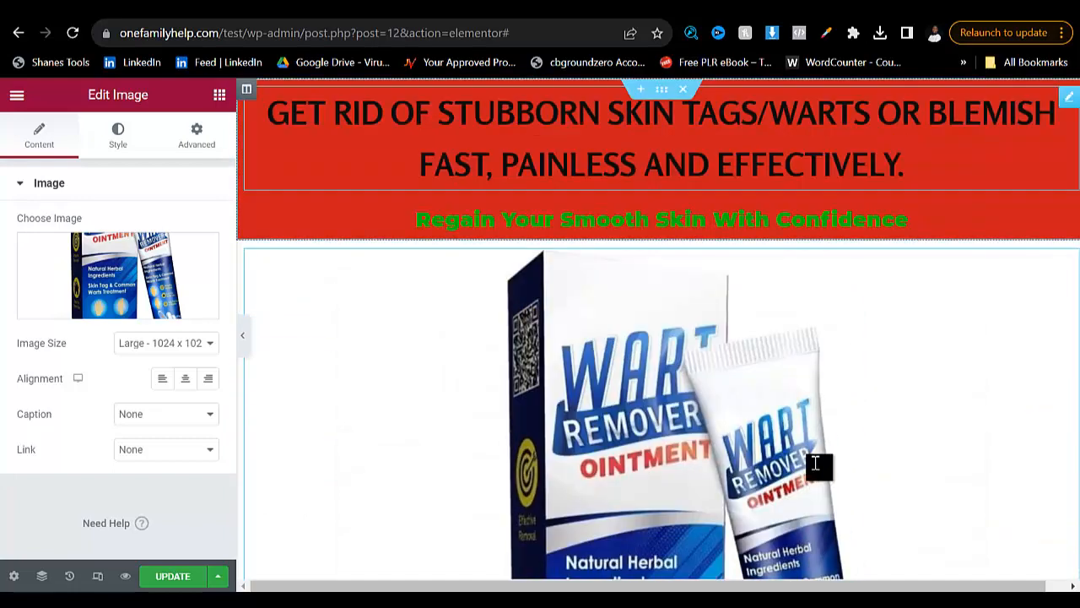
pyautogui.scroll(-4, 817, 469)
pyautogui.scroll(-2, 817, 469)
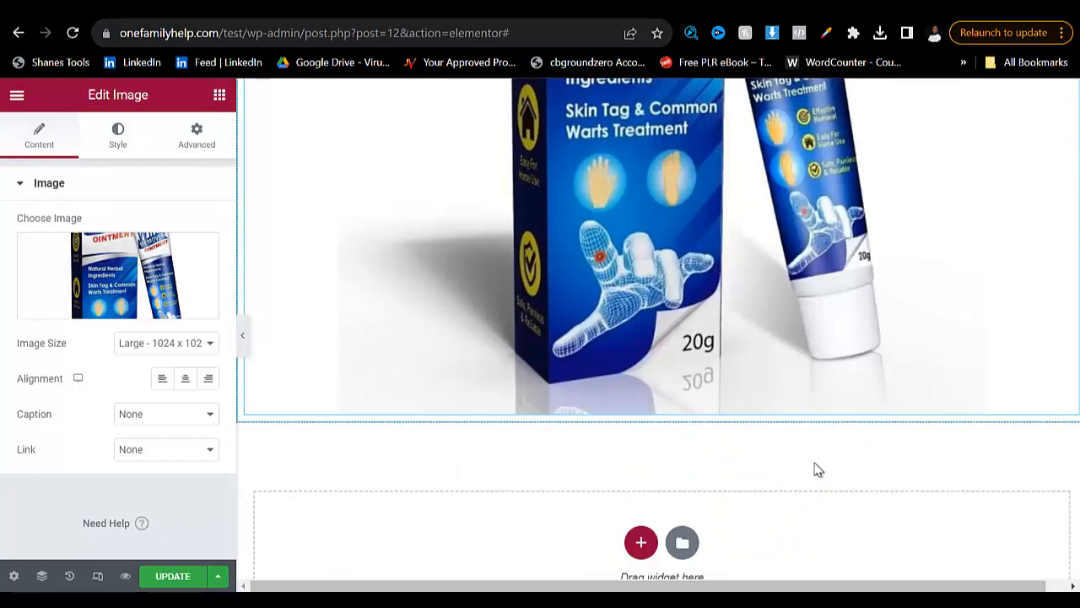
pyautogui.click(166, 344)
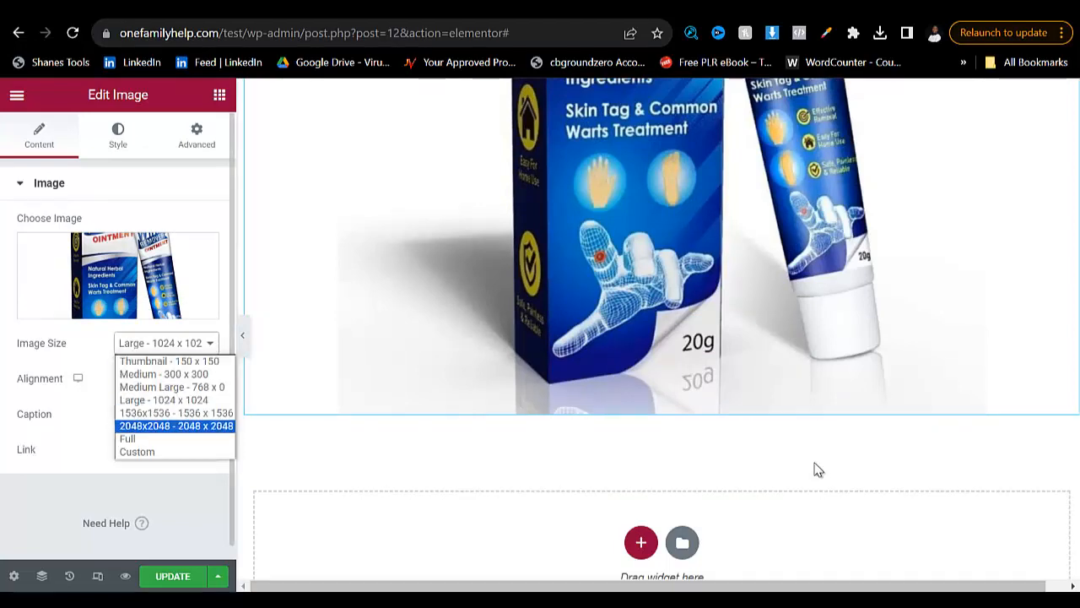
pyautogui.click(164, 373)
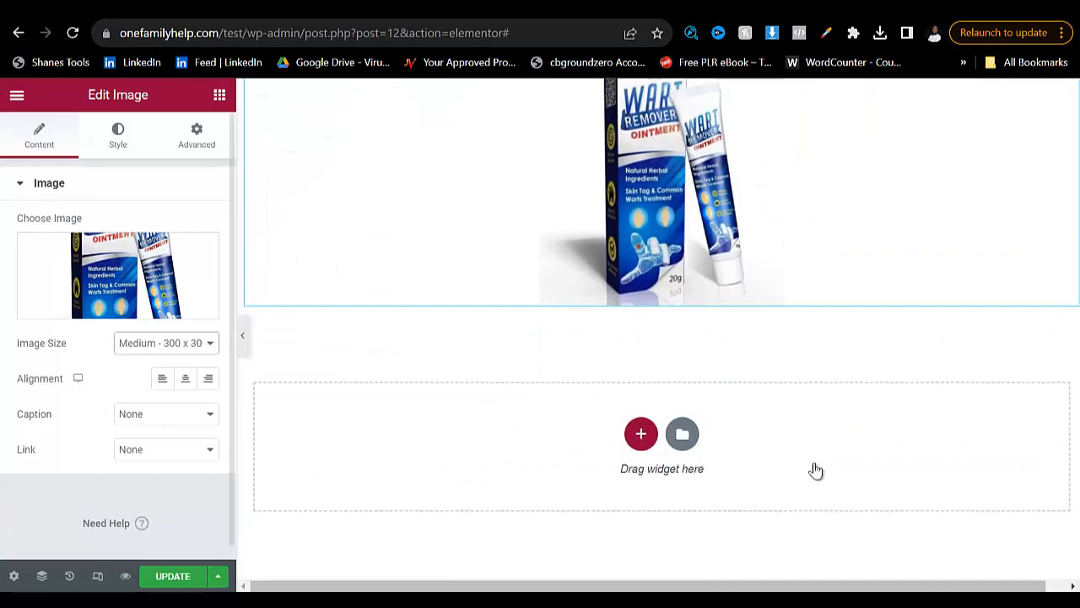
pyautogui.click(166, 344)
pyautogui.press('Up')
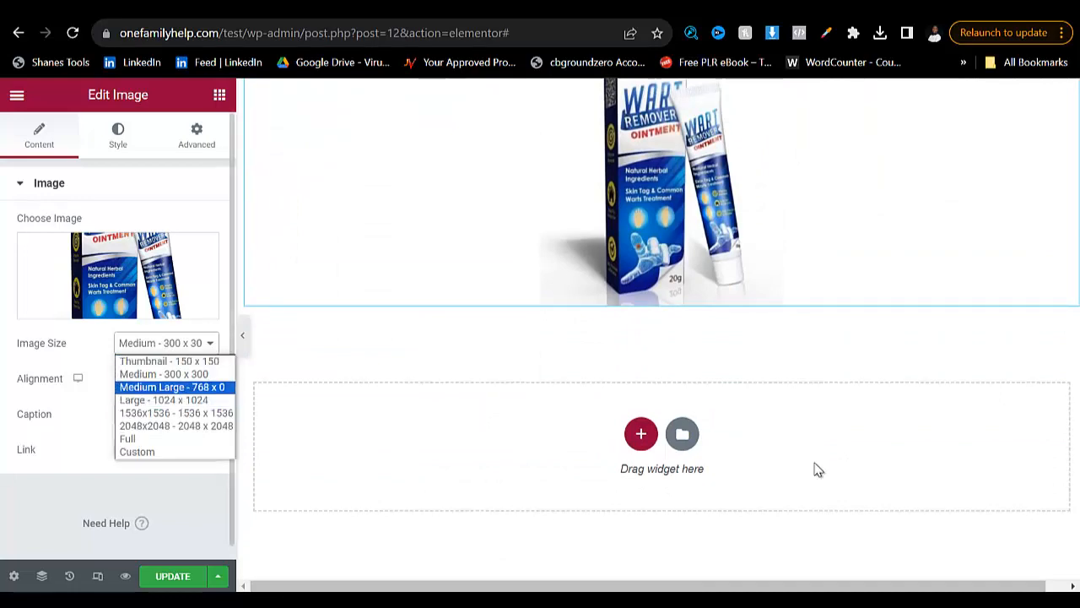
pyautogui.press('Return')
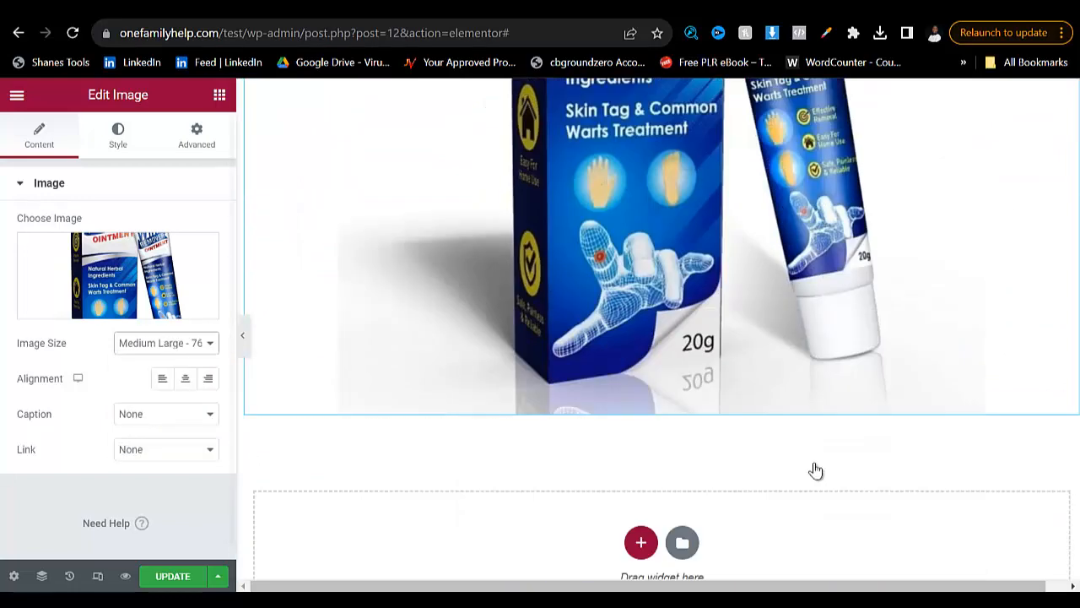
# - Try the Custom and Full image sizes on the product image
pyautogui.click(166, 343)
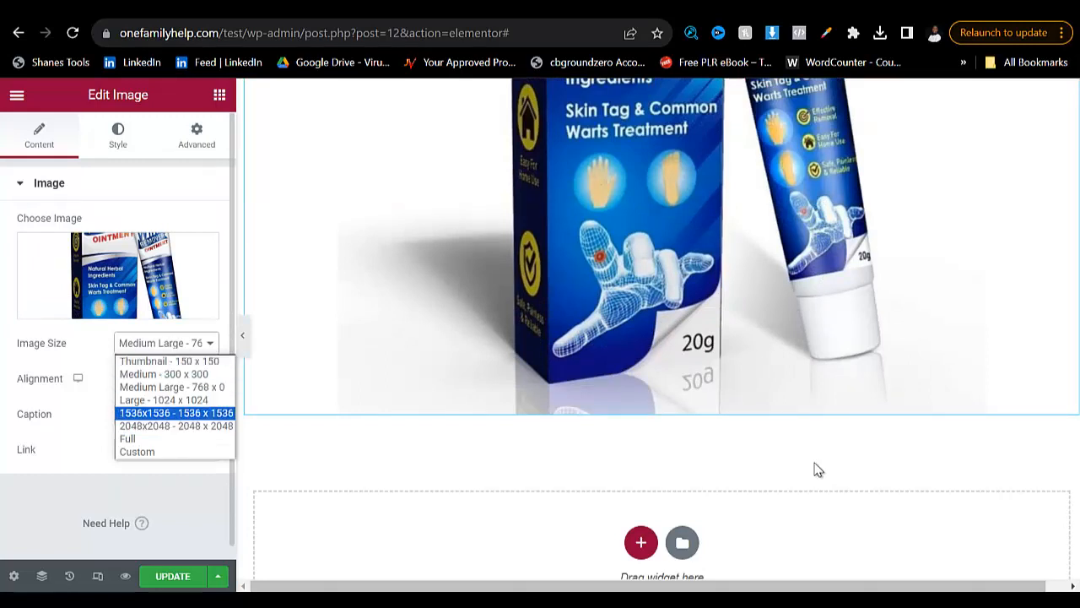
pyautogui.press('Down')
pyautogui.press('Down')
pyautogui.press('Down')
pyautogui.press('Return')
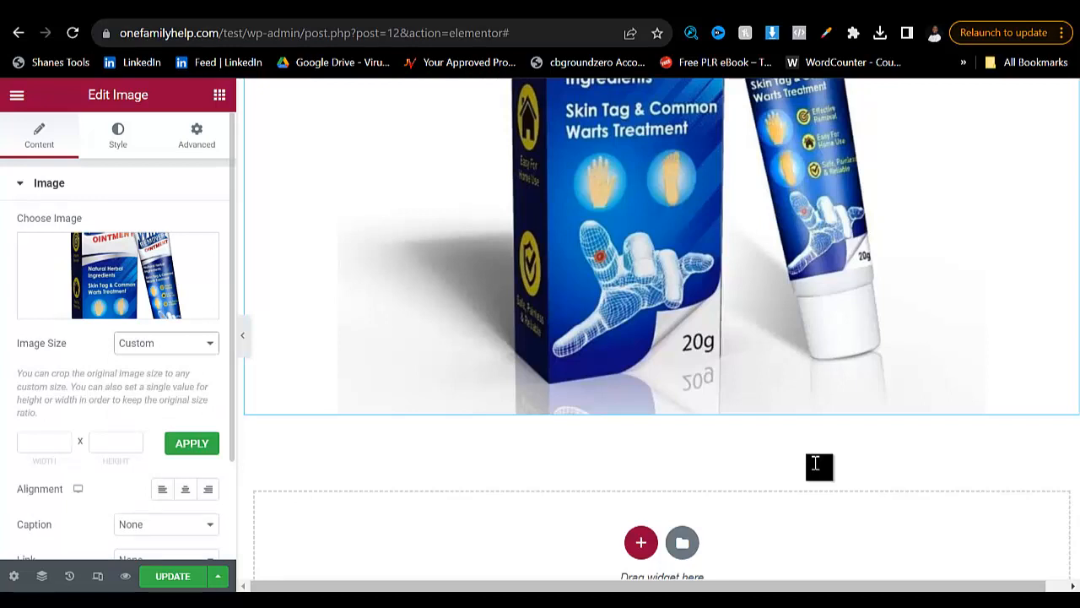
pyautogui.press('Tab')
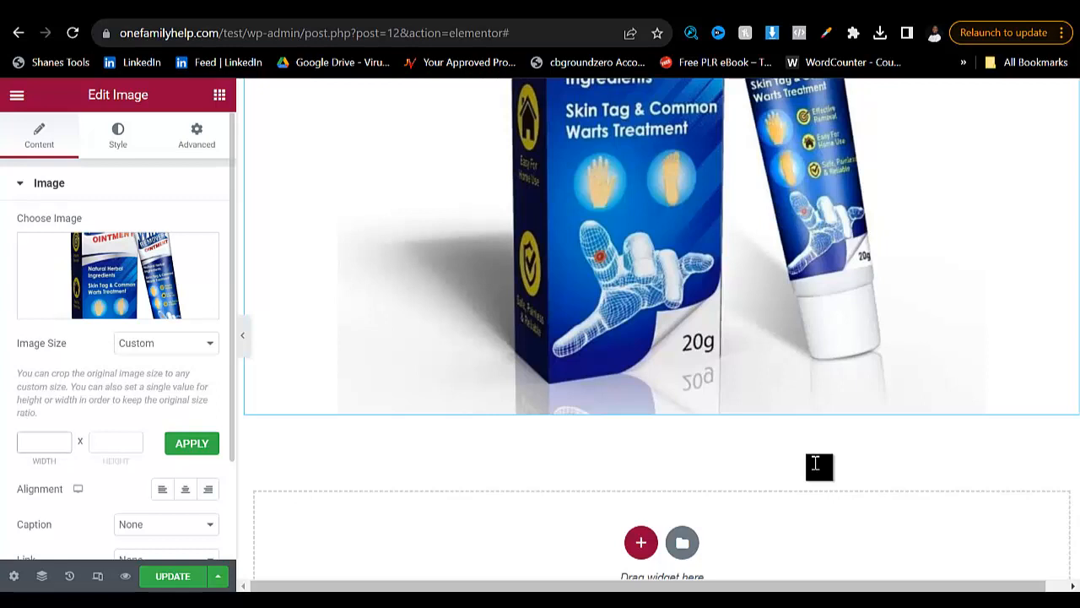
pyautogui.click(166, 343)
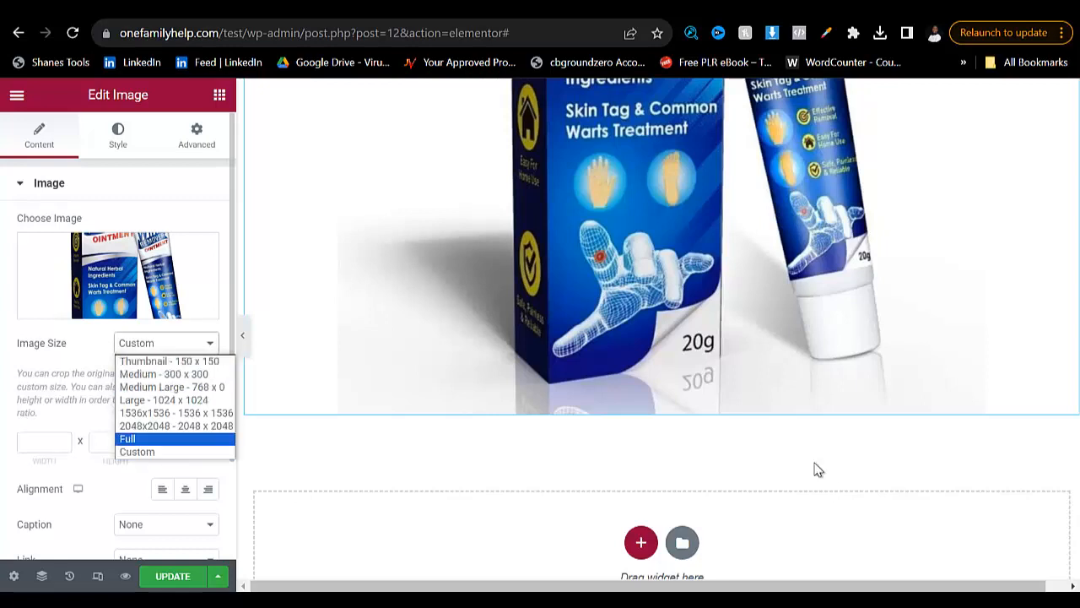
pyautogui.click(175, 439)
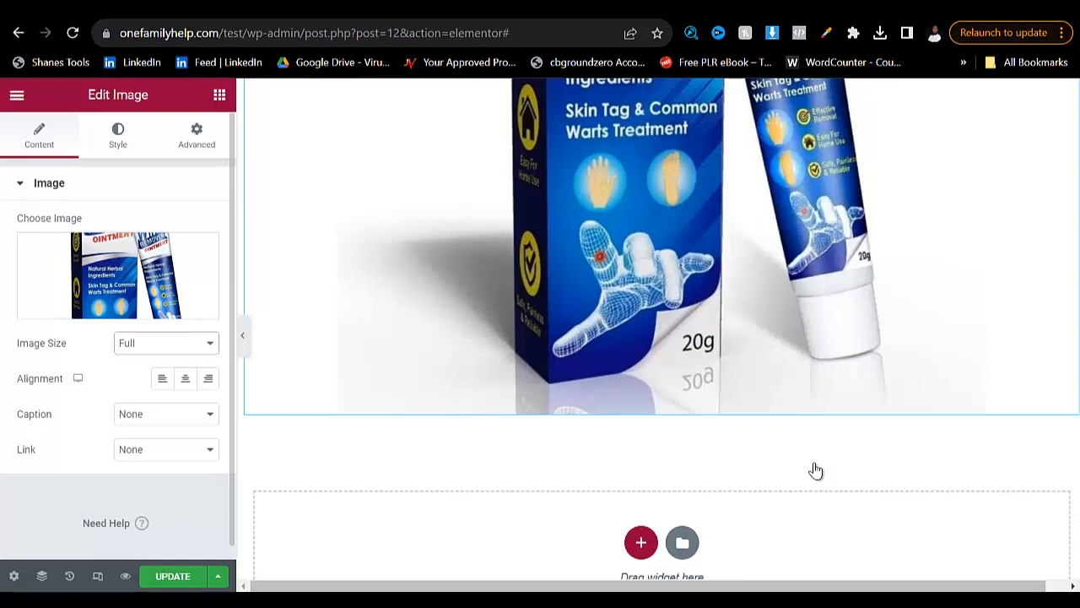
# - Try the Thumbnail - 150 x 150 size on the product image, and settle on Medium - 300 x 300
pyautogui.click(166, 343)
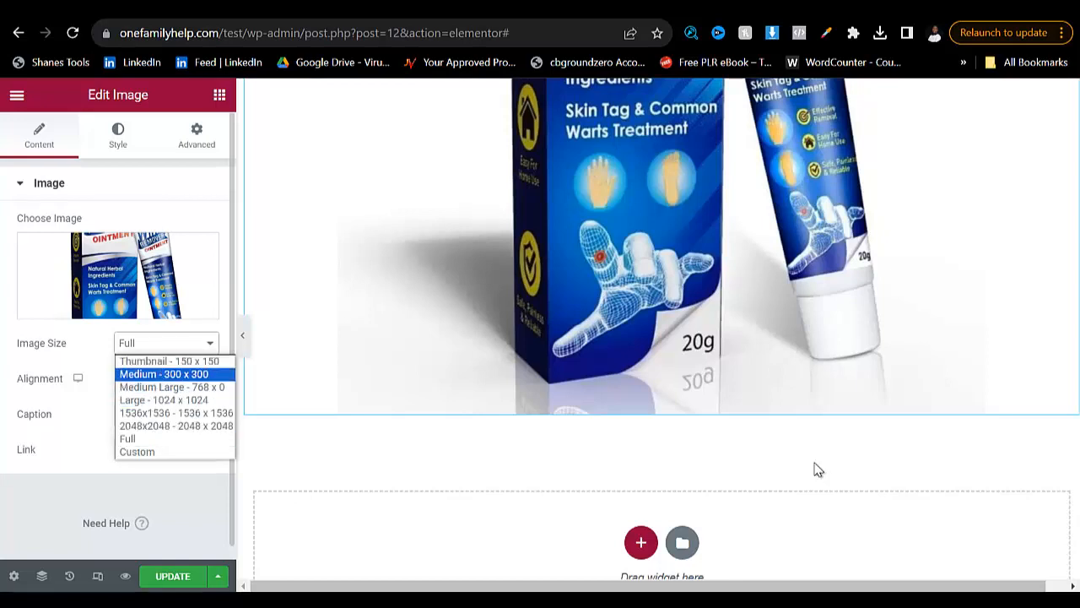
pyautogui.click(169, 361)
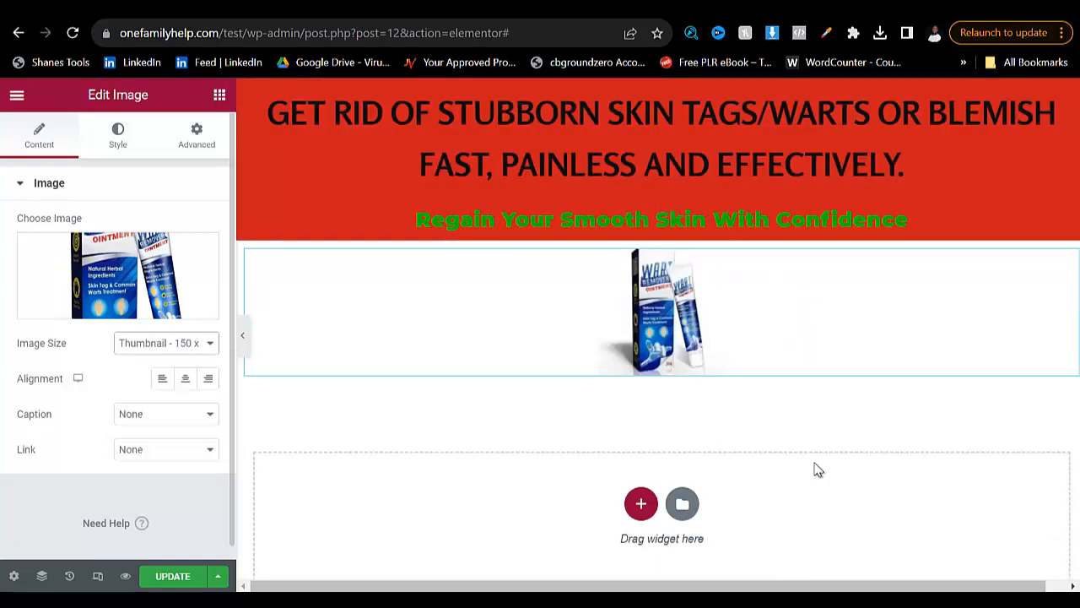
pyautogui.click(166, 342)
pyautogui.click(169, 372)
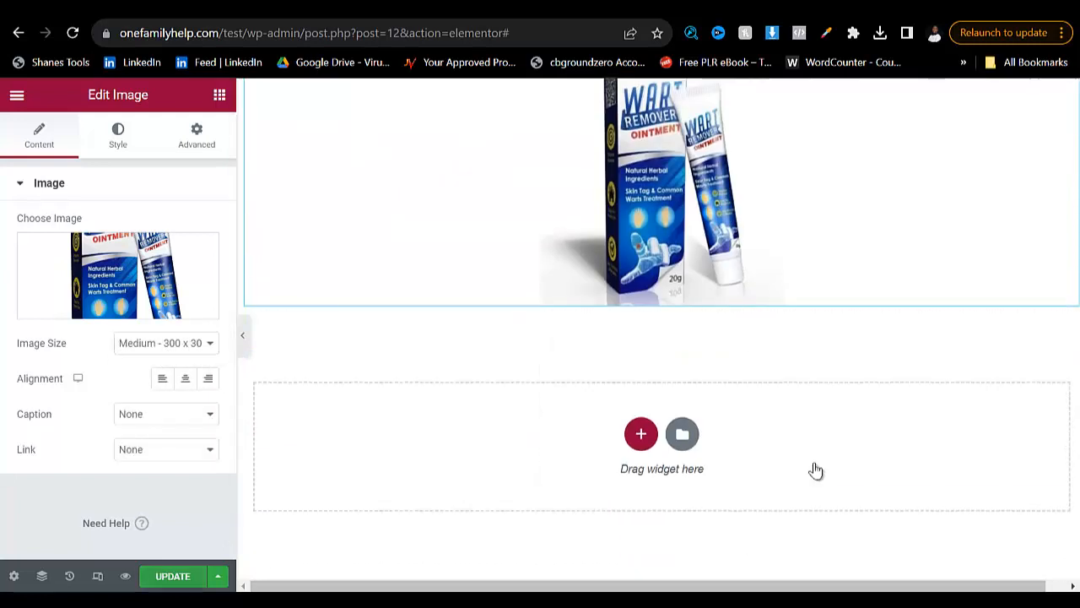
# - Save the page and preview it from the top in the mobile layout
pyautogui.hotkey('ctrl', 's')
pyautogui.scroll(2, 816, 470)
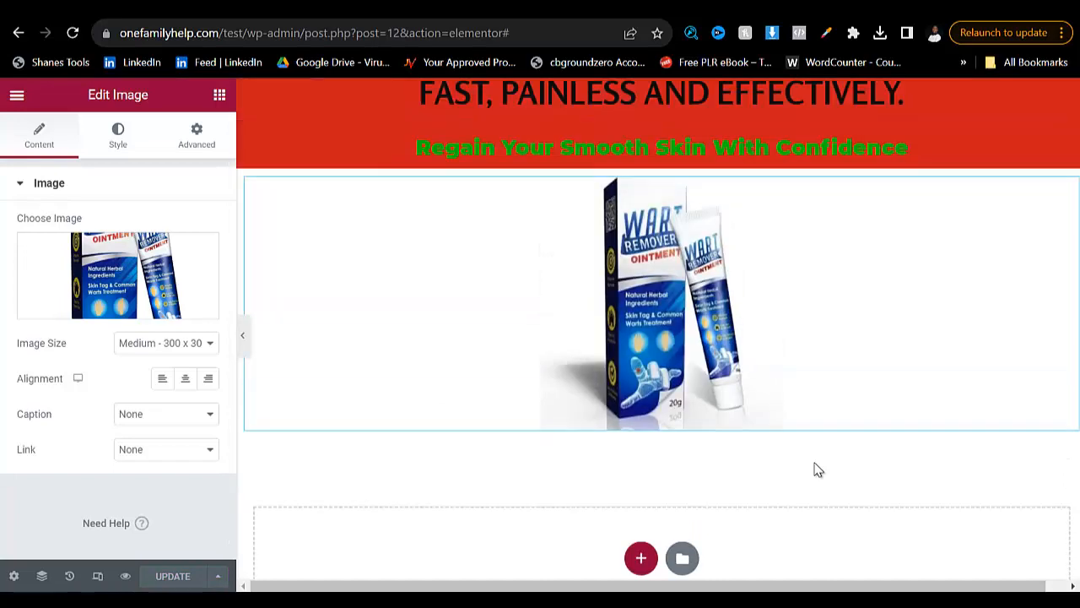
pyautogui.scroll(-3, 816, 469)
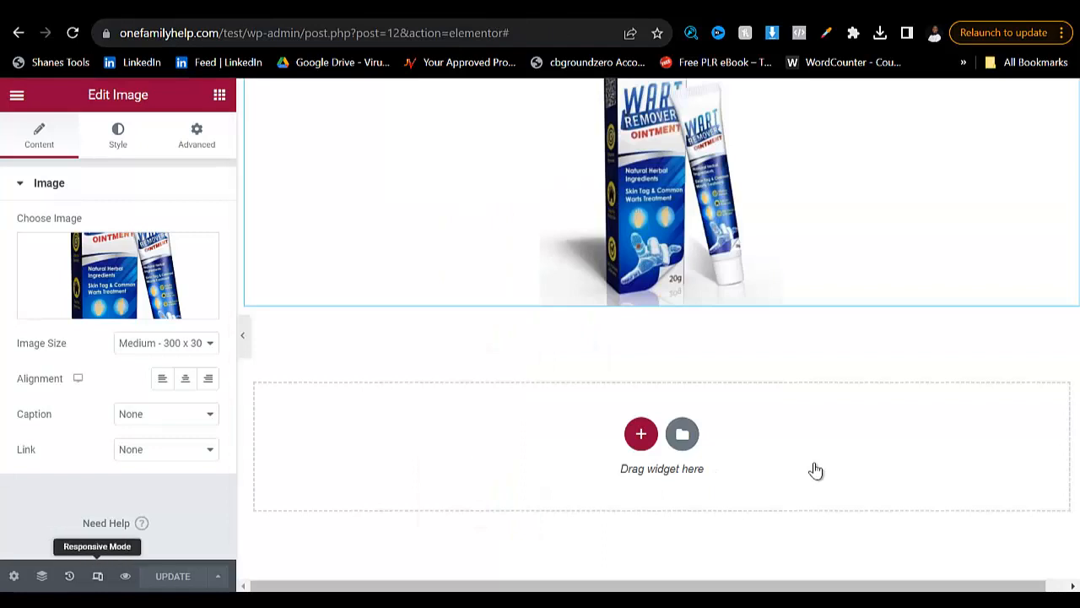
pyautogui.click(97, 576)
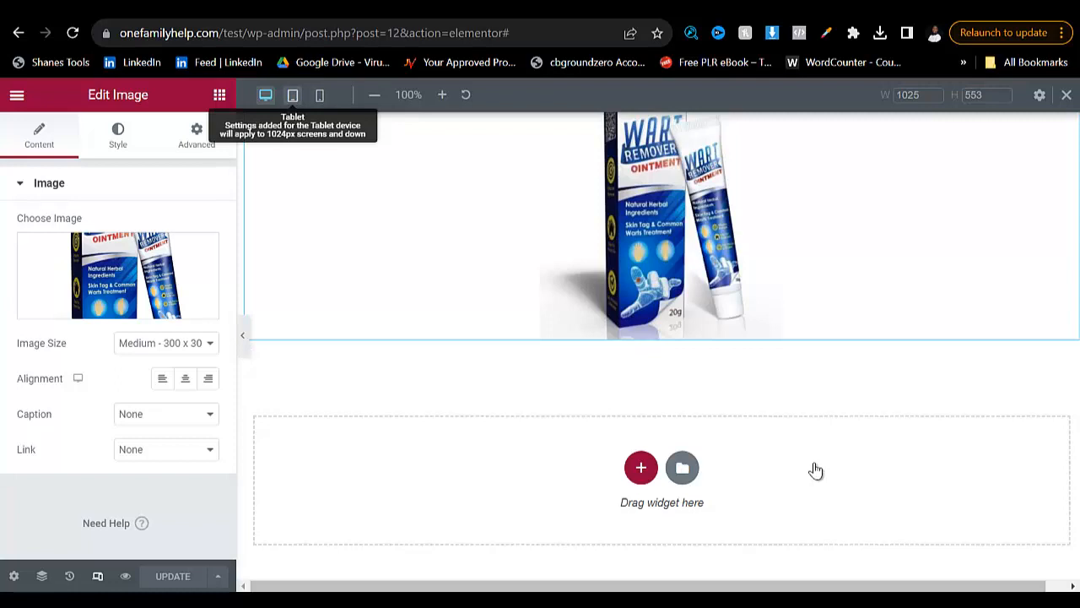
pyautogui.click(319, 95)
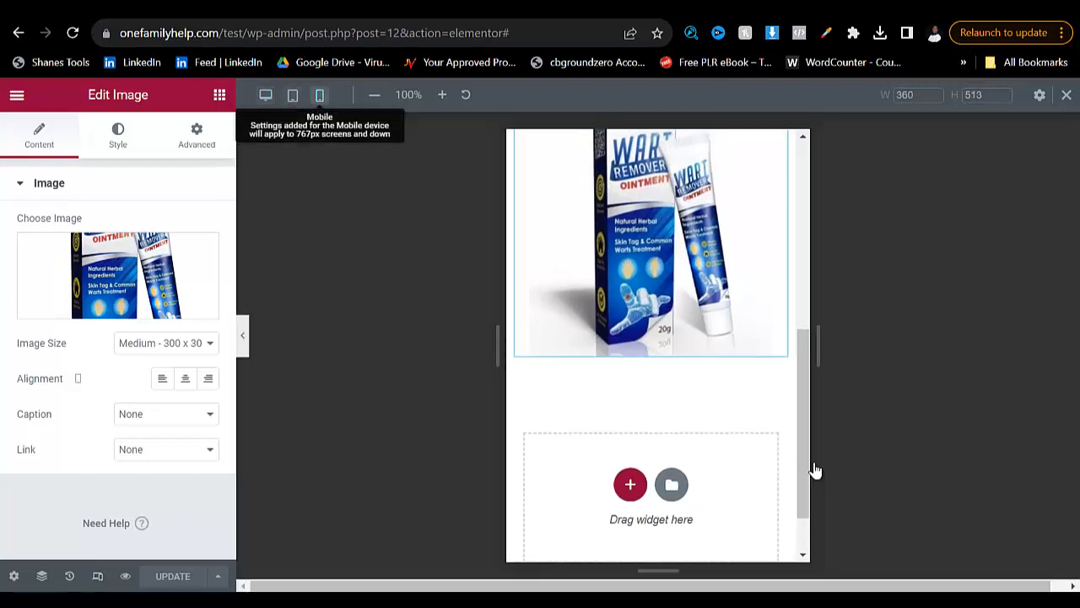
pyautogui.scroll(3, 780, 469)
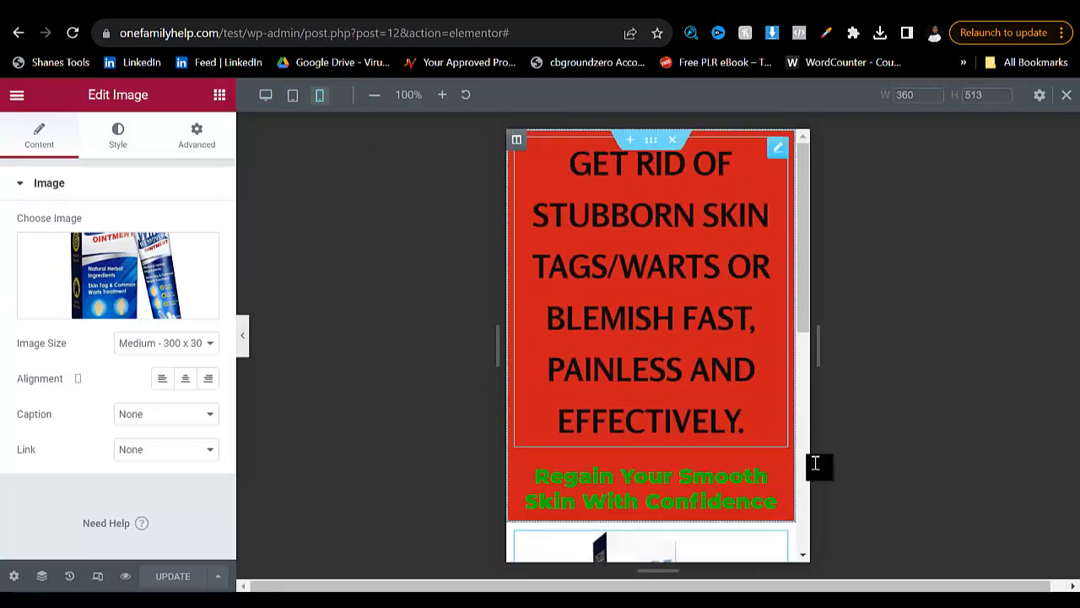
# - Set the main heading's font size for the mobile layout to 24 px
pyautogui.click(782, 438)
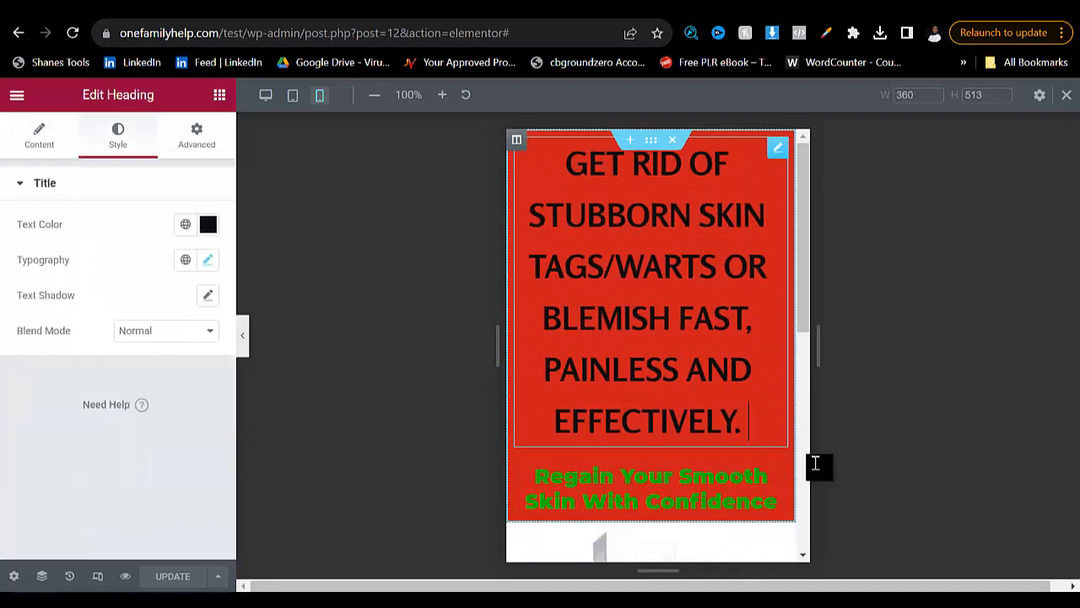
pyautogui.click(39, 135)
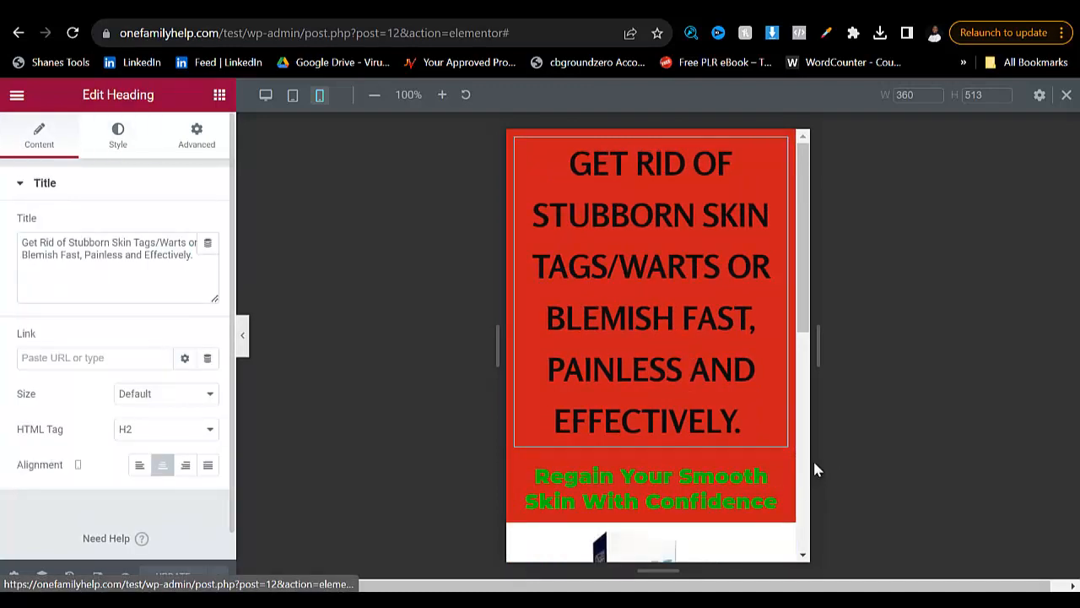
pyautogui.click(118, 135)
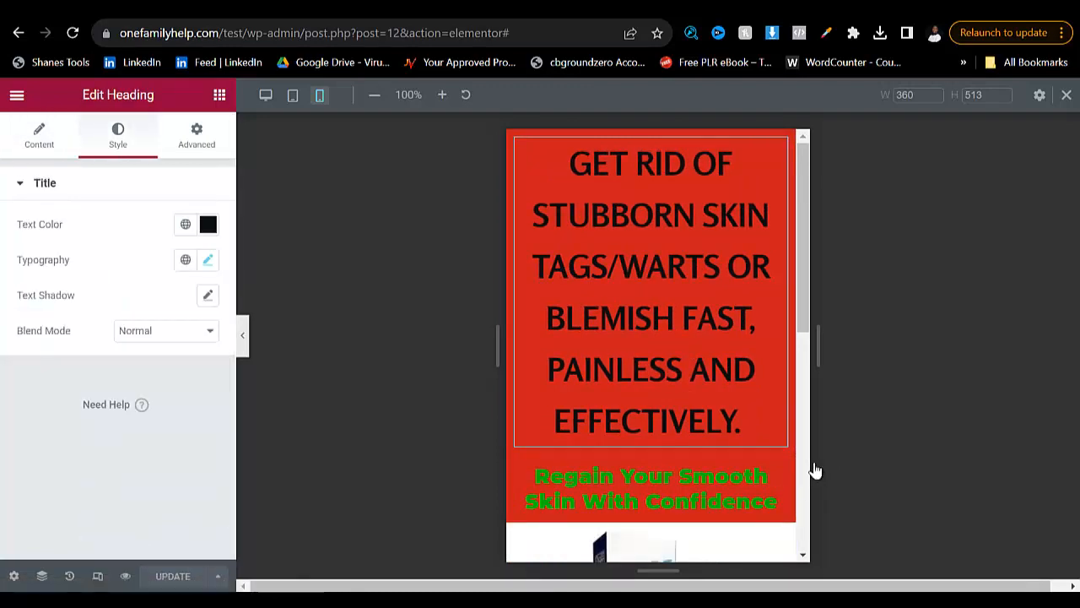
pyautogui.click(207, 260)
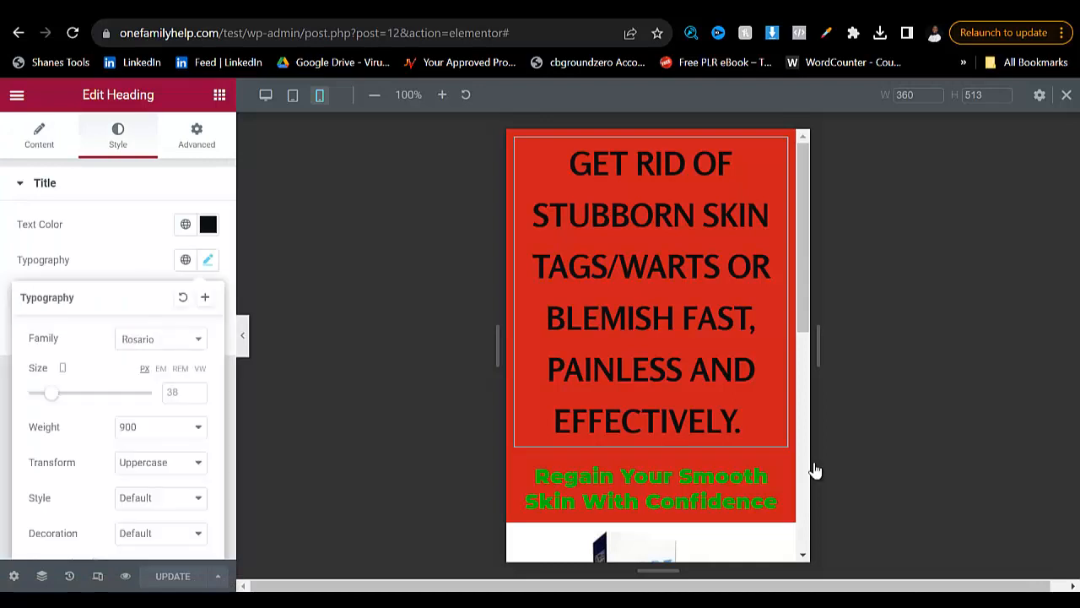
pyautogui.moveTo(51, 392); pyautogui.dragTo(43, 393)
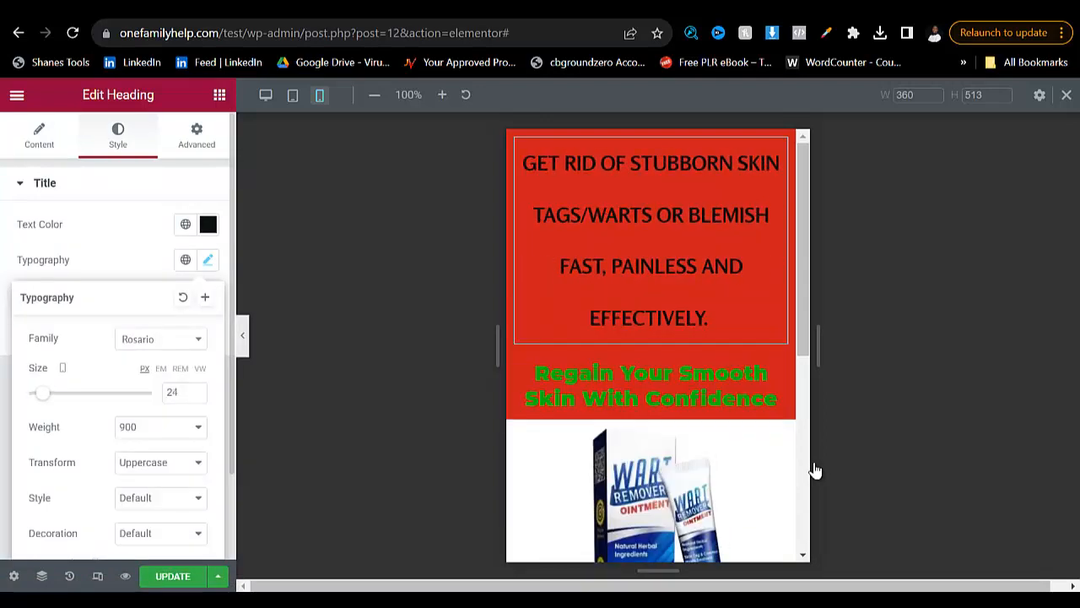
# - Check the mobile layout, save the page, and return to the desktop layout to review the headings and product image
pyautogui.scroll(-5, 659, 380)
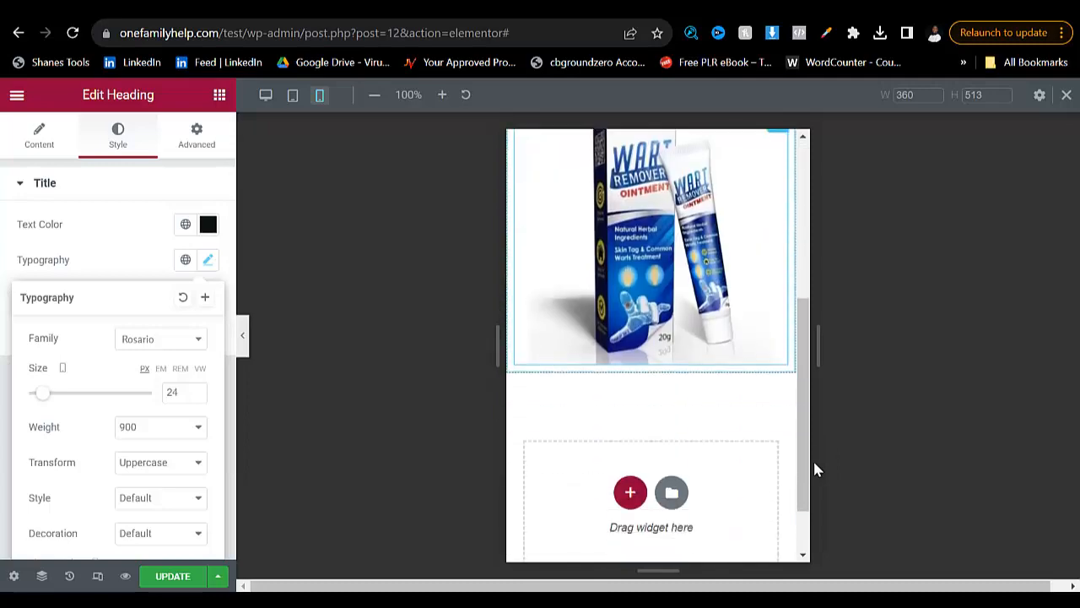
pyautogui.scroll(3, 659, 380)
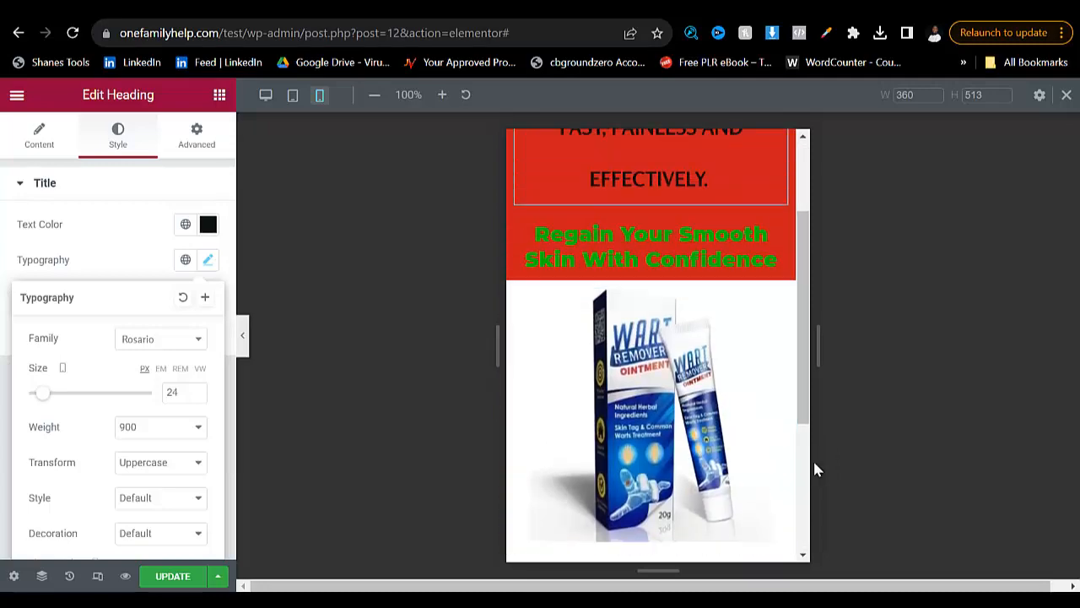
pyautogui.click(172, 576)
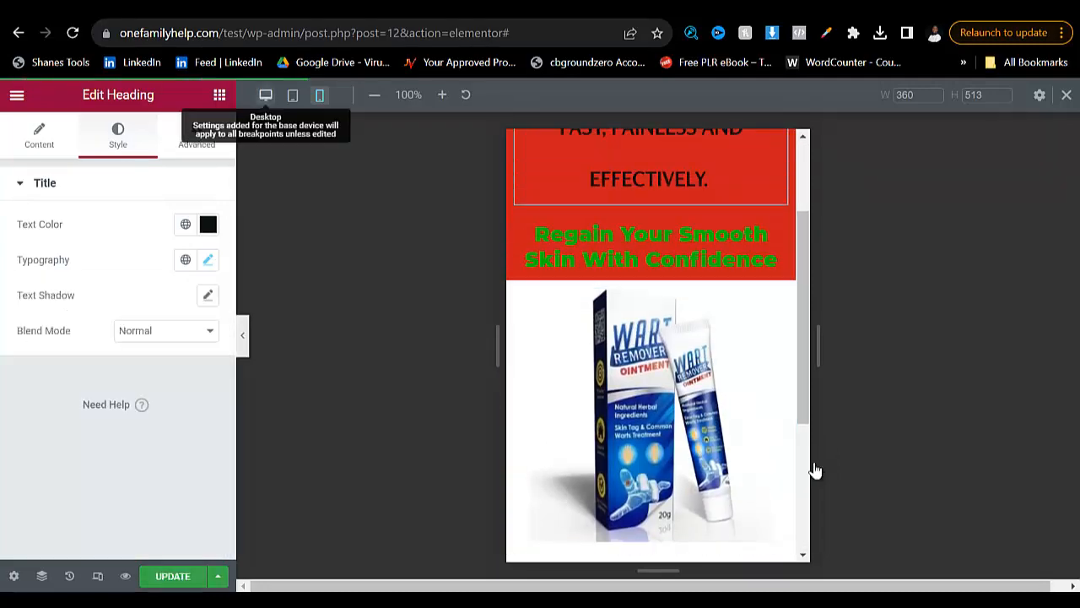
pyautogui.click(265, 94)
pyautogui.scroll(2, 817, 470)
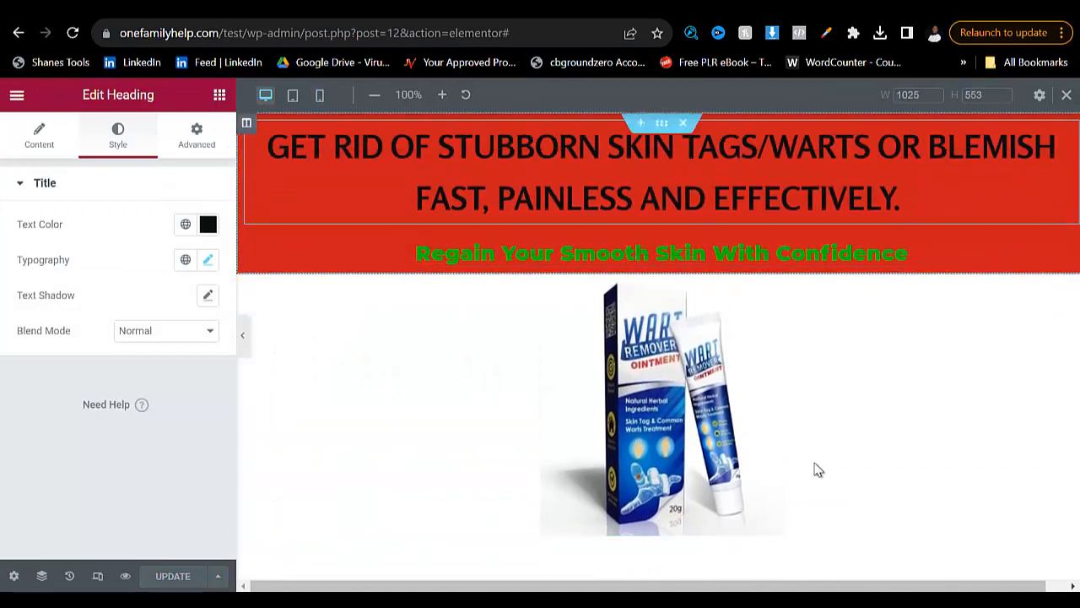
pyautogui.scroll(-4, 817, 470)
pyautogui.scroll(2, 818, 470)
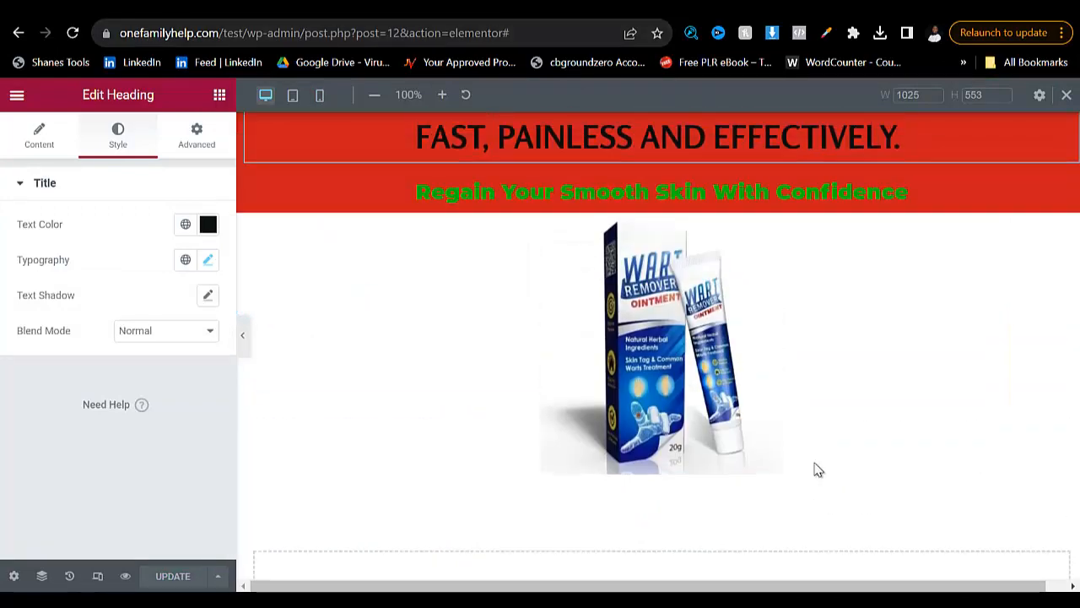
# - Switch to the wart remover reference page and copy the text from MAIN FEATURE through the FAST AND EFFECTIVE paragraph
pyautogui.hotkey('ctrl', 'Tab')
pyautogui.scroll(-8, 818, 470)
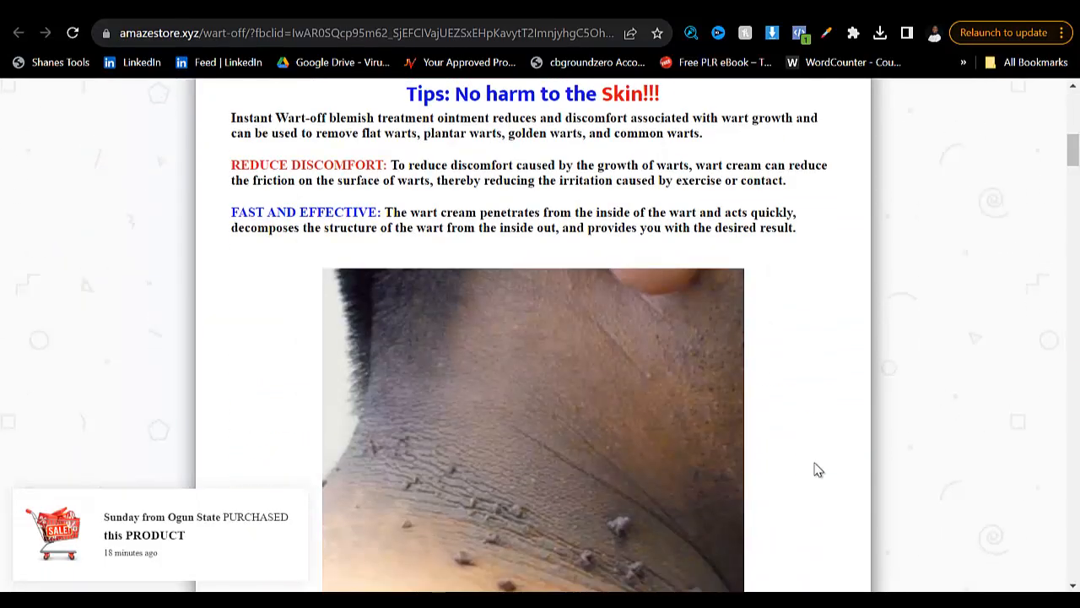
pyautogui.scroll(2, 818, 470)
pyautogui.moveTo(464, 235); pyautogui.dragTo(797, 397)
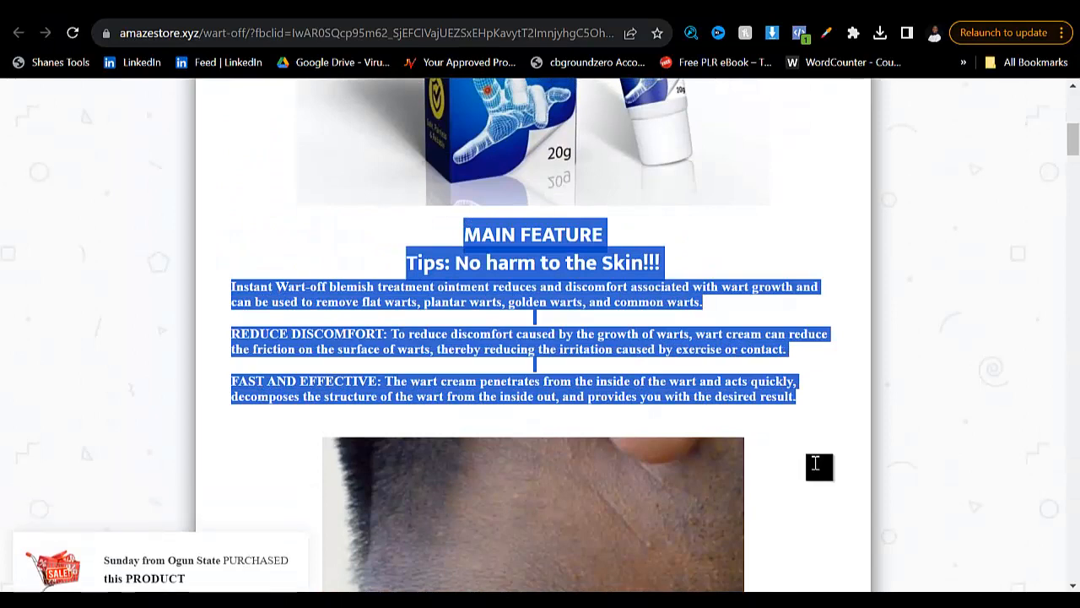
pyautogui.rightClick(815, 464)
pyautogui.click(636, 361)
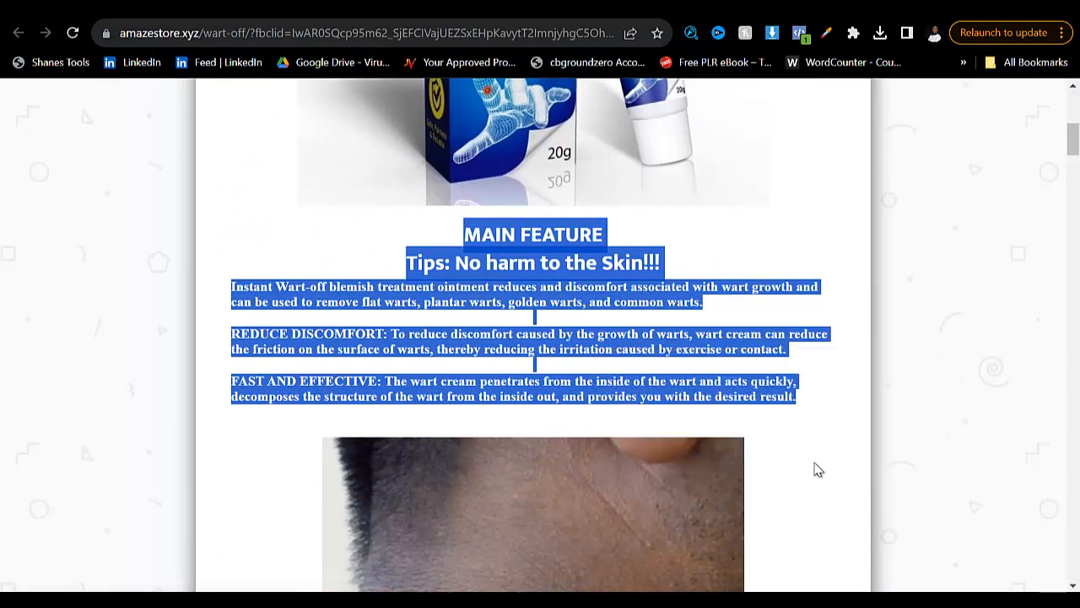
# - Back in the Elementor editor, add a single-column section below the product image and place a two-column Inner Section in it
pyautogui.hotkey('ctrl', 'Tab')
pyautogui.scroll(-2, 818, 470)
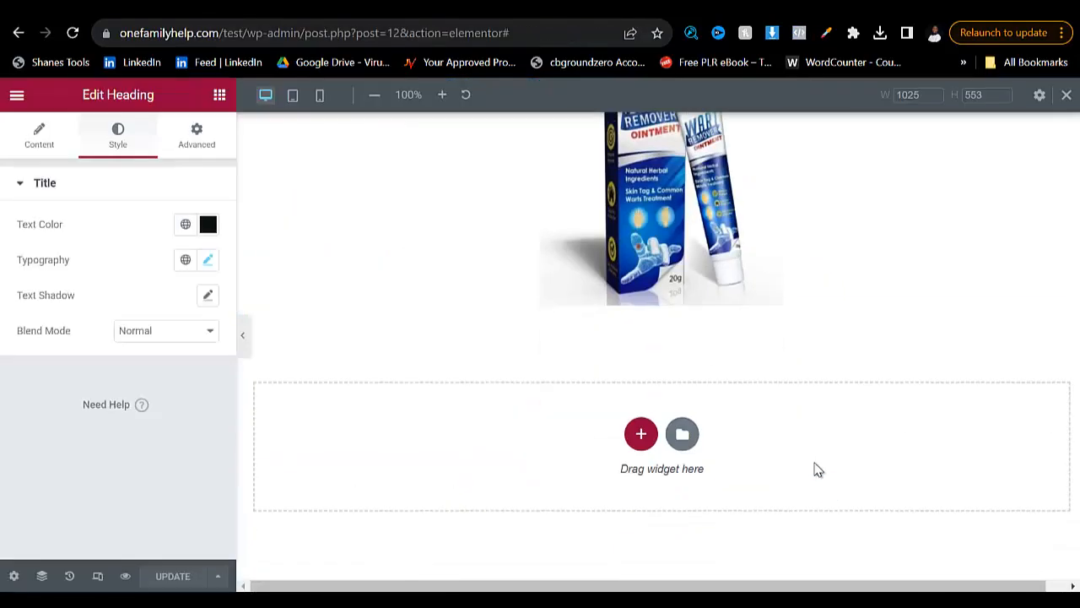
pyautogui.click(642, 434)
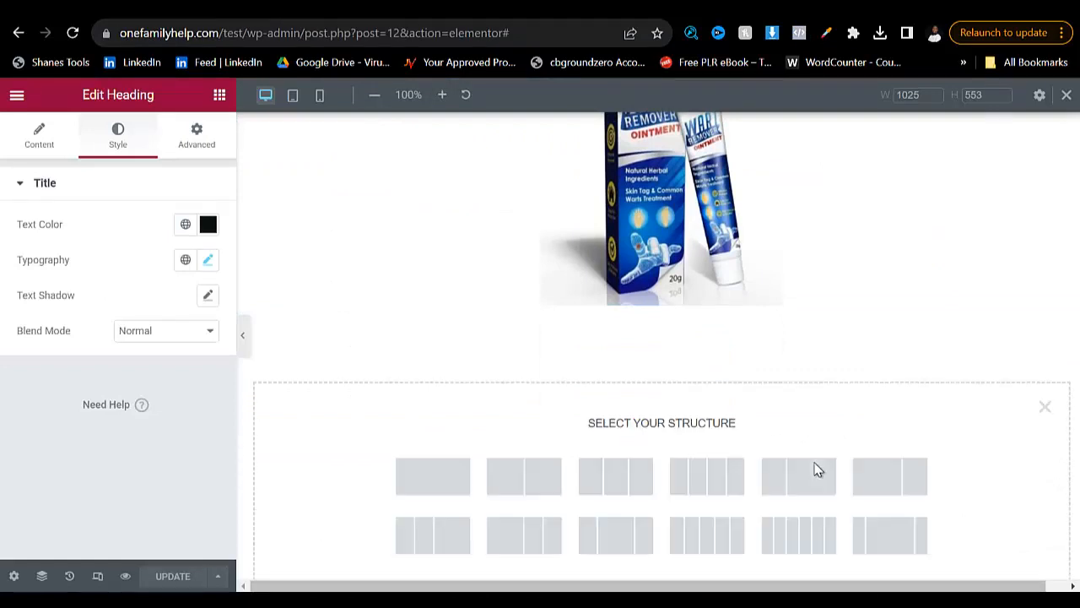
pyautogui.click(433, 476)
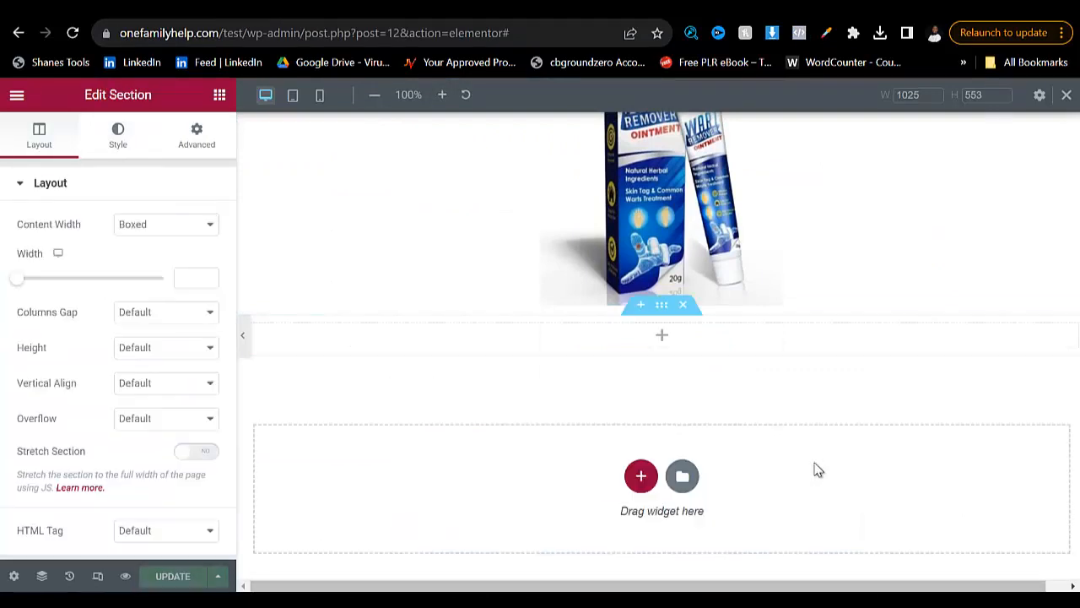
pyautogui.click(661, 335)
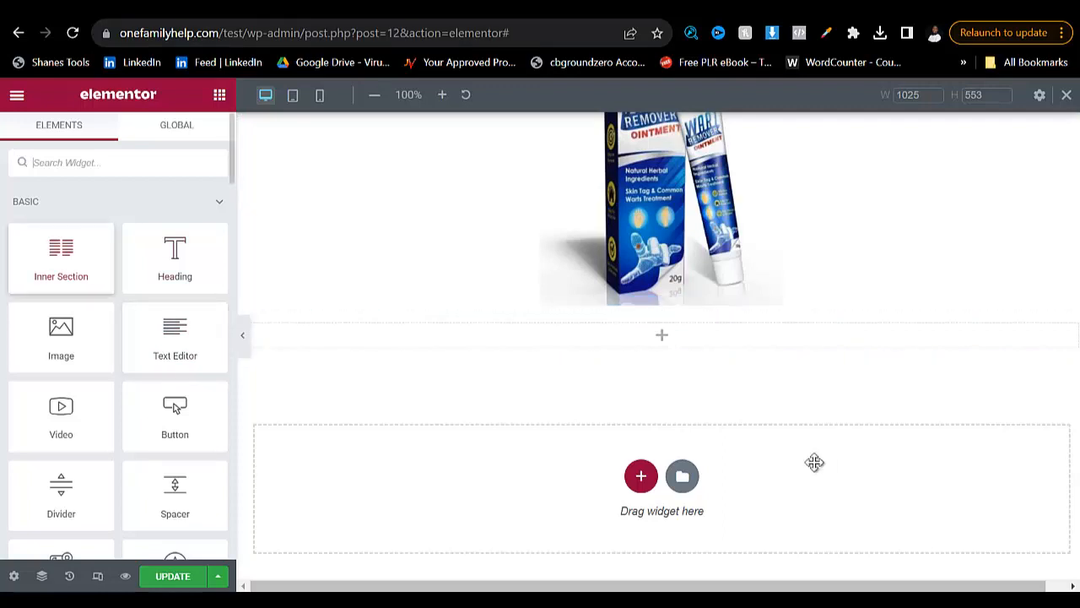
pyautogui.moveTo(61, 253); pyautogui.dragTo(650, 334)
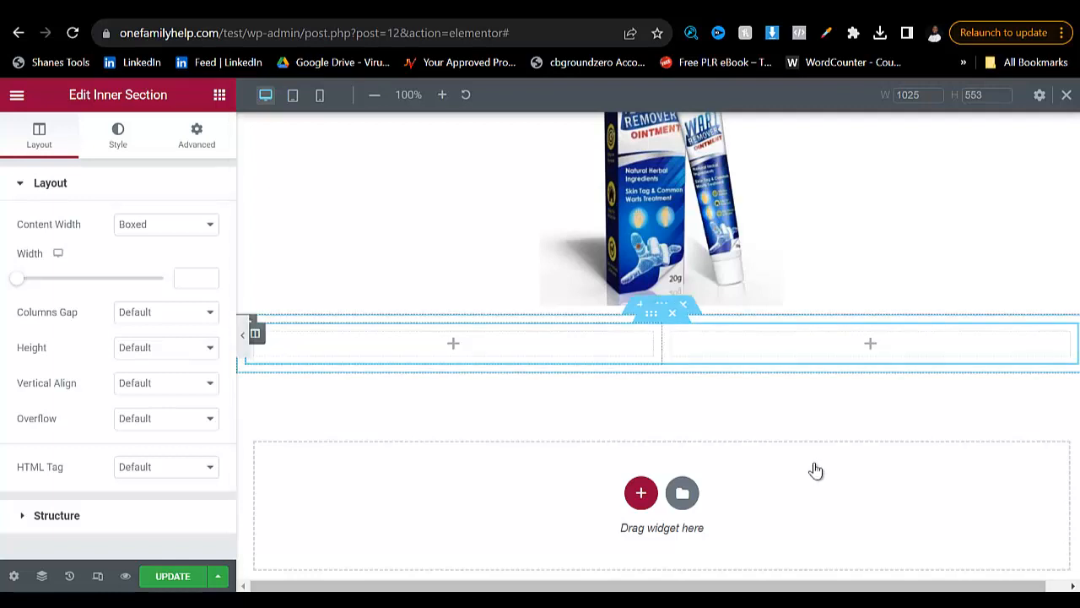
# - Place a Text Editor widget in each of the inner section's two columns
pyautogui.click(219, 94)
pyautogui.moveTo(175, 336); pyautogui.dragTo(398, 361)
pyautogui.click(220, 94)
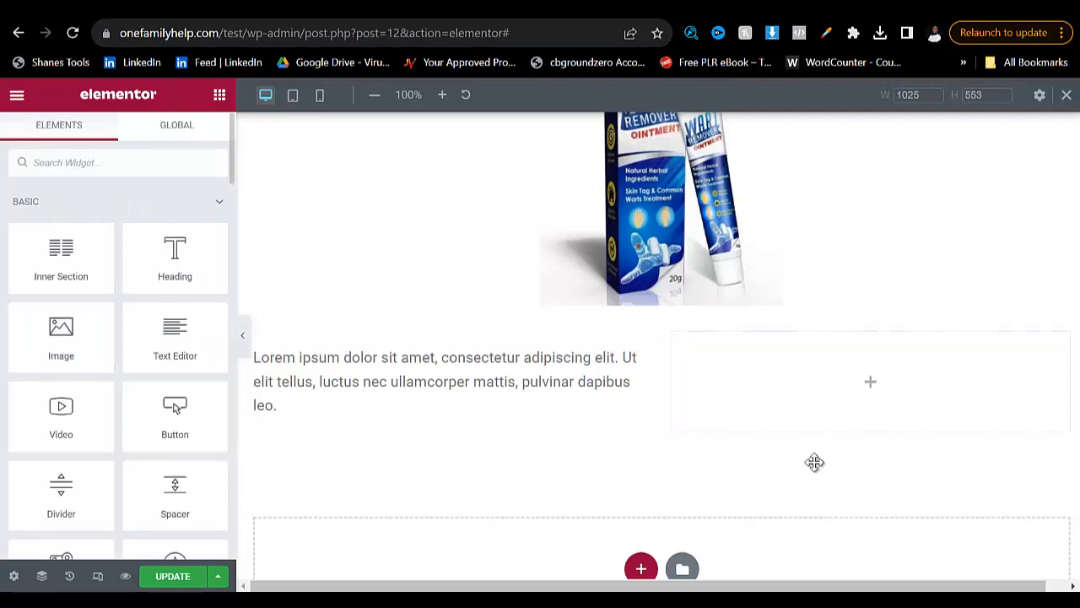
pyautogui.moveTo(814, 462)
pyautogui.mouseDown()
pyautogui.moveTo(819, 475)
pyautogui.moveTo(815, 468)
pyautogui.mouseUp()
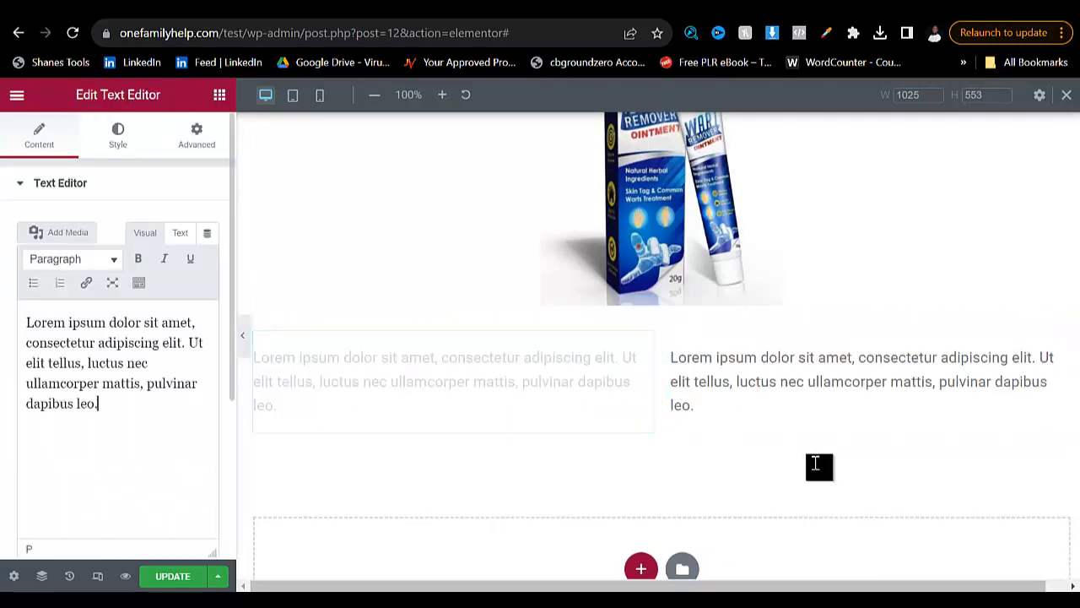
# - Replace the placeholder text in the first column's Text Editor with the copied MAIN FEATURE copy
pyautogui.hotkey('ctrl', 'a')
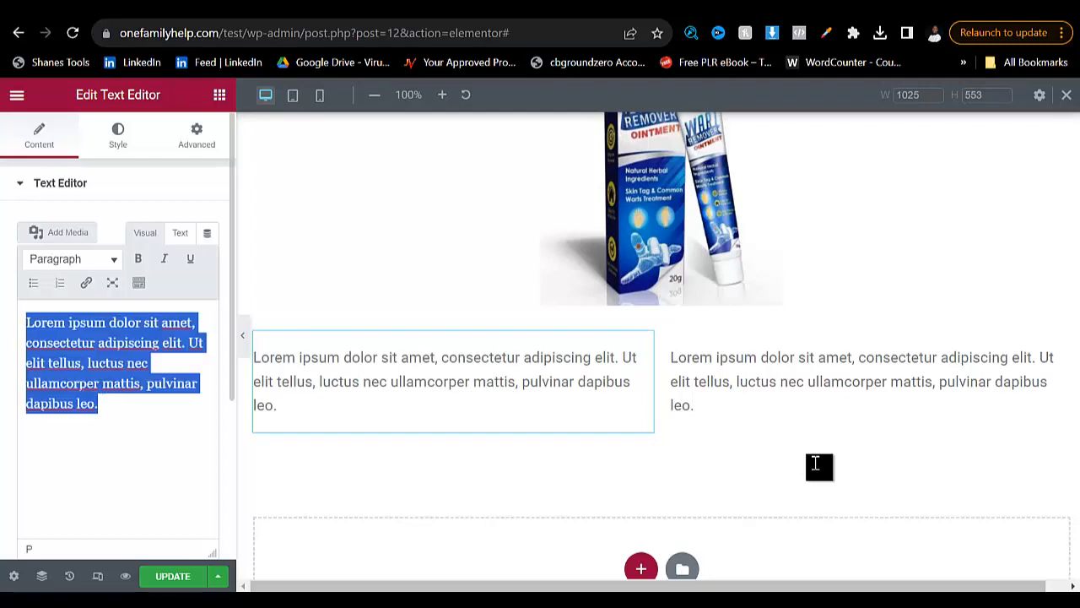
pyautogui.hotkey('ctrl', 'v')
pyautogui.scroll(-4, 815, 463)
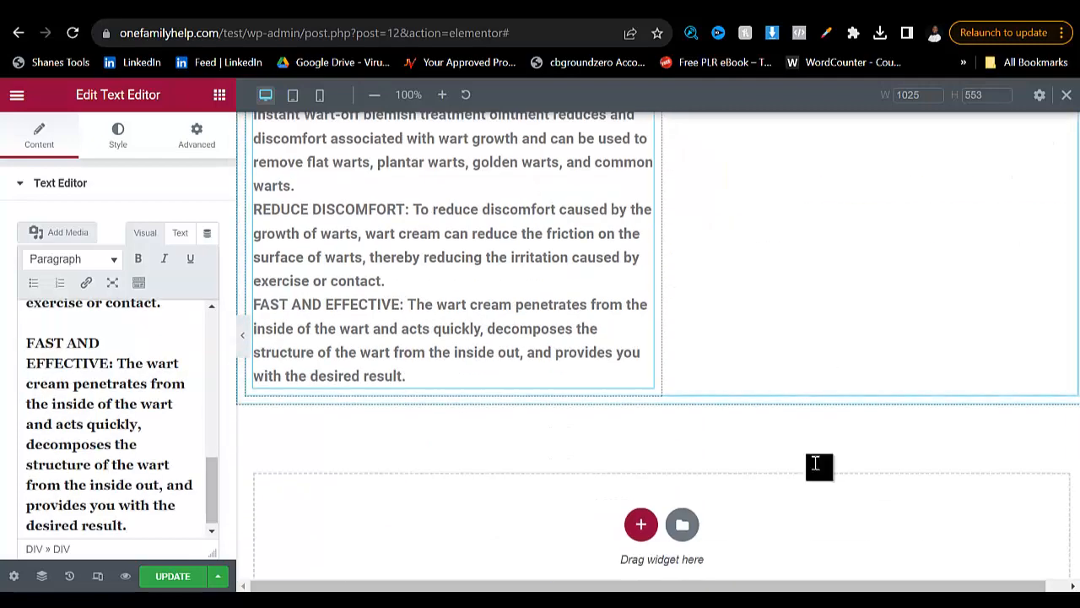
pyautogui.scroll(2, 815, 462)
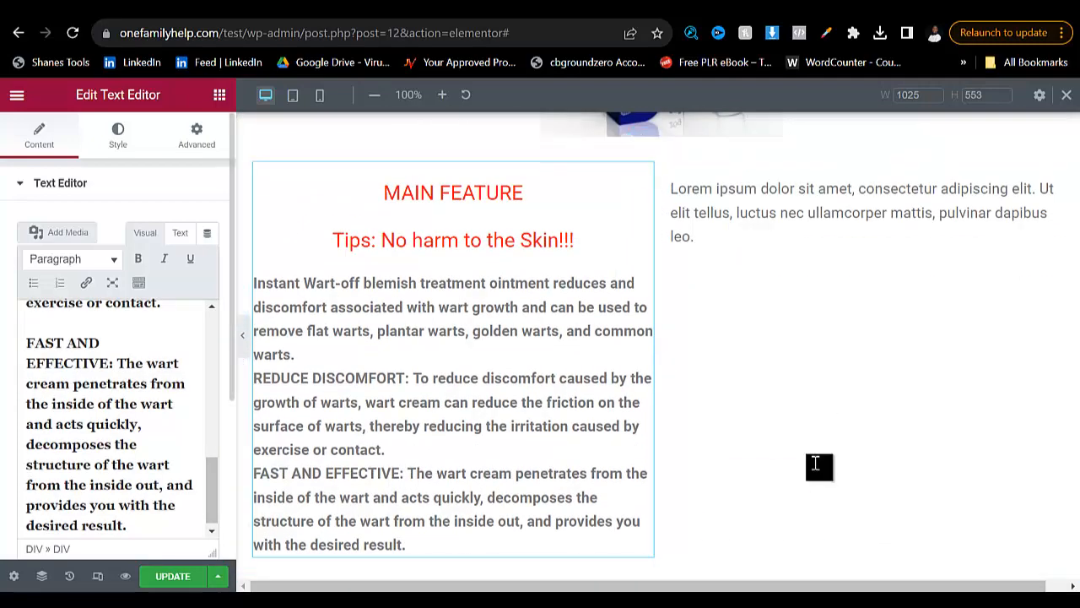
pyautogui.scroll(3, 119, 418)
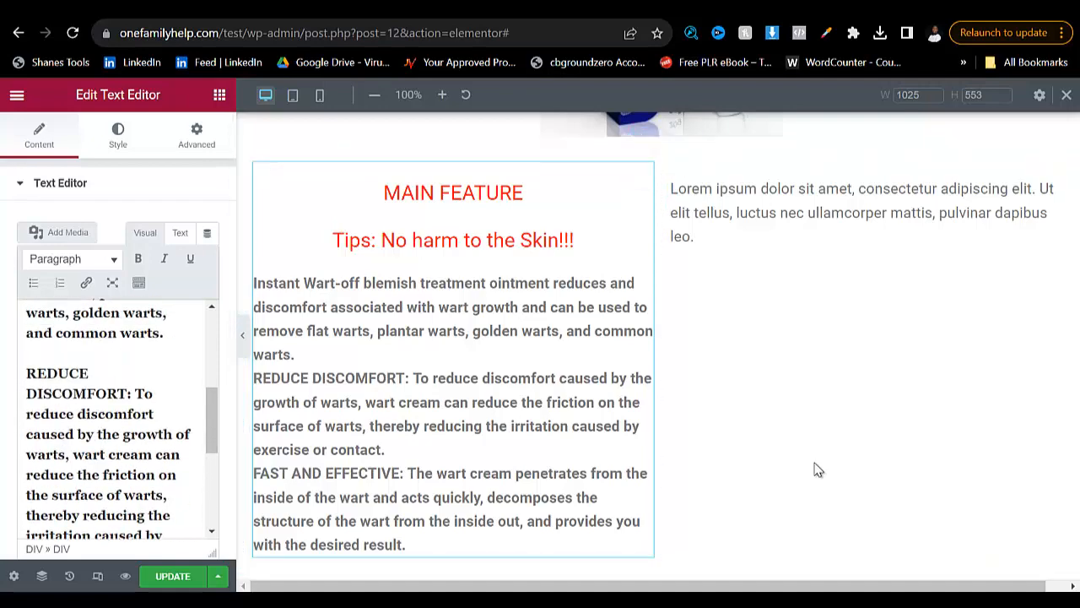
# - Save the neck skin-tag photo from the reference page to Downloads as skin-tag in JPG format, and return to the Elementor editor
pyautogui.hotkey('ctrl', 'Tab')
pyautogui.scroll(-15, 818, 470)
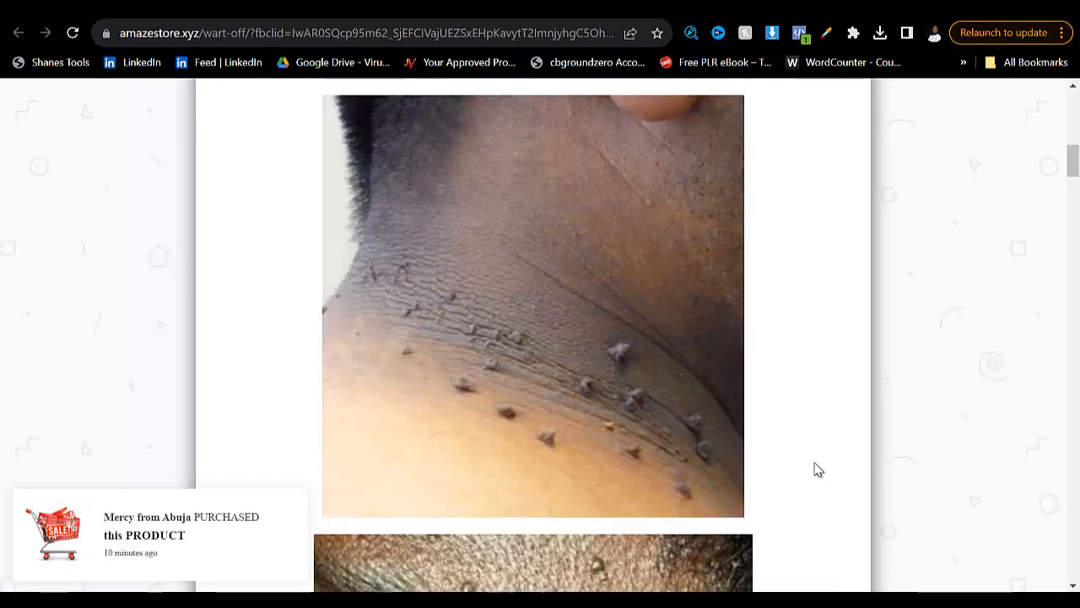
pyautogui.scroll(2, 818, 470)
pyautogui.scroll(8, 818, 470)
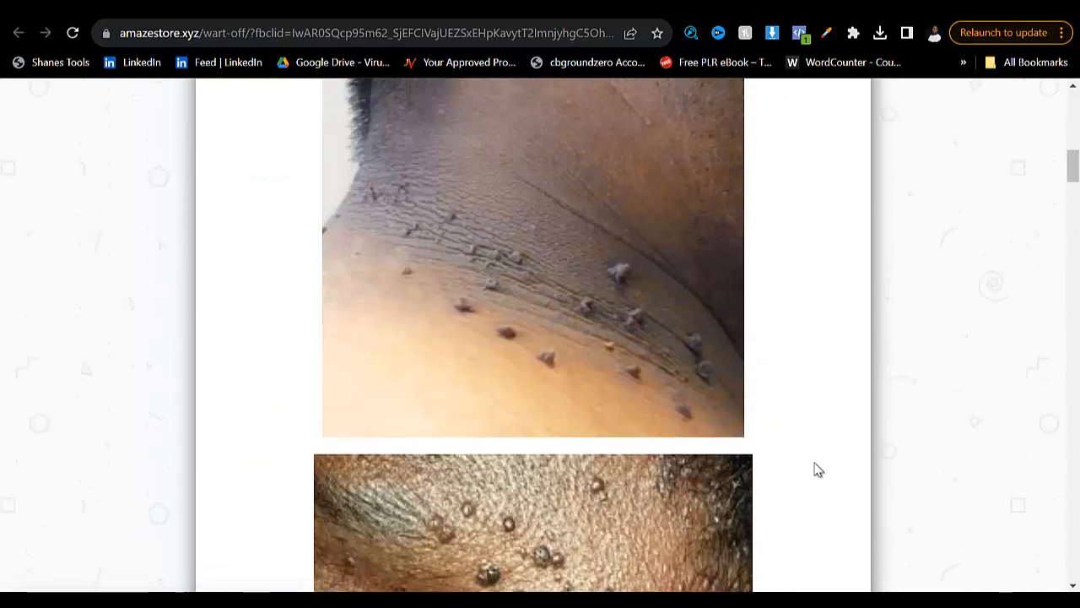
pyautogui.rightClick(542, 255)
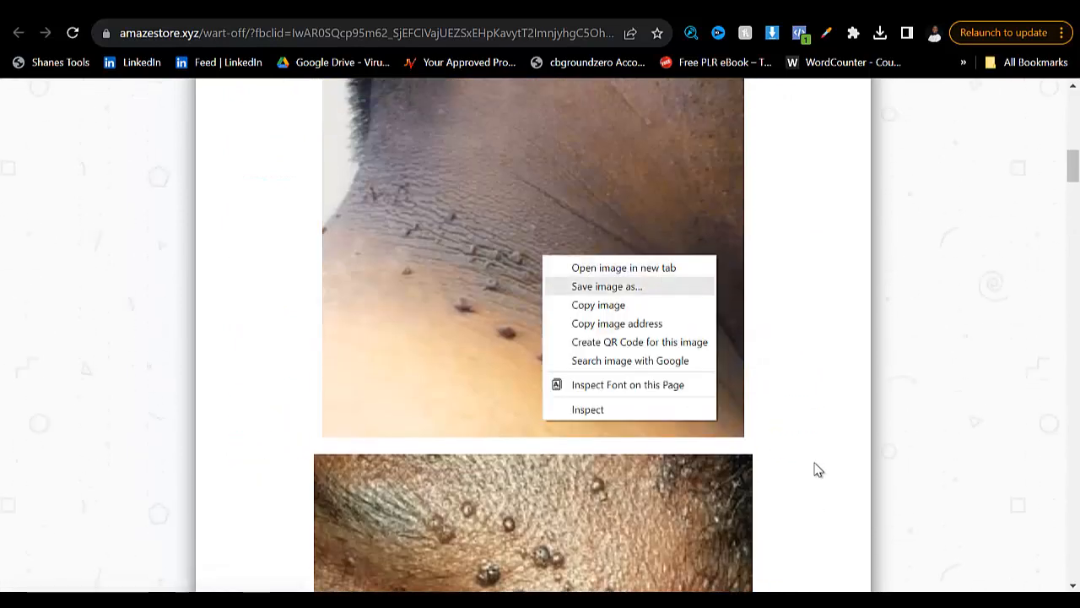
pyautogui.click(601, 285)
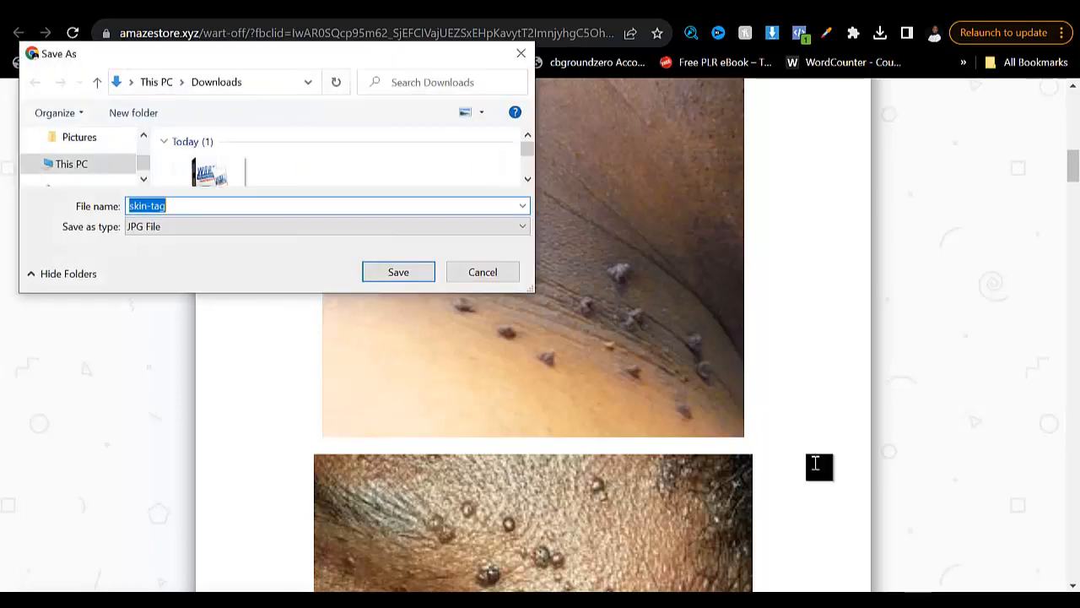
pyautogui.press('Return')
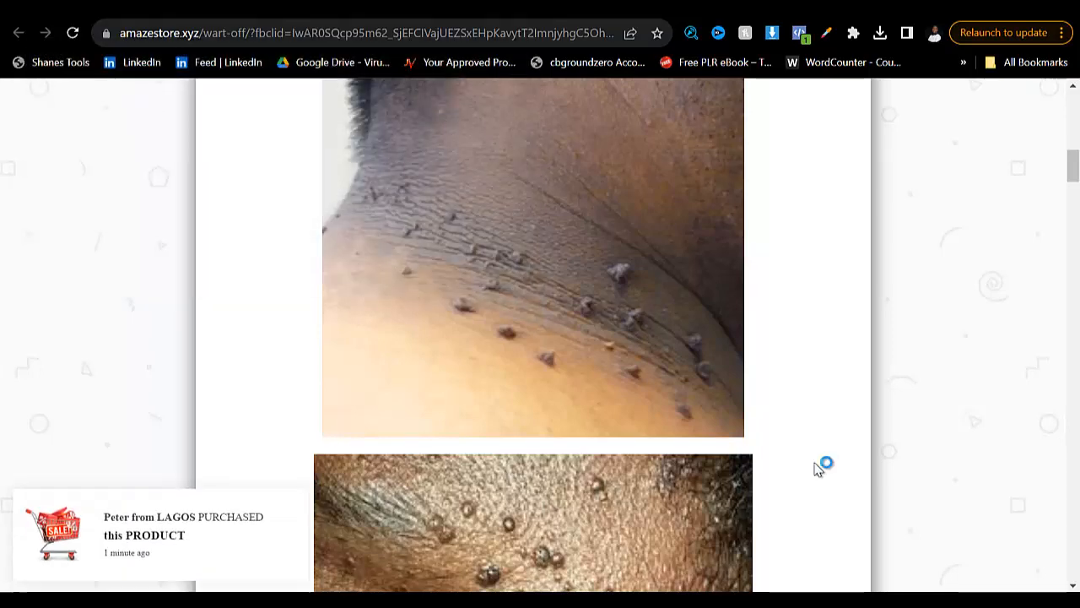
pyautogui.hotkey('ctrl', 'Tab')
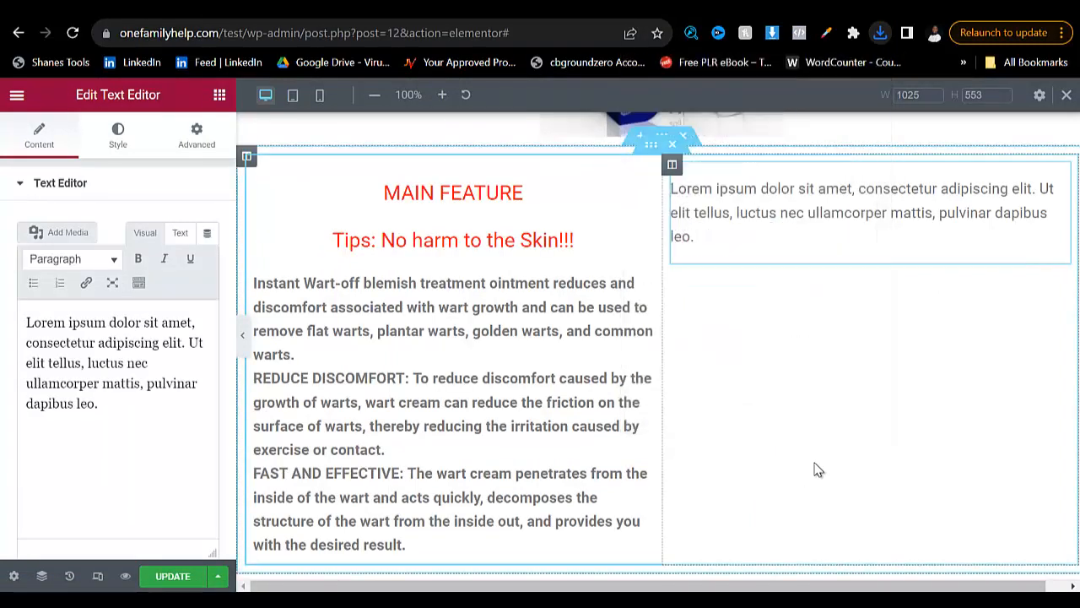
# - Delete the placeholder Text Editor from the inner section's second column and place an Image widget there
pyautogui.rightClick(1061, 172)
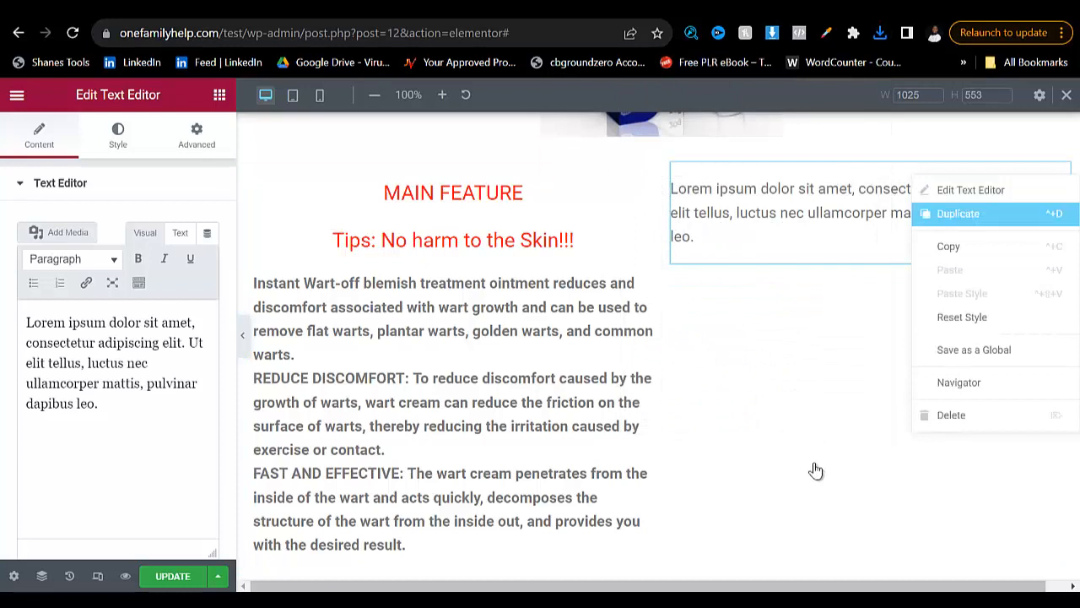
pyautogui.press('Delete')
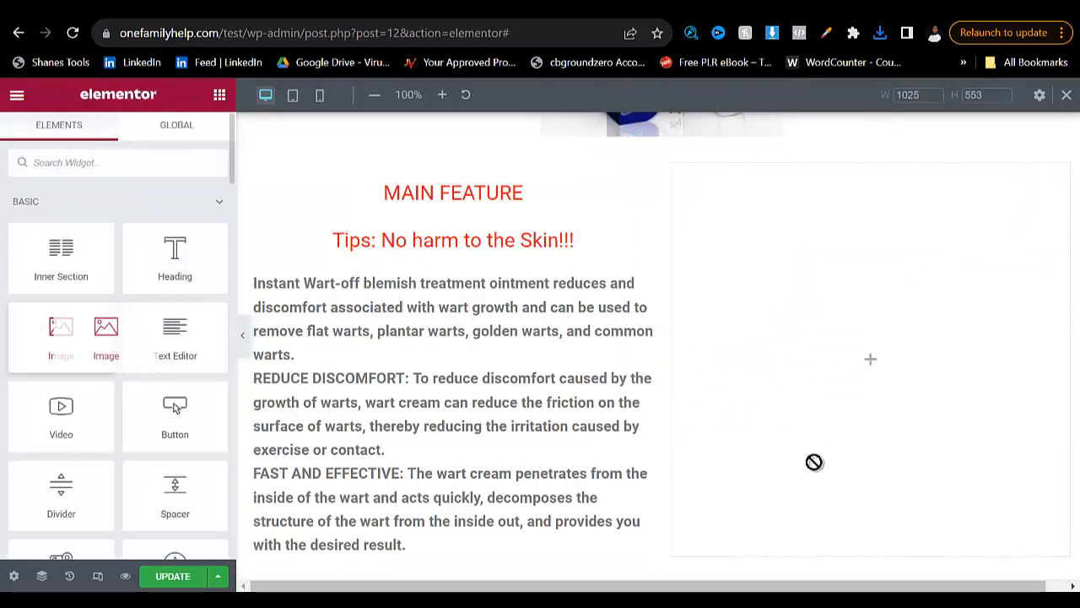
pyautogui.moveTo(814, 462)
pyautogui.mouseDown()
pyautogui.moveTo(820, 474)
pyautogui.moveTo(815, 464)
pyautogui.mouseUp()
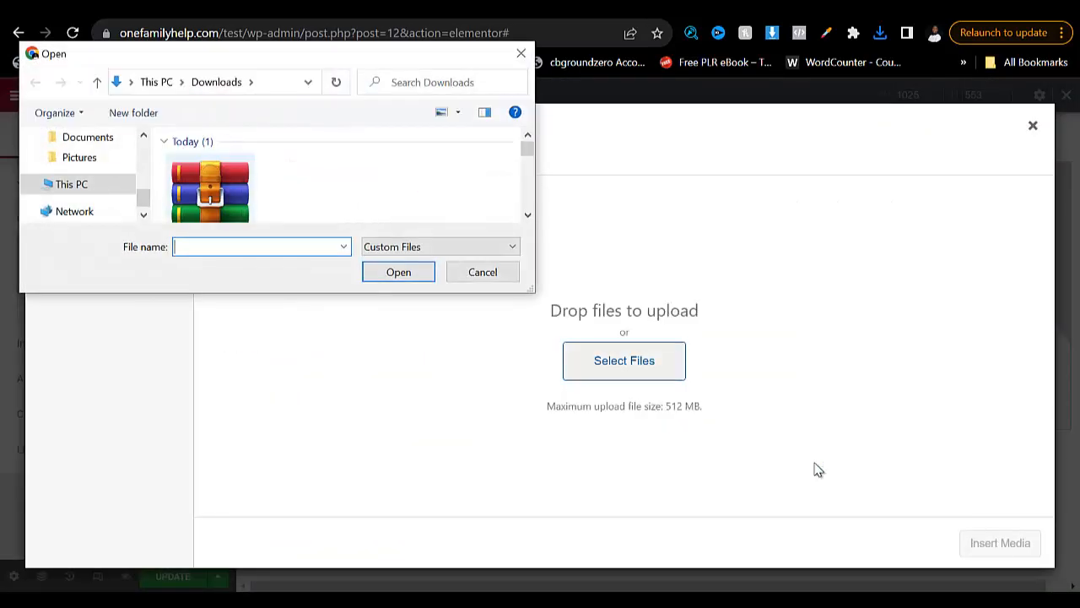
# - Upload the skin-tag image from Downloads to the media library and insert it into the second column's Image widget
pyautogui.click(210, 189)
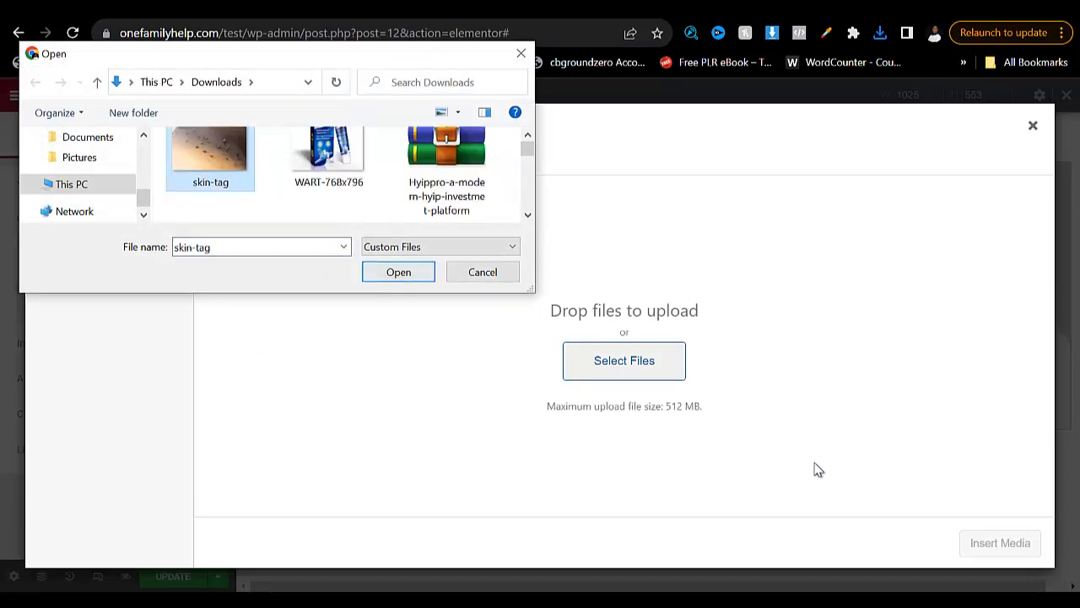
pyautogui.press('Return')
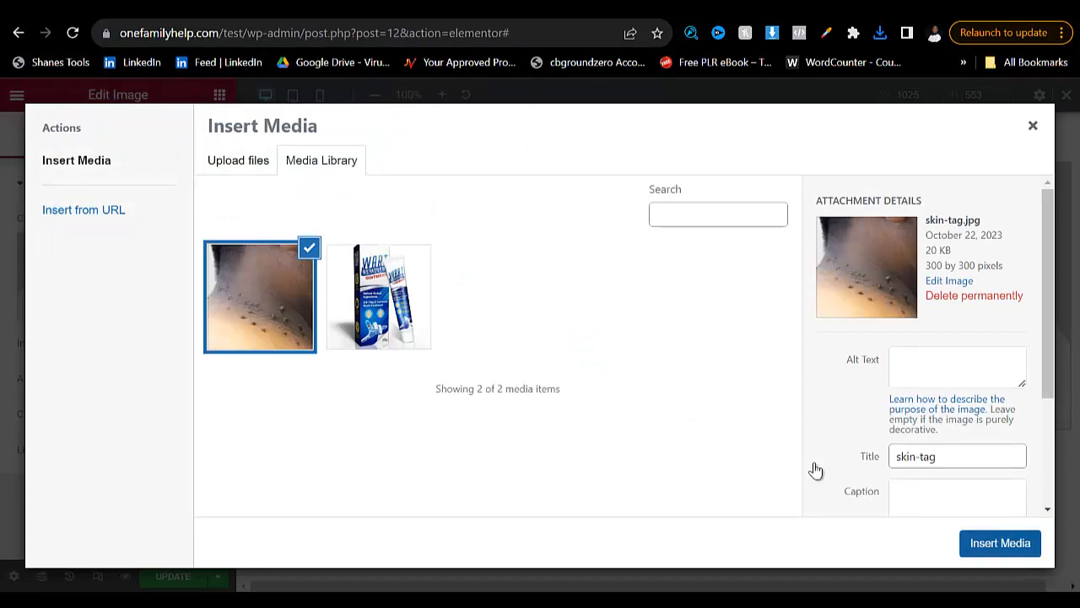
pyautogui.press('Return')
pyautogui.scroll(-3, 817, 470)
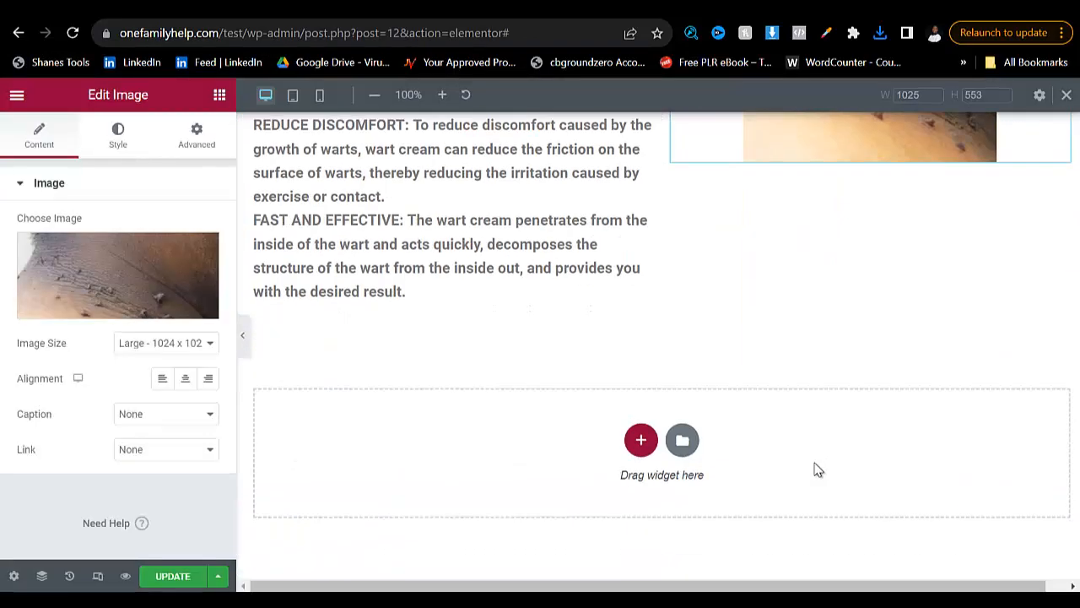
pyautogui.scroll(5, 817, 470)
pyautogui.scroll(-5, 815, 470)
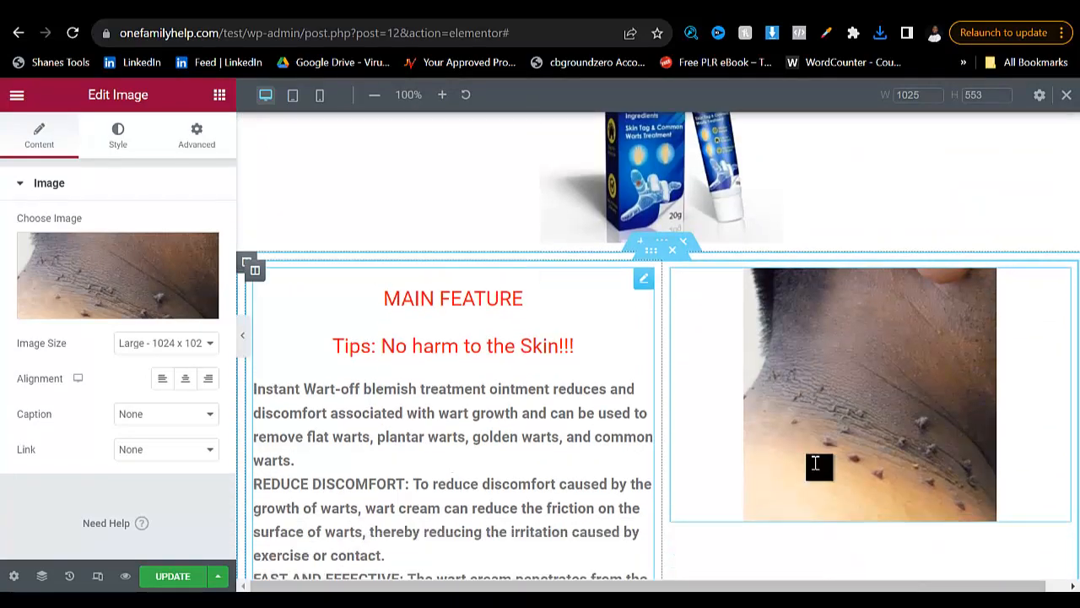
pyautogui.scroll(5, 815, 470)
pyautogui.scroll(-1, 816, 470)
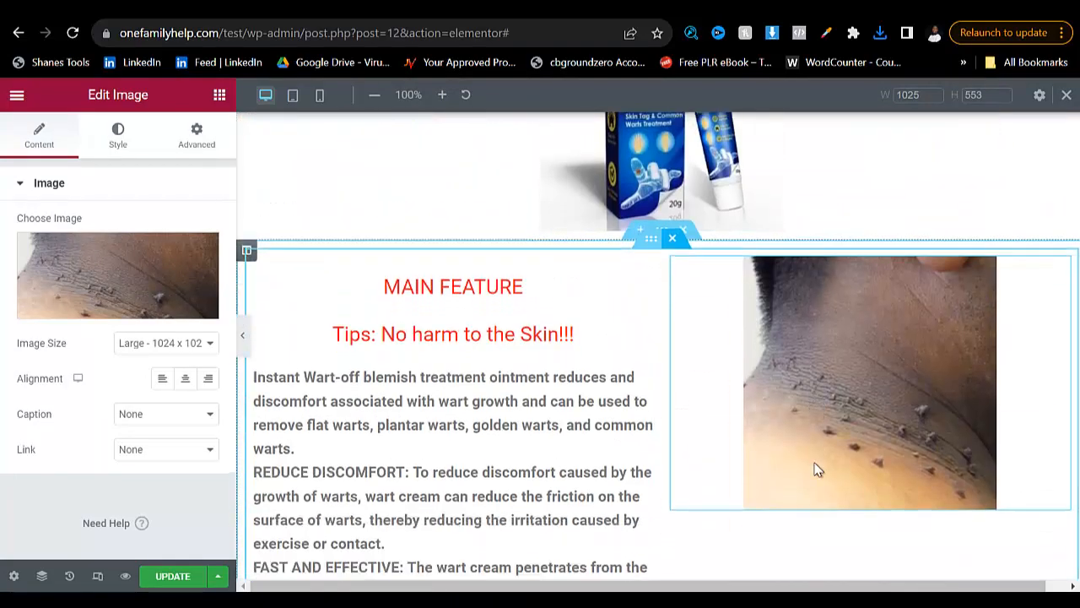
# - Update the page to save the two-column feature section, and open the first column's MAIN FEATURE Text Editor for editing
pyautogui.scroll(-3, 817, 470)
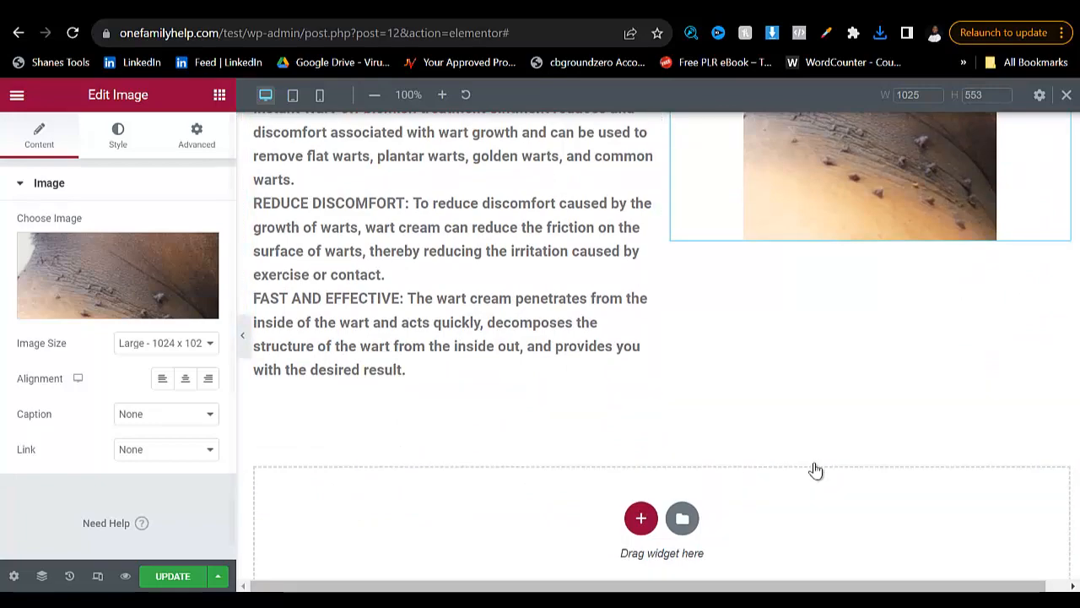
pyautogui.hotkey('ctrl', 's')
pyautogui.scroll(7, 815, 470)
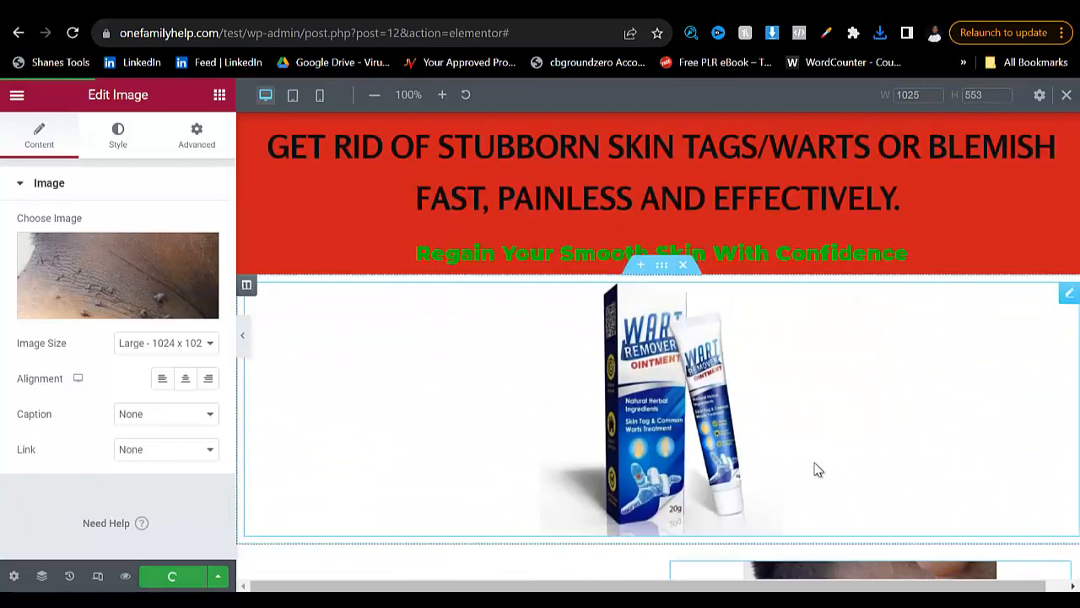
pyautogui.scroll(-7, 817, 470)
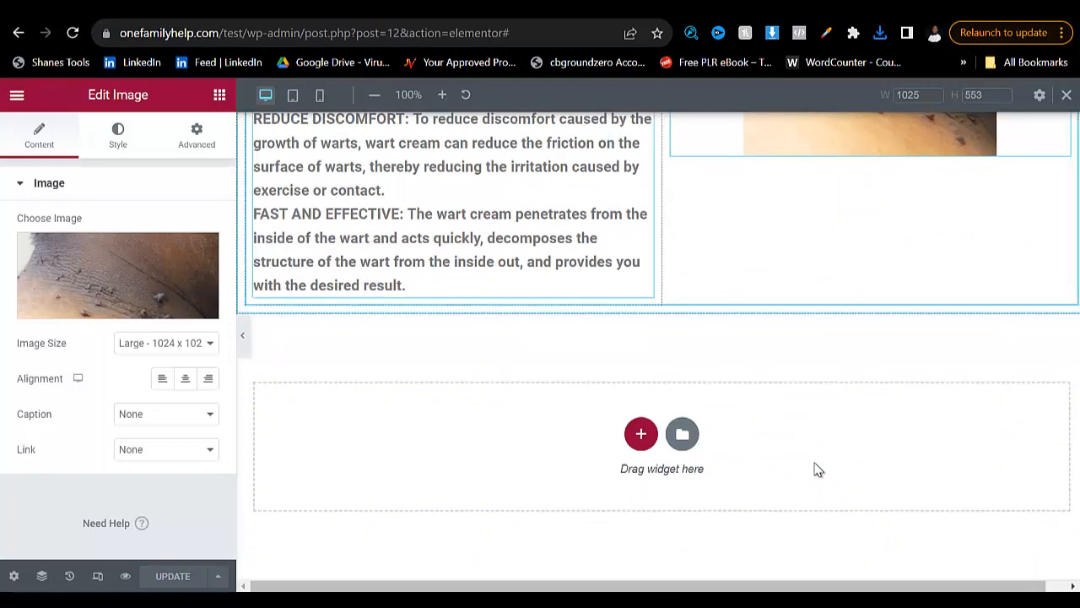
pyautogui.scroll(3, 815, 465)
pyautogui.click(815, 464)
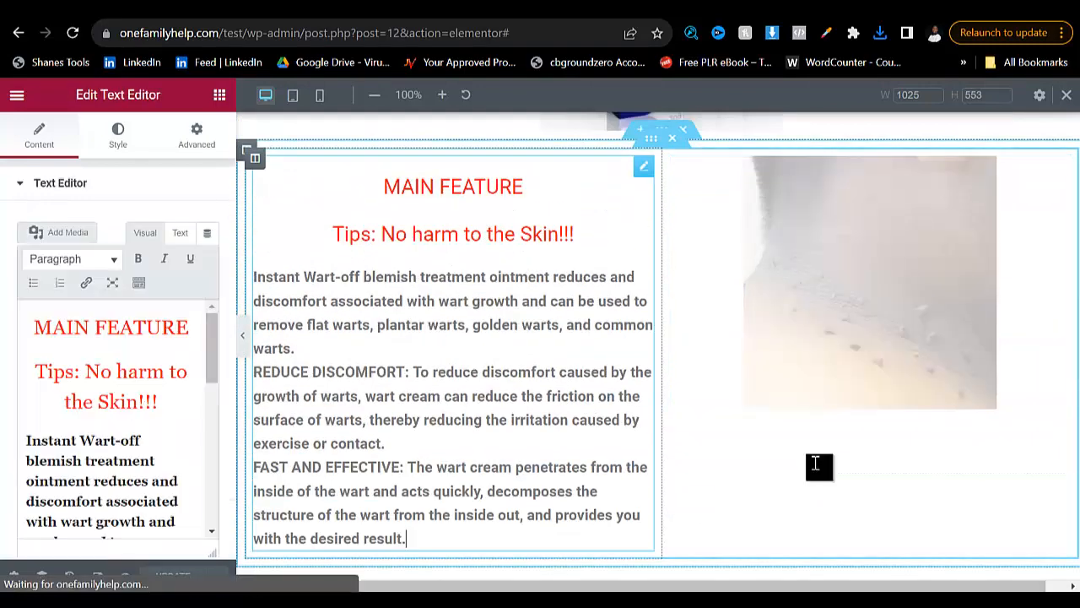
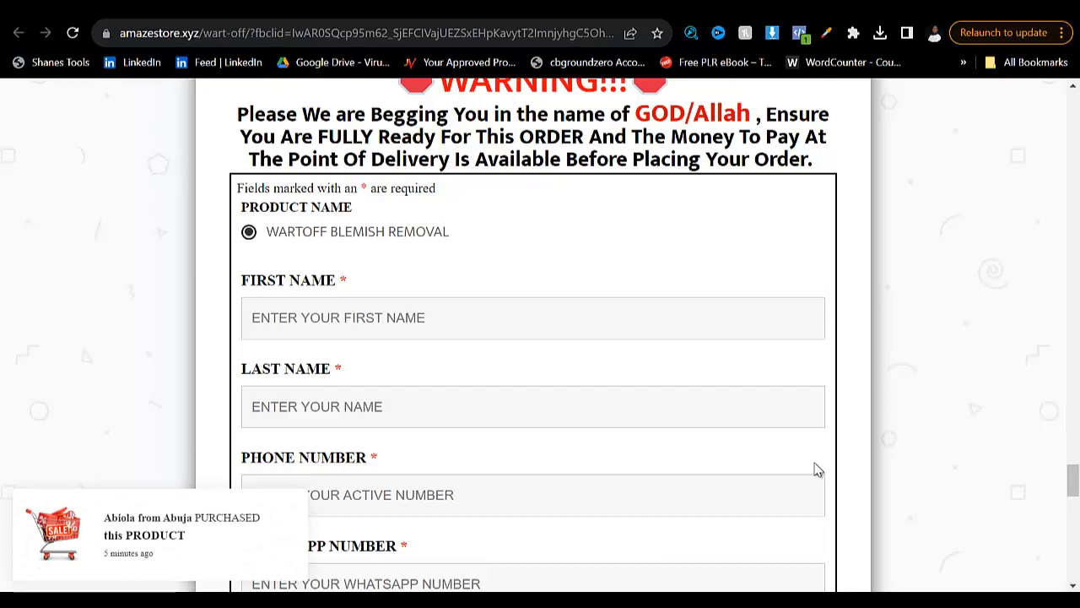
# - Examine the reference page's order form, pricing, countdown and usage sections, and compare them with the page built in the Elementor editor
pyautogui.scroll(-2, 817, 470)
pyautogui.scroll(7, 816, 470)
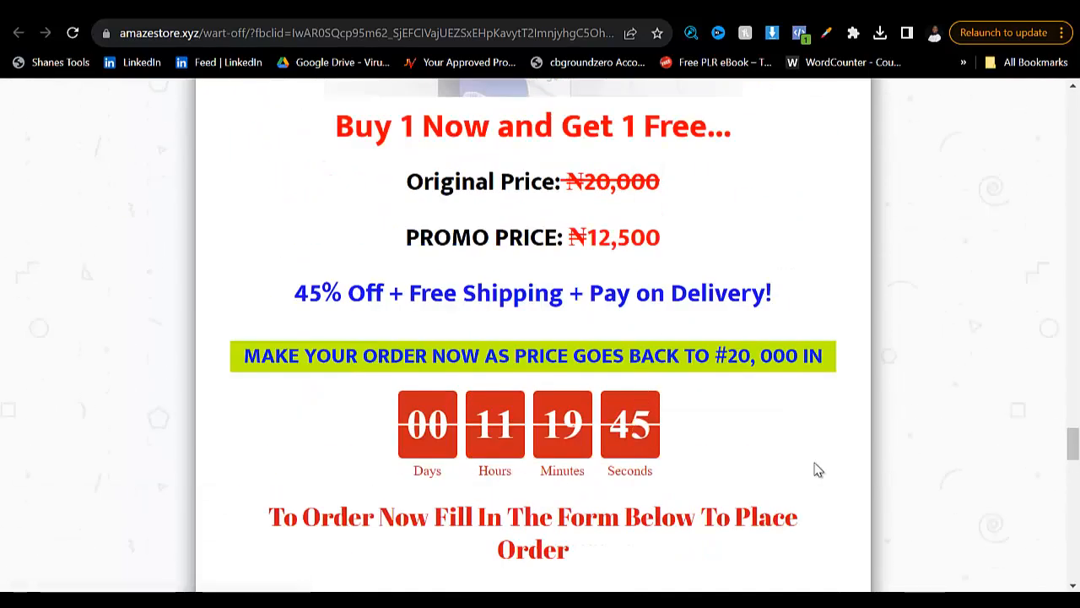
pyautogui.scroll(15, 817, 470)
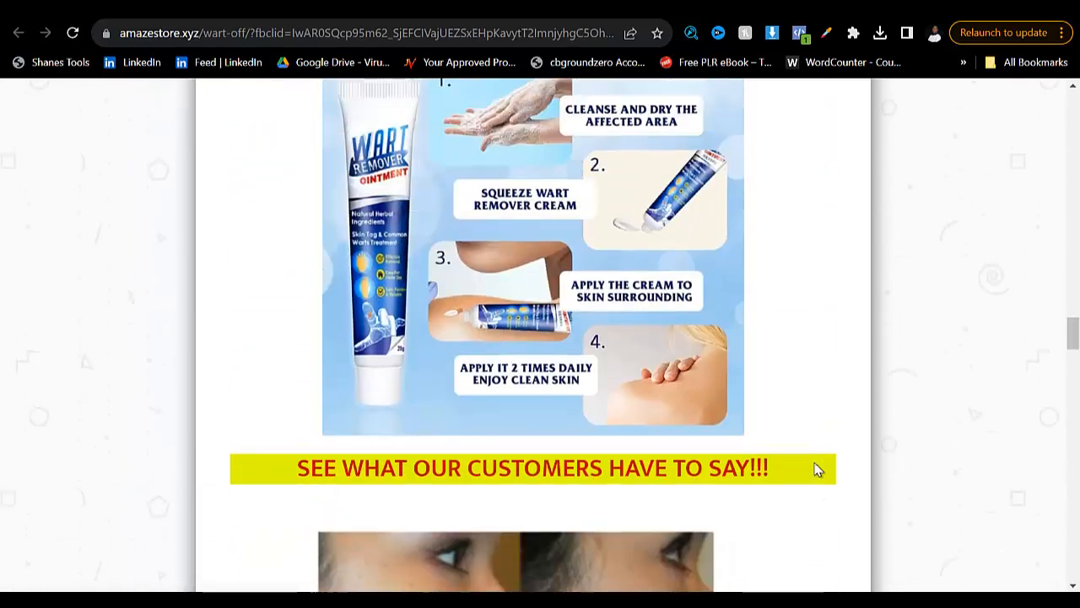
pyautogui.scroll(10, 817, 470)
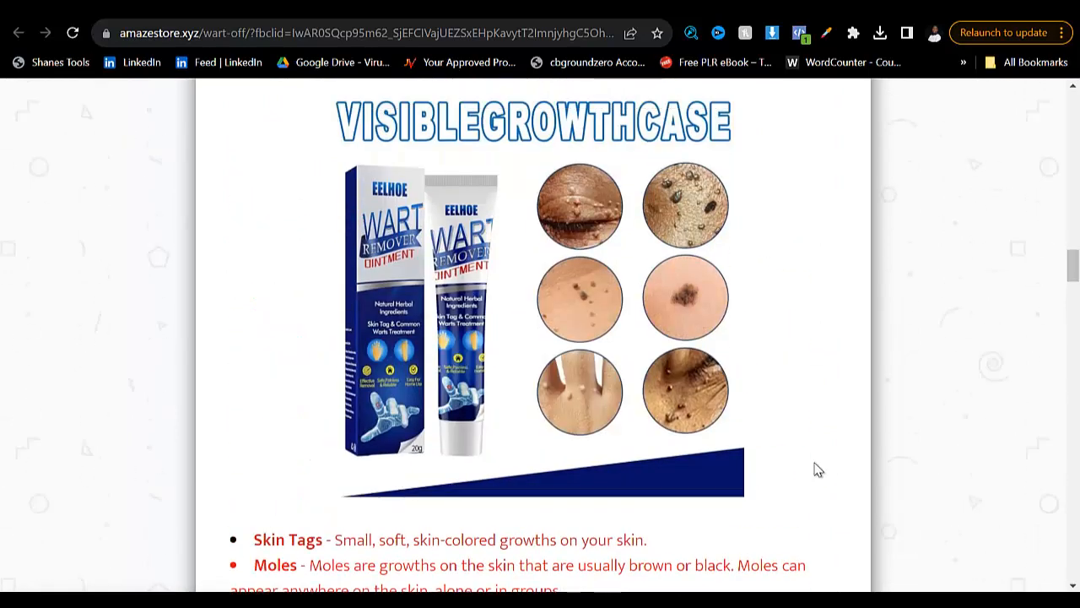
pyautogui.hotkey('ctrl', 'Tab')
pyautogui.scroll(8, 817, 470)
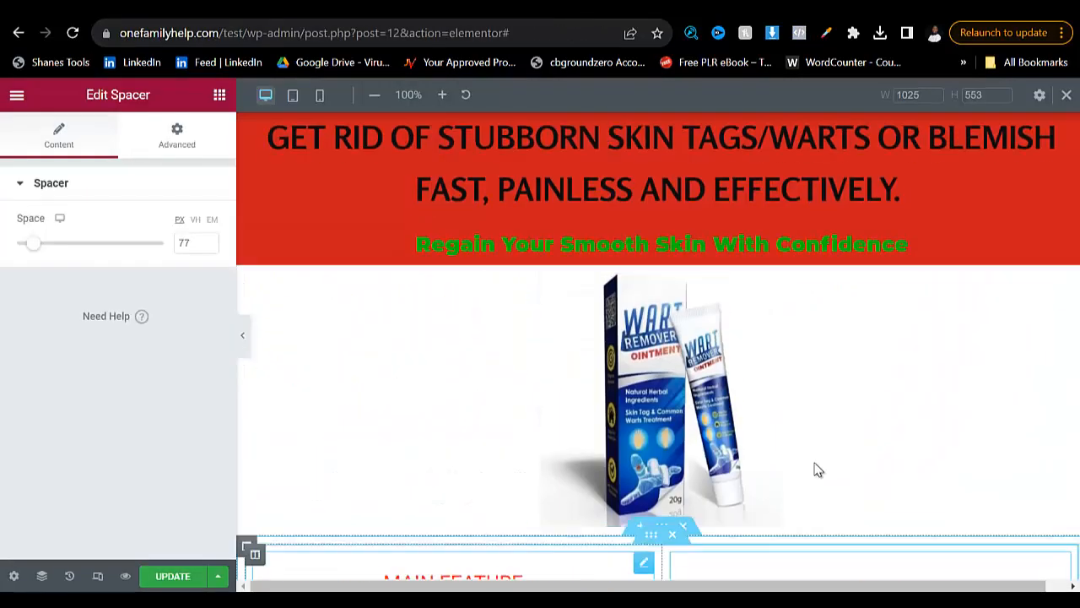
pyautogui.scroll(-1, 817, 470)
pyautogui.scroll(-5, 817, 470)
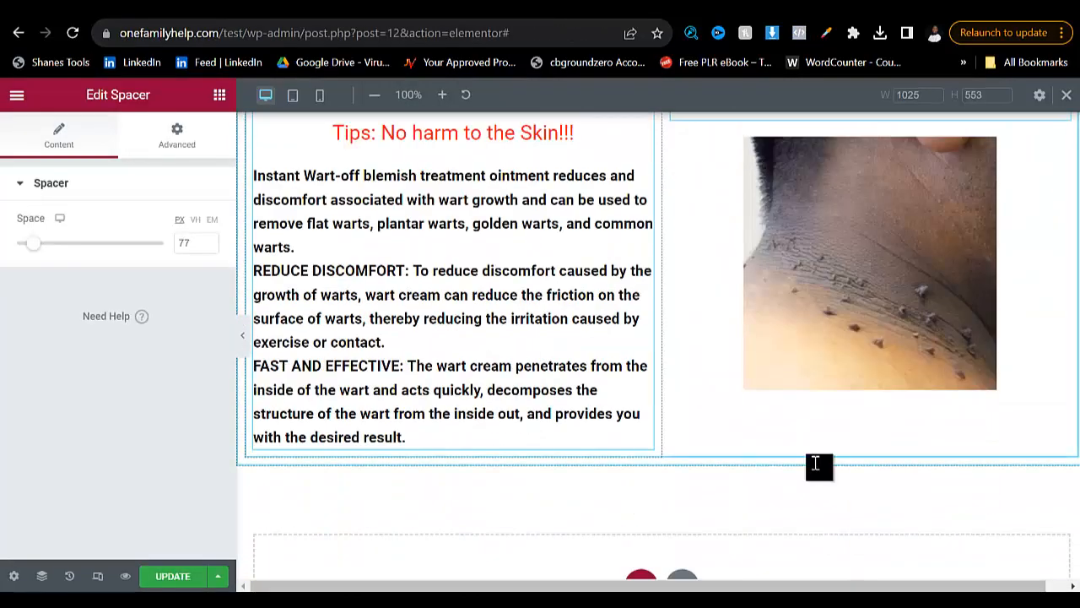
pyautogui.scroll(2, 816, 464)
# - Reopen the first column's MAIN FEATURE Text Editor and check its content and style settings for the "Tips: No harm to the Skin!!!" line
pyautogui.click(816, 463)
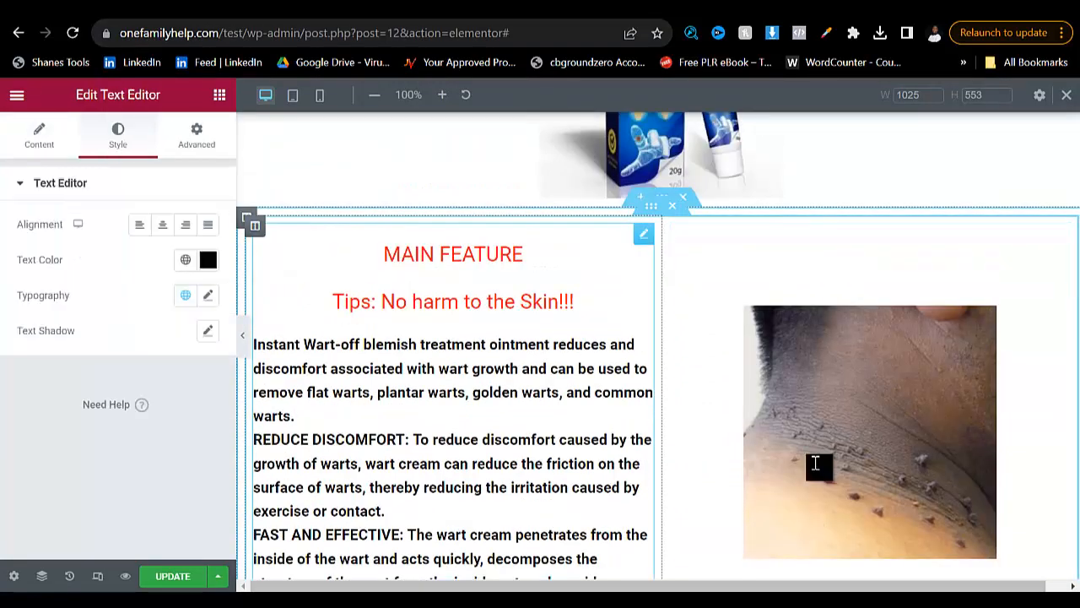
pyautogui.moveTo(575, 302); pyautogui.dragTo(334, 302)
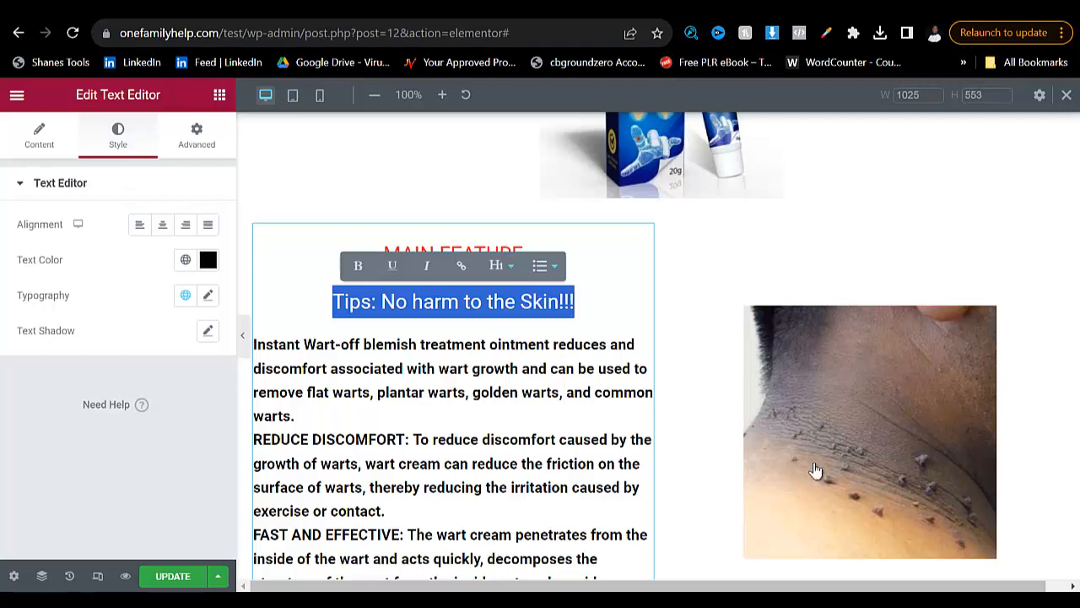
pyautogui.click(38, 135)
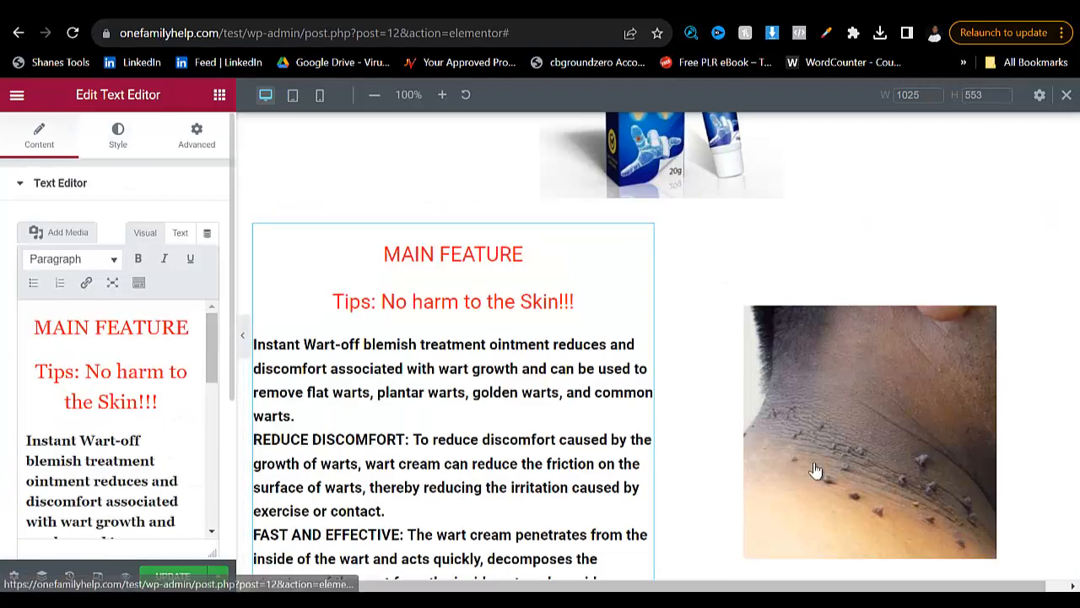
pyautogui.click(117, 135)
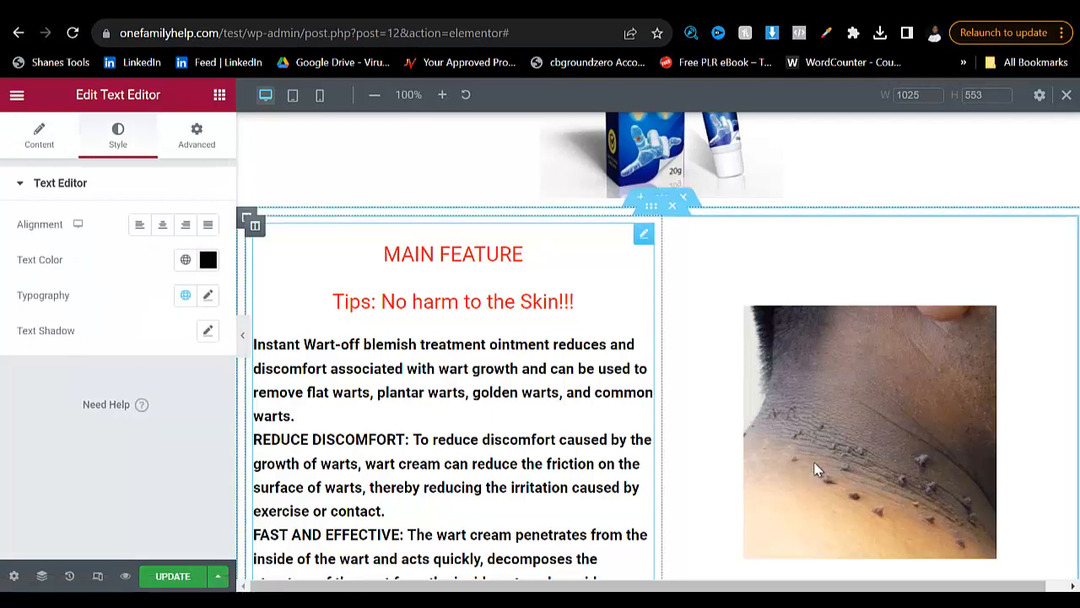
pyautogui.moveTo(574, 301); pyautogui.dragTo(332, 301)
# - Give the MAIN FEATURE Text Editor a classic background in colour #CBB4B4 and update the page
pyautogui.click(196, 135)
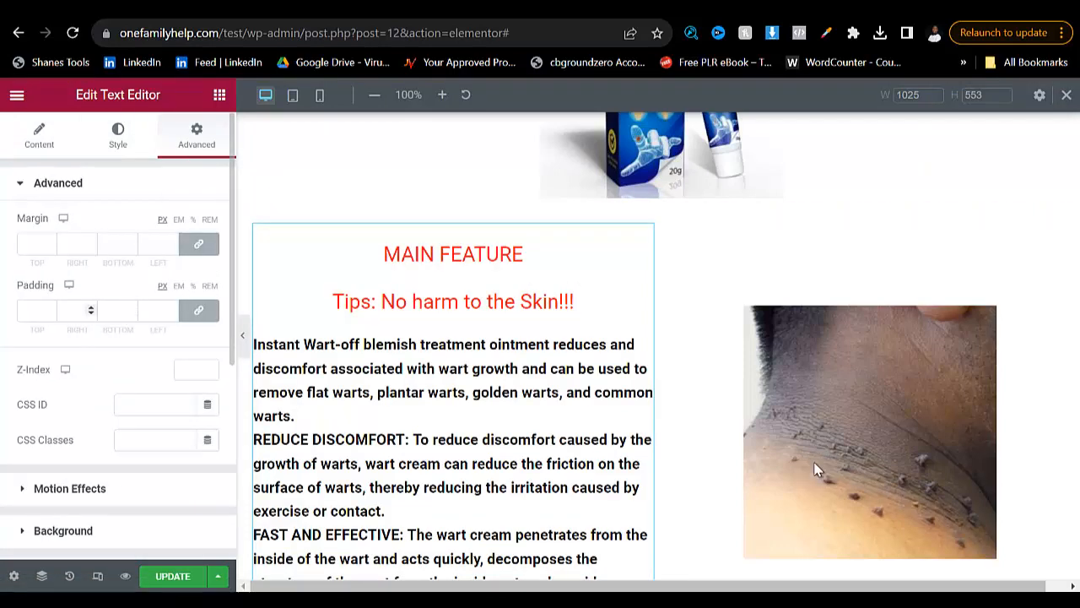
pyautogui.scroll(-4, 118, 337)
pyautogui.click(64, 192)
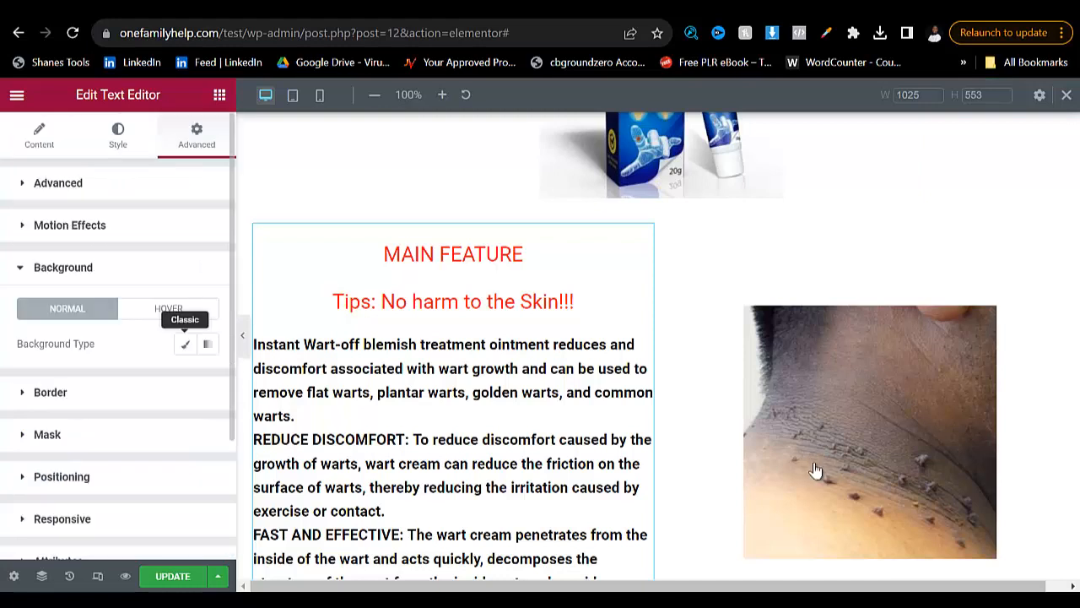
pyautogui.click(186, 344)
pyautogui.click(208, 379)
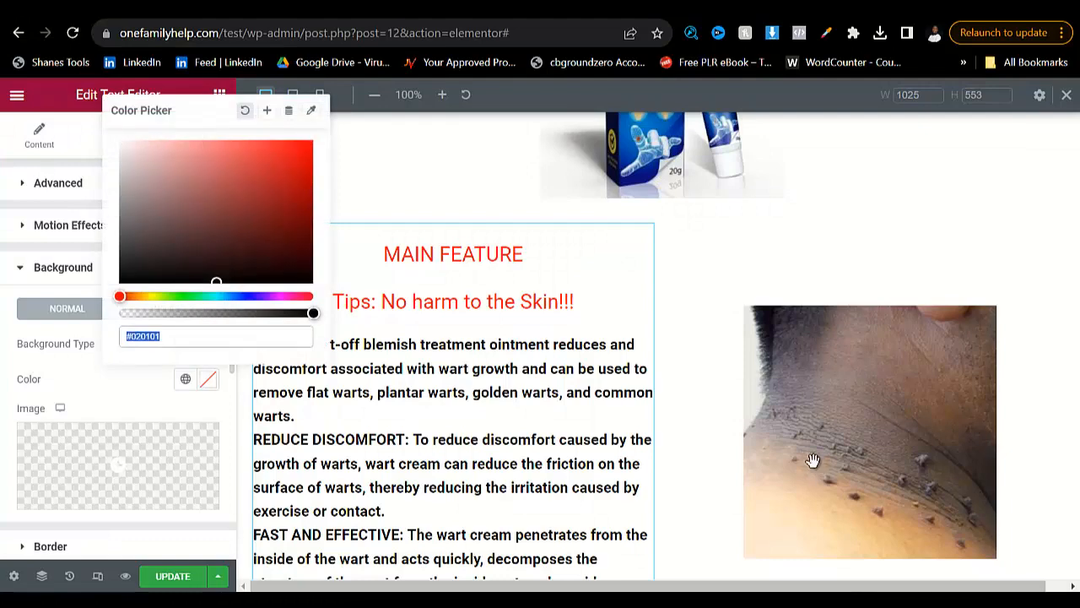
pyautogui.click(224, 200)
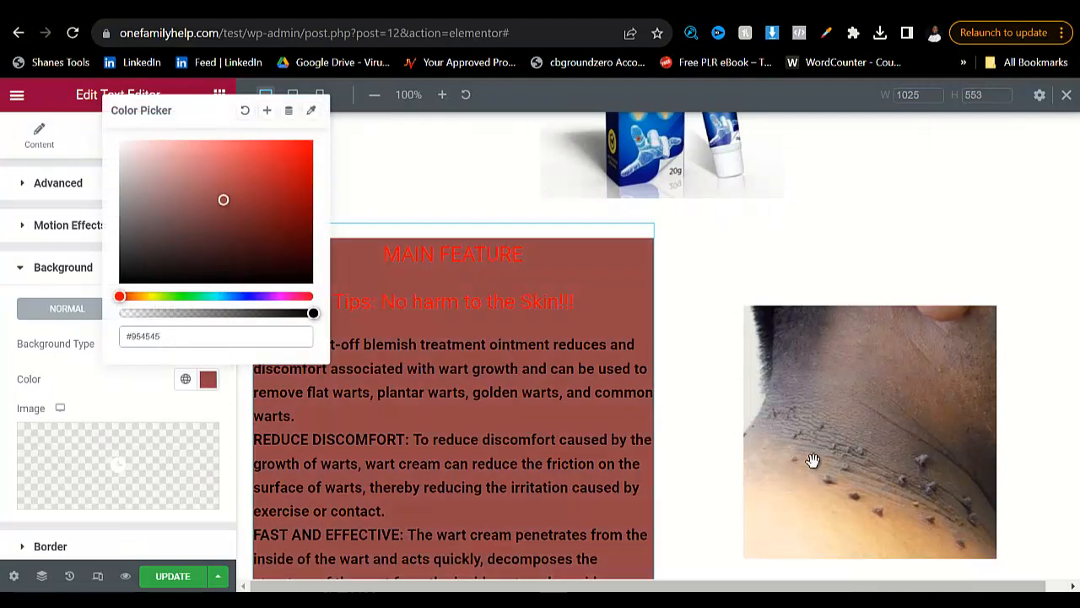
pyautogui.moveTo(228, 208); pyautogui.dragTo(142, 168)
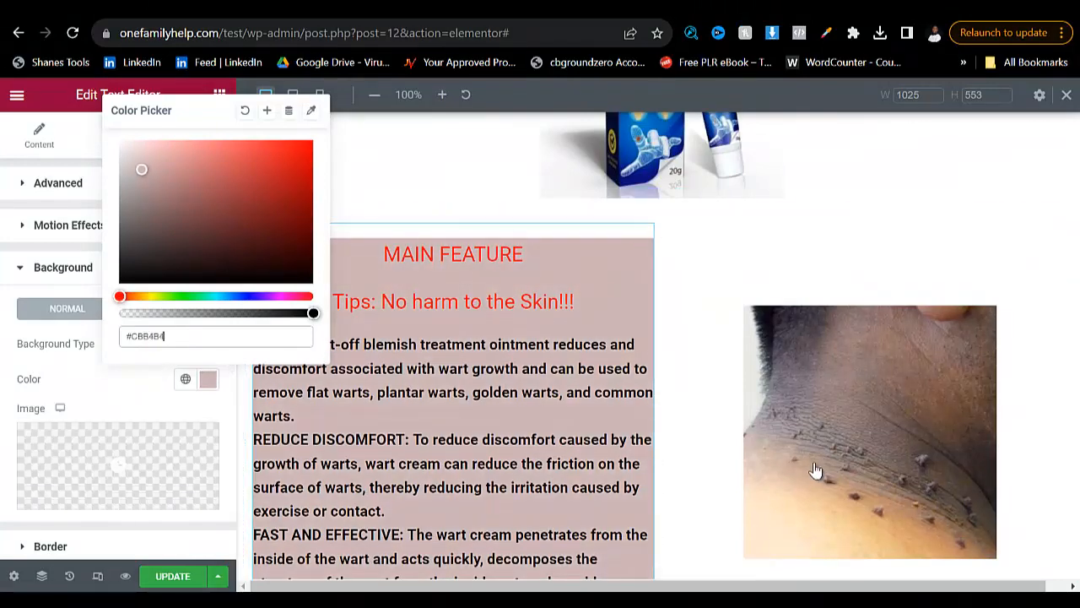
pyautogui.click(815, 469)
# - Review the tinted feature section in the editor and examine the testimonial, pricing and countdown sections on the reference page
pyautogui.scroll(-3, 817, 469)
pyautogui.scroll(1, 818, 469)
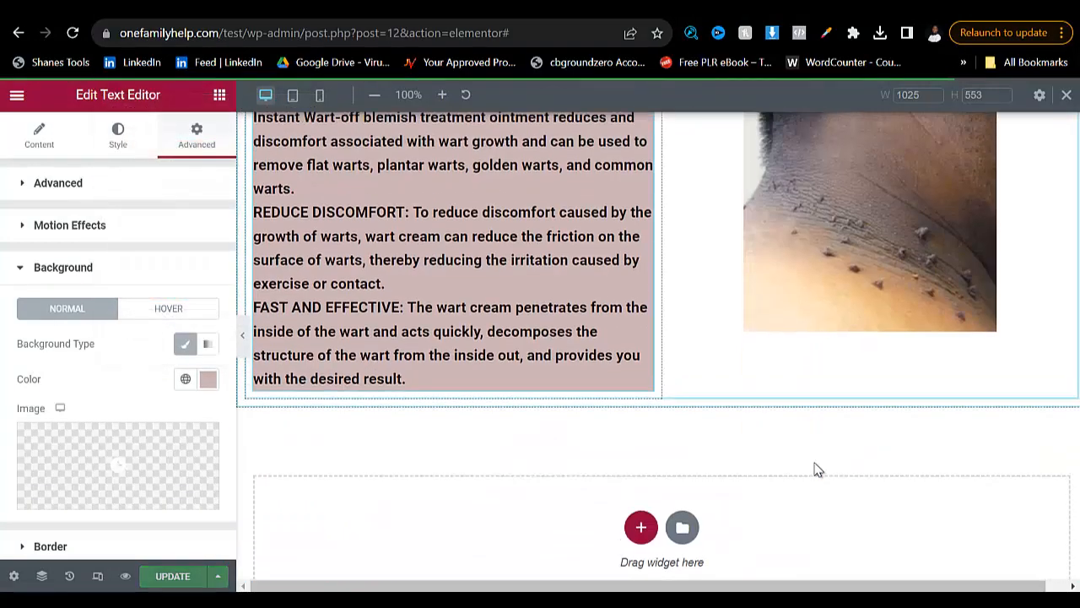
pyautogui.scroll(4, 815, 469)
pyautogui.scroll(-3, 816, 464)
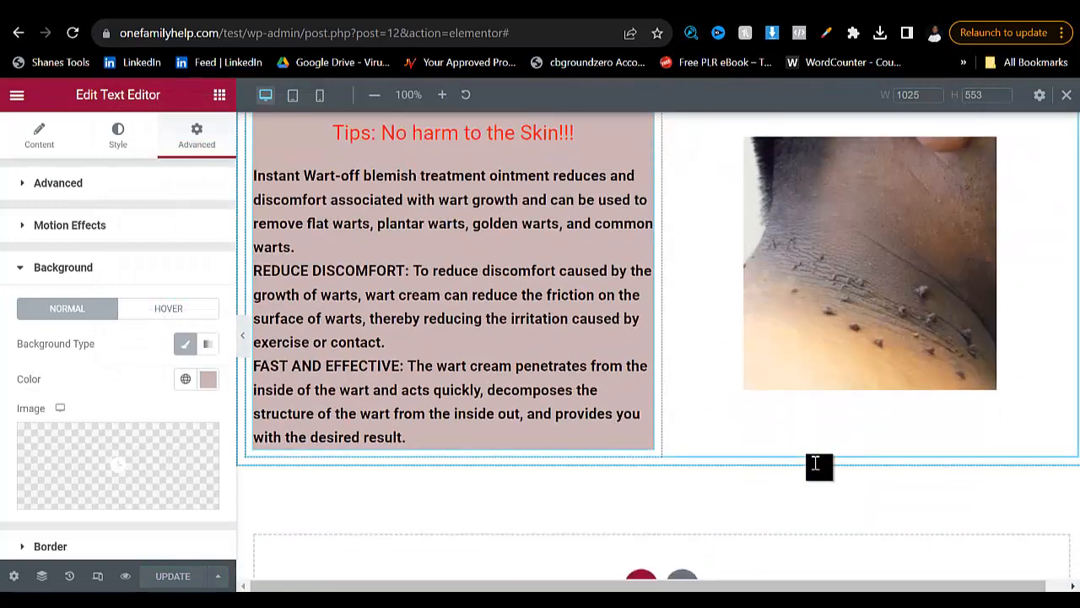
pyautogui.scroll(6, 815, 464)
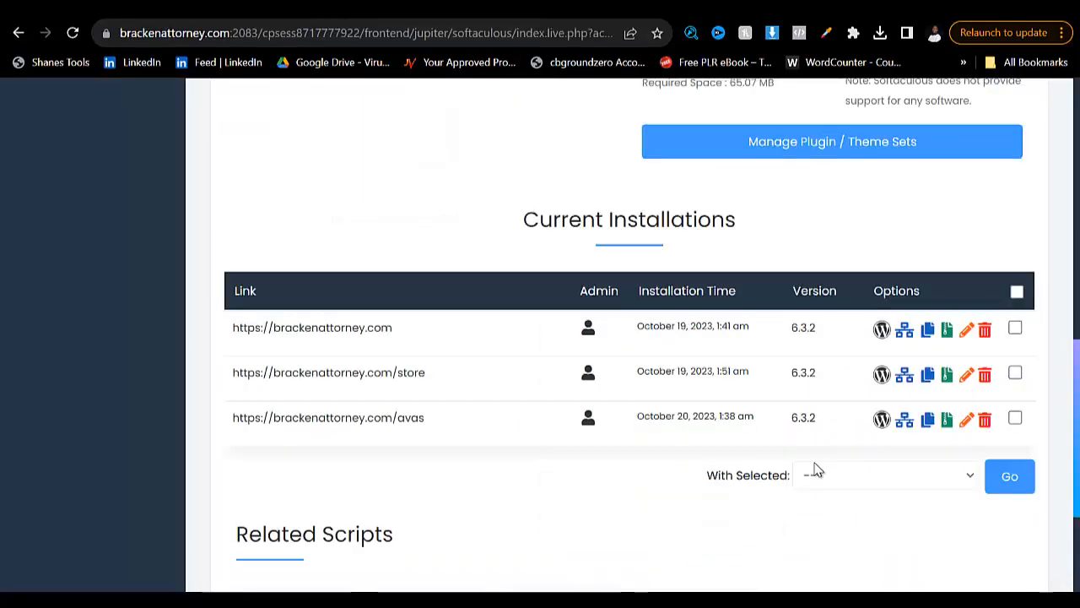
pyautogui.scroll(-2, 815, 470)
pyautogui.scroll(2, 815, 470)
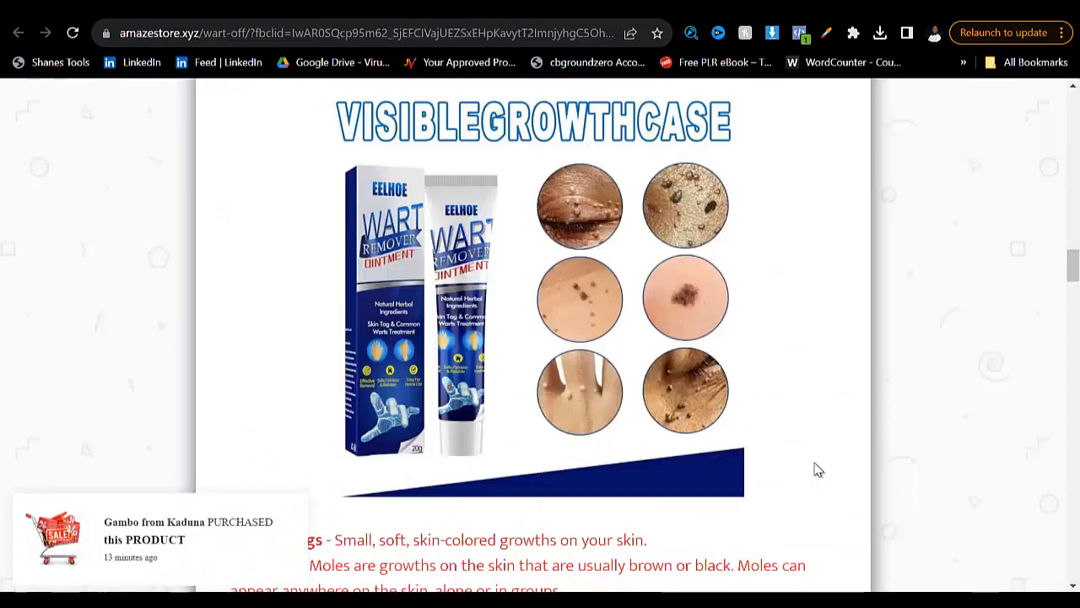
pyautogui.scroll(-10, 815, 470)
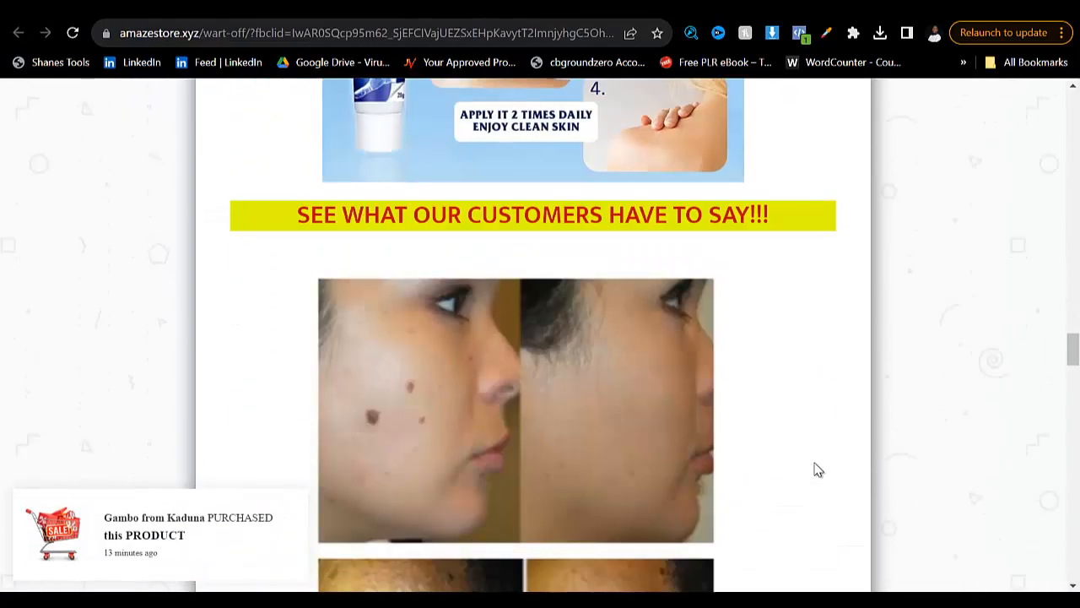
pyautogui.scroll(-10, 816, 470)
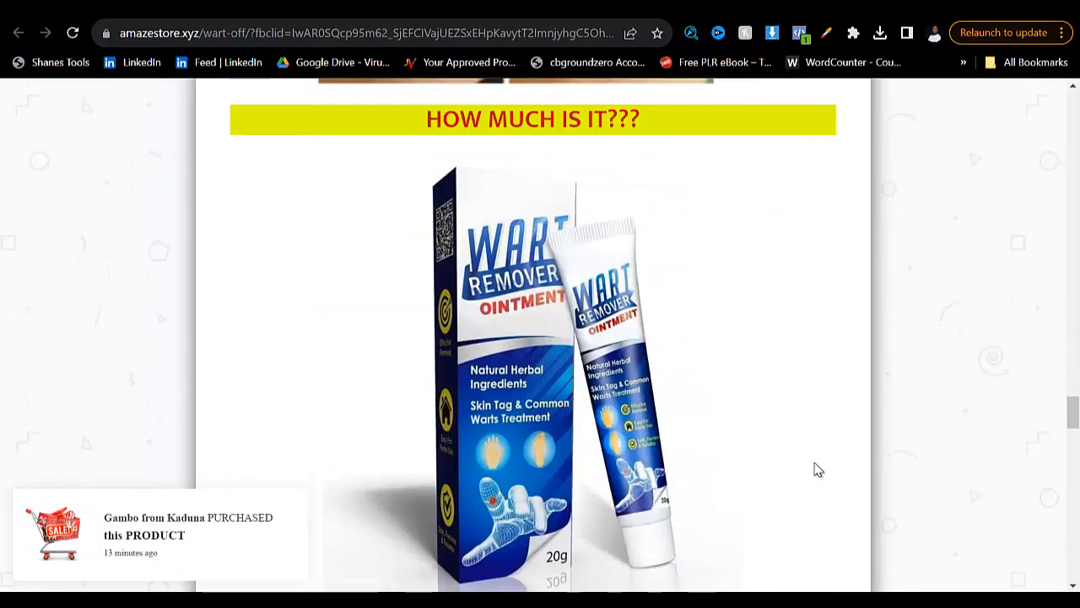
pyautogui.scroll(1, 815, 470)
pyautogui.scroll(-8, 818, 468)
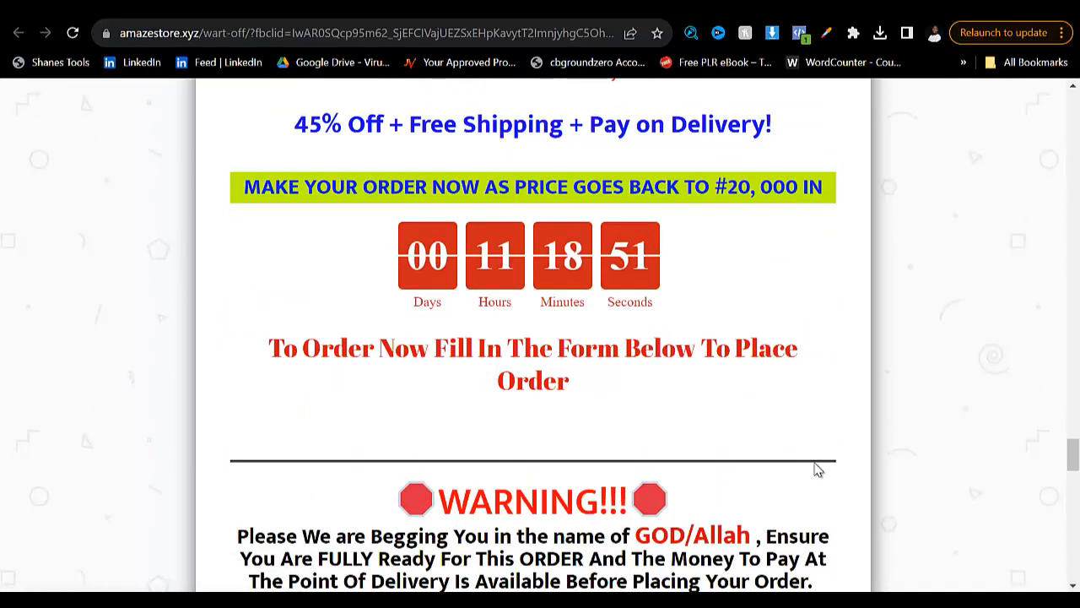
# - In the Elementor editor, add a single-column section below the feature section and place a Countdown widget in it
pyautogui.hotkey('ctrl', 'Tab')
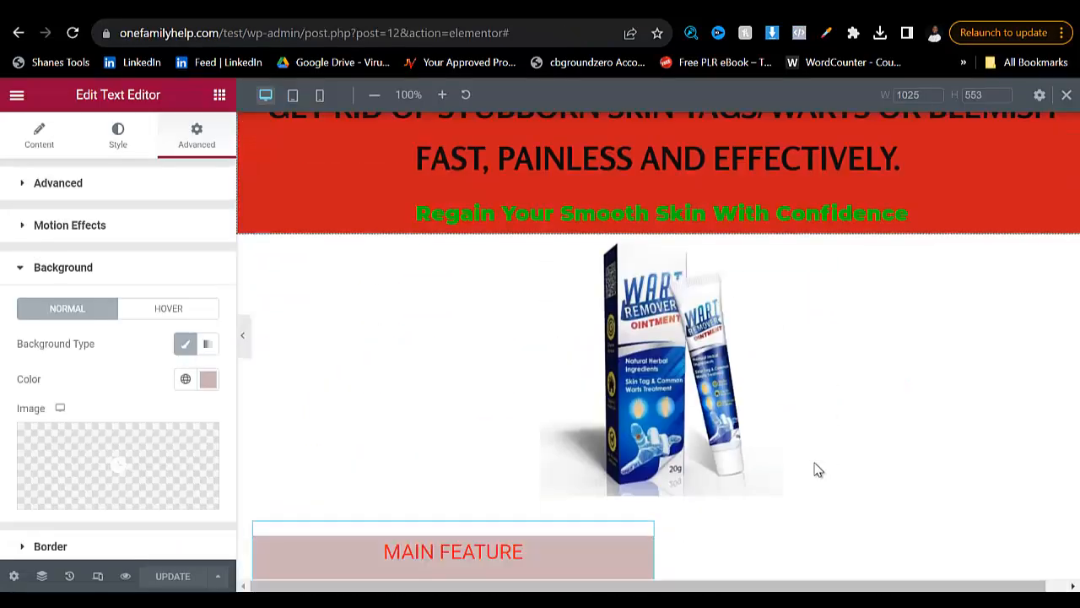
pyautogui.scroll(-10, 817, 470)
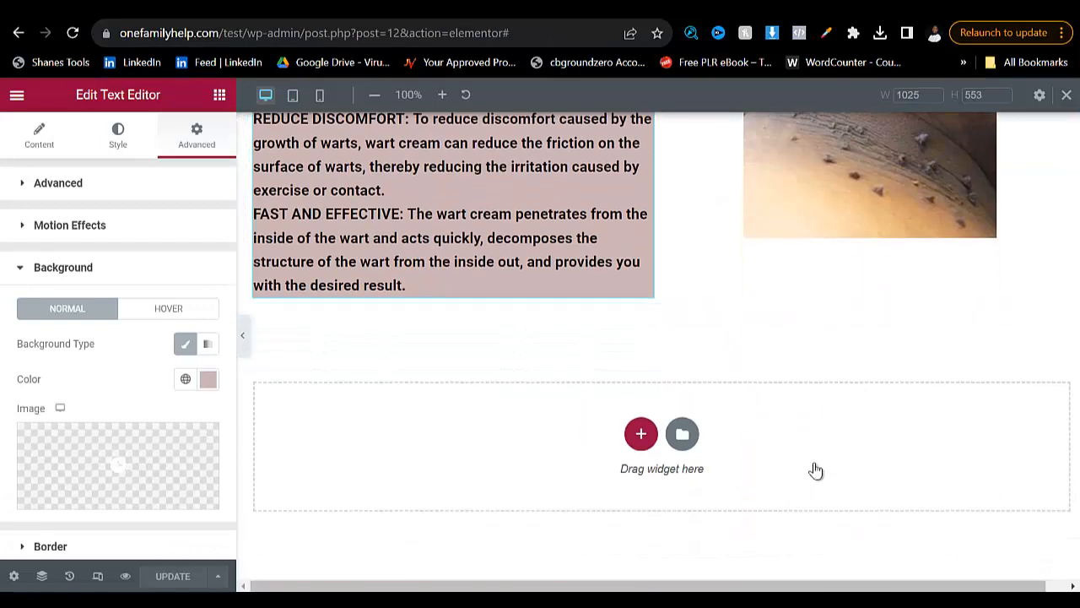
pyautogui.click(642, 434)
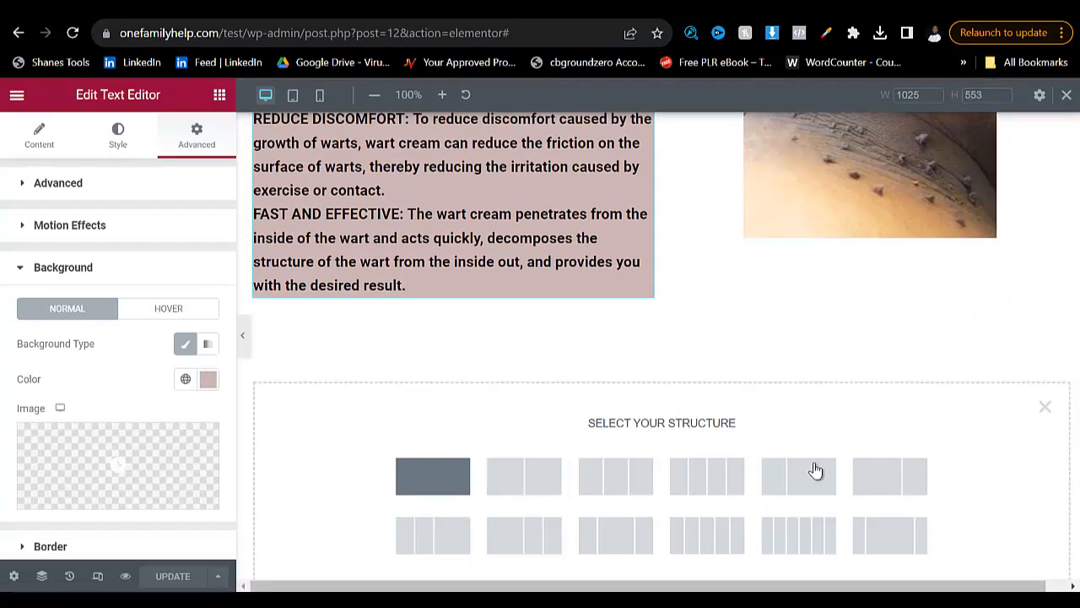
pyautogui.click(433, 476)
pyautogui.click(662, 335)
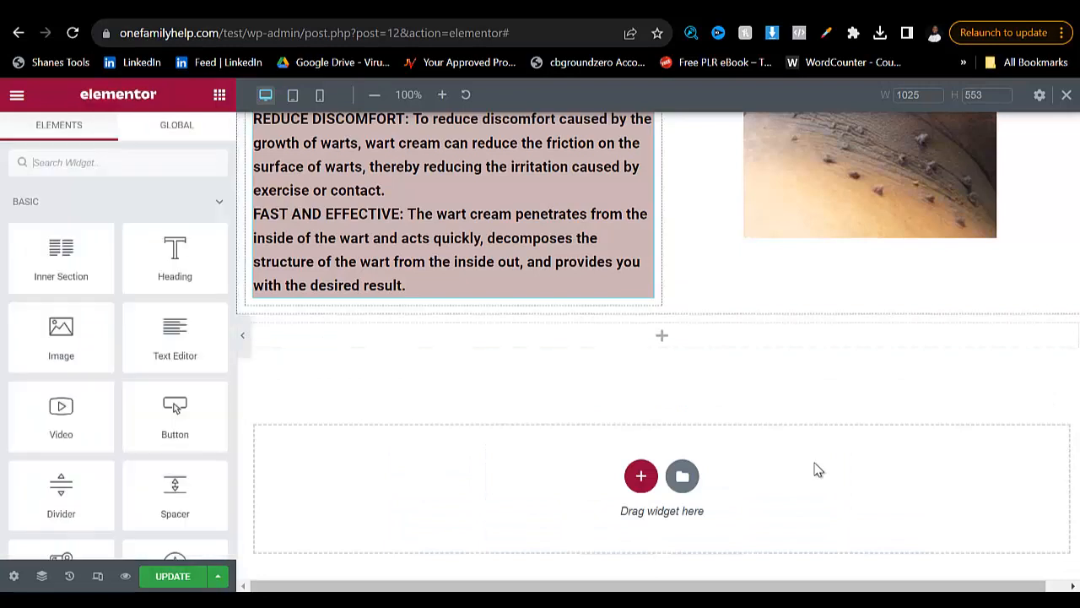
pyautogui.write('coun')
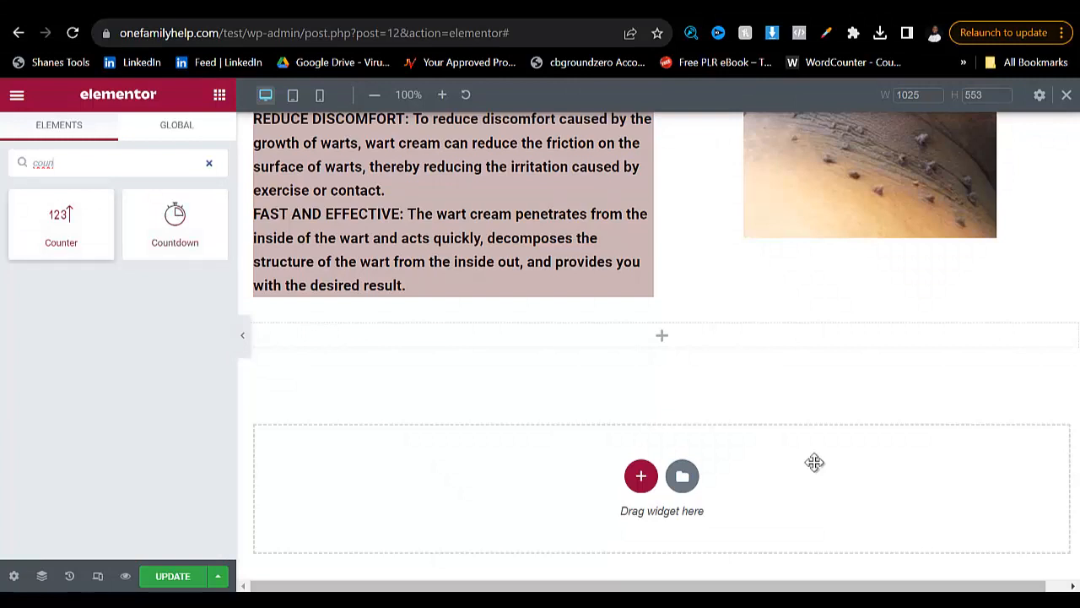
pyautogui.moveTo(174, 224); pyautogui.dragTo(661, 335)
pyautogui.moveTo(814, 462); pyautogui.dragTo(815, 469)
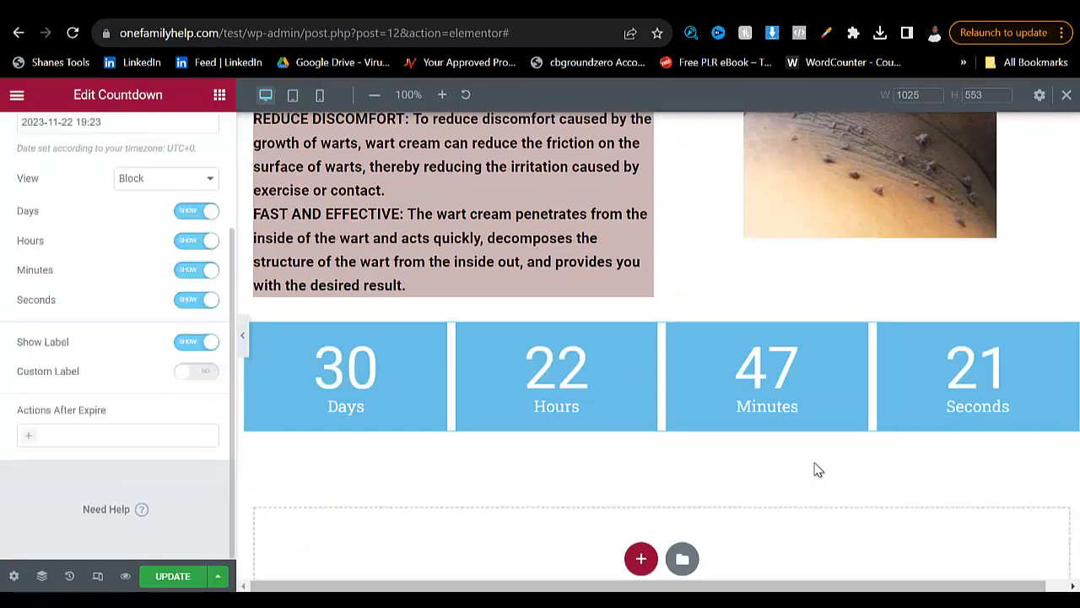
# - Compare the countdown with the reference page's timer and hide the Days unit in the Countdown widget
pyautogui.hotkey('ctrl', 'Tab')
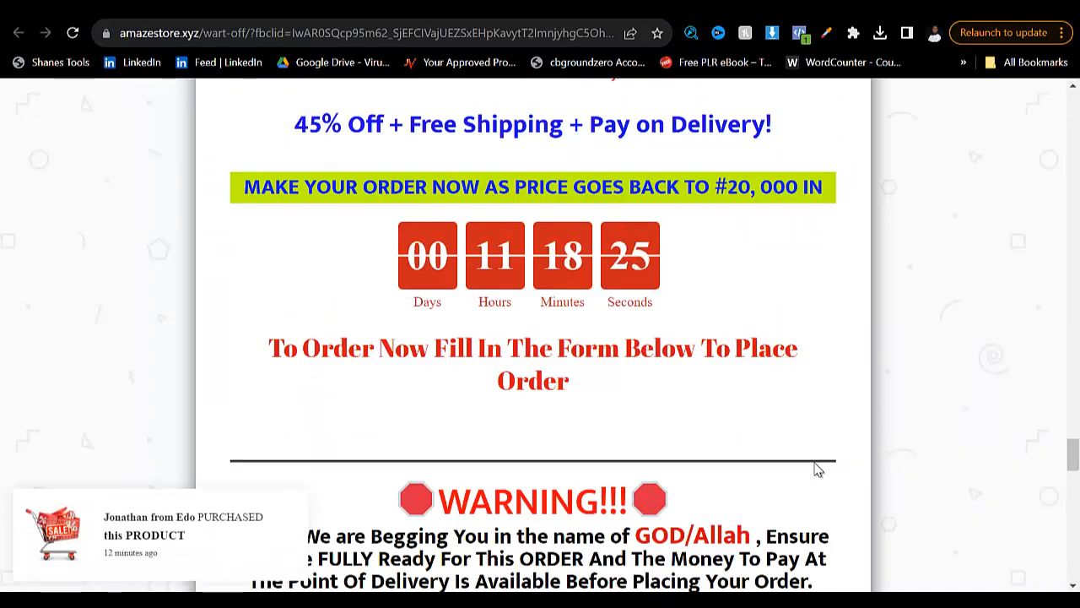
pyautogui.hotkey('ctrl', 'shift', 'Tab')
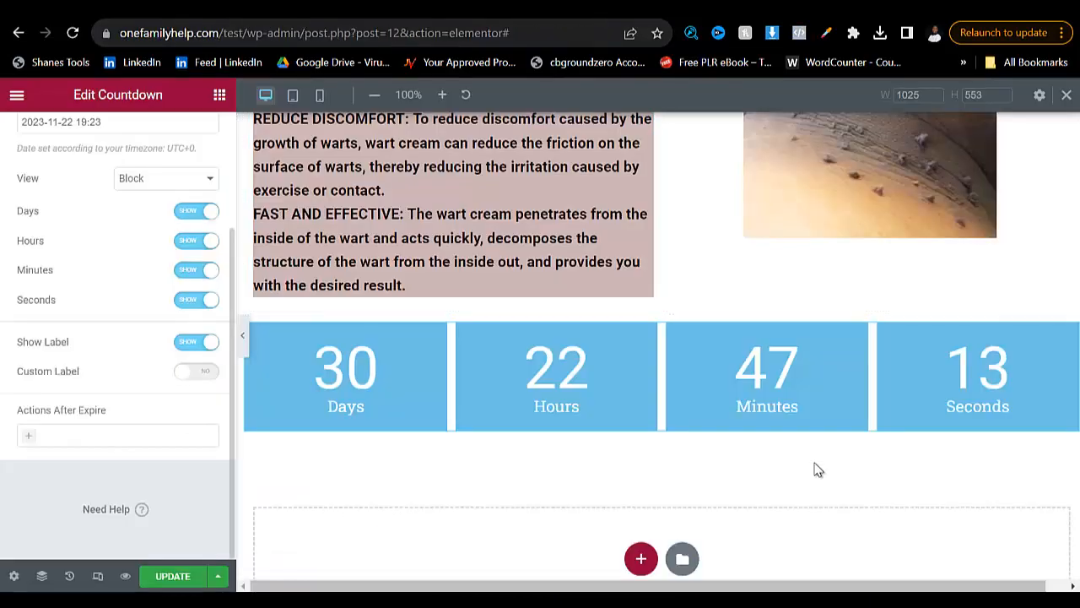
pyautogui.click(196, 211)
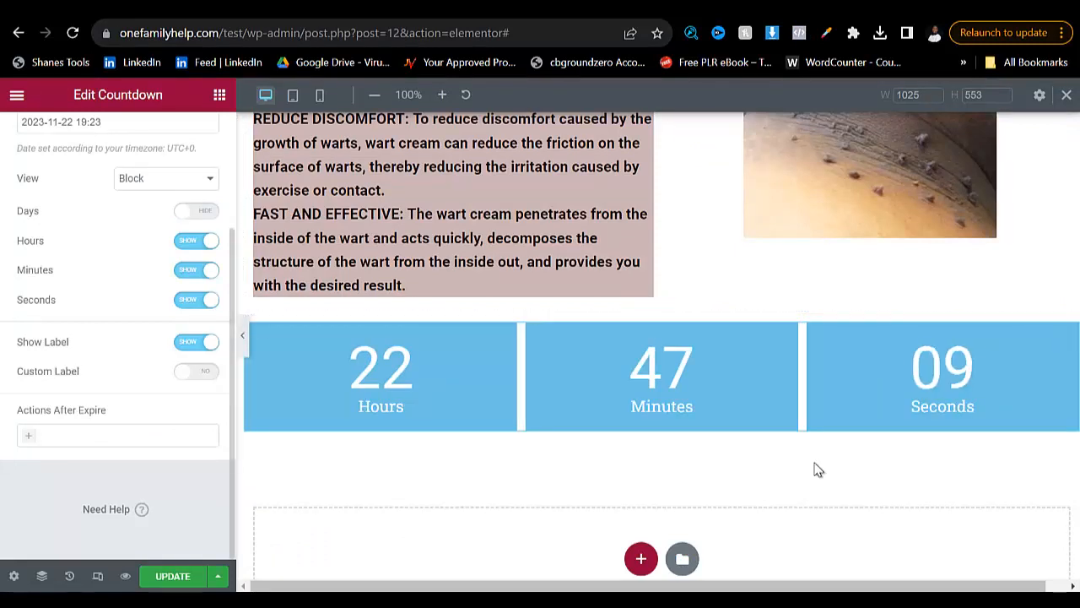
# - Compare the Countdown widget's Block and Inline views and set its view to Inline
pyautogui.click(166, 178)
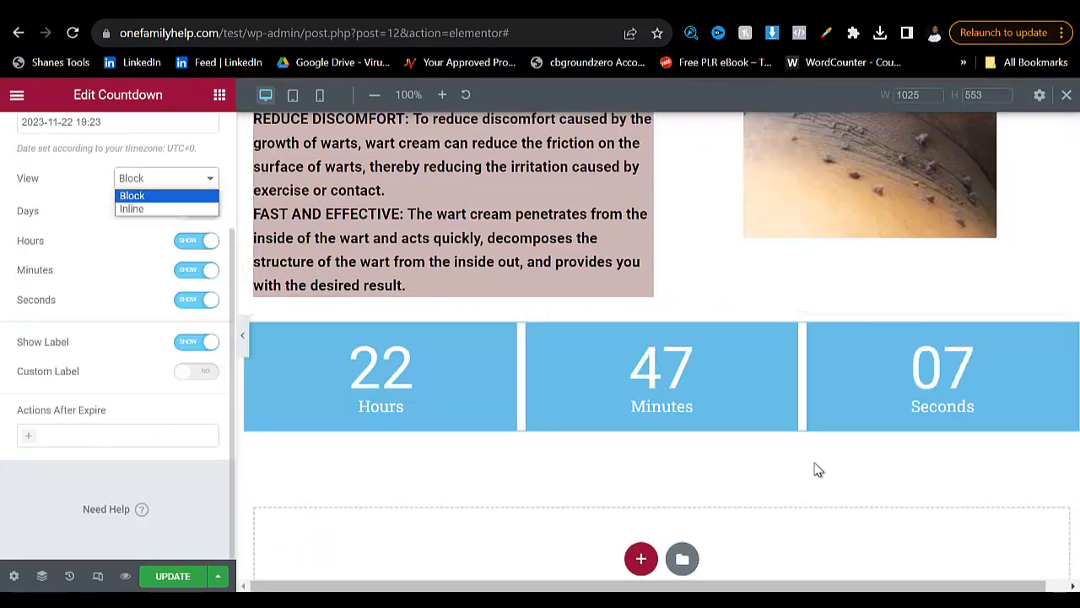
pyautogui.click(132, 209)
pyautogui.click(166, 178)
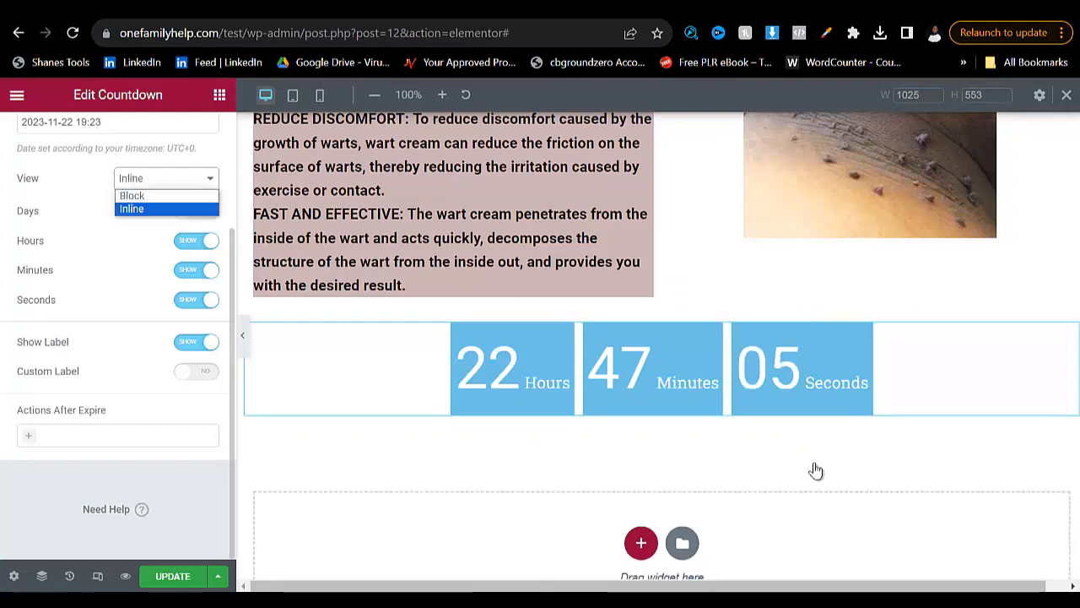
pyautogui.click(132, 193)
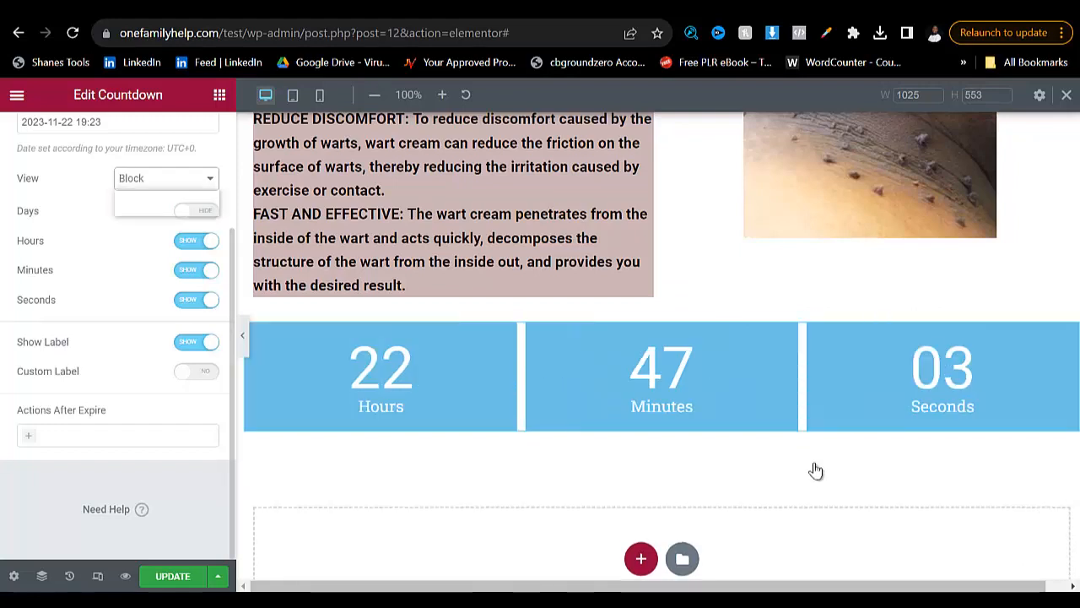
pyautogui.click(131, 208)
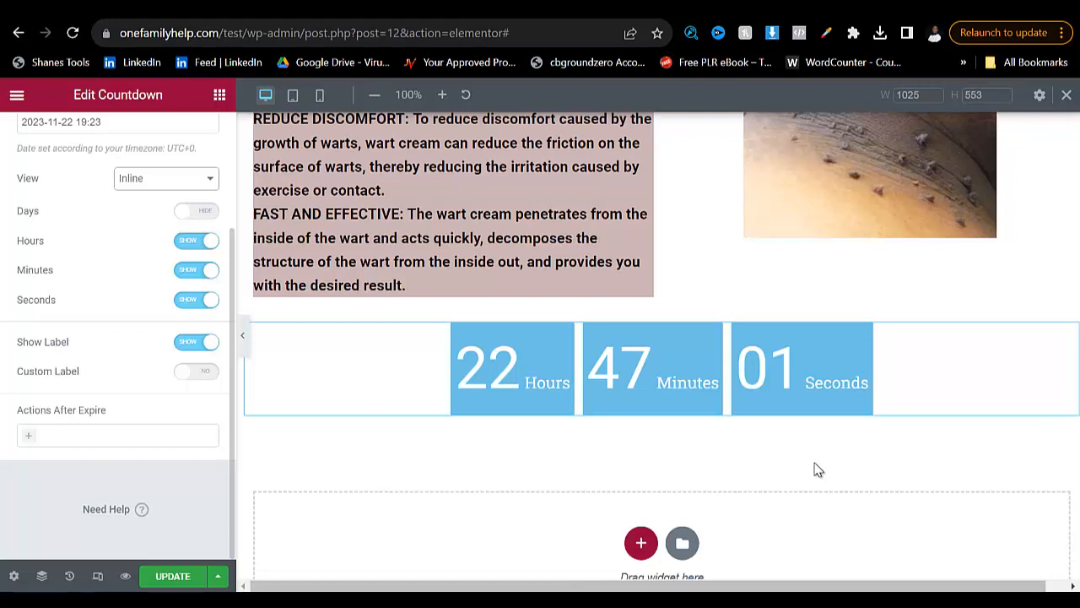
# - Try the Evergreen Timer type on the Countdown widget and return the type to Due Date
pyautogui.scroll(-1, 817, 469)
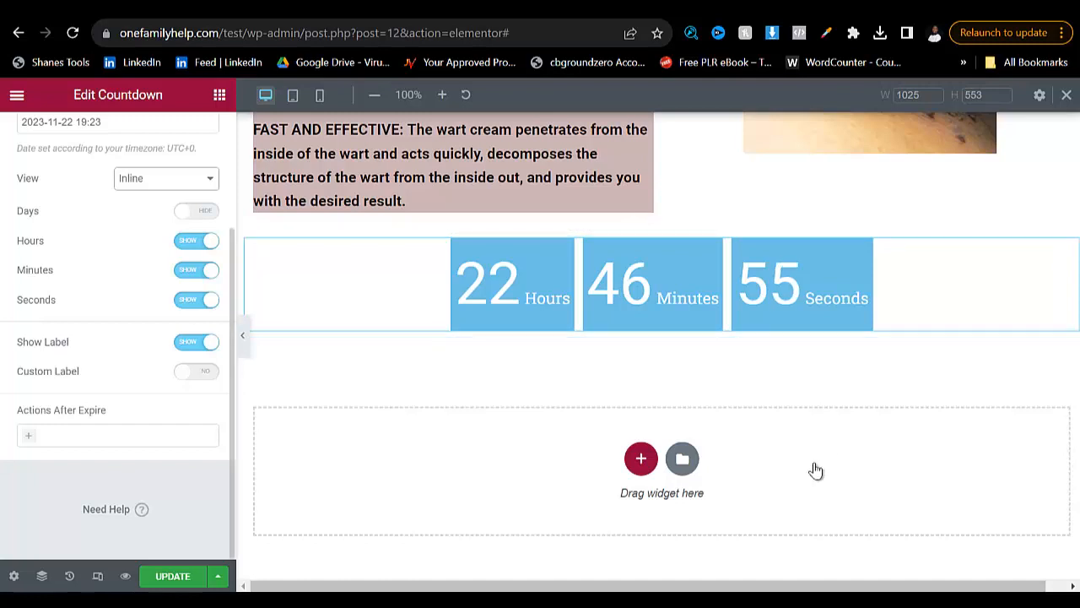
pyautogui.hotkey('shift', 'Tab')
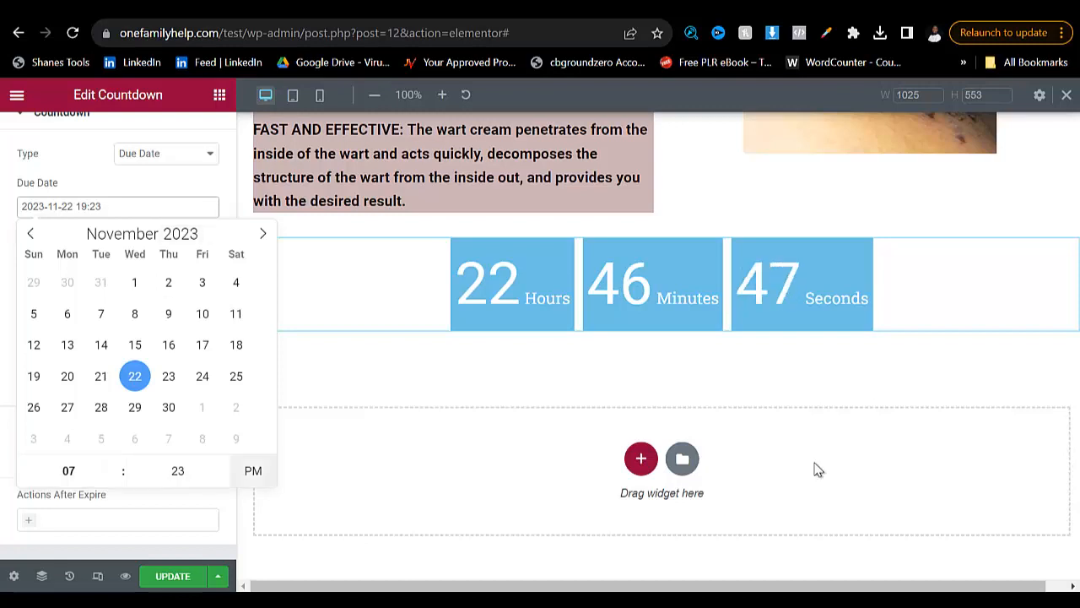
pyautogui.click(167, 154)
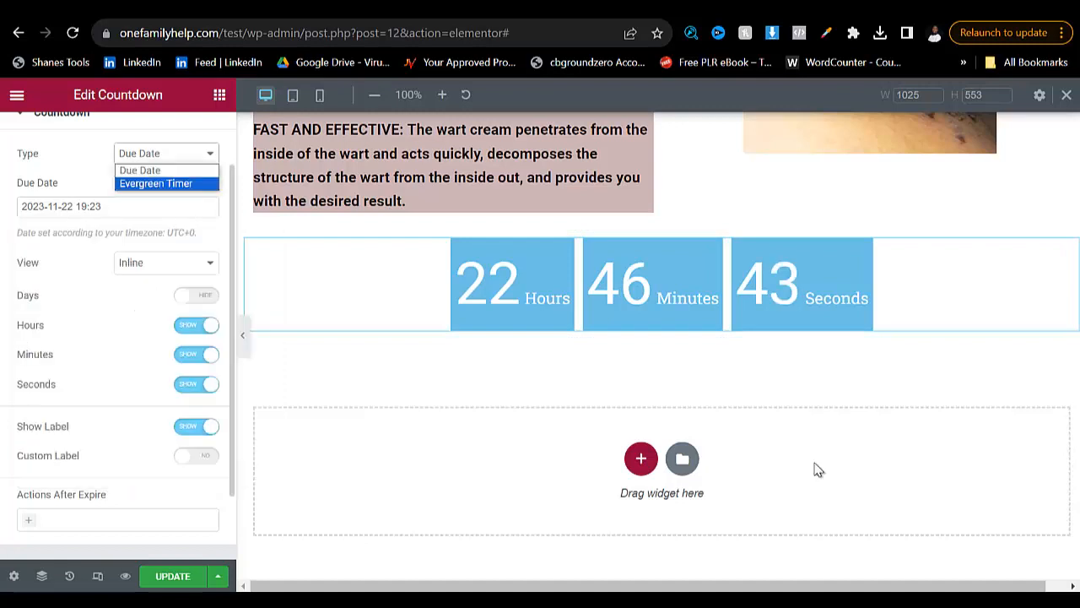
pyautogui.click(156, 183)
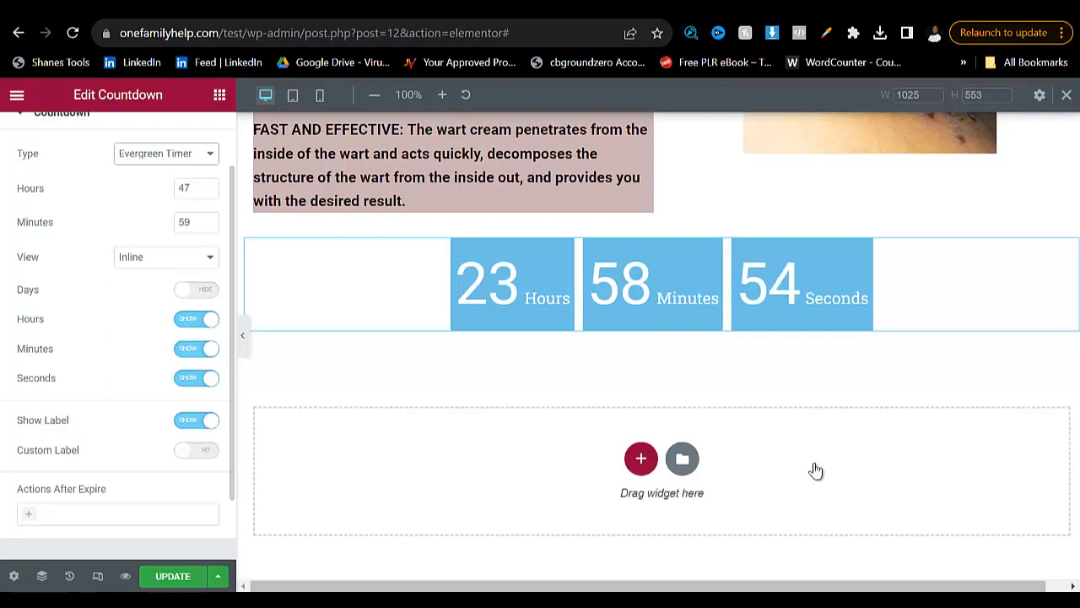
pyautogui.click(166, 154)
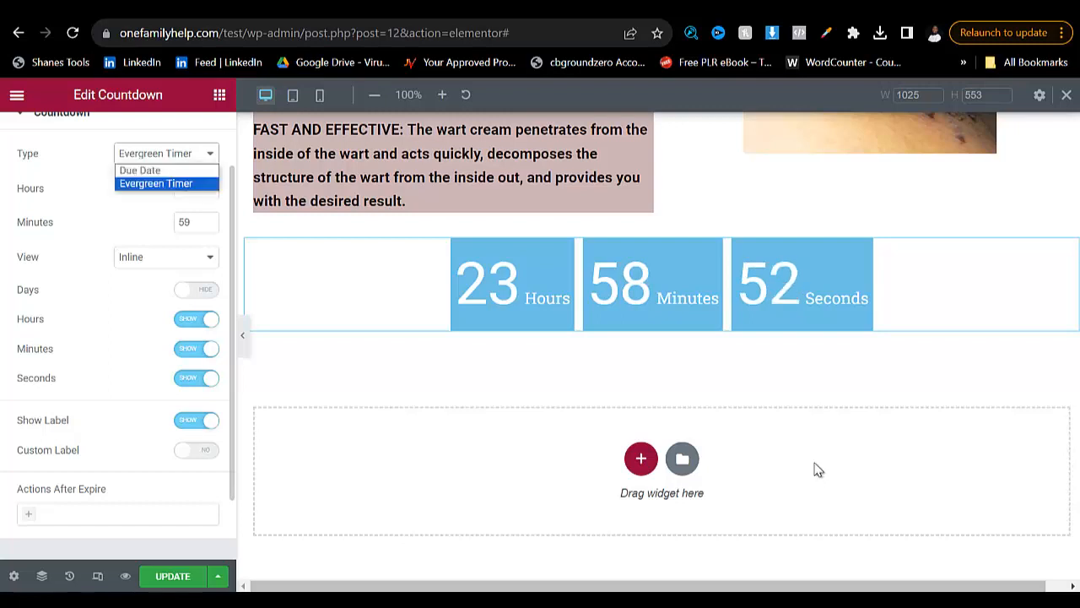
pyautogui.click(145, 170)
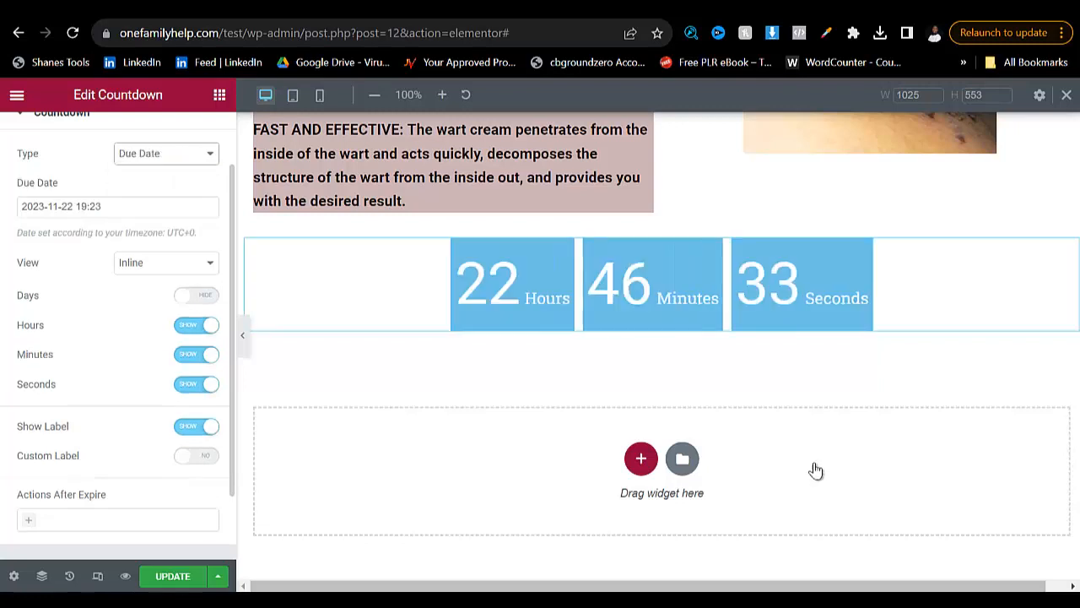
pyautogui.click(166, 153)
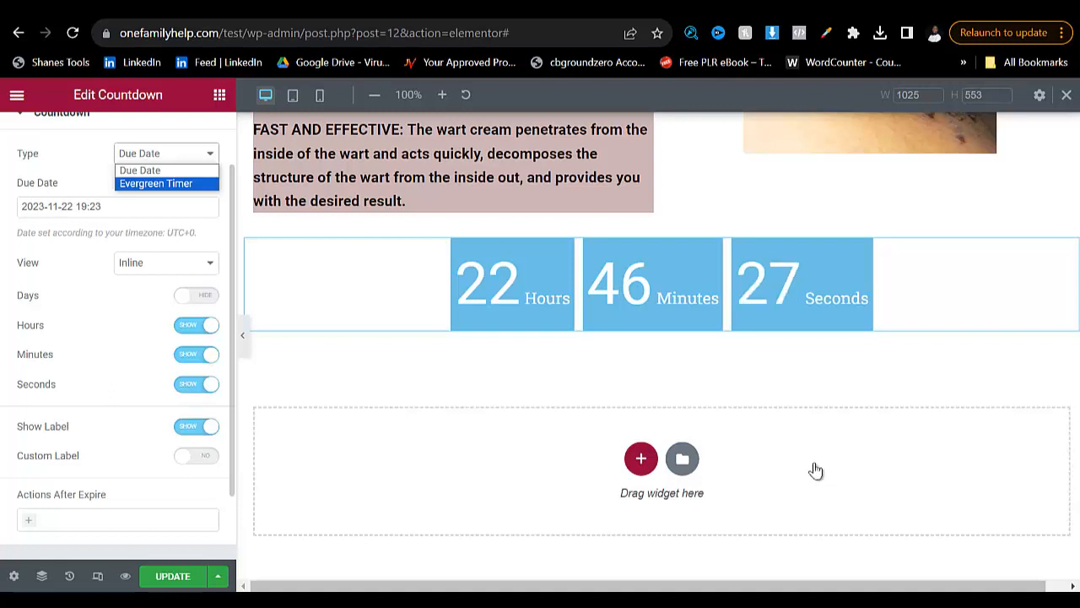
pyautogui.scroll(-1, 817, 470)
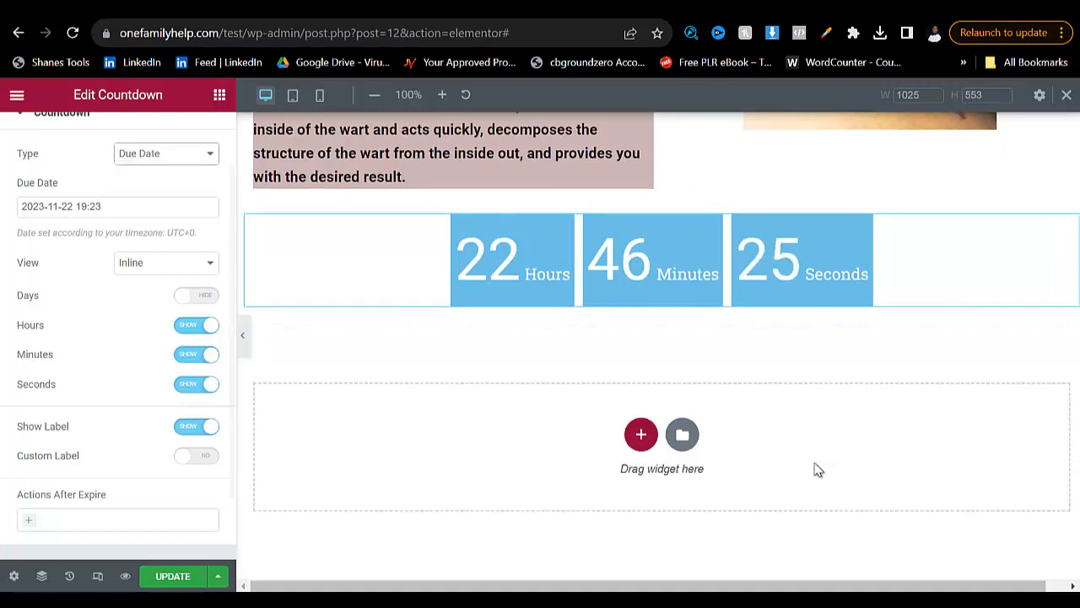
# - Try hiding the Countdown widget's Hours unit and its labels, showing each of them again
pyautogui.scroll(-2, 118, 338)
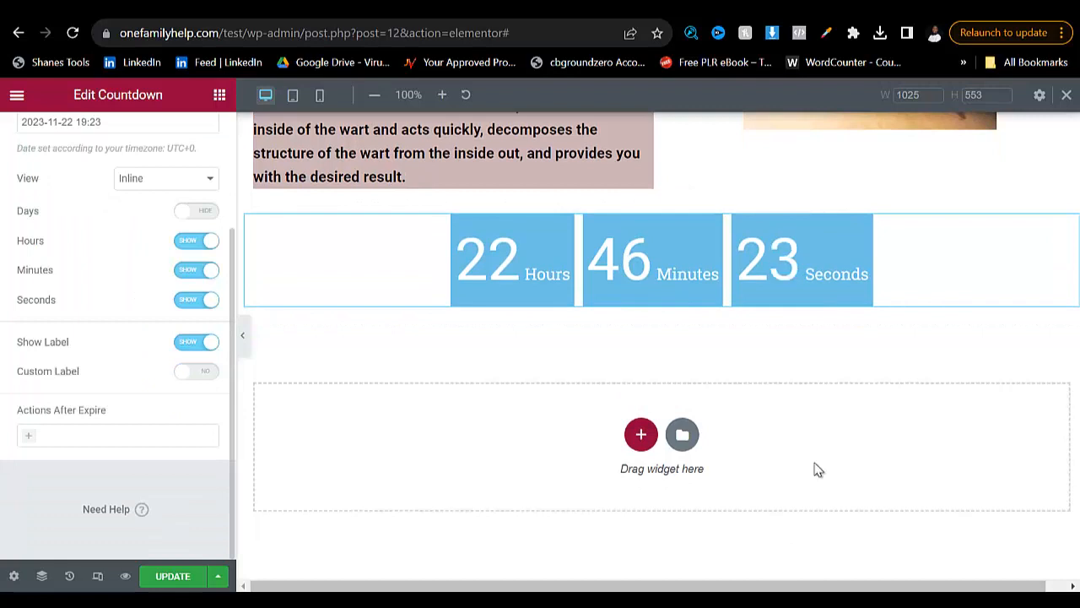
pyautogui.click(197, 240)
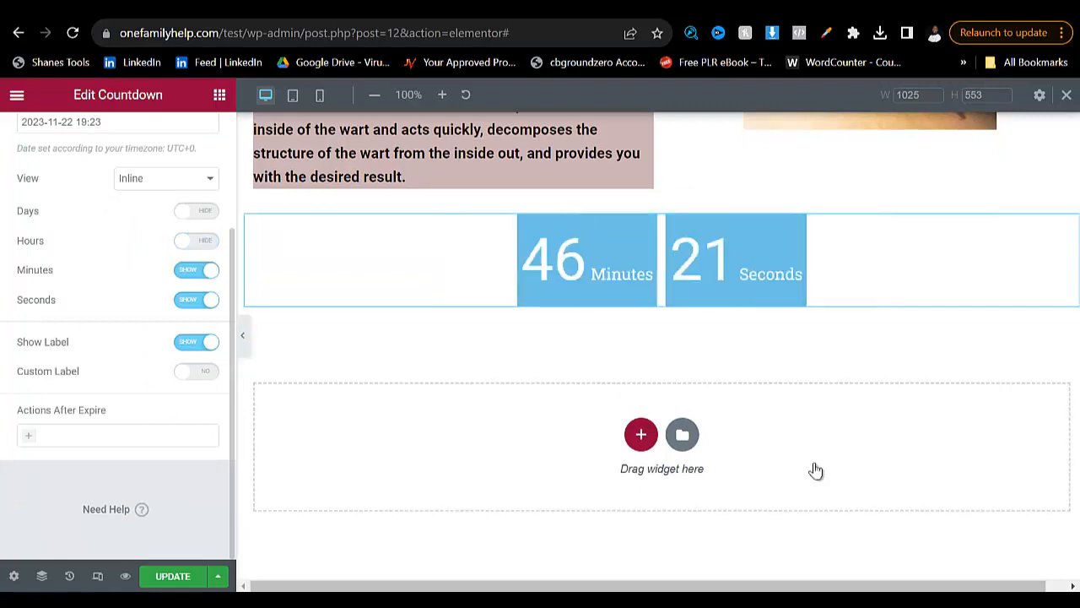
pyautogui.click(196, 240)
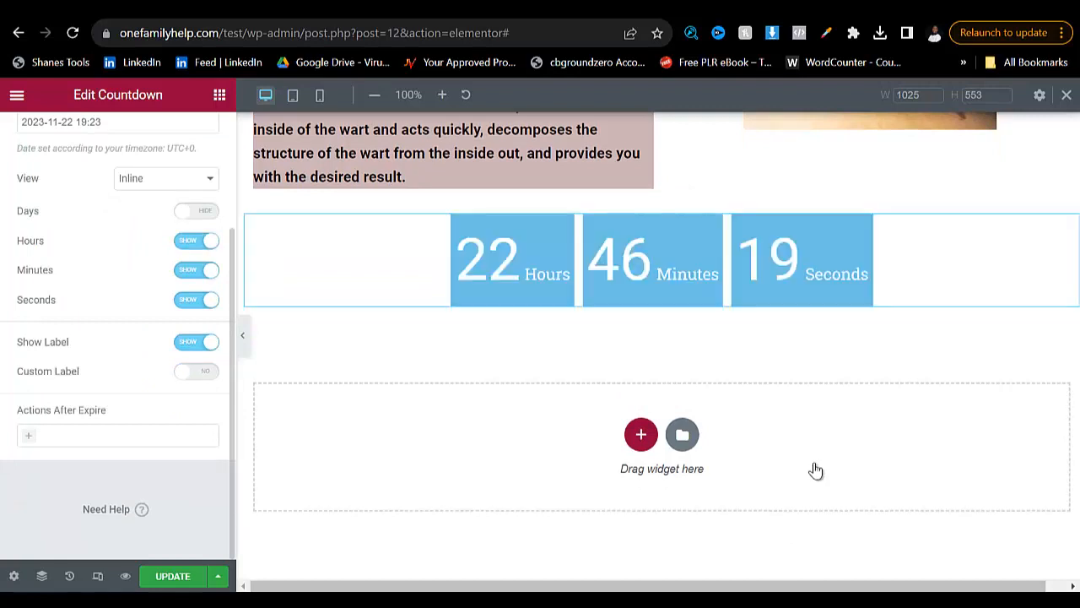
pyautogui.click(197, 342)
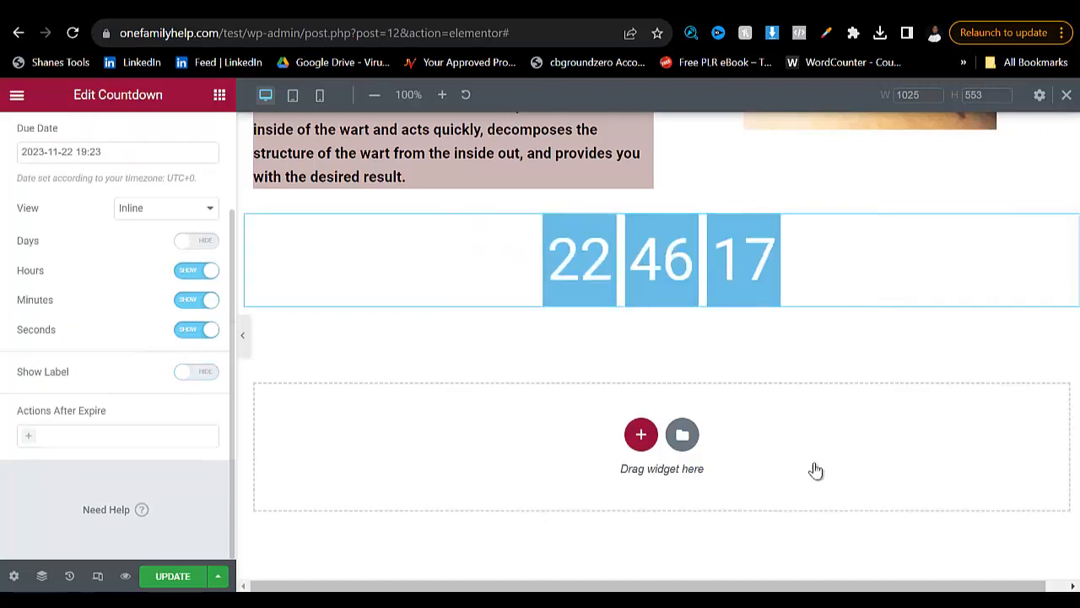
pyautogui.click(197, 372)
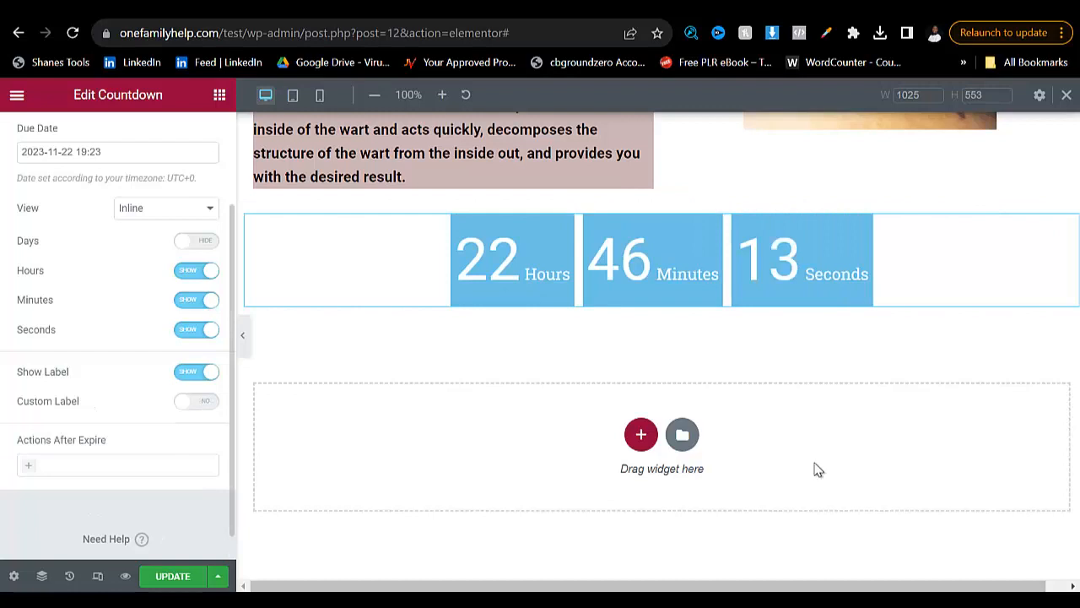
# - Change the background color of the countdown boxes to a dark red
pyautogui.scroll(2, 118, 338)
pyautogui.click(119, 135)
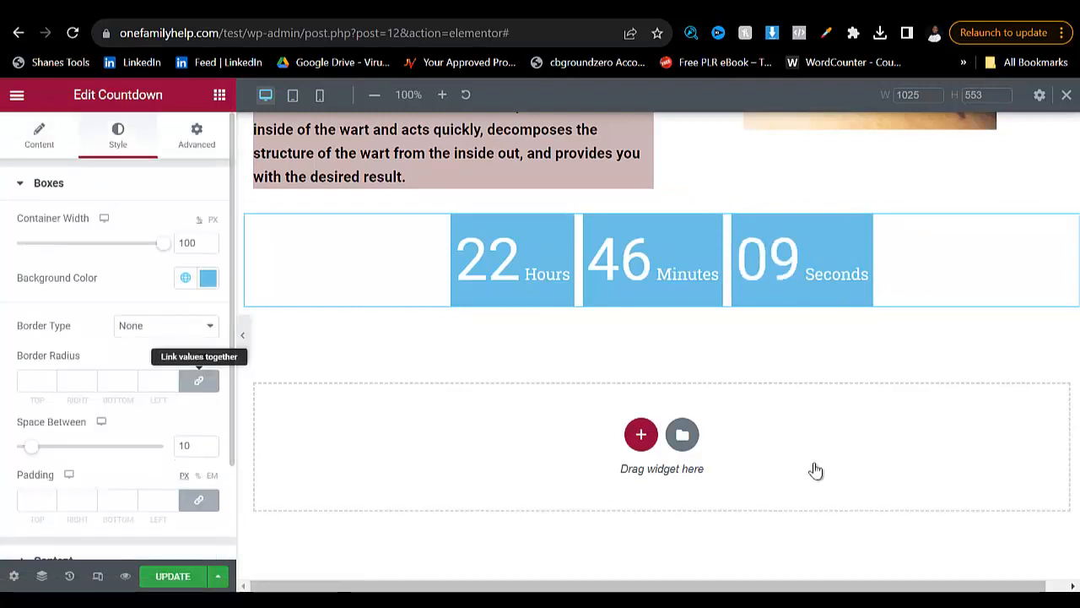
pyautogui.click(207, 278)
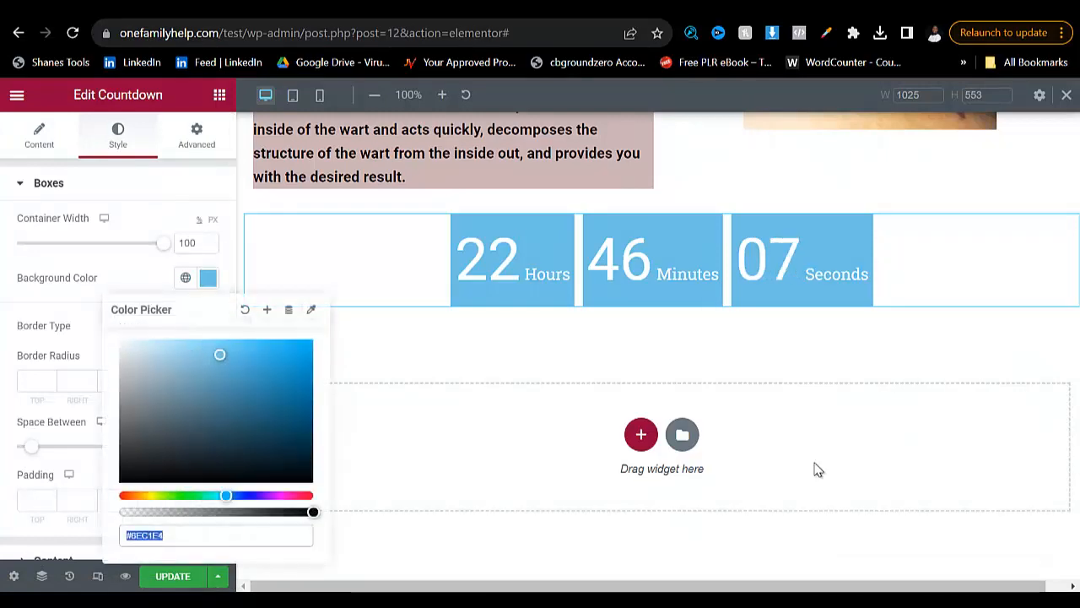
pyautogui.write('#0E1113')
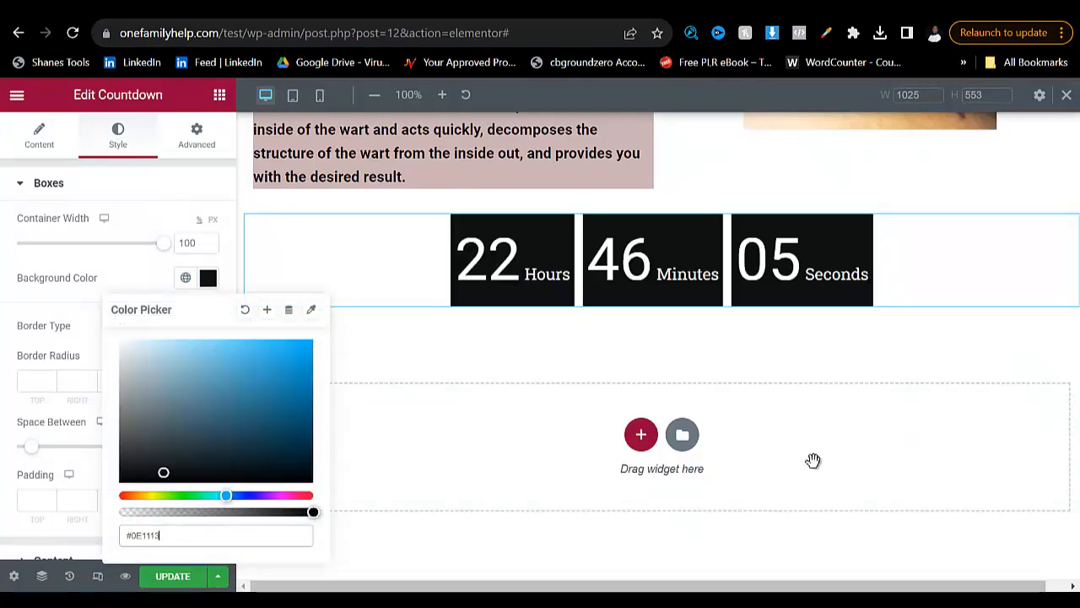
pyautogui.moveTo(227, 495); pyautogui.dragTo(311, 496)
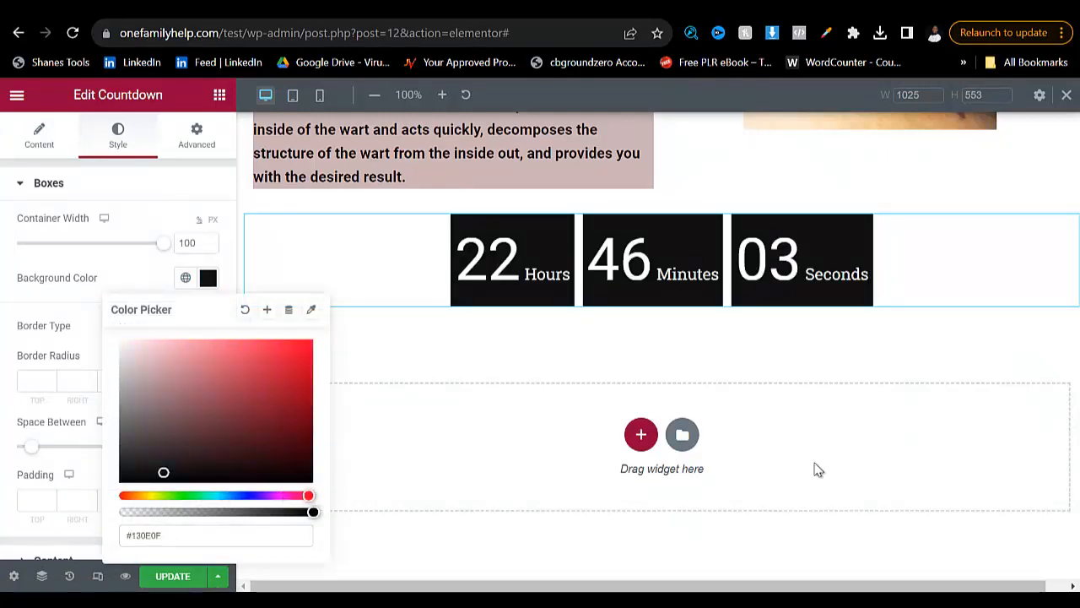
pyautogui.click(302, 433)
pyautogui.click(815, 466)
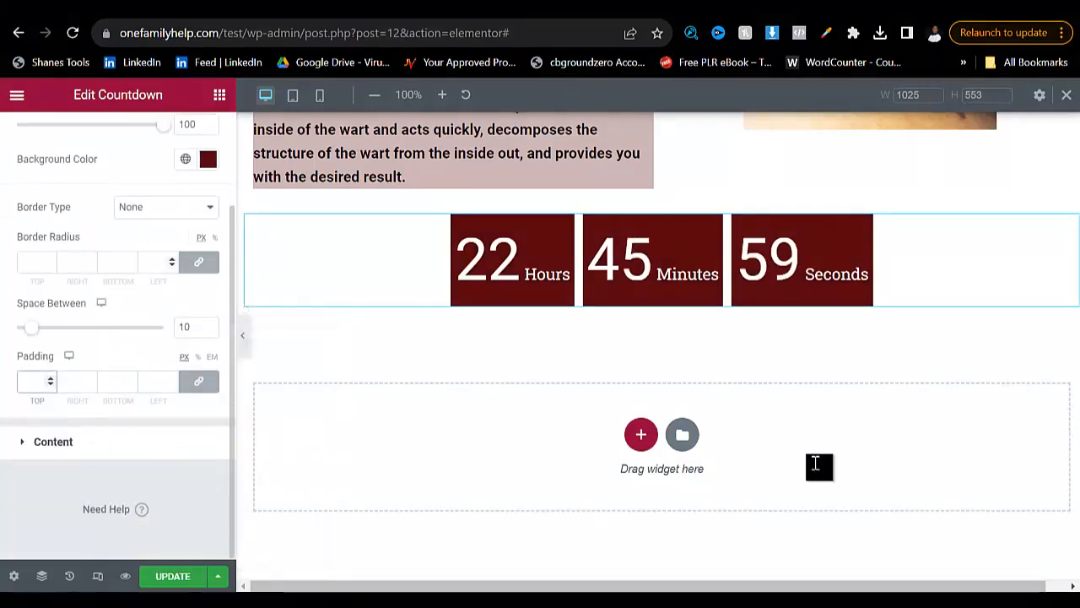
# - Round the countdown boxes with a linked border radius of 56 px and check the digit and label style options
pyautogui.click(172, 258)
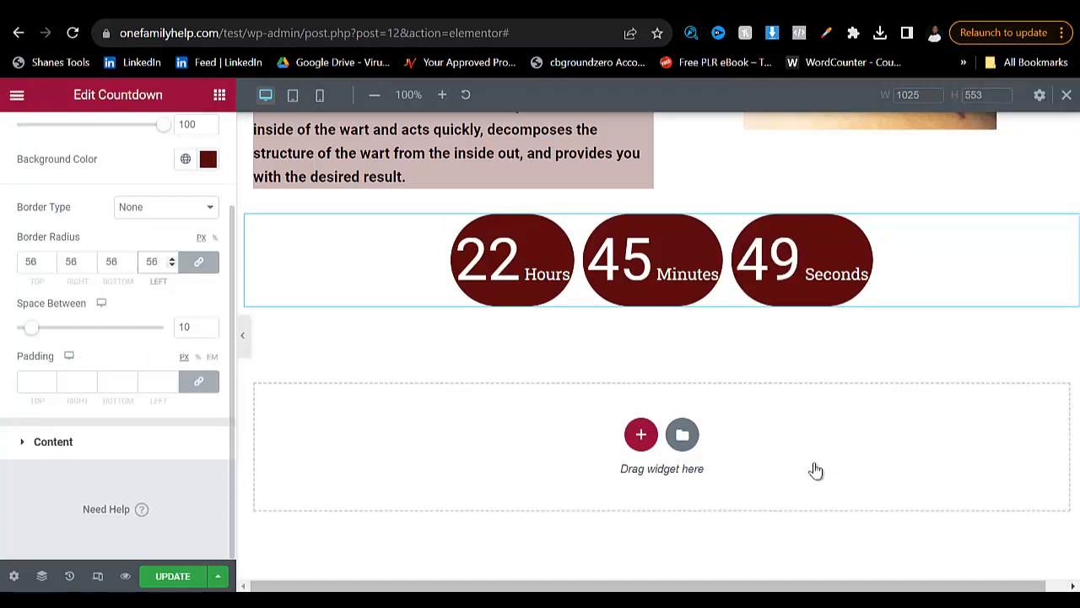
pyautogui.click(53, 442)
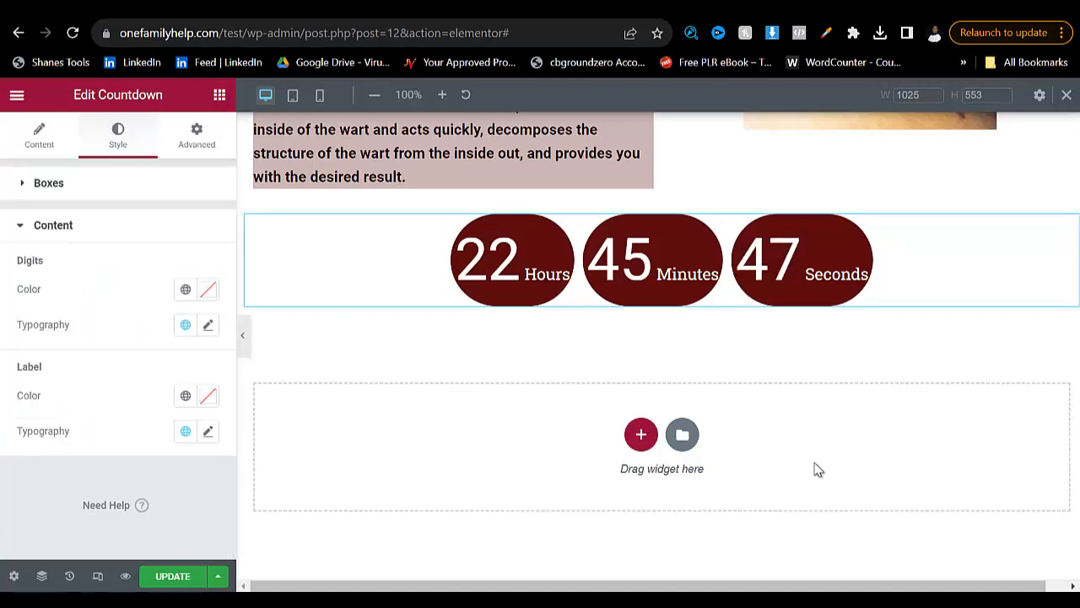
pyautogui.scroll(3, 816, 470)
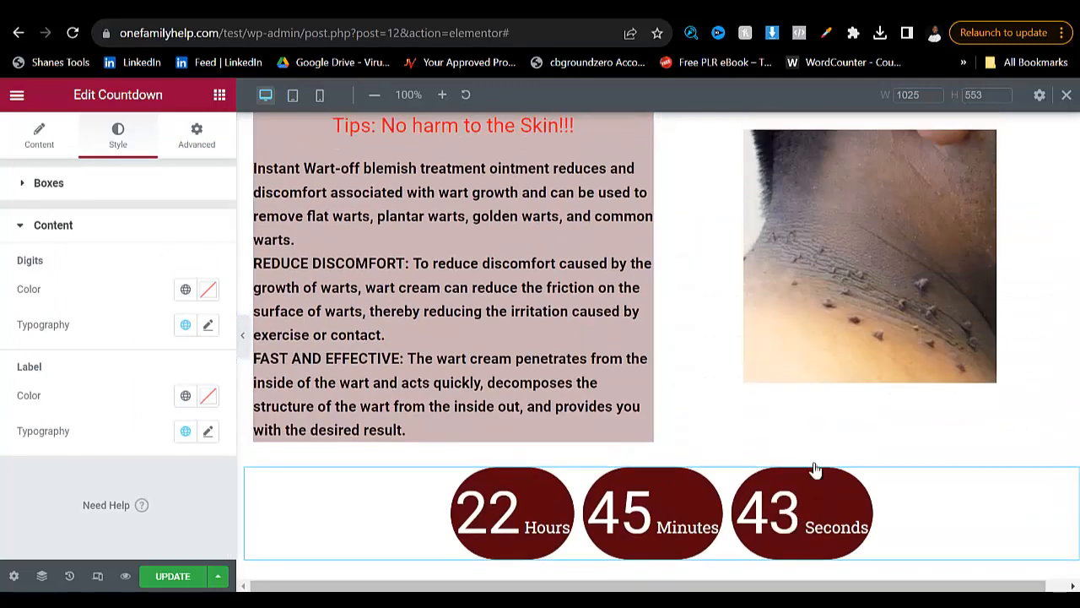
pyautogui.click(816, 470)
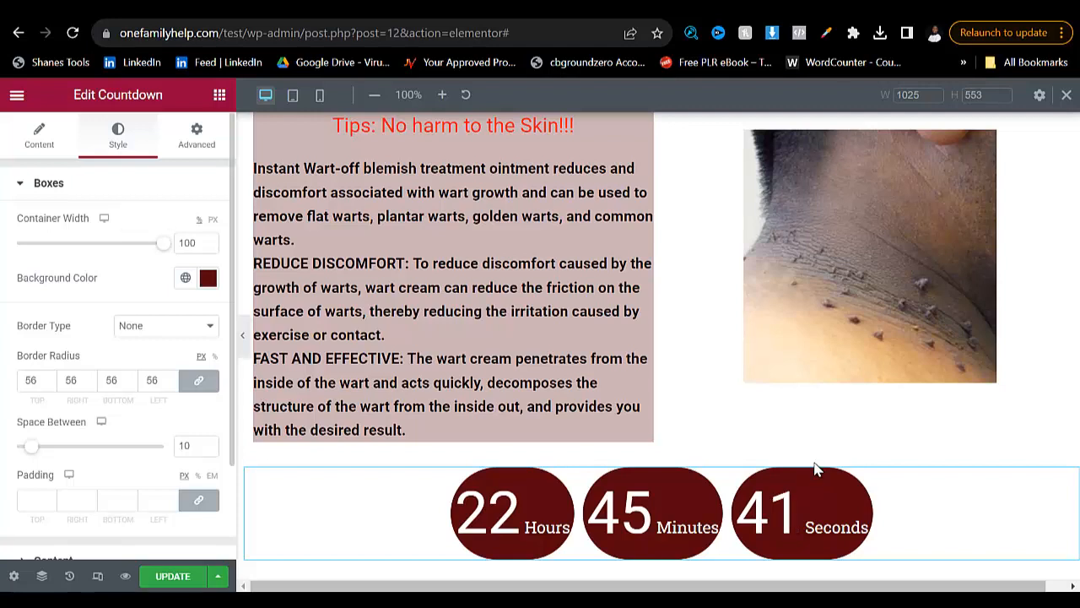
# - Examine the Countdown widget's due date and time settings and review the page from the header image to the timer
pyautogui.click(816, 470)
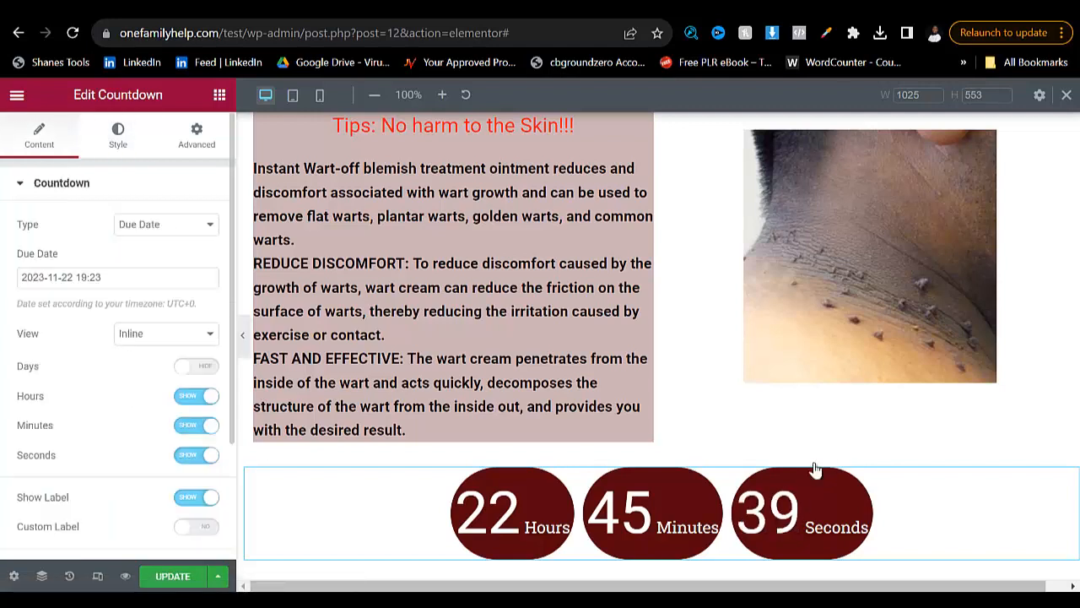
pyautogui.click(117, 277)
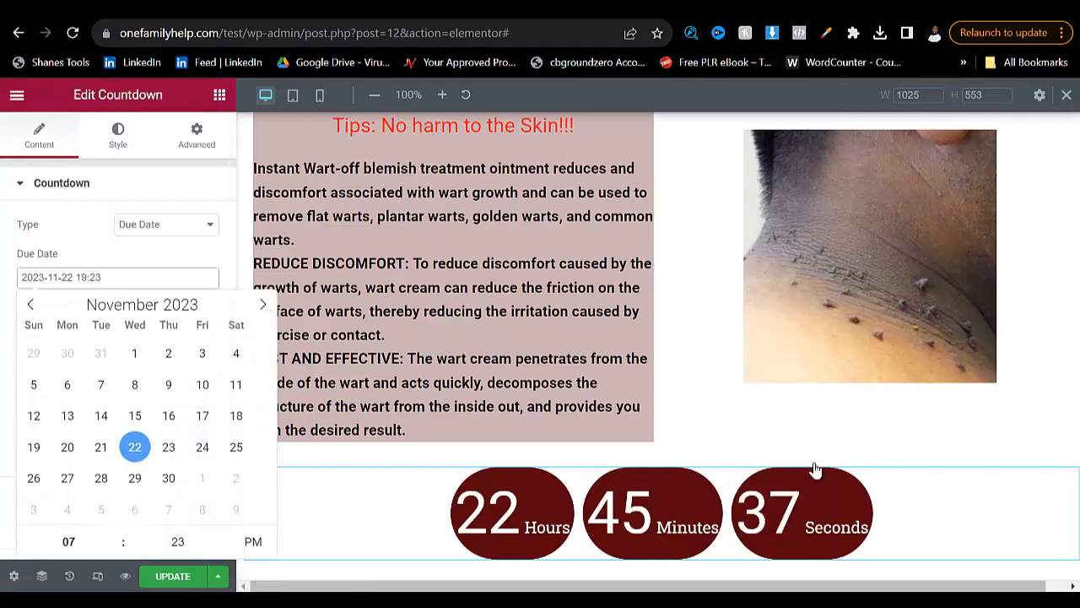
pyautogui.click(68, 540)
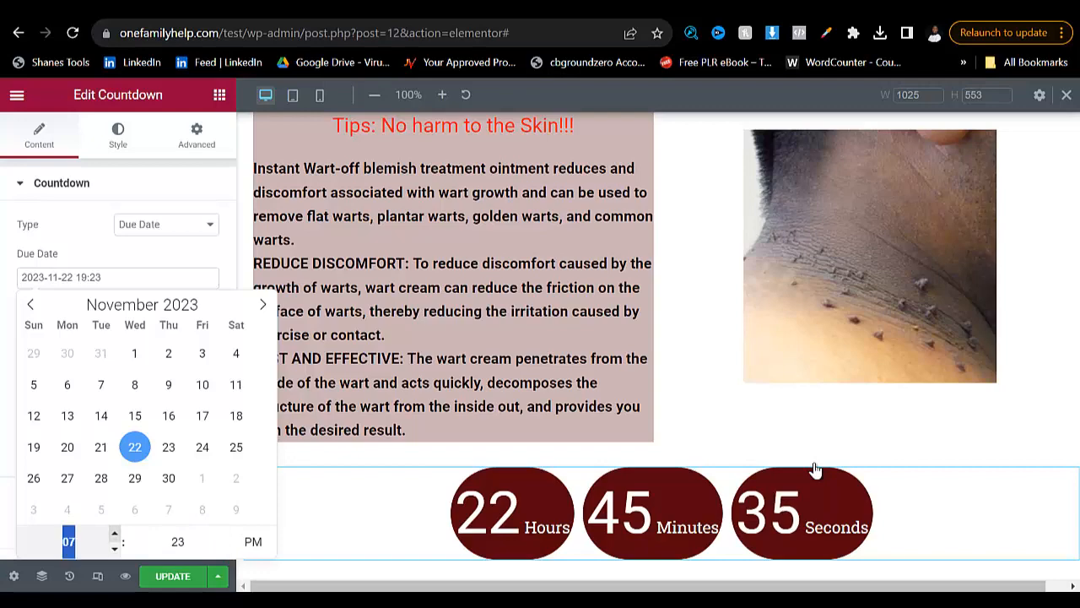
pyautogui.click(101, 184)
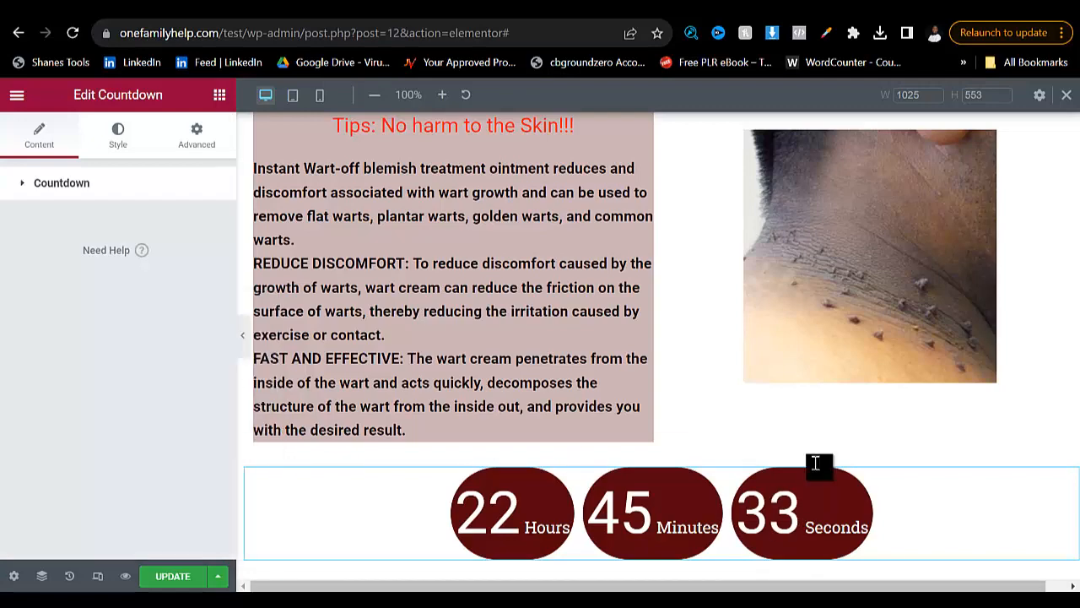
pyautogui.scroll(-3, 816, 469)
pyautogui.scroll(10, 817, 469)
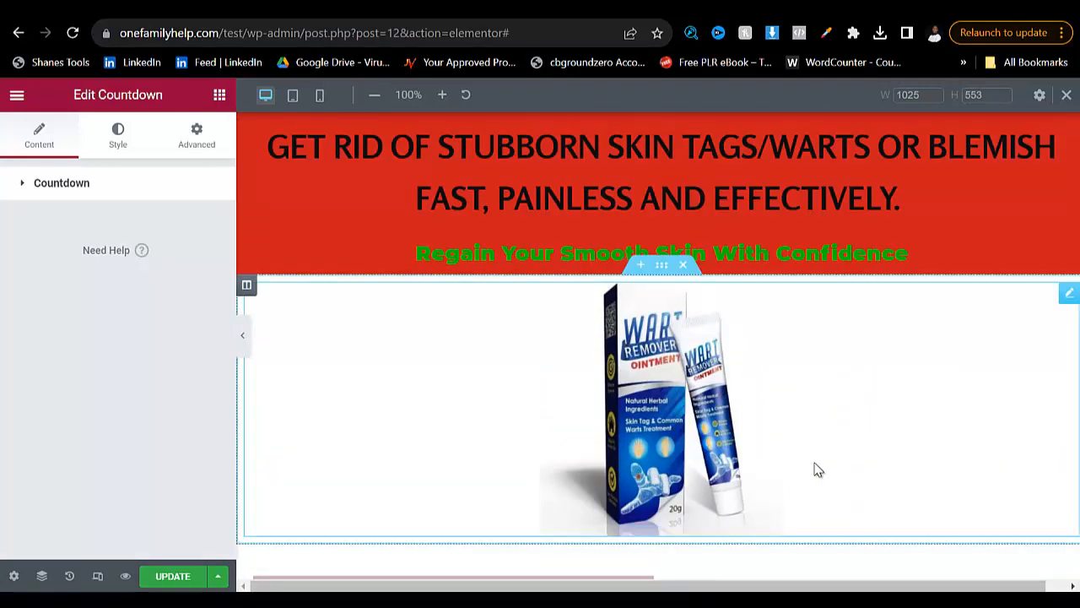
pyautogui.scroll(-10, 816, 469)
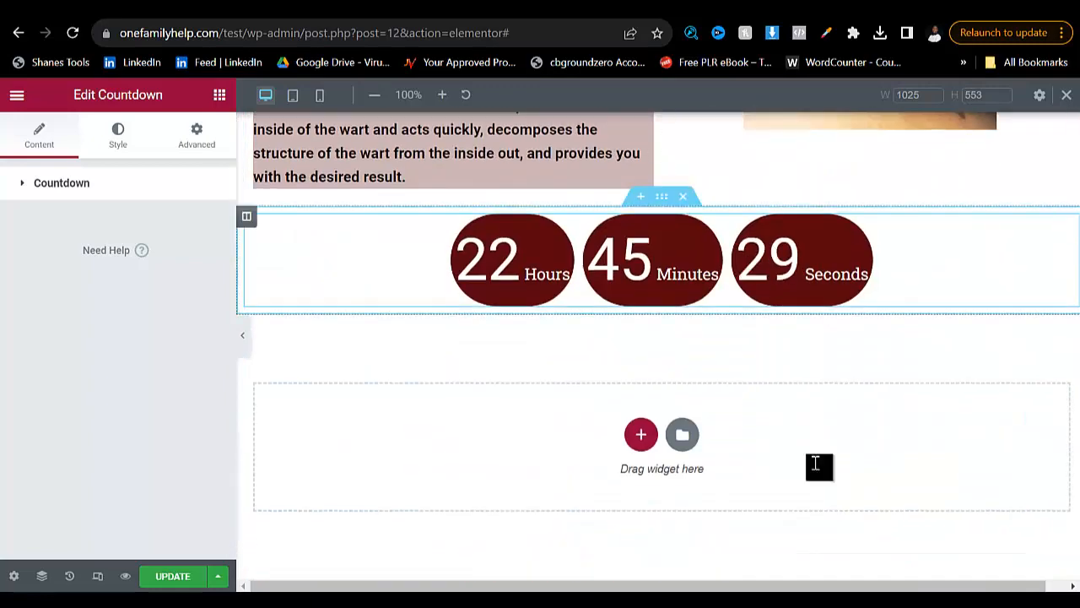
# - Copy the heading "To Order Now Fill In The Form Below To Place Order" from the reference page and return to the Elementor editor
pyautogui.hotkey('ctrl', 'Tab')
pyautogui.scroll(-2, 818, 469)
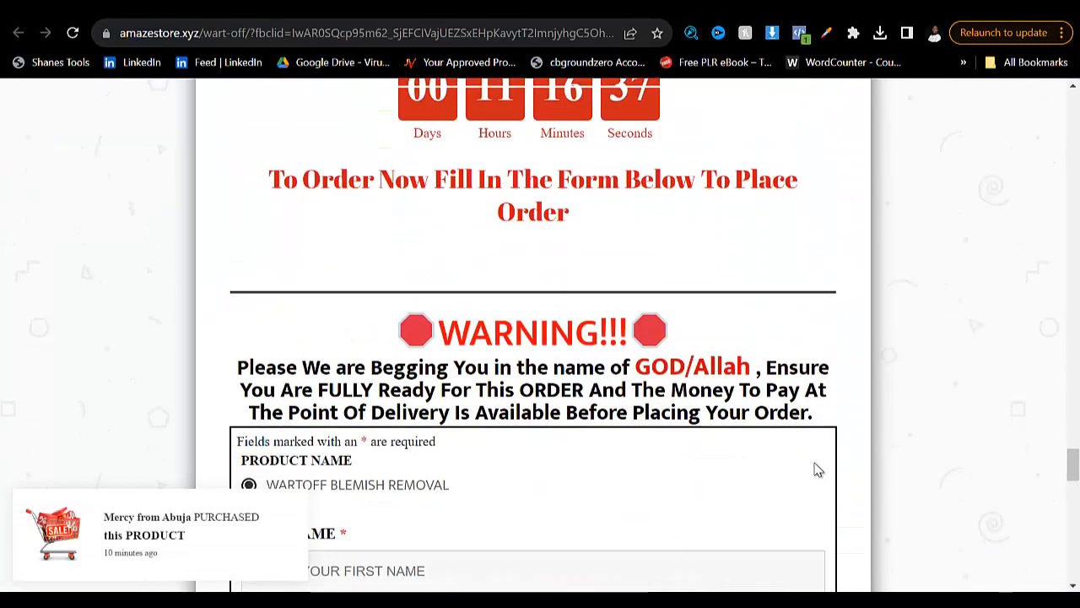
pyautogui.moveTo(269, 179); pyautogui.dragTo(569, 213)
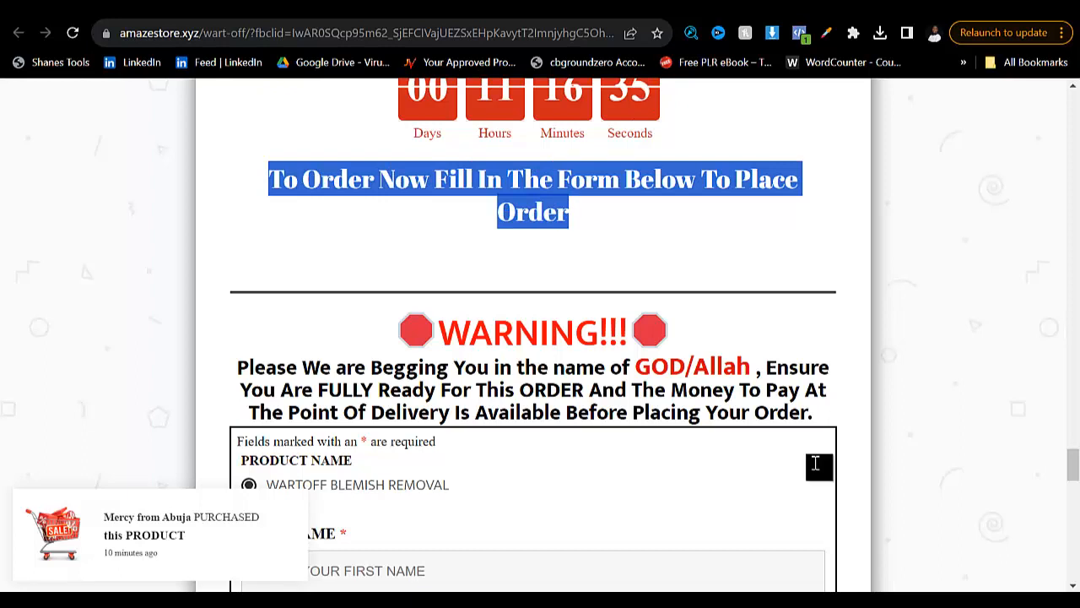
pyautogui.rightClick(521, 183)
pyautogui.click(561, 194)
pyautogui.hotkey('ctrl', 'shift', 'Tab')
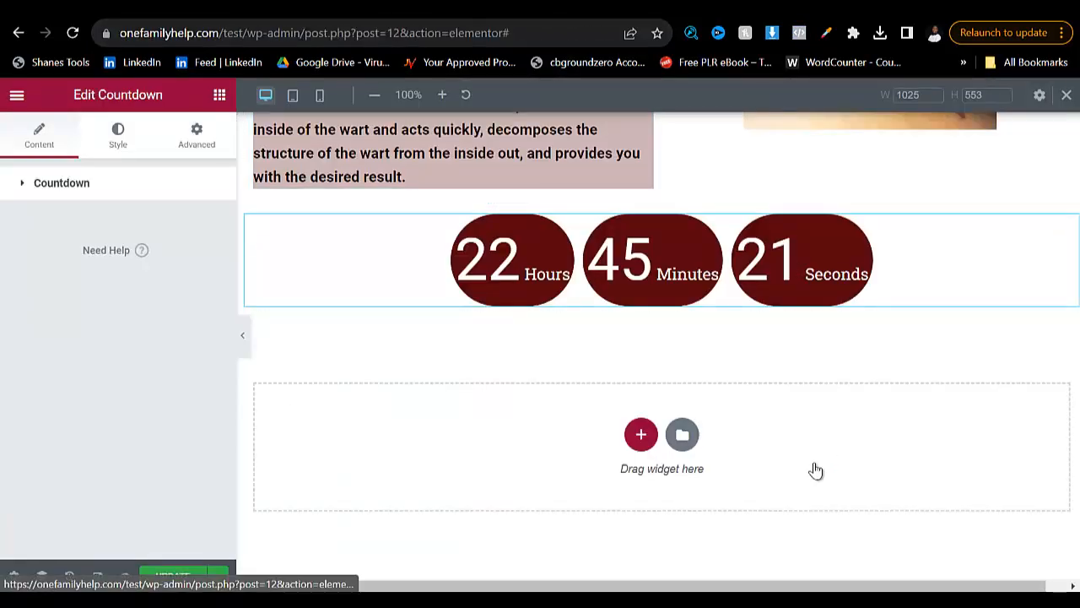
# - Add a Text Editor widget below the countdown and replace its placeholder text with "To Order Now Fill In The Form Below To Place Order"
pyautogui.click(816, 470)
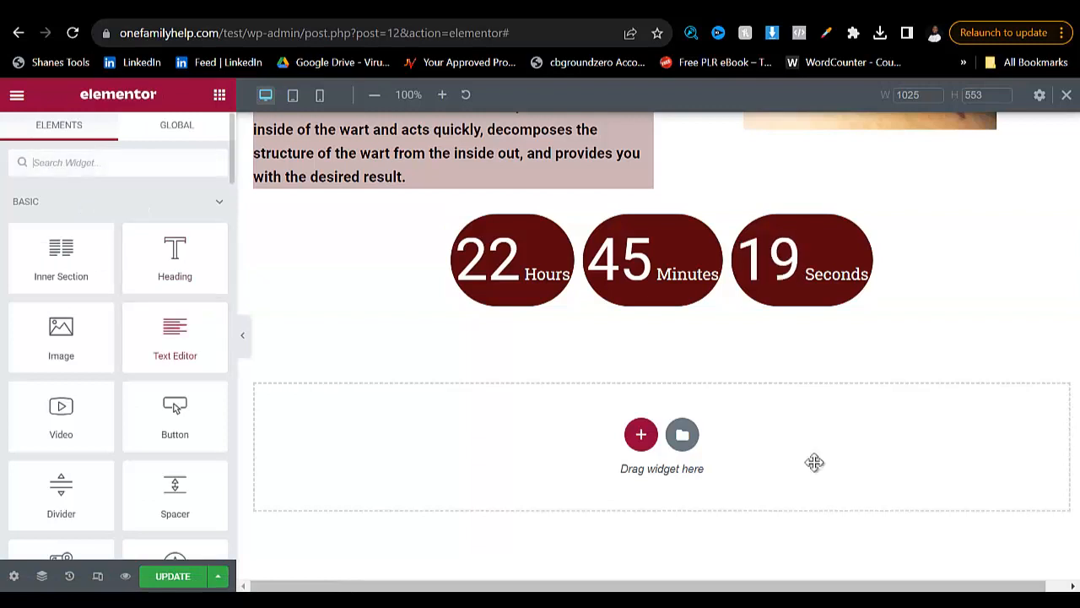
pyautogui.moveTo(813, 461)
pyautogui.mouseDown()
pyautogui.moveTo(820, 475)
pyautogui.moveTo(816, 468)
pyautogui.mouseUp()
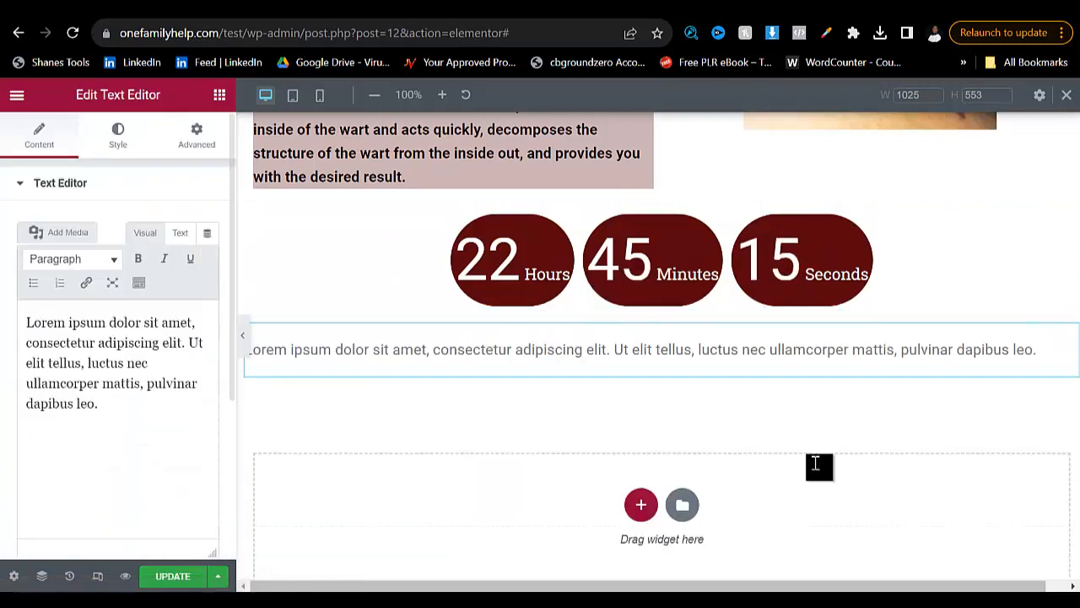
pyautogui.hotkey('ctrl', 'a')
pyautogui.hotkey('ctrl', 'v')
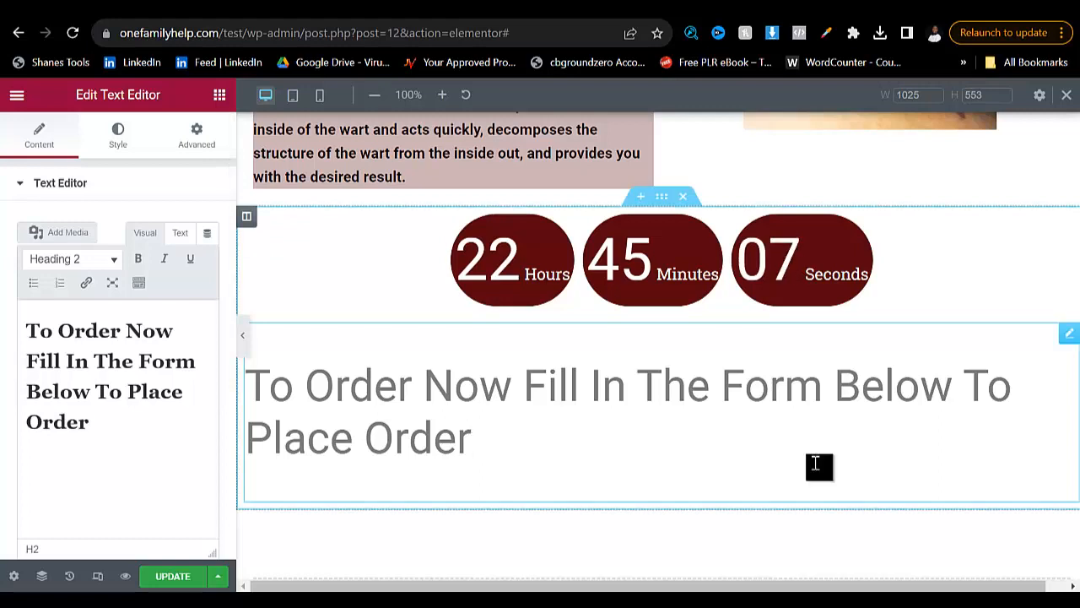
# - Center the "To Order Now Fill In The Form Below To Place Order" heading in the Text Editor widget
pyautogui.hotkey('ctrl', 'a')
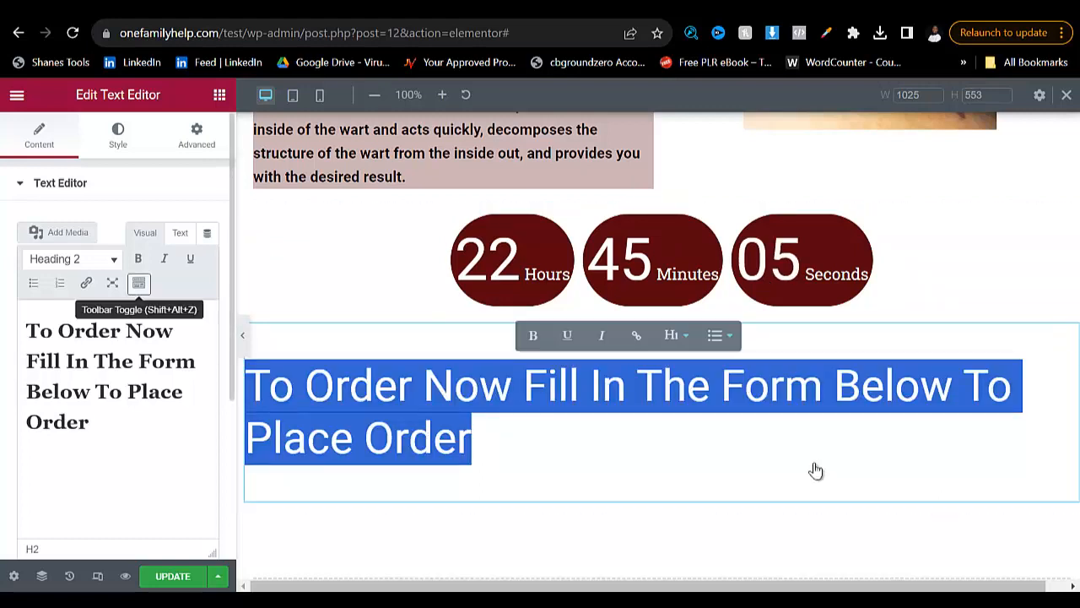
pyautogui.click(139, 283)
pyautogui.click(60, 335)
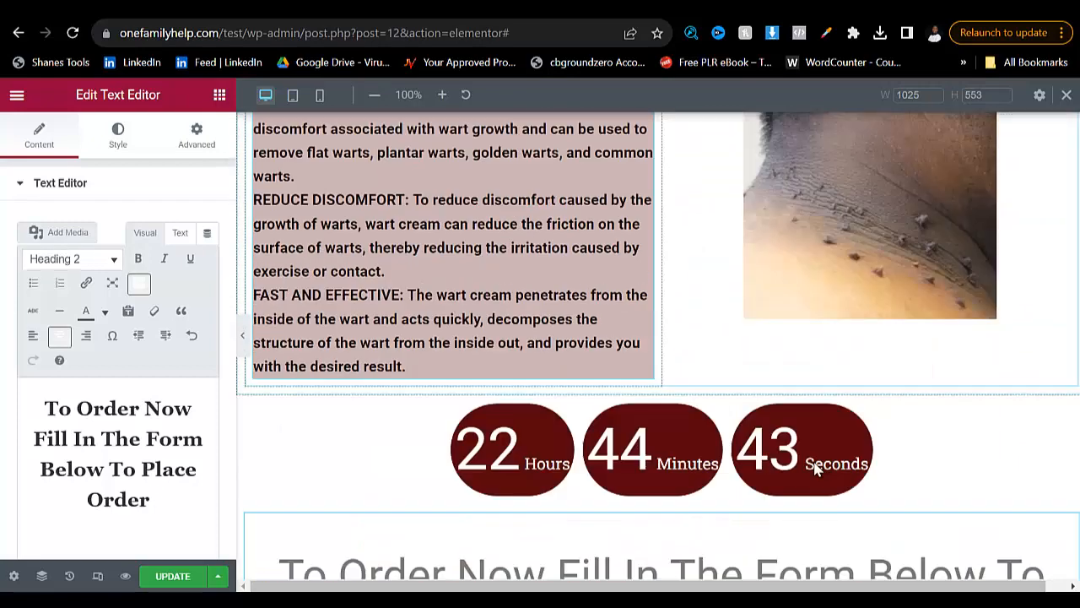
# - Check the warning text and order form below the order heading on the reference page and return to the Elementor editor
pyautogui.hotkey('ctrl', 'Tab')
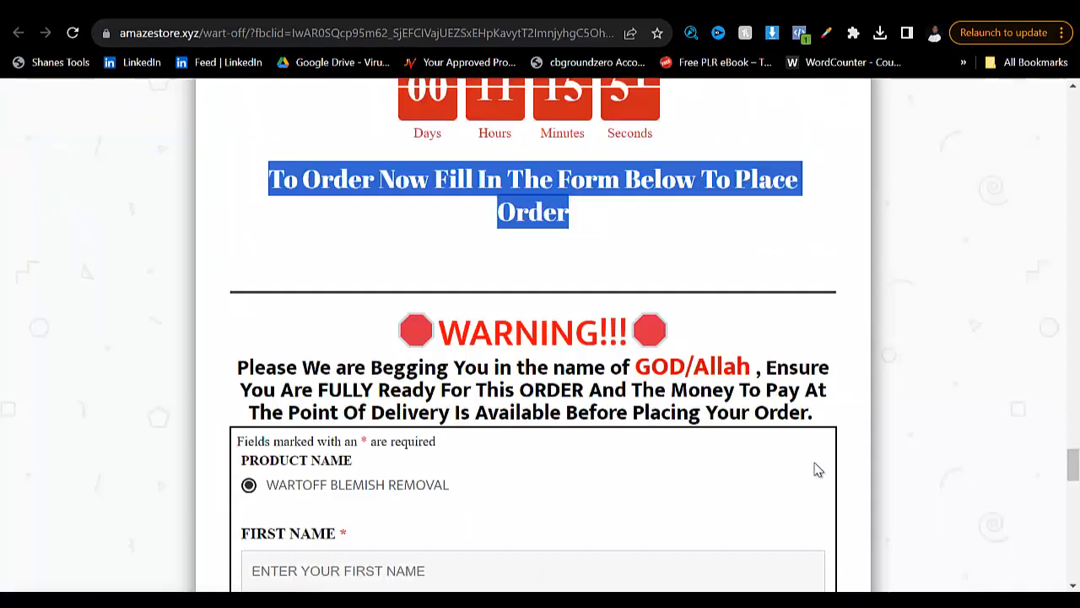
pyautogui.scroll(-4, 816, 469)
pyautogui.scroll(-4, 816, 463)
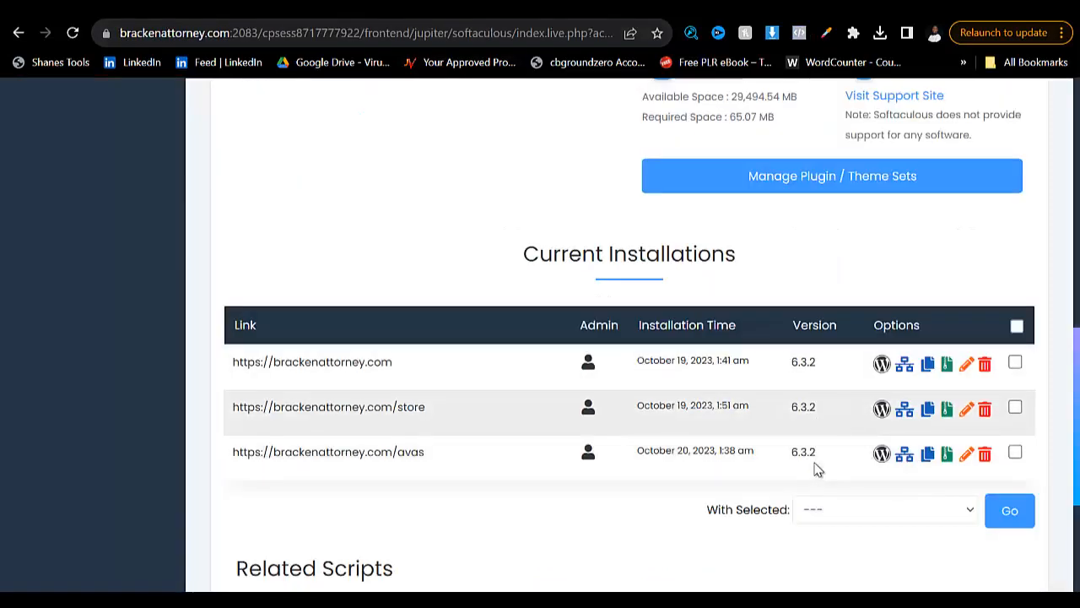
pyautogui.scroll(4, 817, 470)
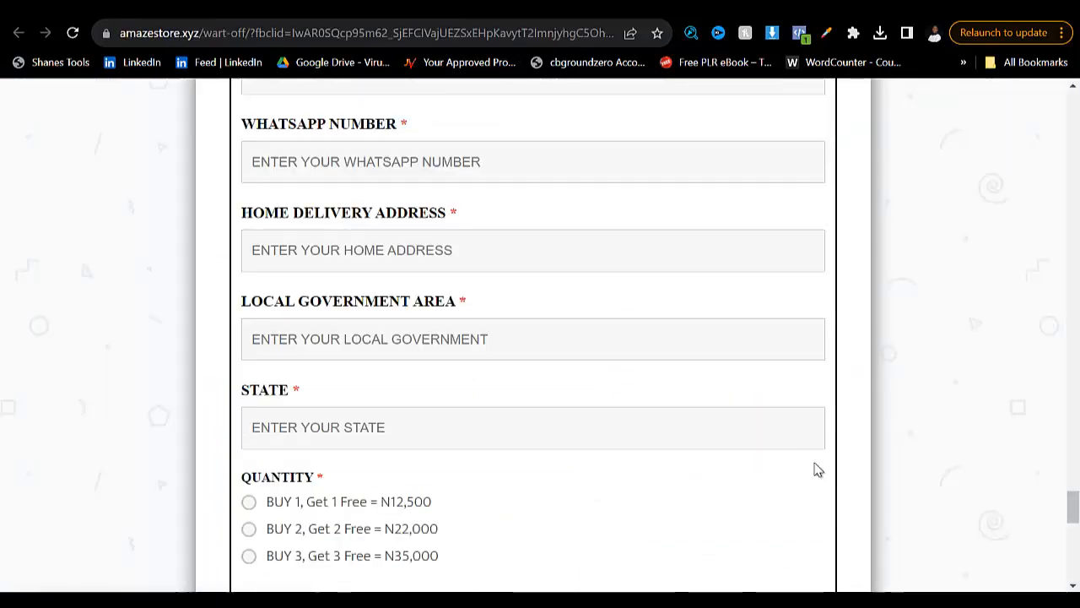
pyautogui.scroll(6, 817, 470)
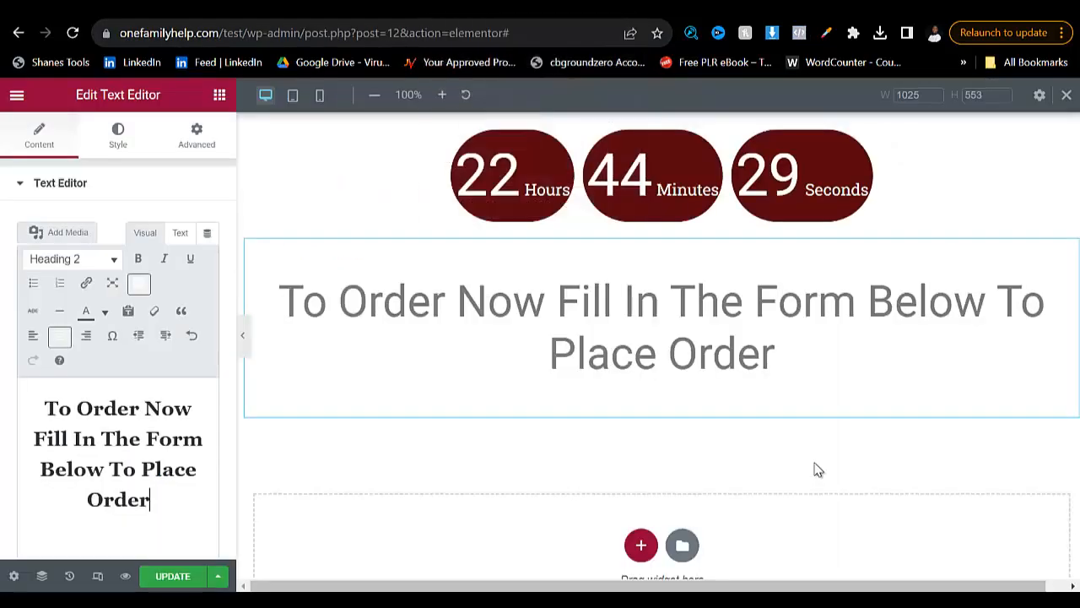
# - Open the ulcer1 page's WordPress dashboard in a separate browser tab, keeping the Elementor editor open
pyautogui.click(17, 94)
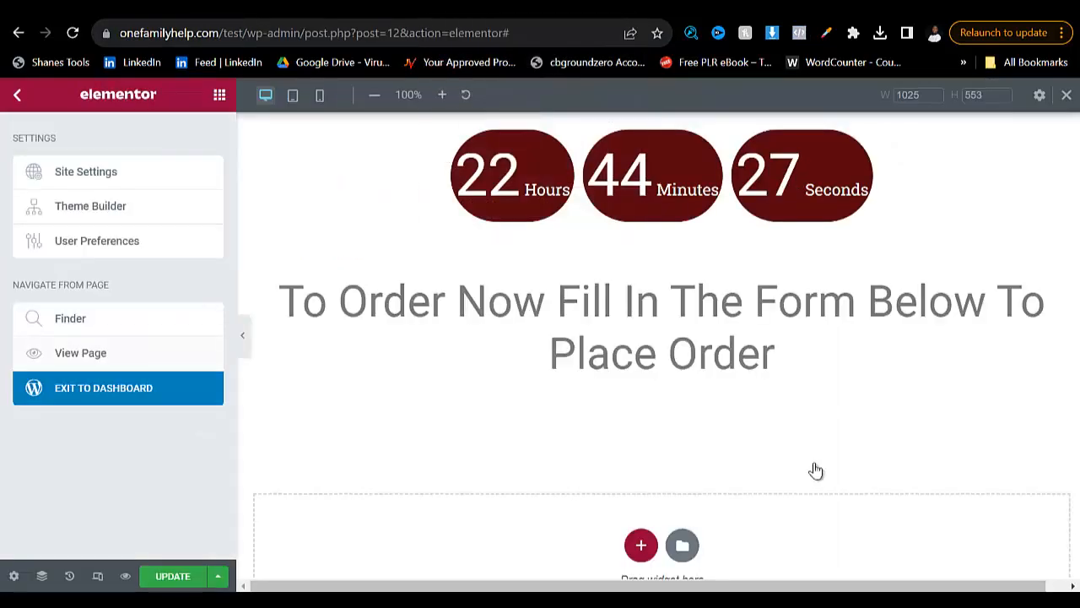
pyautogui.rightClick(87, 389)
pyautogui.click(159, 398)
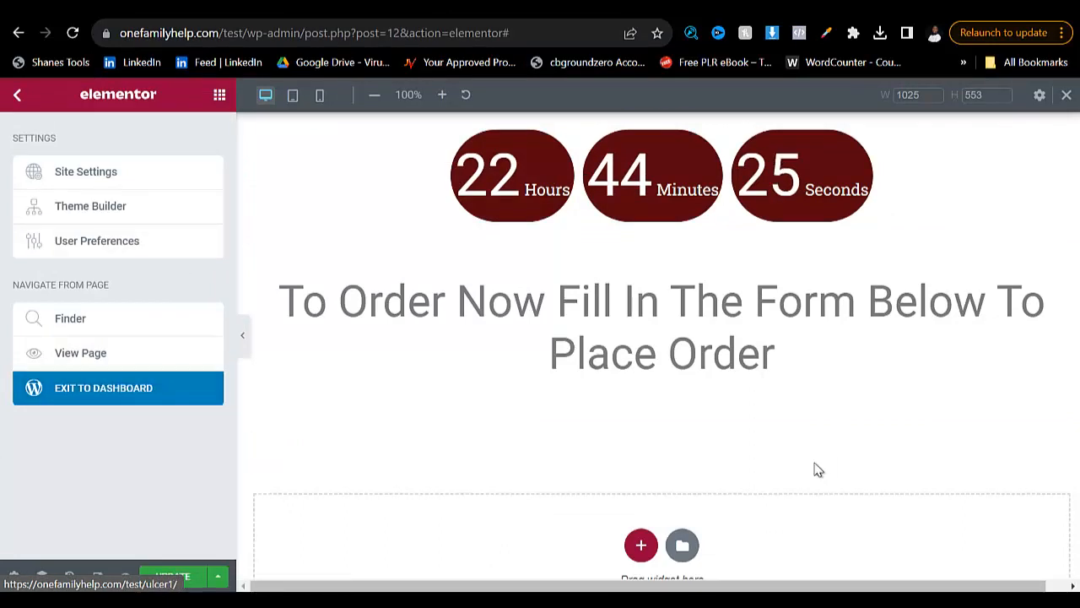
pyautogui.click(363, 7)
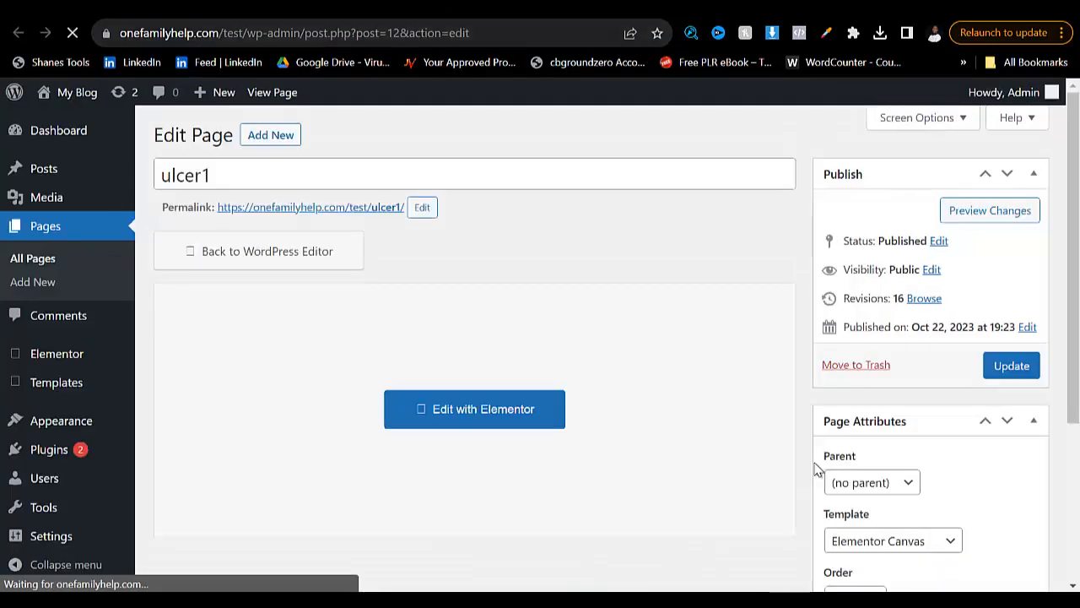
# - Examine the reference page's order form for the customer detail fields it asks for
pyautogui.moveTo(58, 131)
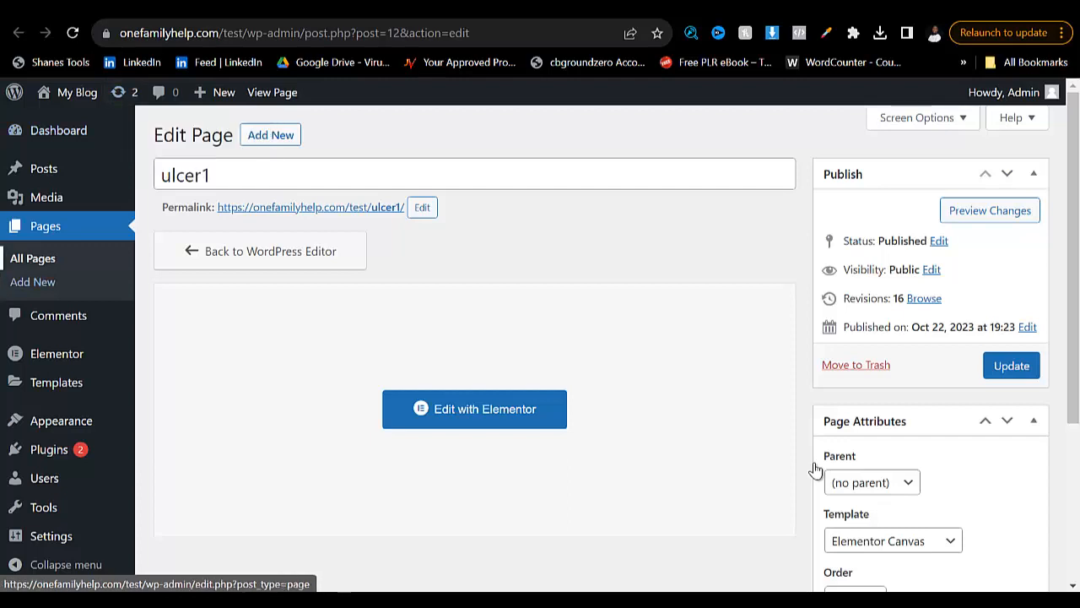
pyautogui.scroll(-1, 815, 470)
pyautogui.scroll(-2, 816, 470)
pyautogui.moveTo(49, 449)
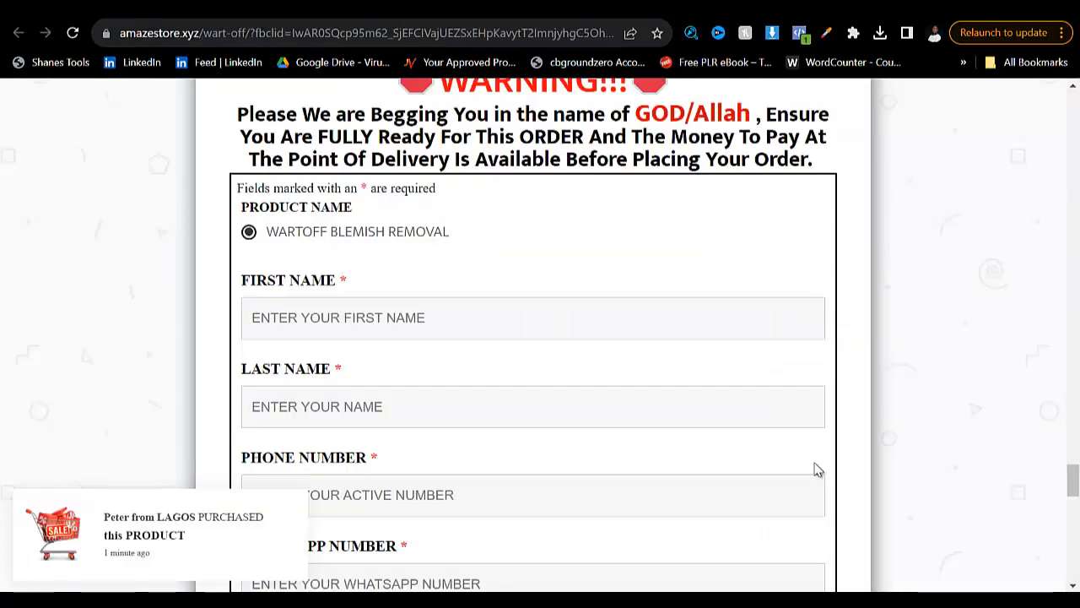
pyautogui.scroll(-4, 815, 470)
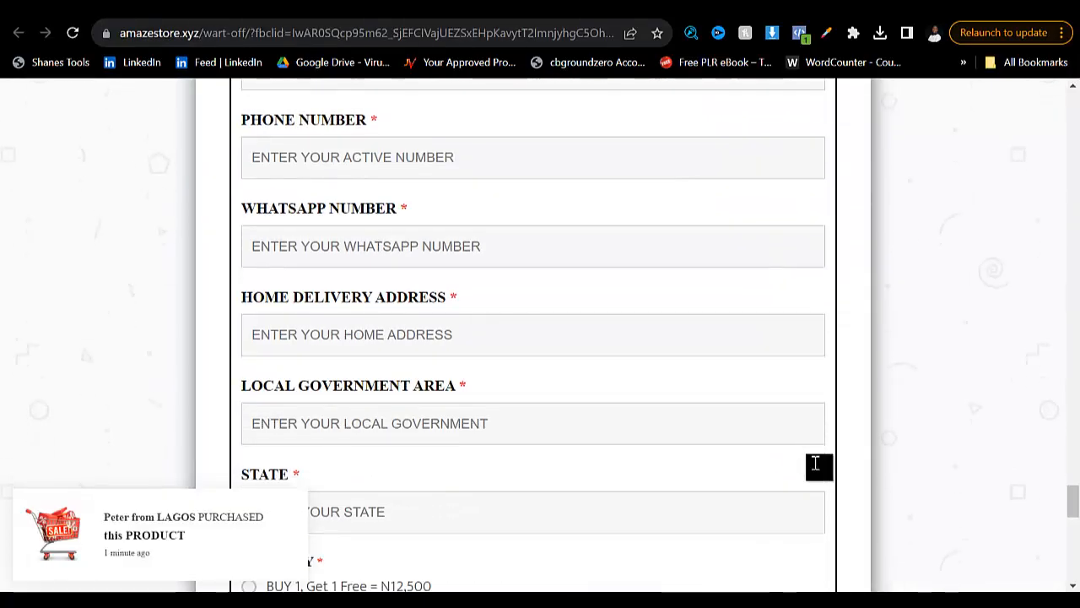
pyautogui.scroll(3, 815, 463)
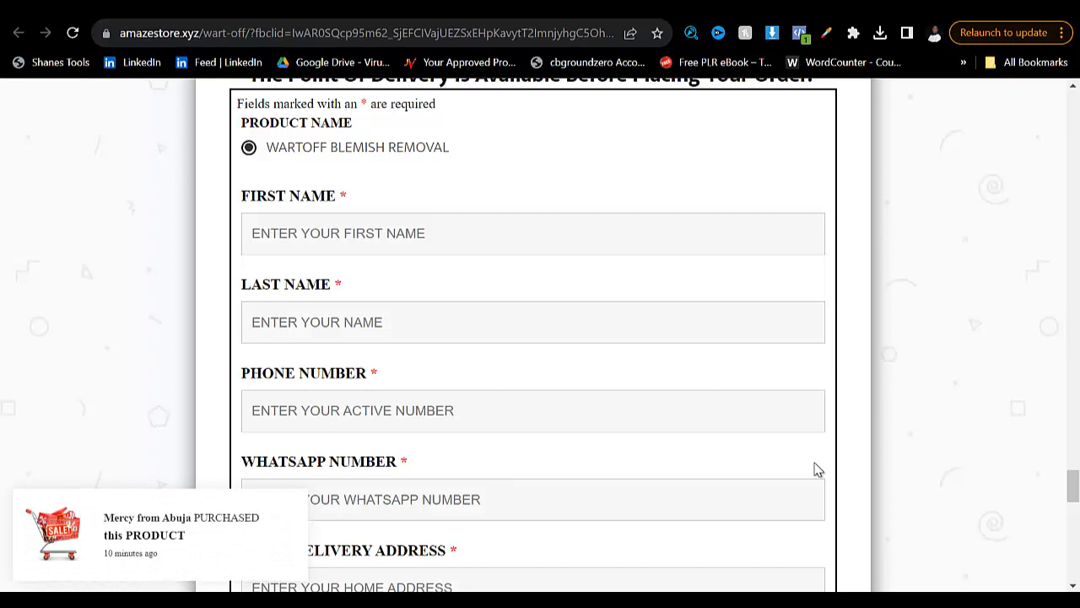
# - Return to the WordPress dashboard and open the upload form for adding a new plugin
pyautogui.hotkey('ctrl', 'Tab')
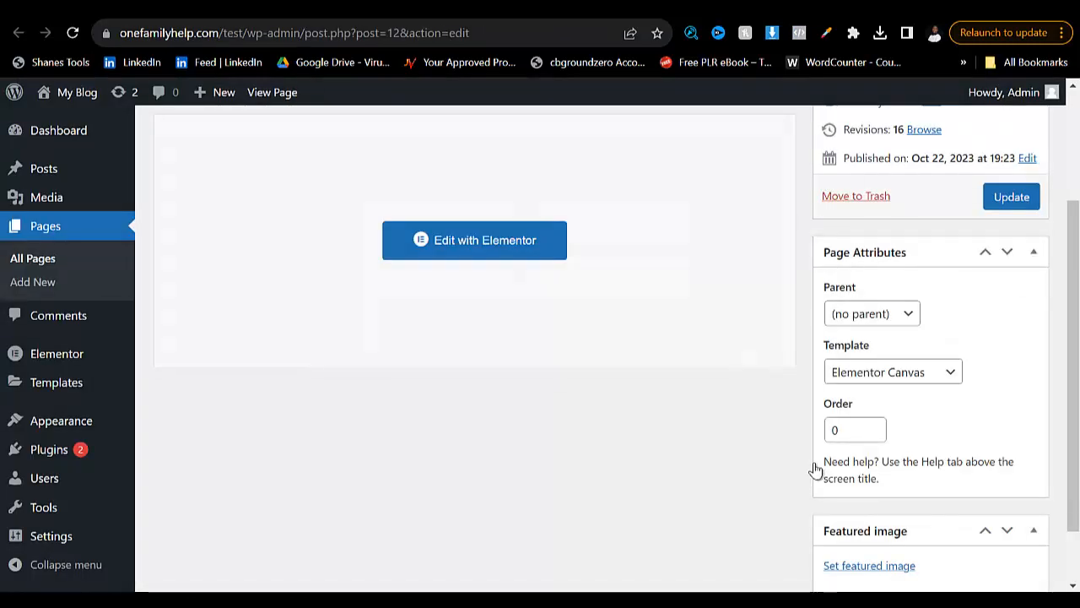
pyautogui.scroll(2, 816, 470)
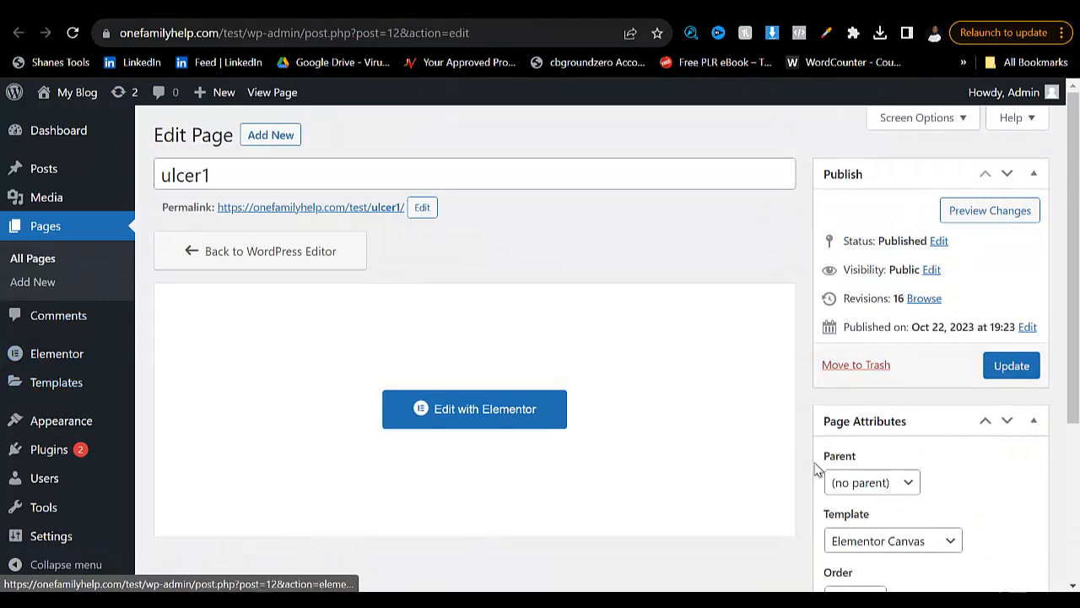
pyautogui.scroll(-2, 815, 470)
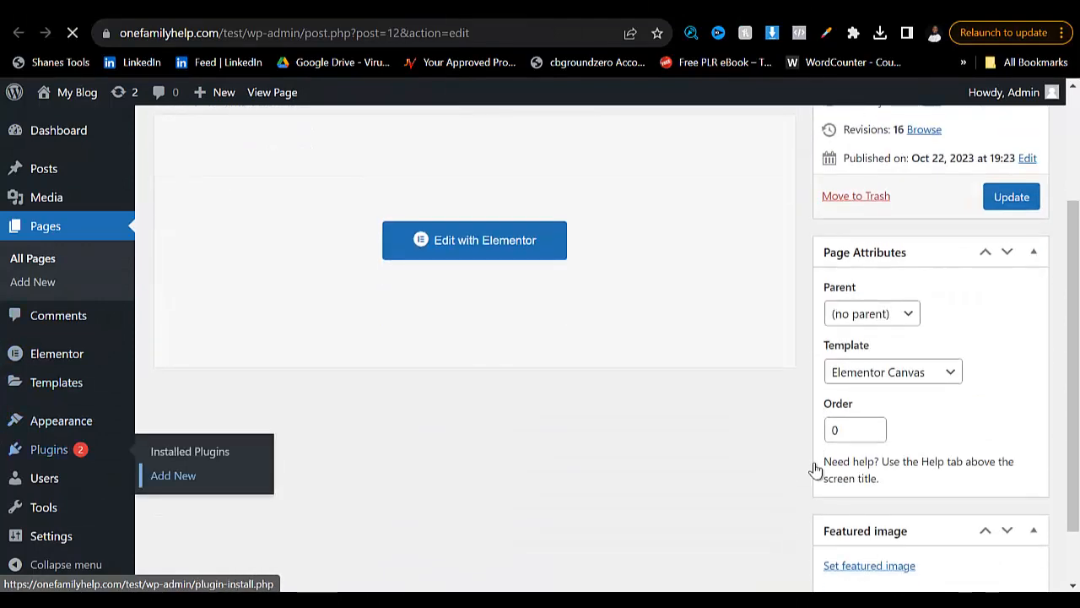
pyautogui.press('Return')
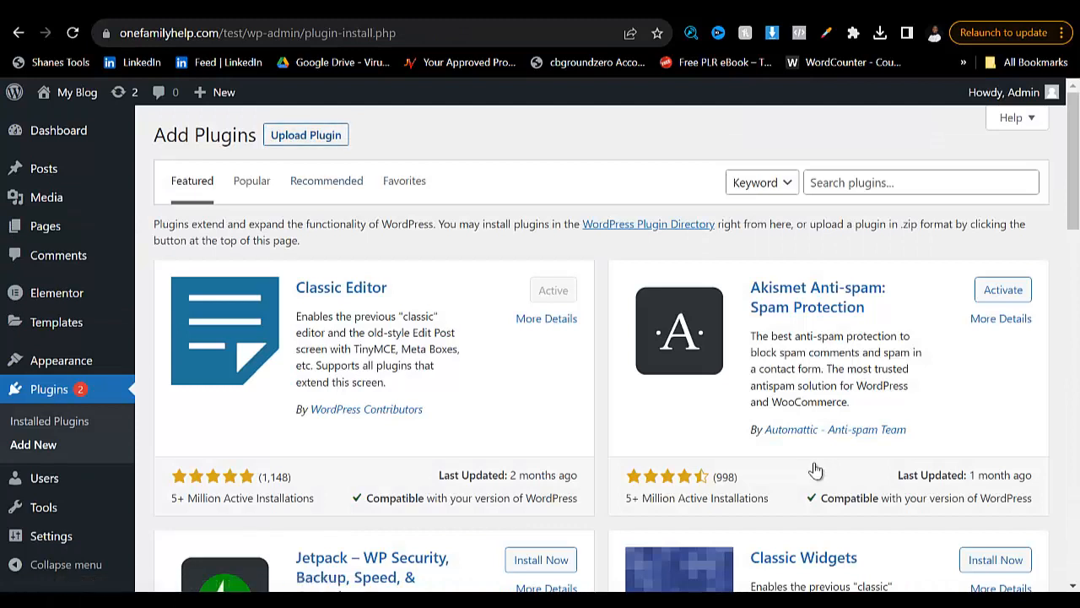
pyautogui.press('Return')
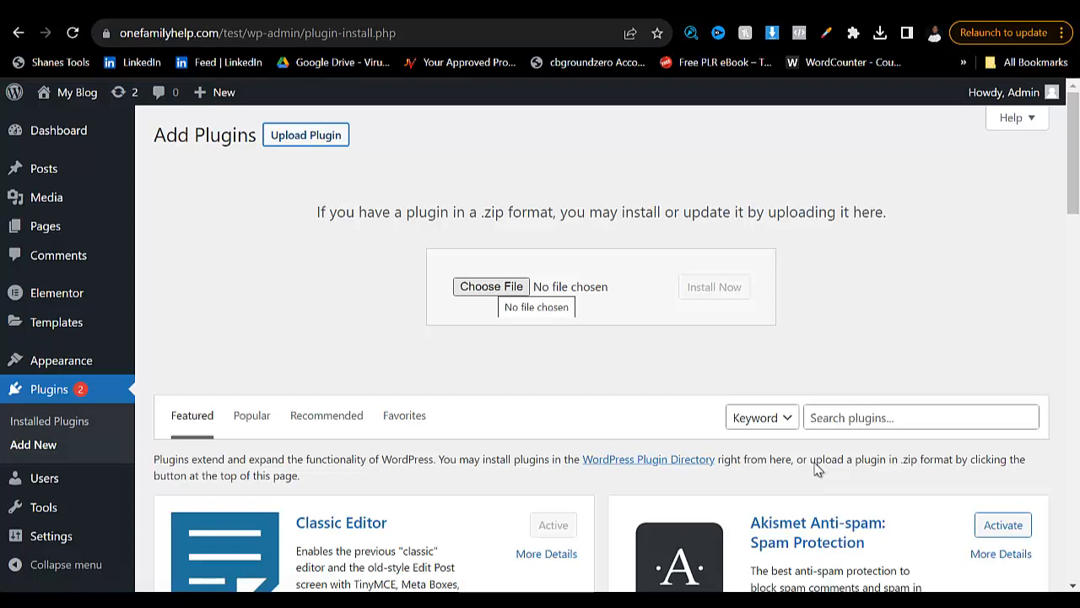
# - Start choosing the plugin archive and browse to the "my themes" folder on the Desktop
pyautogui.press('Tab')
pyautogui.press('Return')
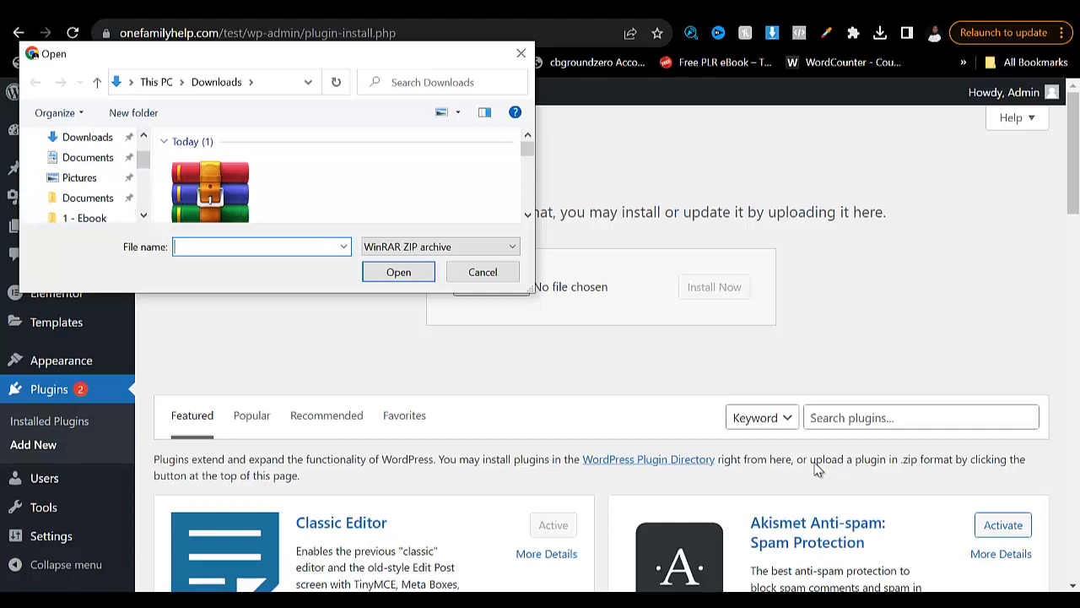
pyautogui.scroll(1, 81, 170)
pyautogui.click(81, 170)
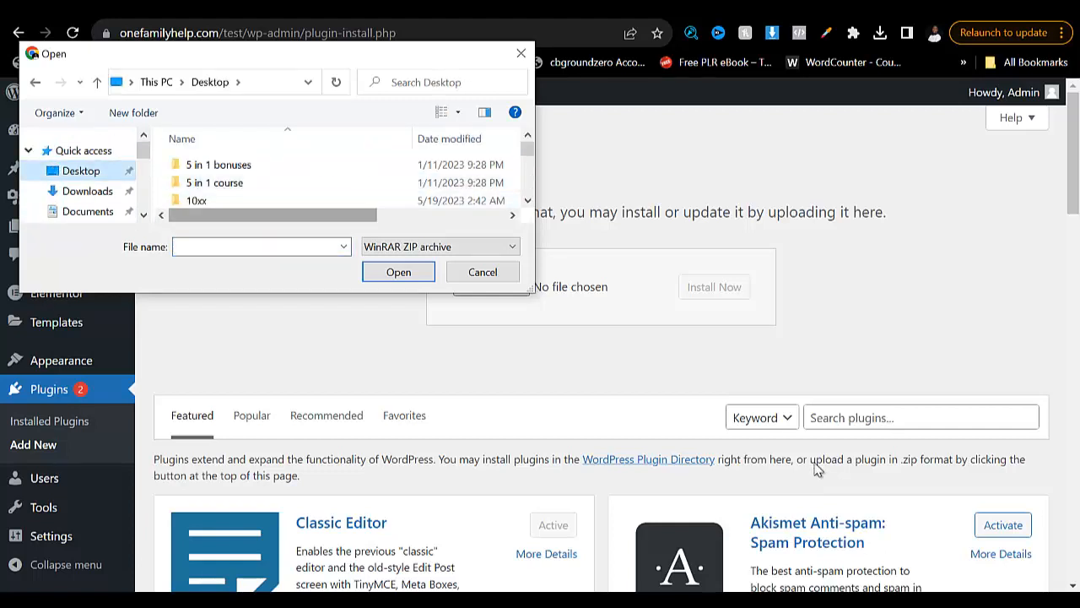
pyautogui.scroll(-8, 337, 181)
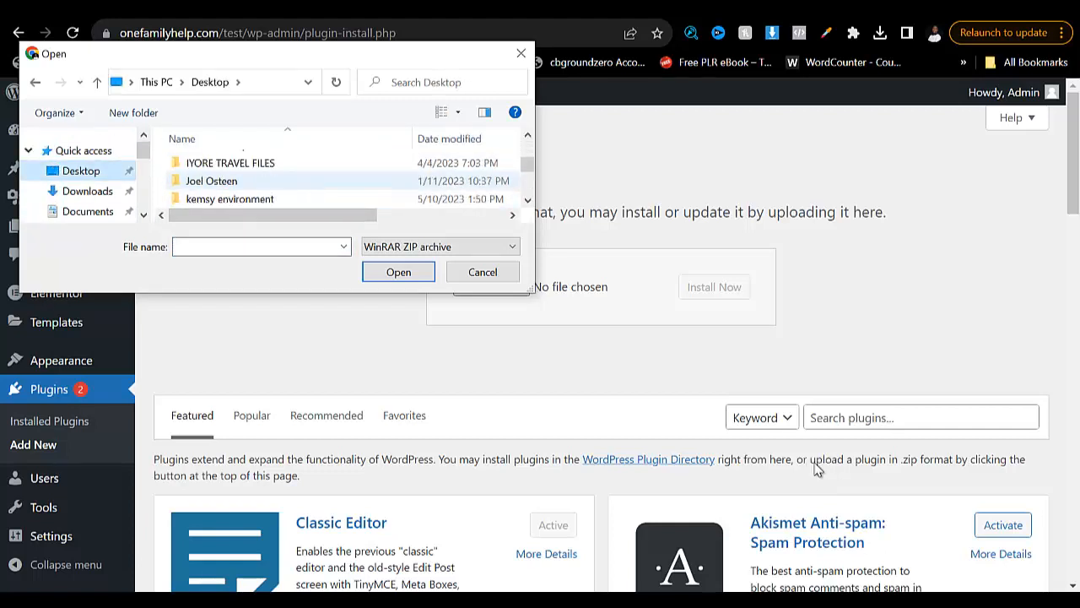
pyautogui.scroll(-6, 337, 181)
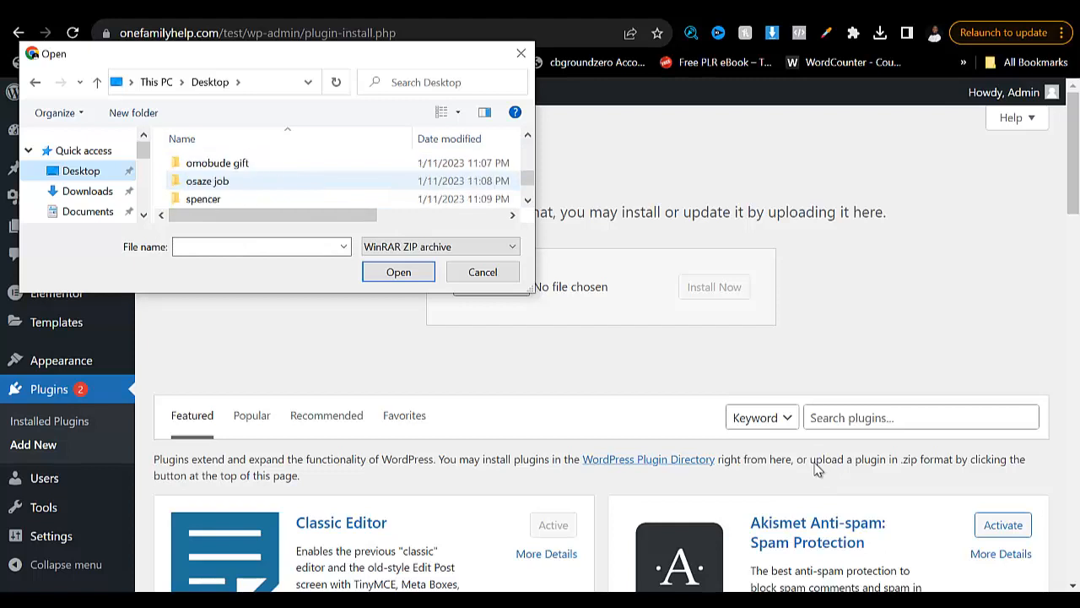
pyautogui.scroll(-3, 338, 180)
pyautogui.scroll(-2, 338, 180)
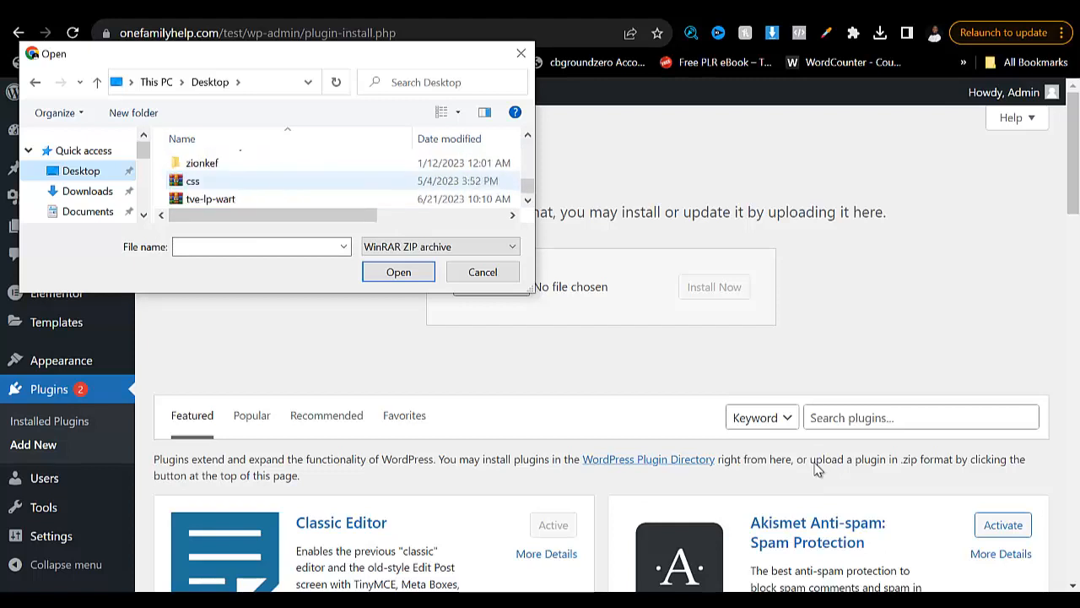
pyautogui.scroll(1, 338, 179)
pyautogui.scroll(4, 337, 179)
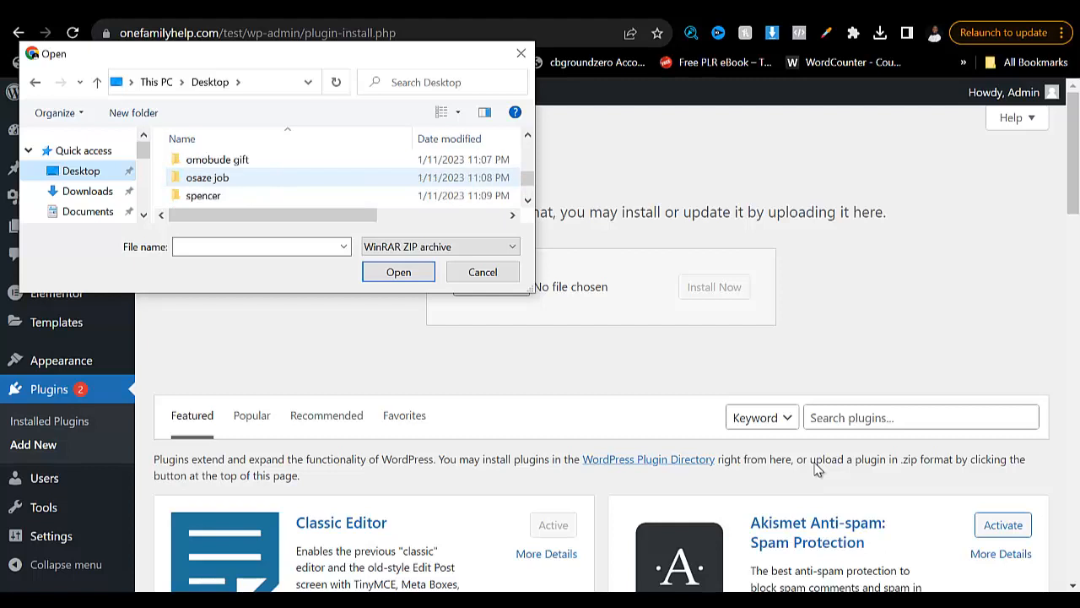
pyautogui.scroll(-1, 338, 179)
pyautogui.scroll(2, 338, 179)
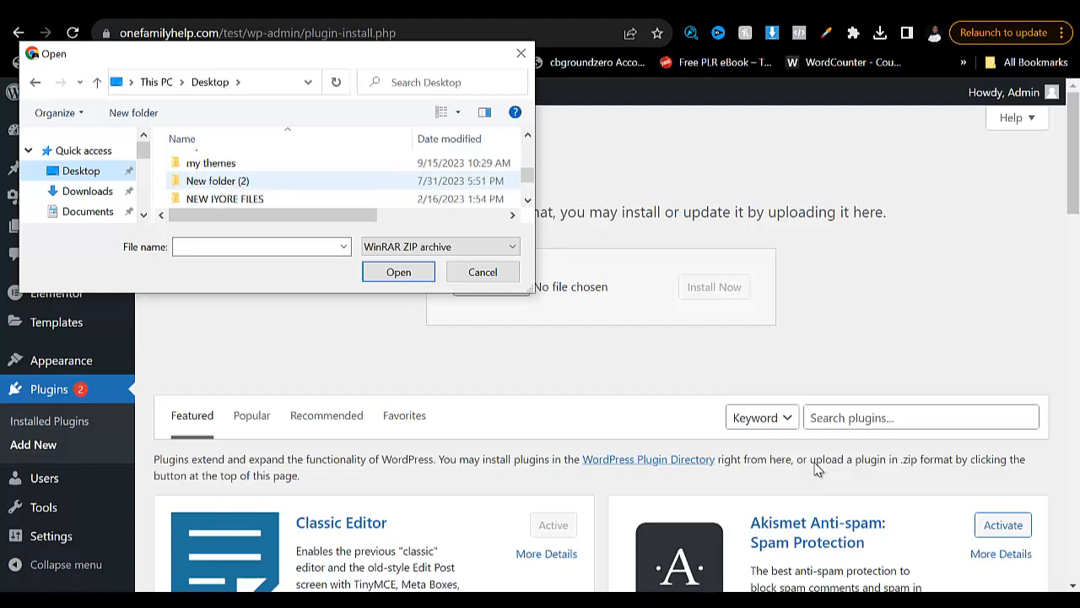
pyautogui.doubleClick(211, 164)
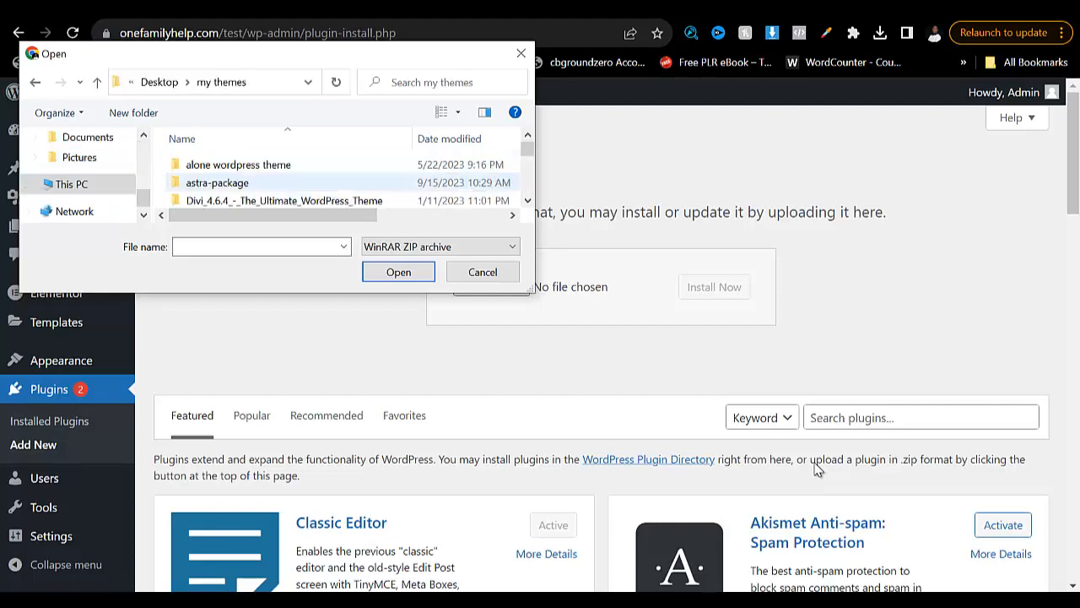
# - Select wpforms.zip as the plugin file and install it
pyautogui.write('wp fro')
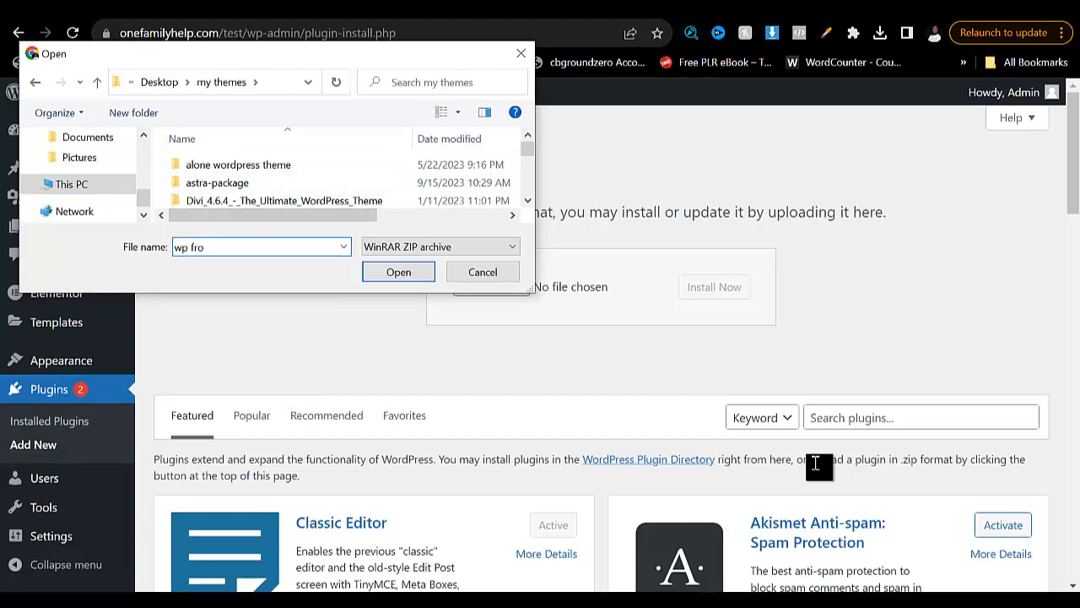
pyautogui.press('BackSpace')
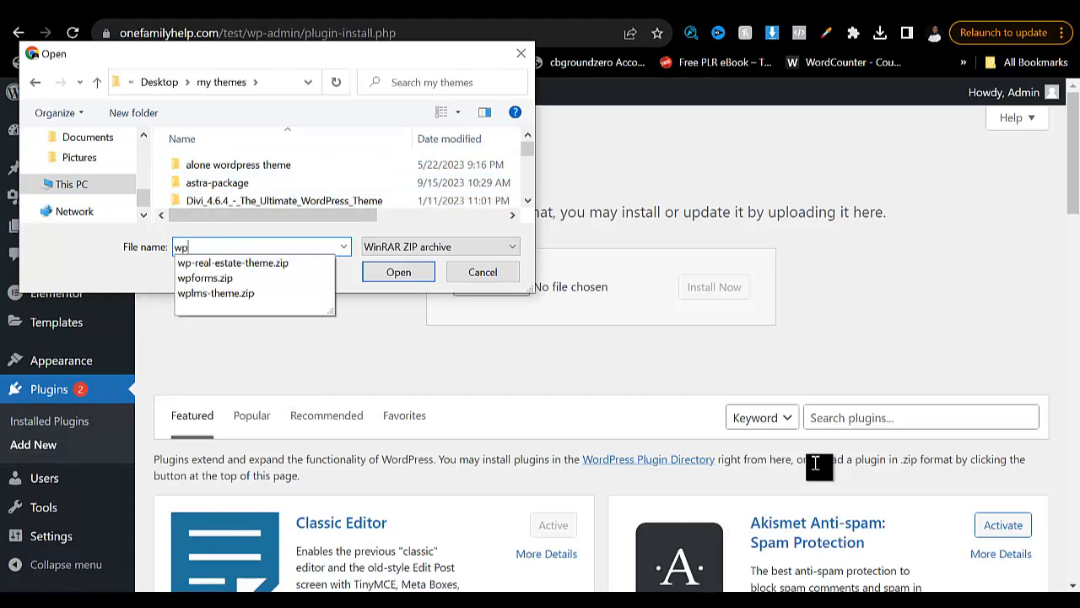
pyautogui.press('Down')
pyautogui.press('Down')
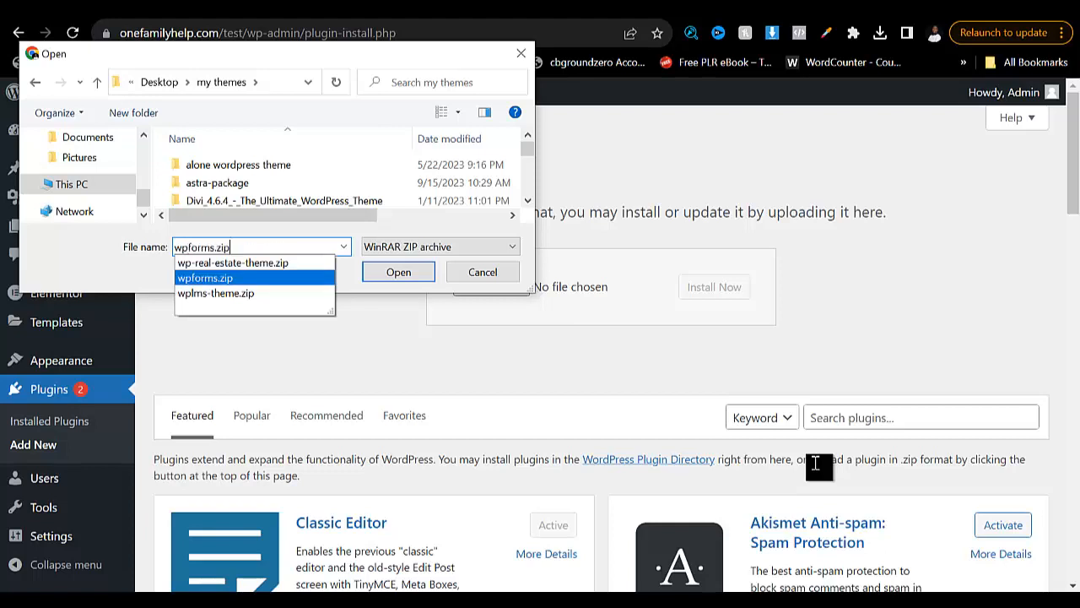
pyautogui.press('Return')
pyautogui.press('Return')
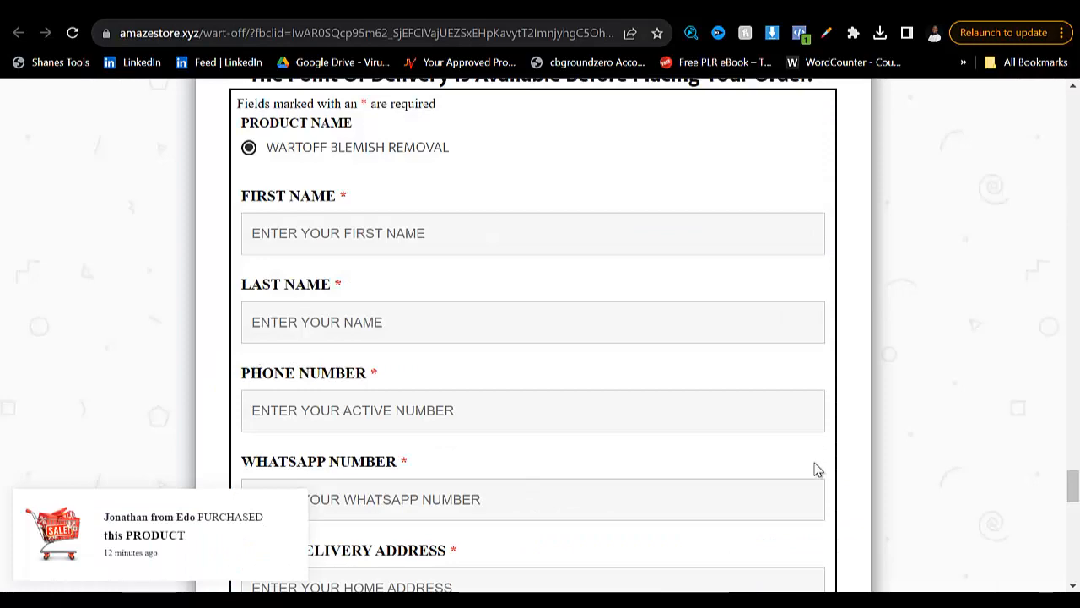
# - Review the reference order form's fields, including the quantity offers, money availability question and important notice
pyautogui.scroll(-4, 817, 470)
pyautogui.scroll(-3, 817, 470)
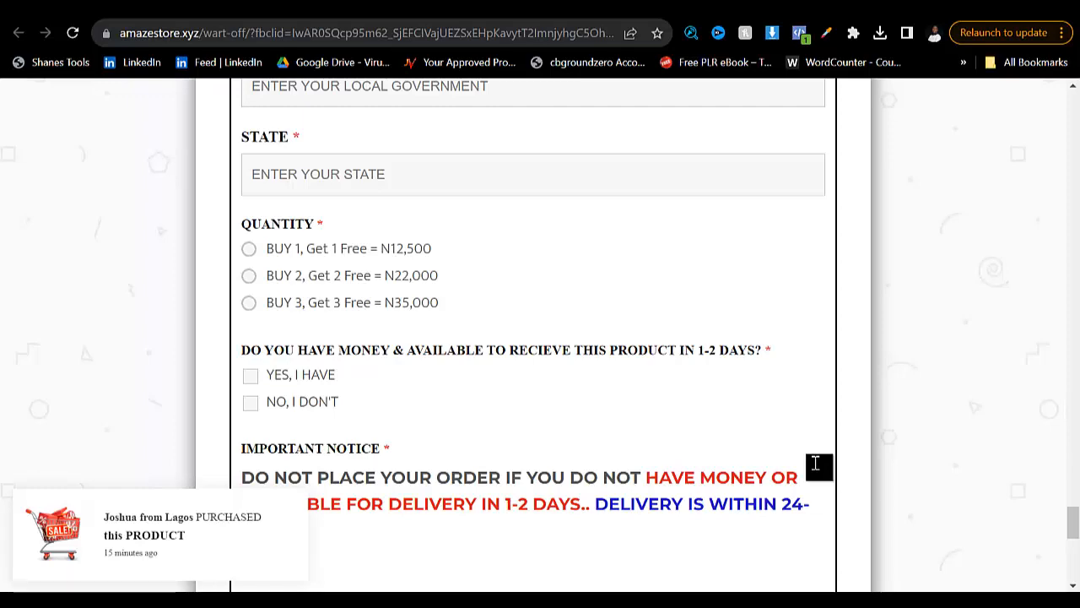
pyautogui.scroll(7, 816, 463)
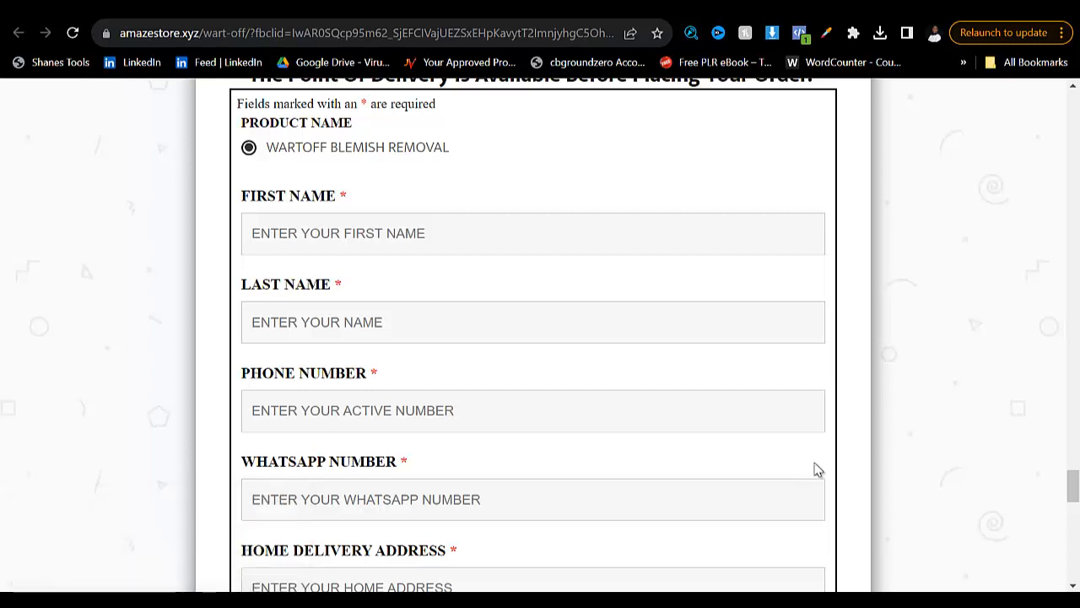
pyautogui.scroll(-2, 818, 470)
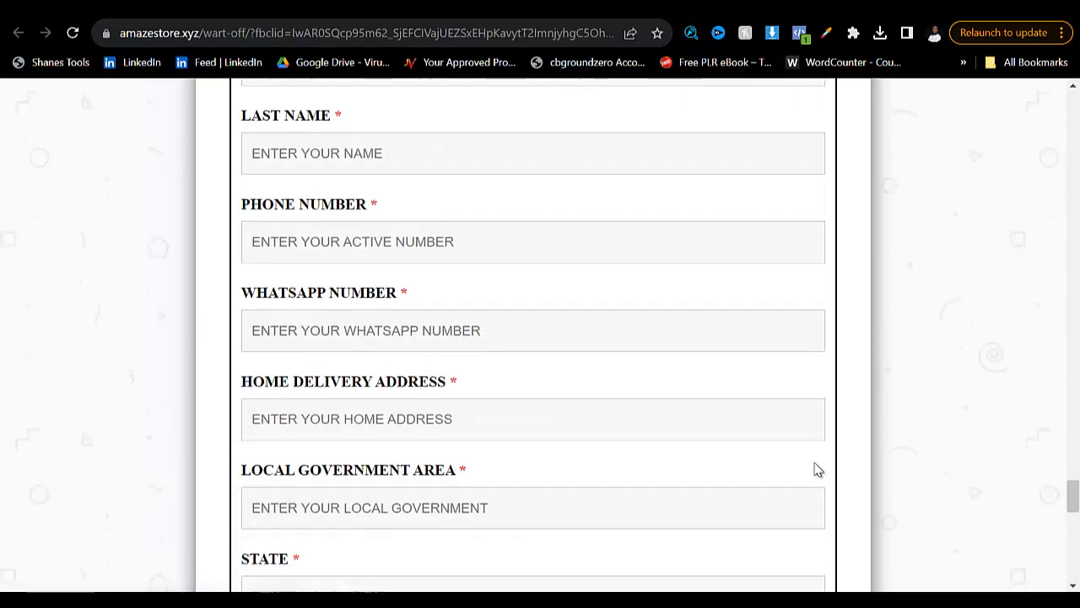
pyautogui.scroll(-2, 818, 470)
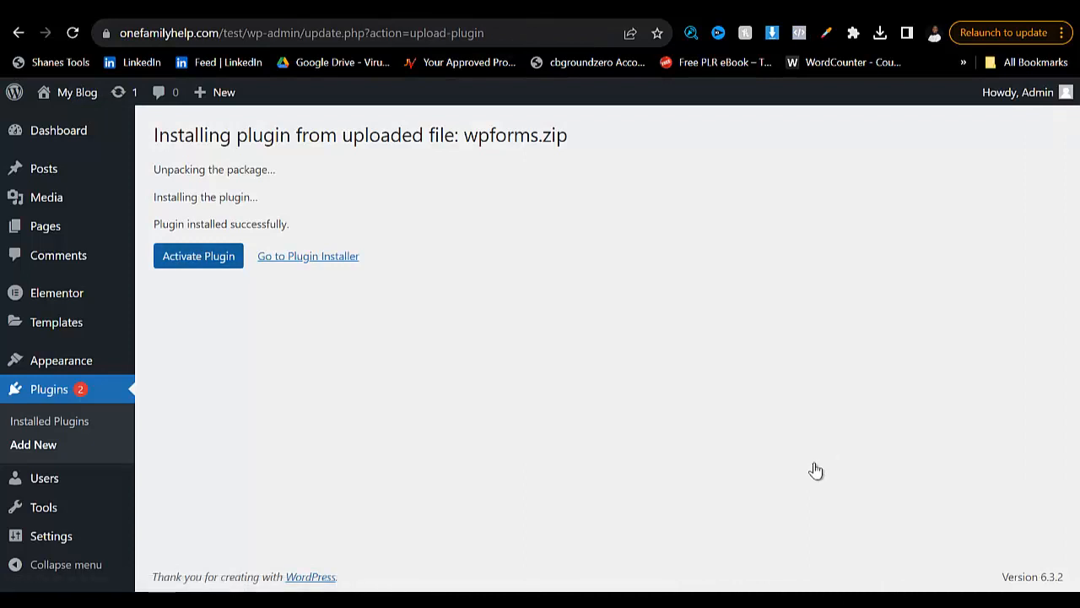
# - Activate the WPForms plugin and look over its welcome page
pyautogui.click(198, 256)
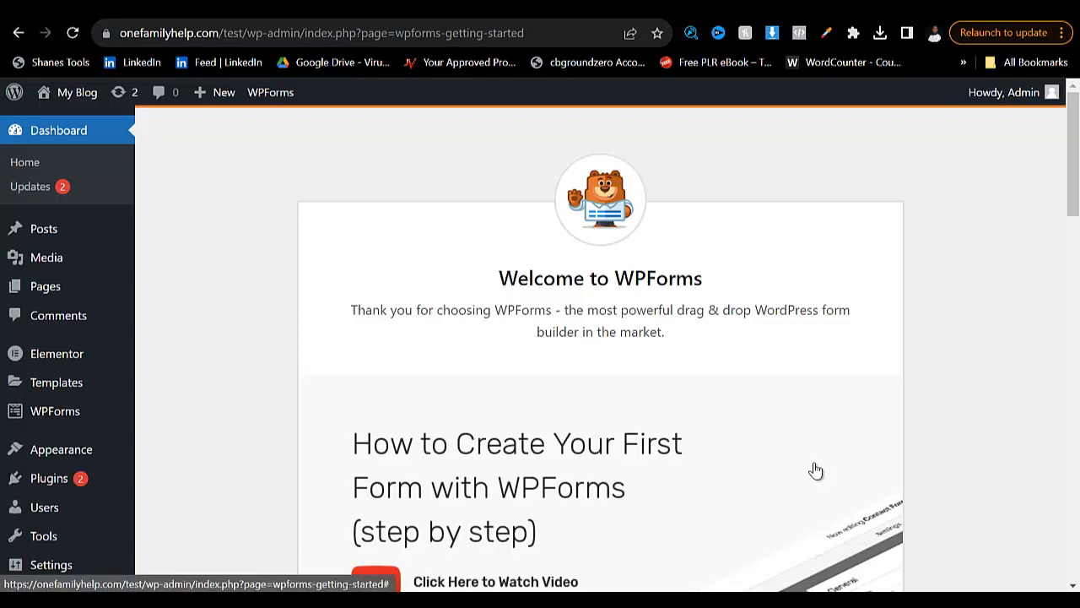
pyautogui.press('super')
pyautogui.scroll(-5, 815, 470)
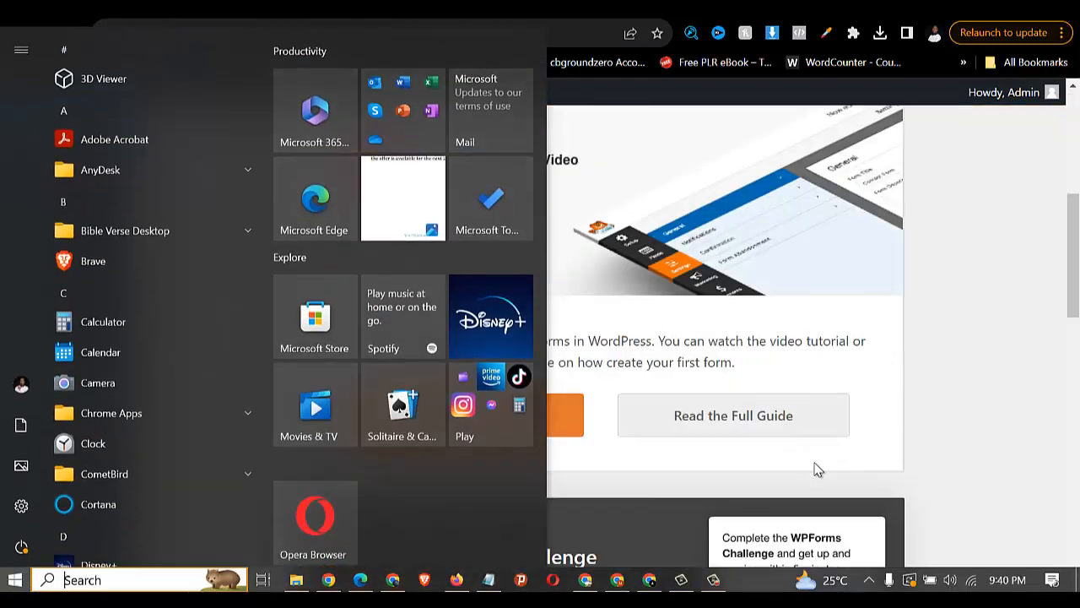
# - Create a new form from the Billing / Order Form template
pyautogui.press('super')
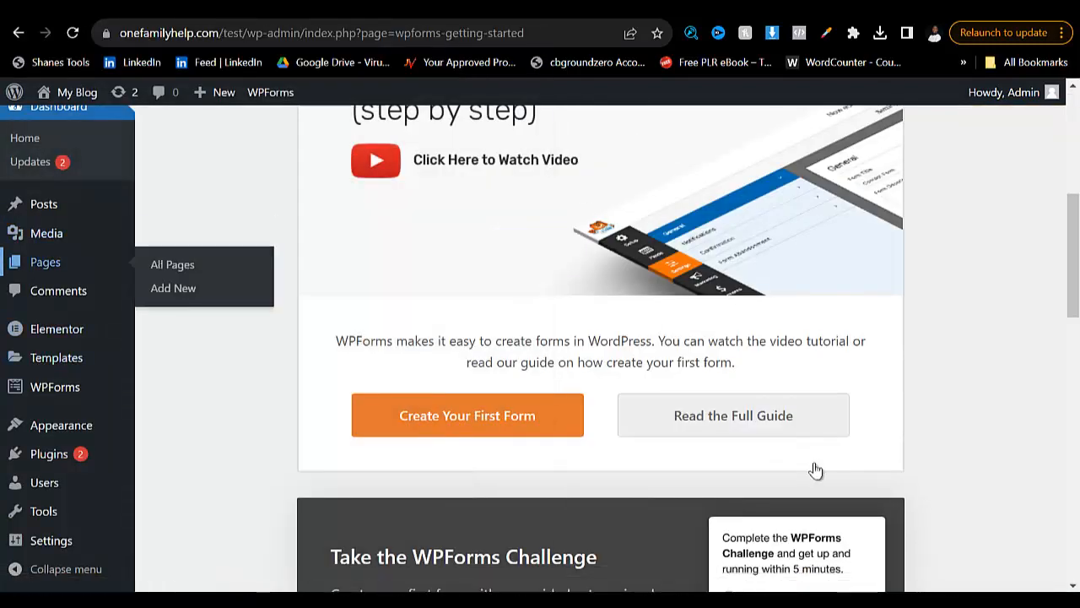
pyautogui.moveTo(55, 386)
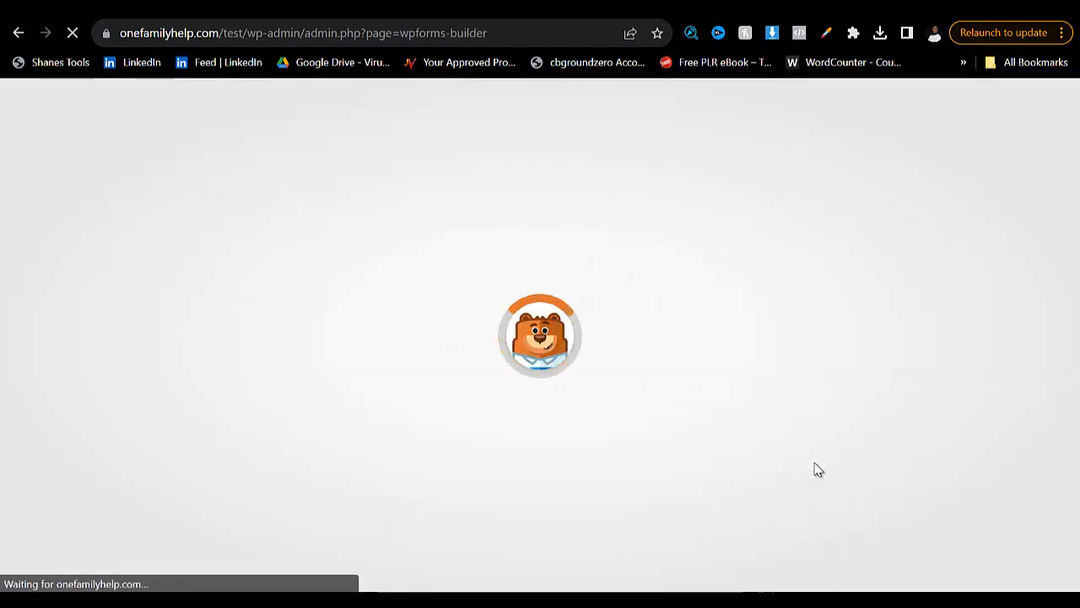
pyautogui.scroll(-3, 817, 470)
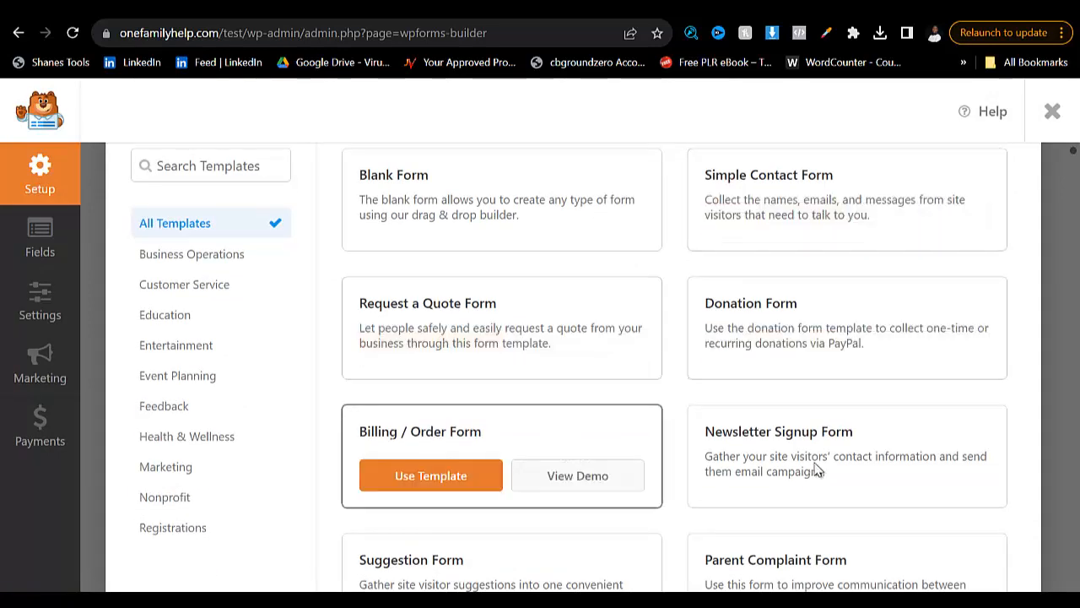
pyautogui.click(817, 469)
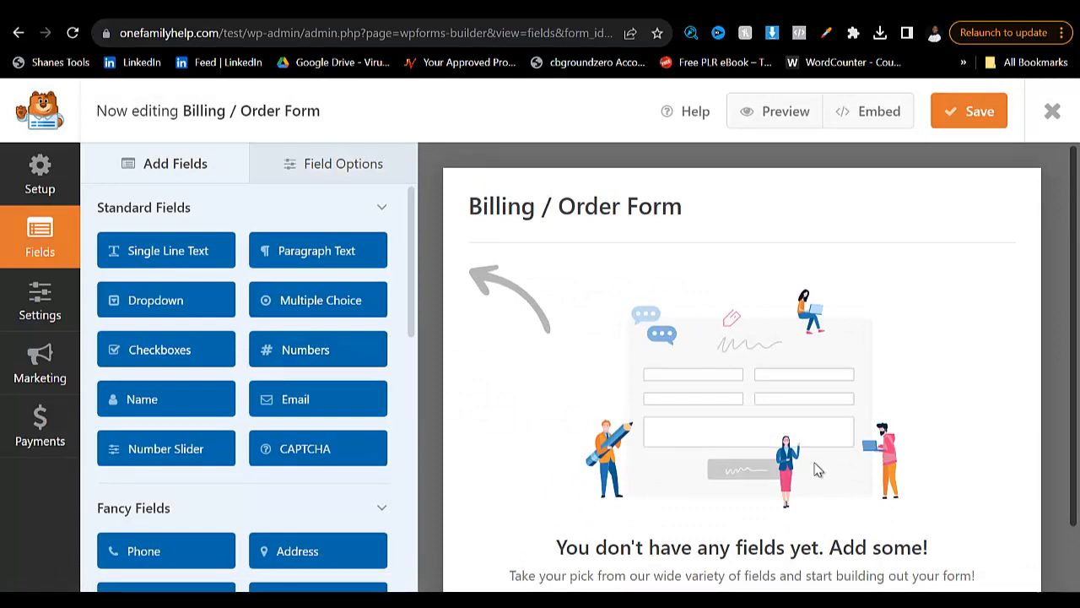
# - Switch to the reference wart remover page and review the contact, delivery and quantity fields of its order form
pyautogui.press('super')
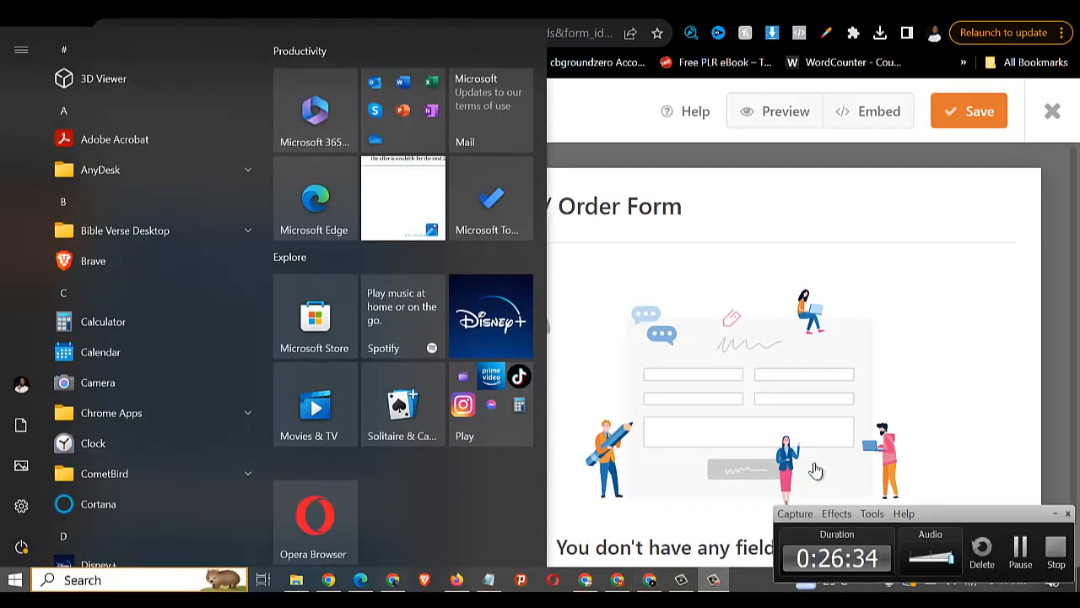
pyautogui.click(815, 469)
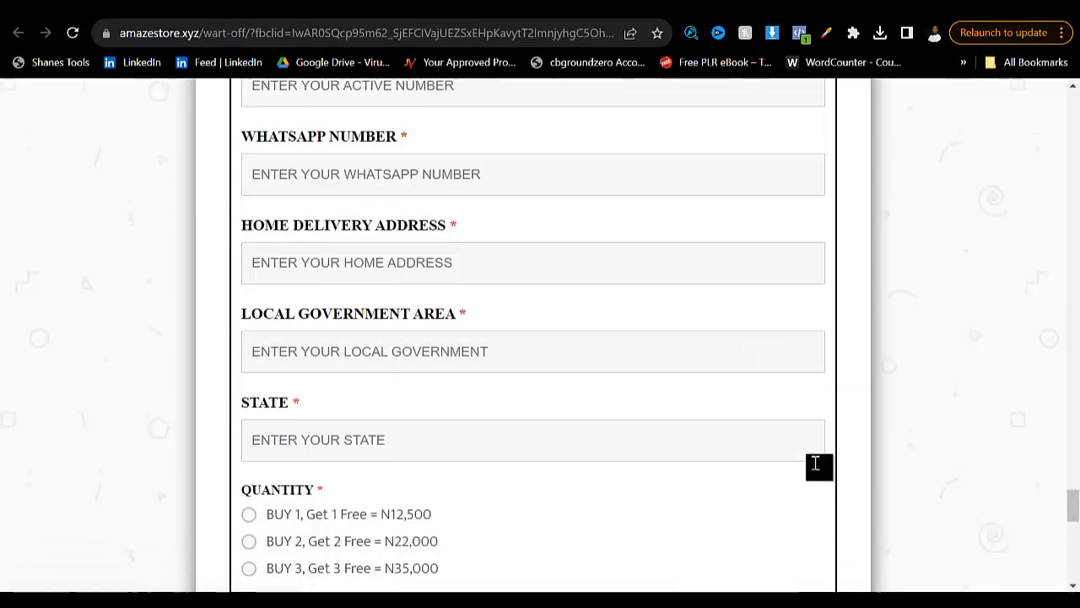
pyautogui.scroll(5, 815, 463)
pyautogui.scroll(-3, 817, 469)
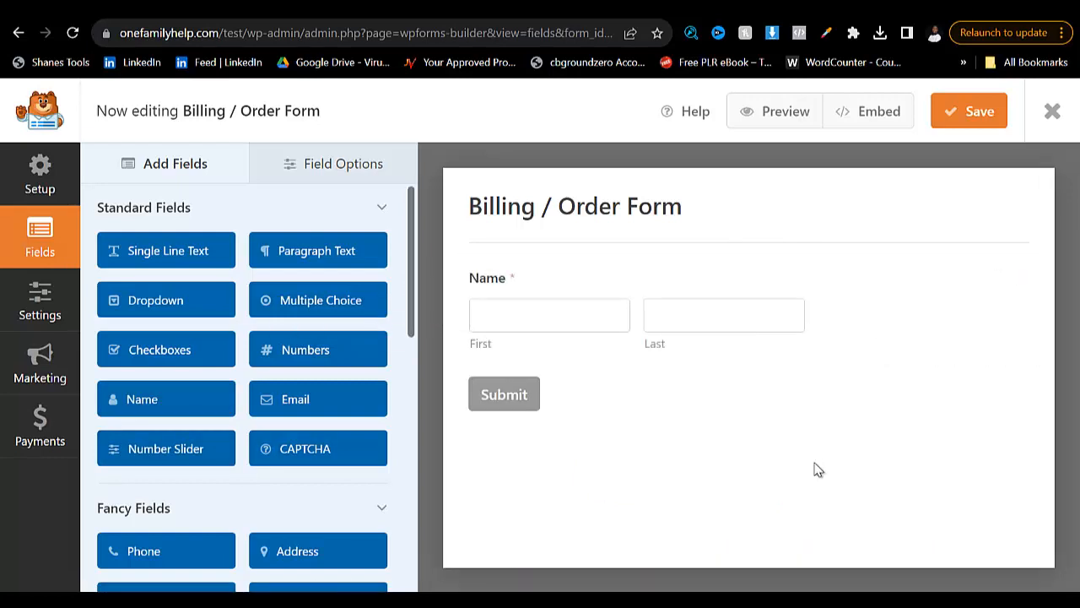
# - Add Phone, Email and Address fields in that order below Name, and place a Dropdown field between Phone and Email
pyautogui.scroll(-1, 318, 340)
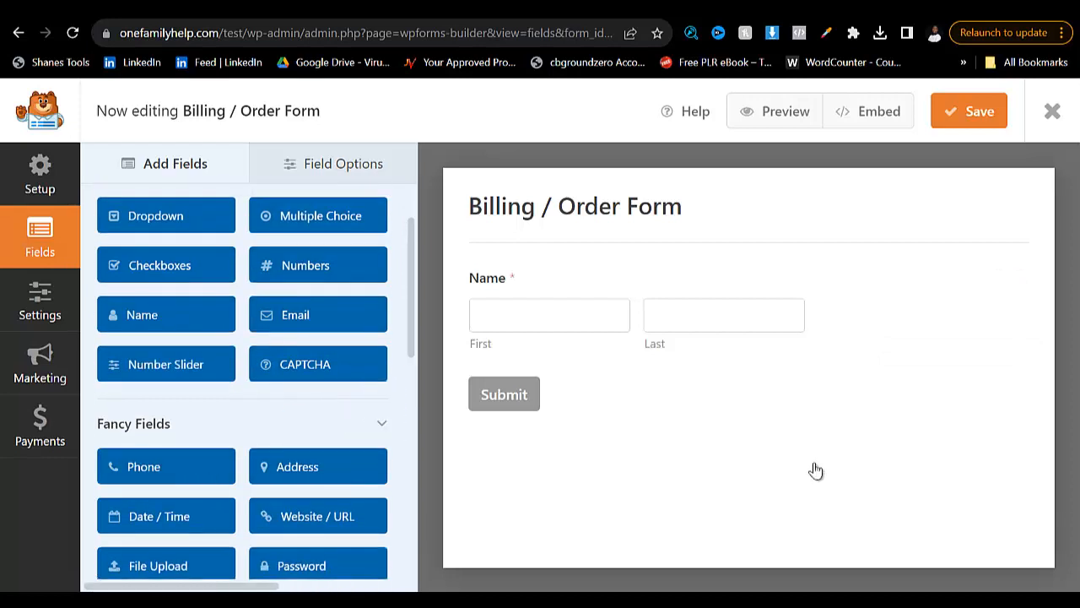
pyautogui.moveTo(166, 467); pyautogui.dragTo(544, 347)
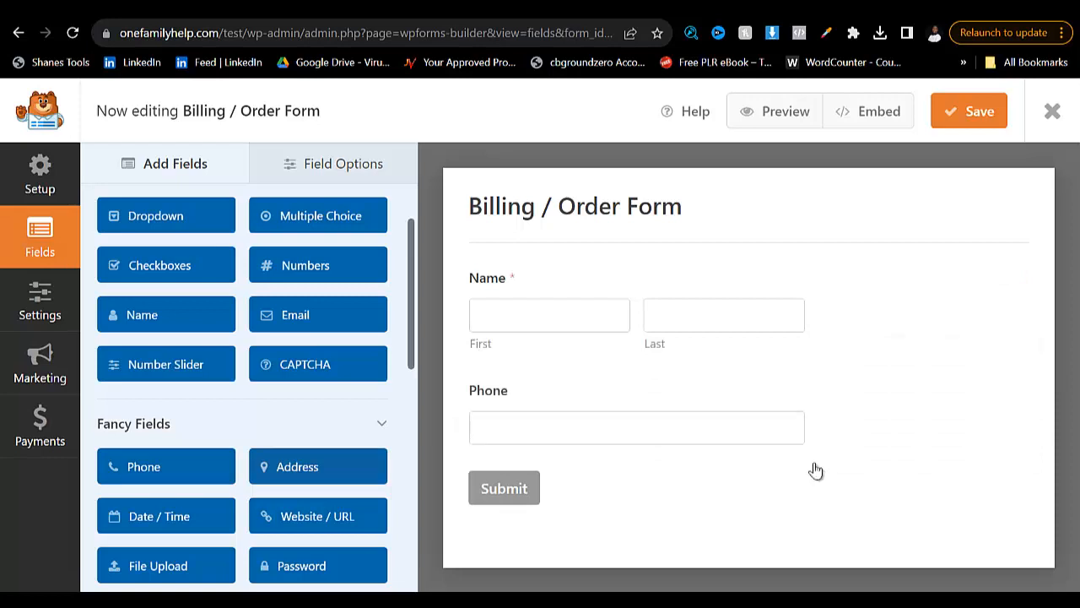
pyautogui.moveTo(318, 467); pyautogui.dragTo(818, 470)
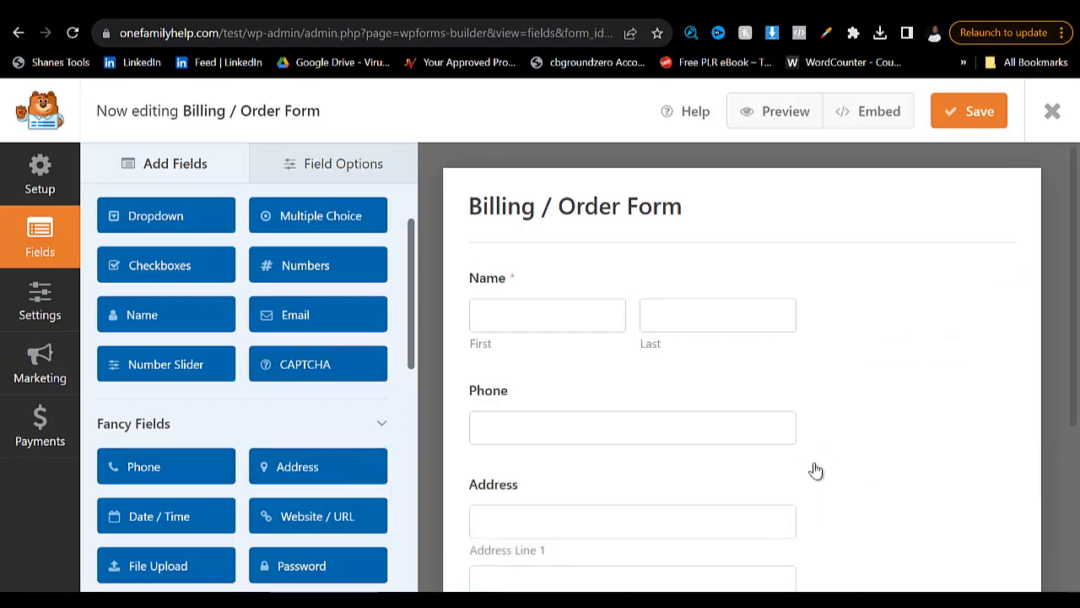
pyautogui.moveTo(318, 314); pyautogui.dragTo(817, 470)
pyautogui.scroll(-3, 318, 461)
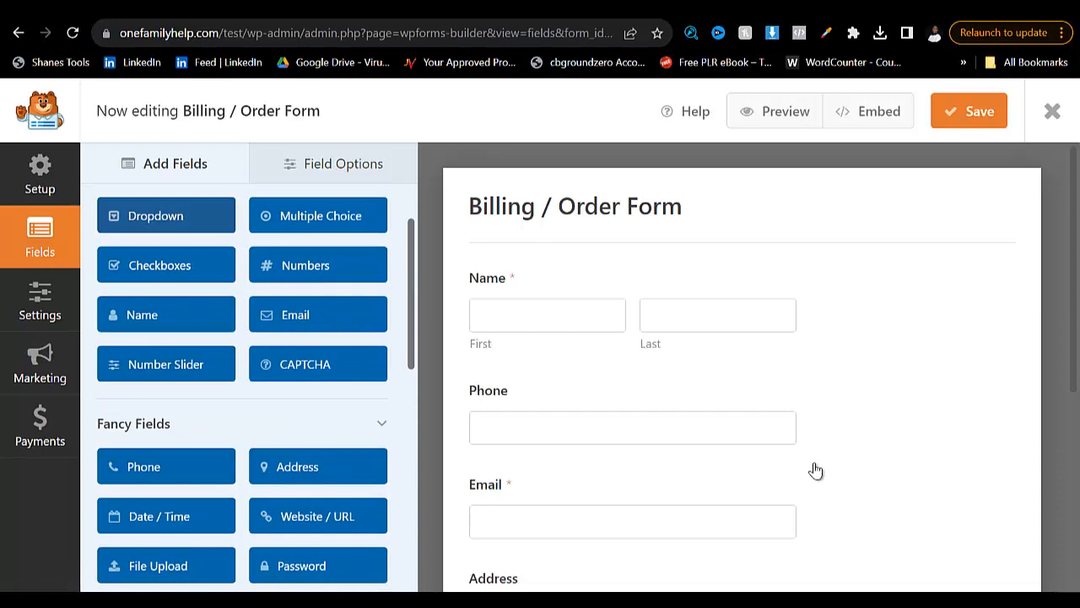
pyautogui.moveTo(166, 216); pyautogui.dragTo(815, 470)
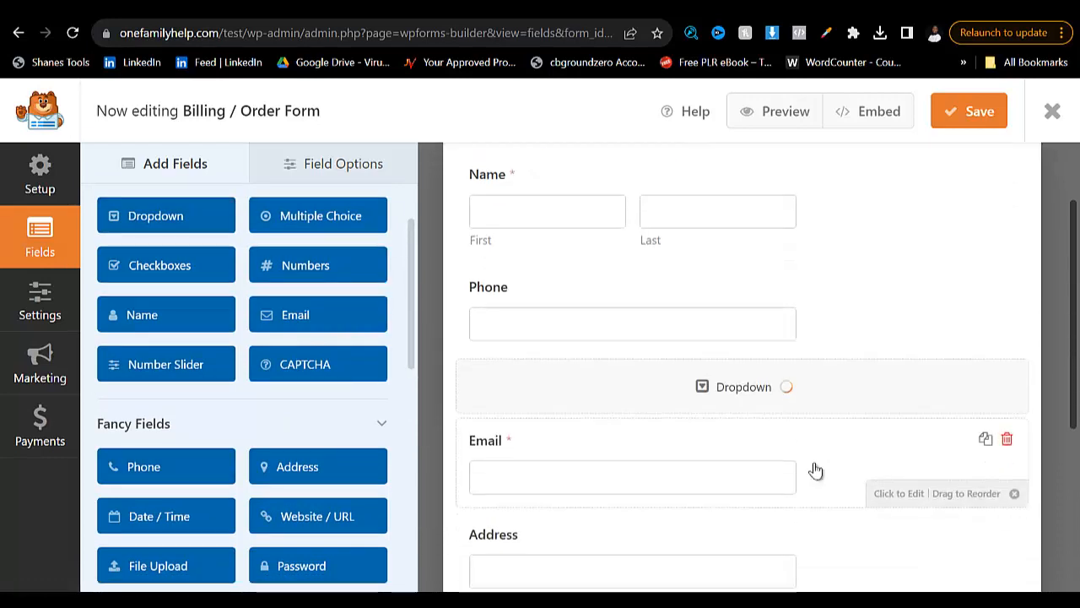
# - Delete the Paragraph Text field at the end of the order form
pyautogui.scroll(-4, 815, 470)
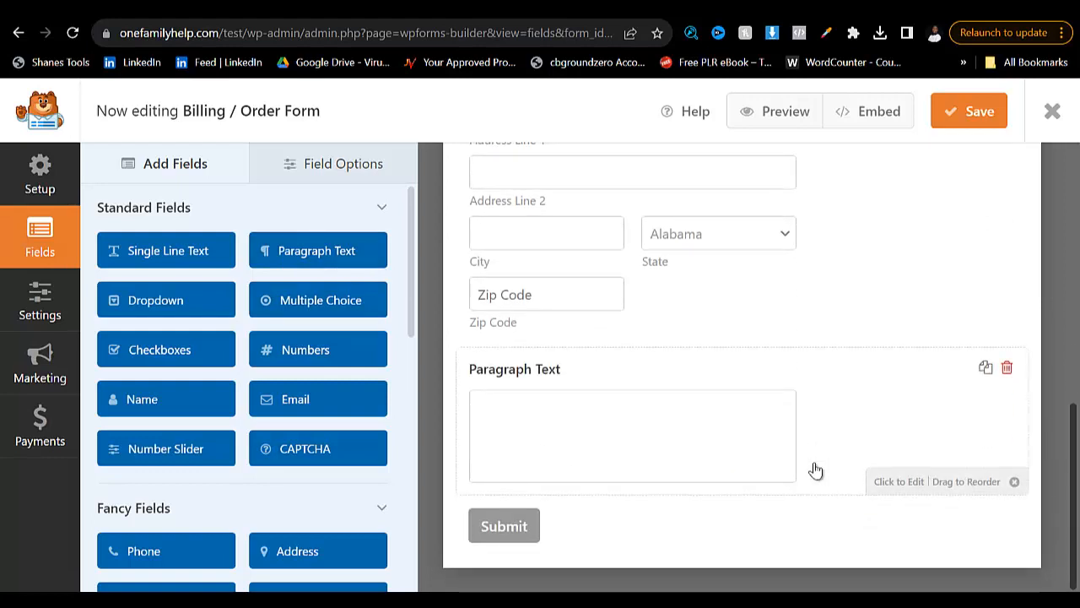
pyautogui.press('Delete')
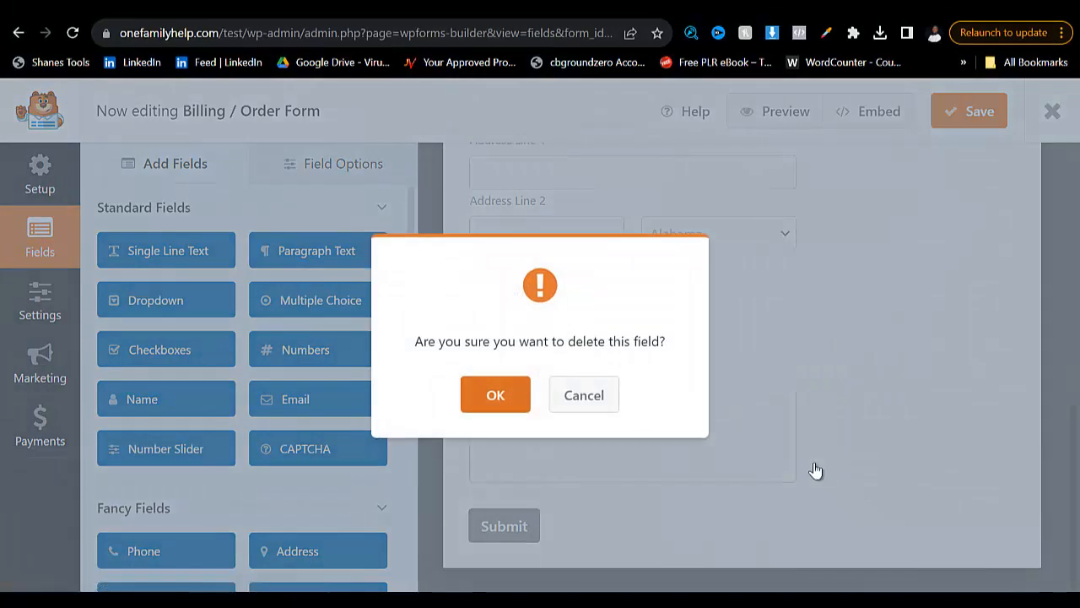
pyautogui.press('Return')
# - Set the Name field's format to Simple and its field size to Large
pyautogui.scroll(5, 816, 470)
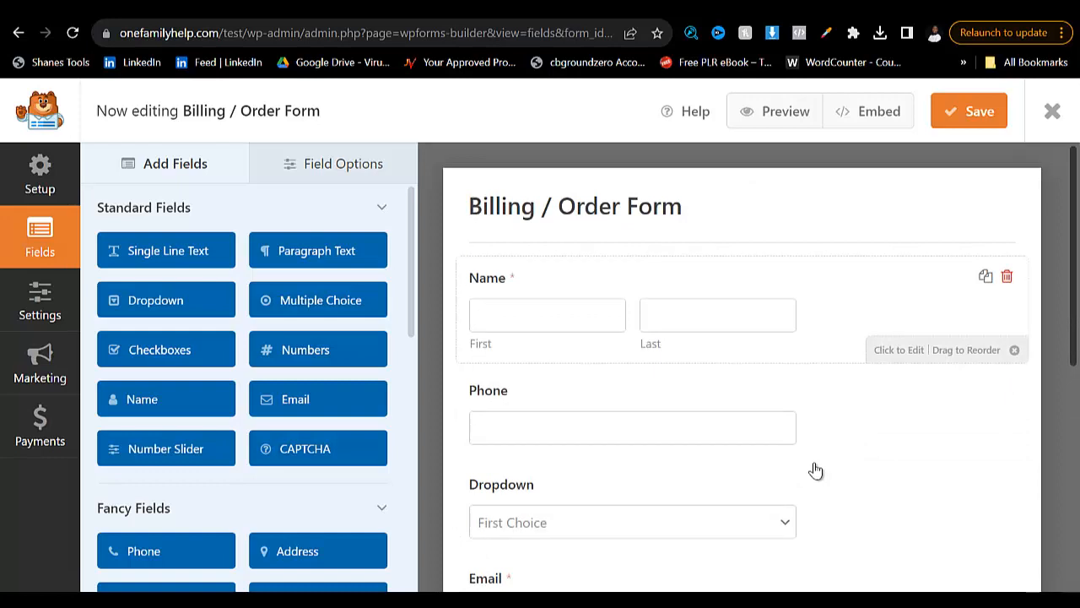
pyautogui.click(832, 313)
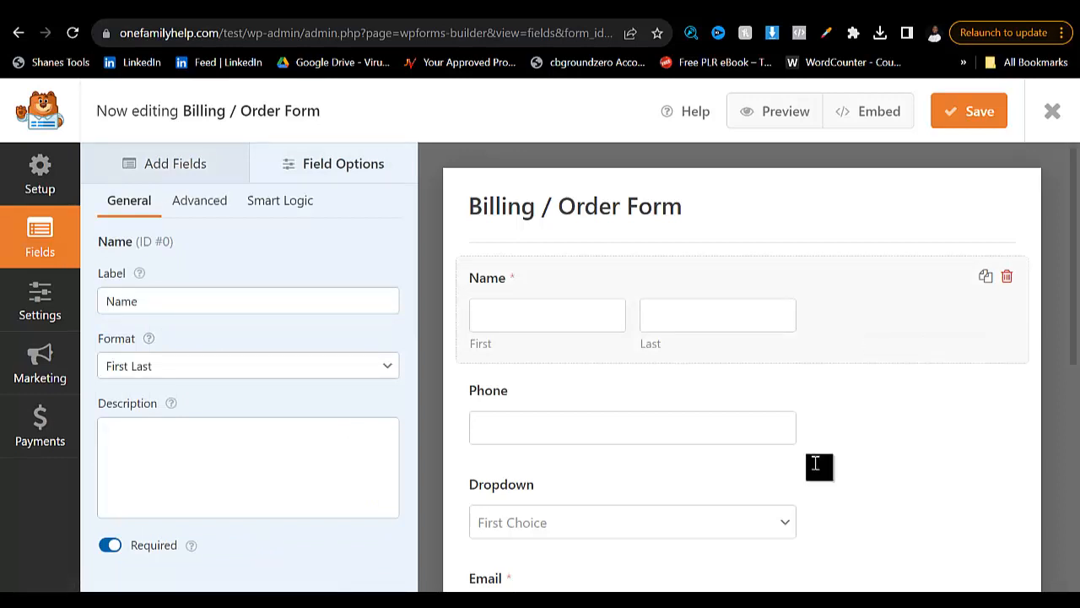
pyautogui.click(248, 365)
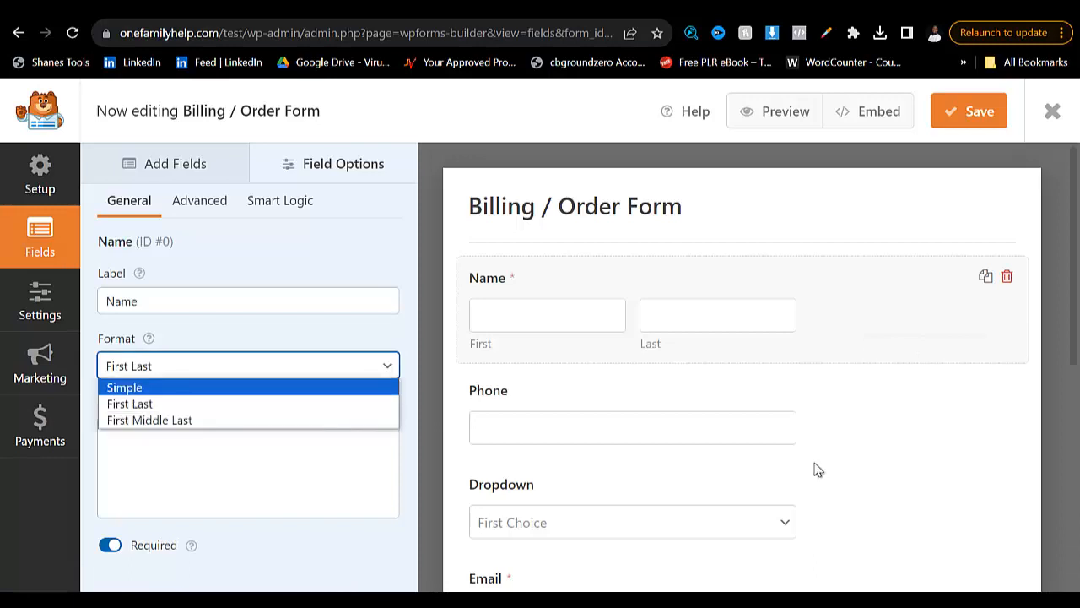
pyautogui.click(126, 386)
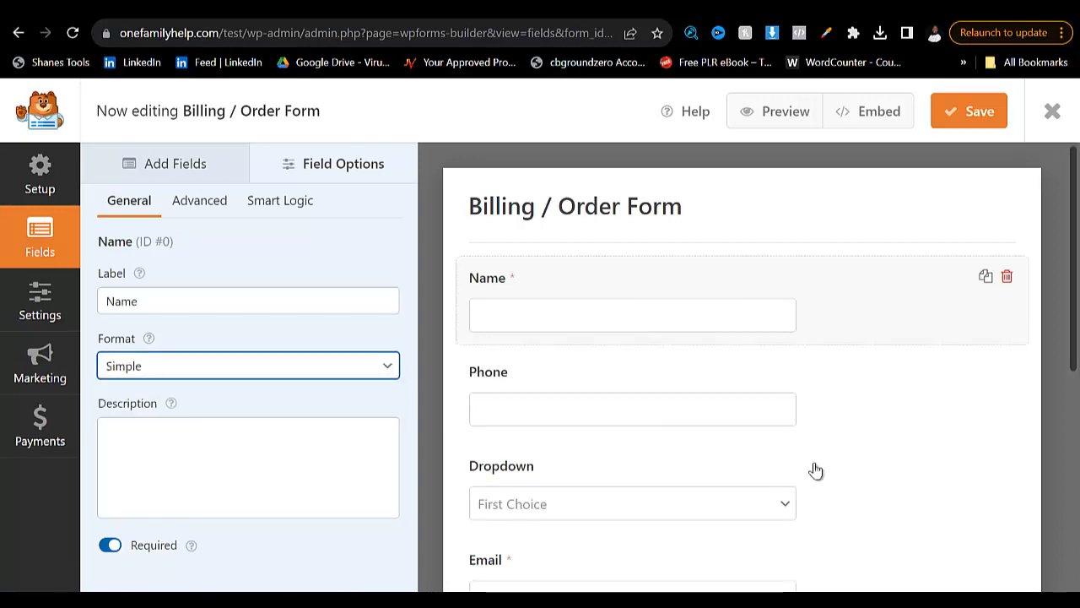
pyautogui.click(200, 201)
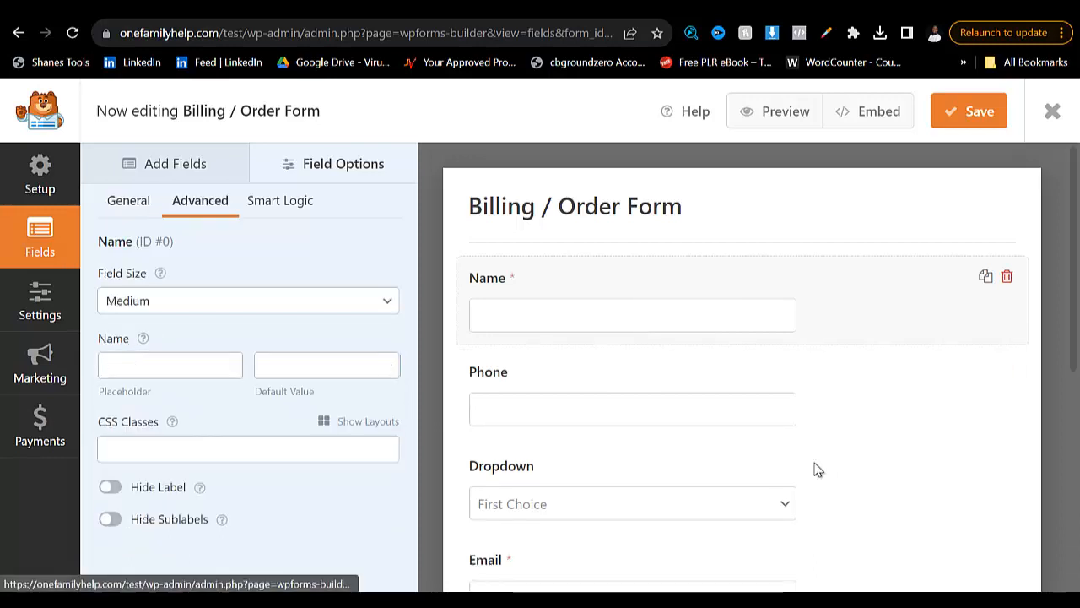
pyautogui.click(248, 300)
pyautogui.press('Down')
pyautogui.press('Down')
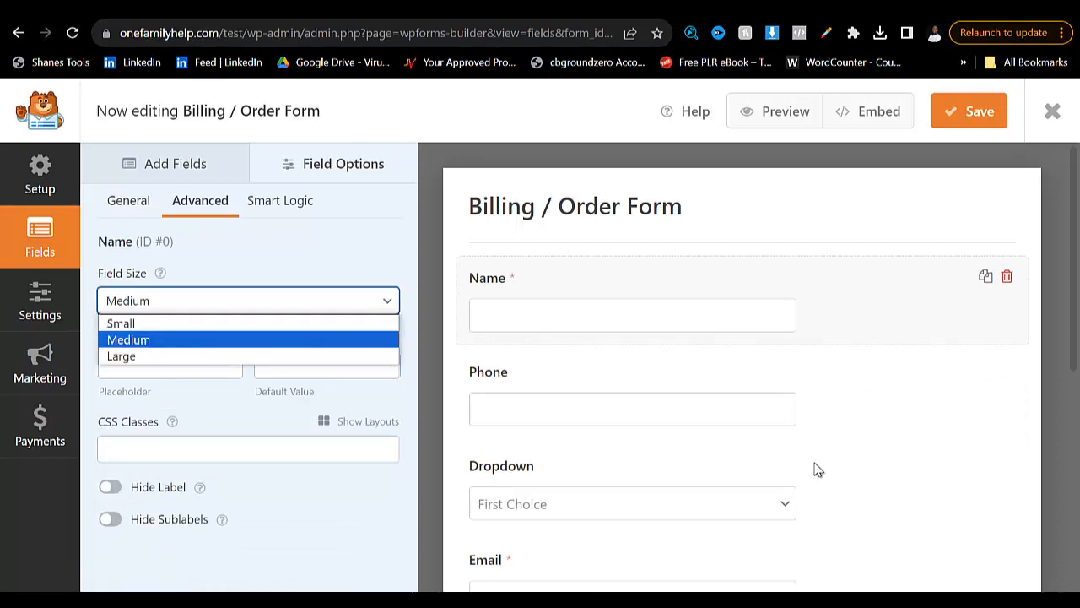
pyautogui.press('Return')
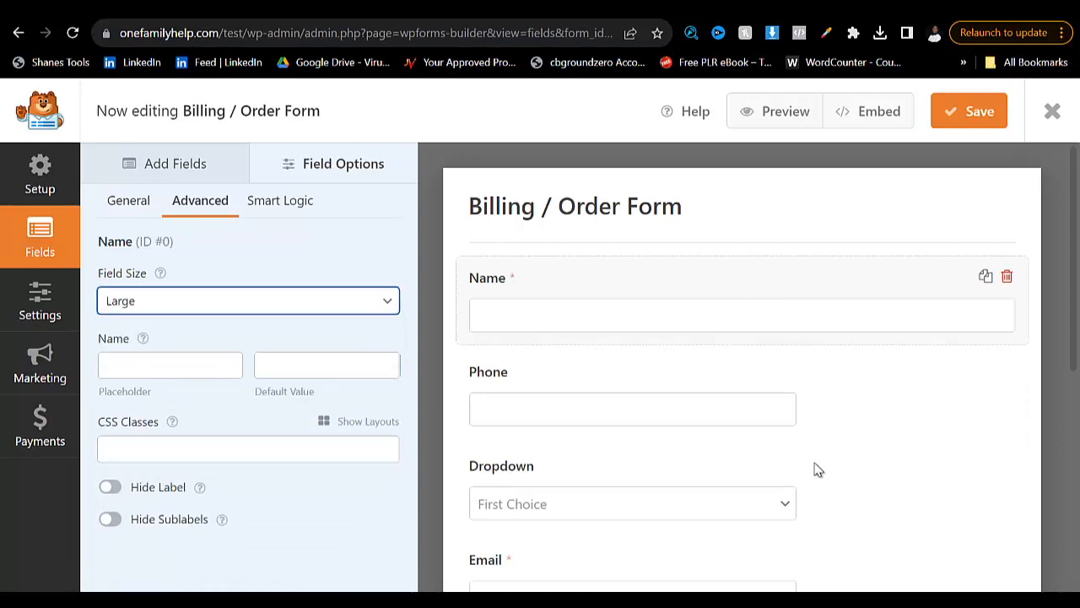
pyautogui.click(129, 200)
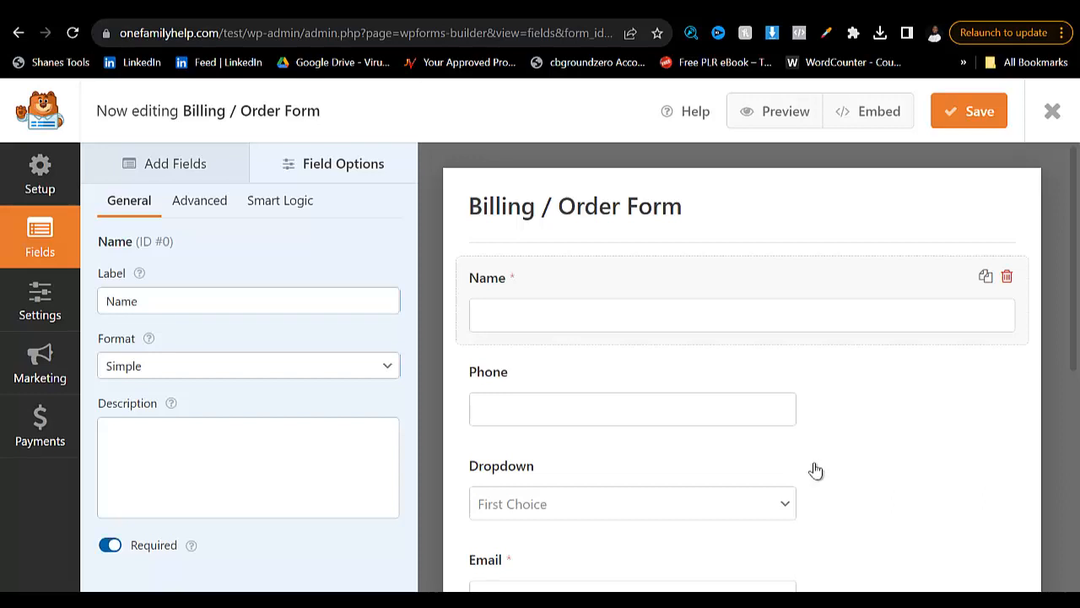
# - Set the Phone field's format to International and make the field required
pyautogui.scroll(-2, 816, 470)
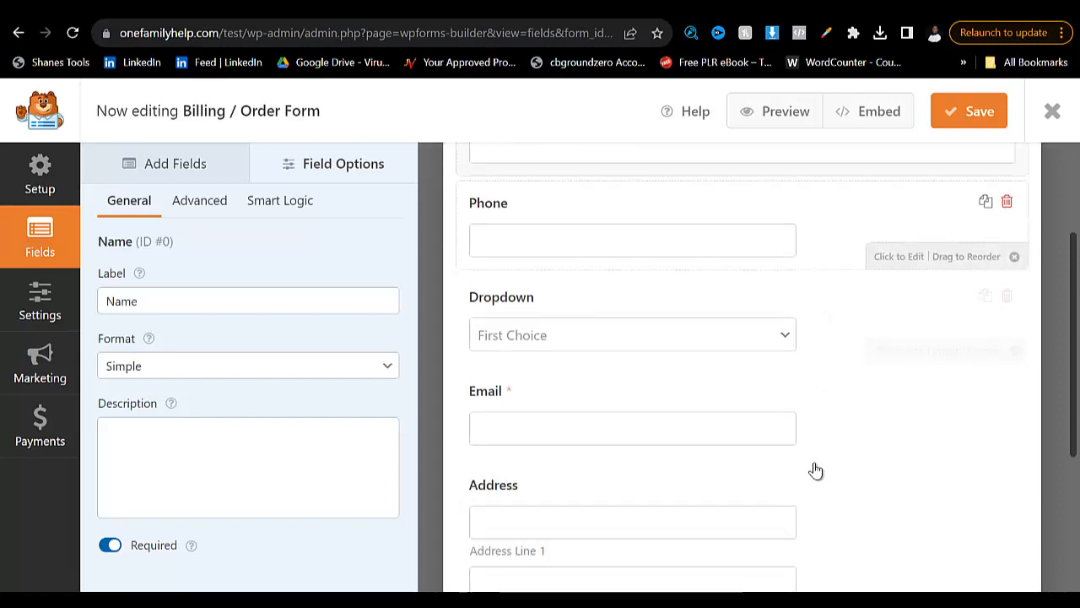
pyautogui.click(633, 240)
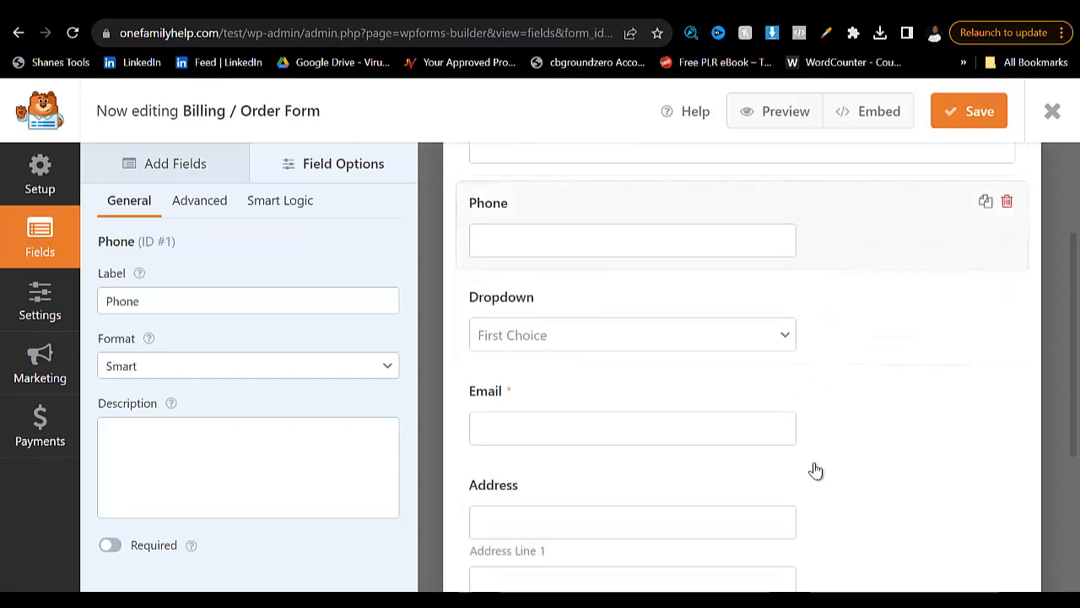
pyautogui.click(248, 365)
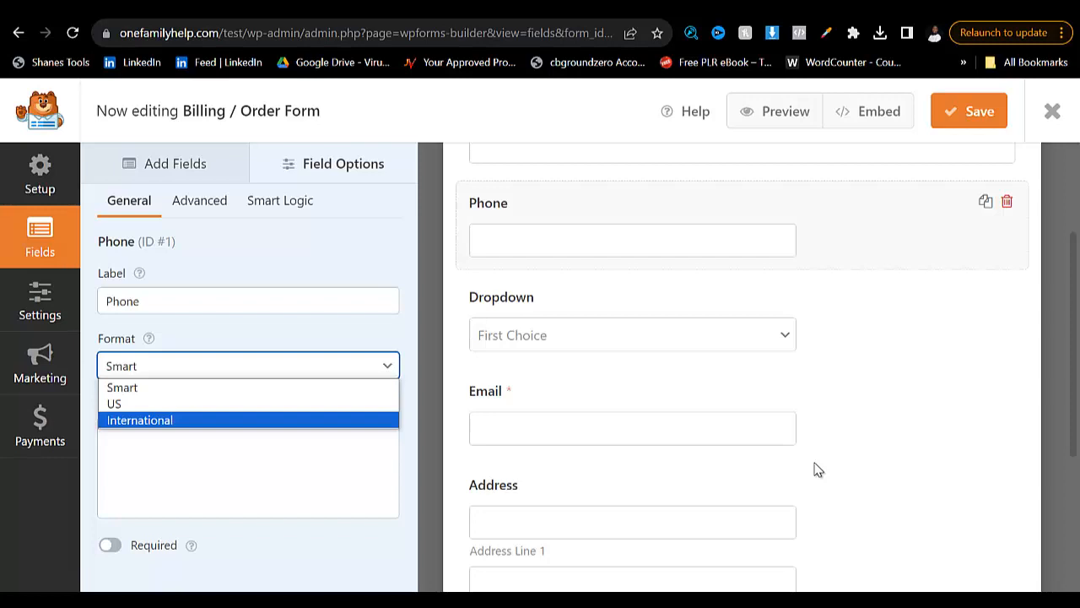
pyautogui.press('Return')
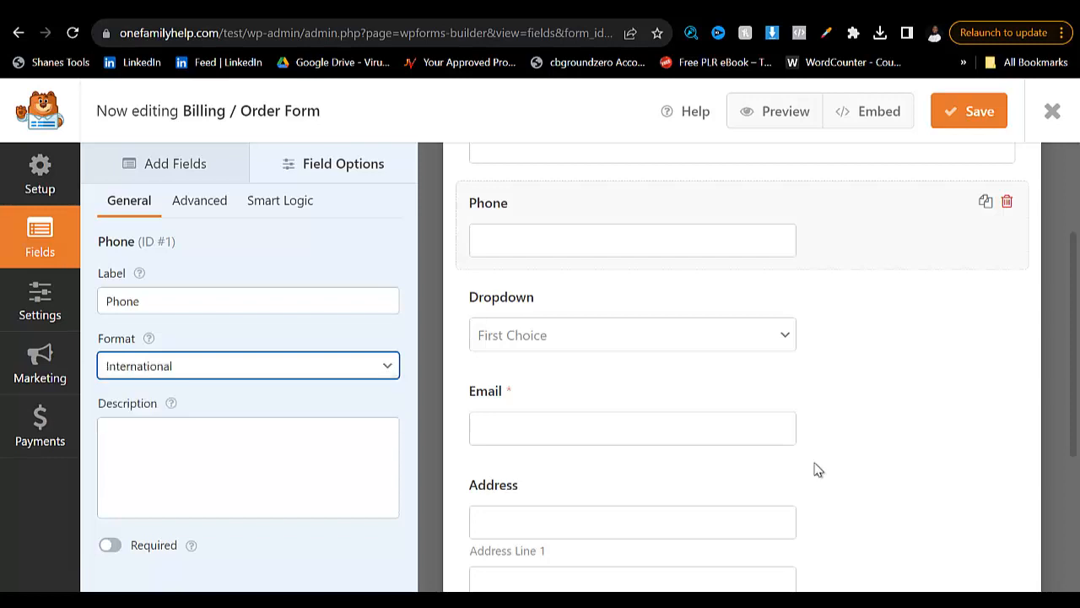
pyautogui.press('Tab')
pyautogui.press('Tab')
pyautogui.press('space')
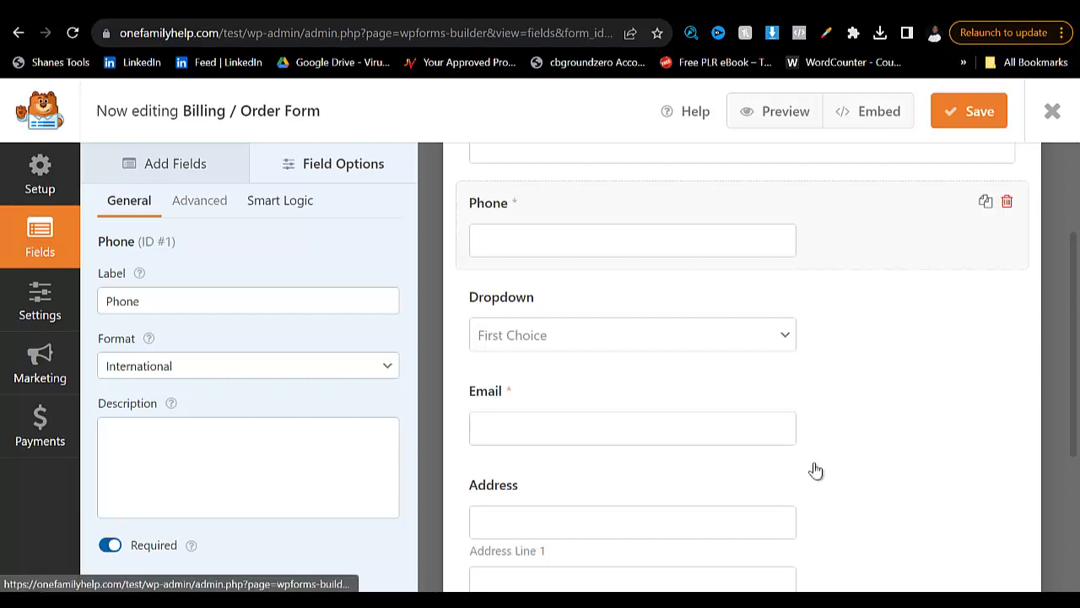
# - Set the Phone field's size to Large
pyautogui.click(200, 201)
pyautogui.click(248, 302)
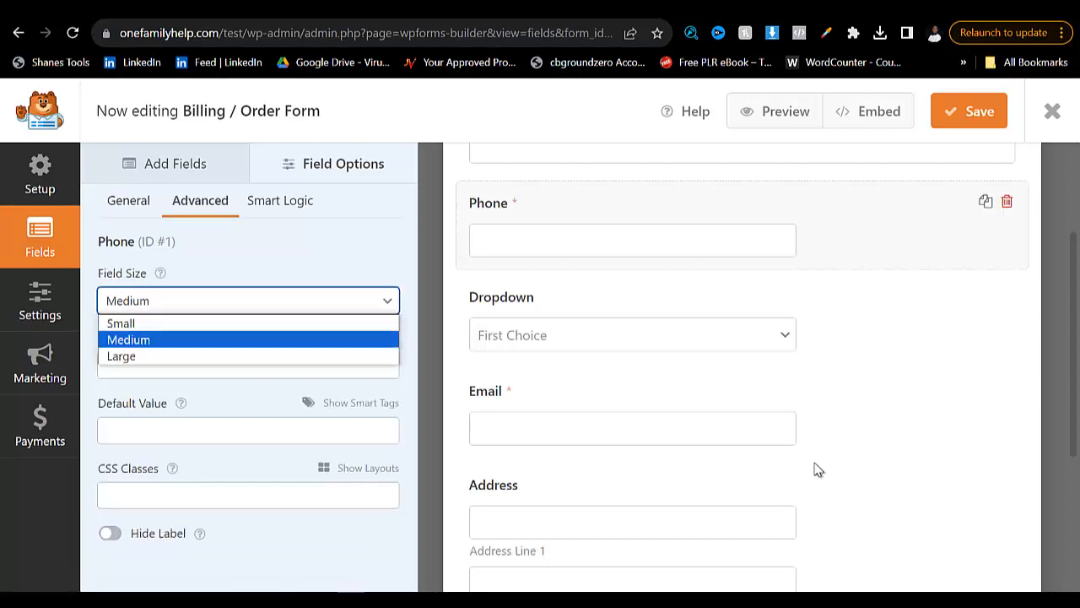
pyautogui.press('Down')
pyautogui.press('Return')
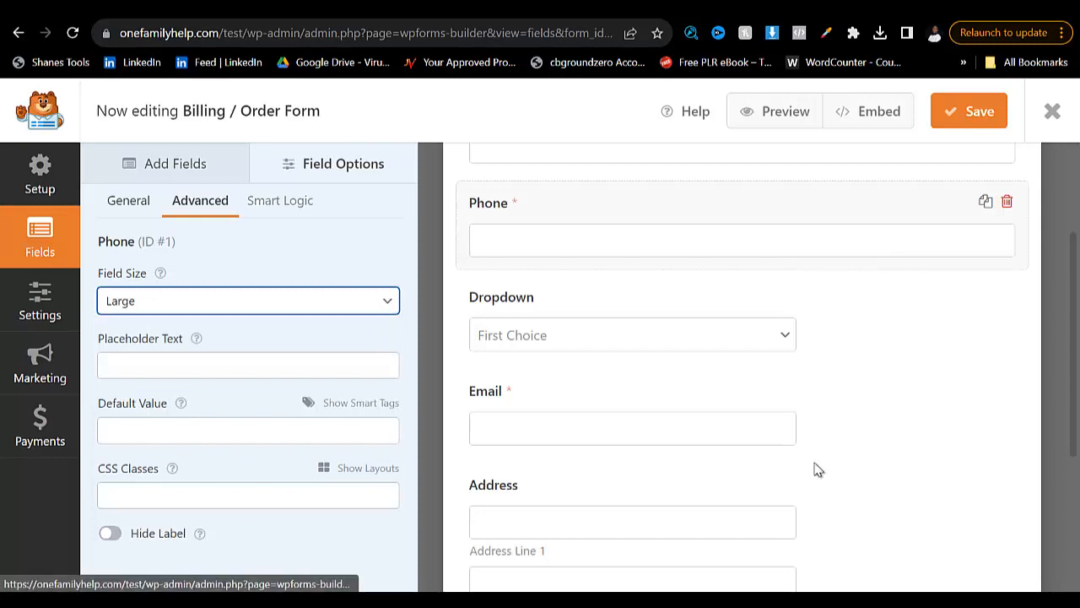
# - Move the Email field above the Dropdown field and set its field size to Large
pyautogui.scroll(-1, 817, 470)
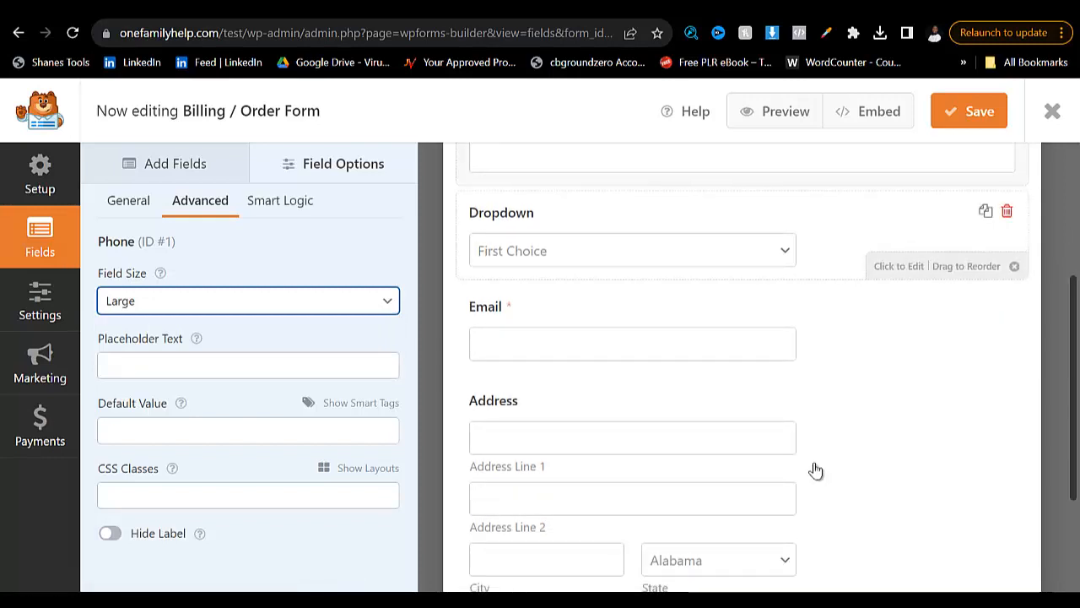
pyautogui.moveTo(815, 236); pyautogui.dragTo(815, 355)
pyautogui.moveTo(814, 462); pyautogui.dragTo(816, 470)
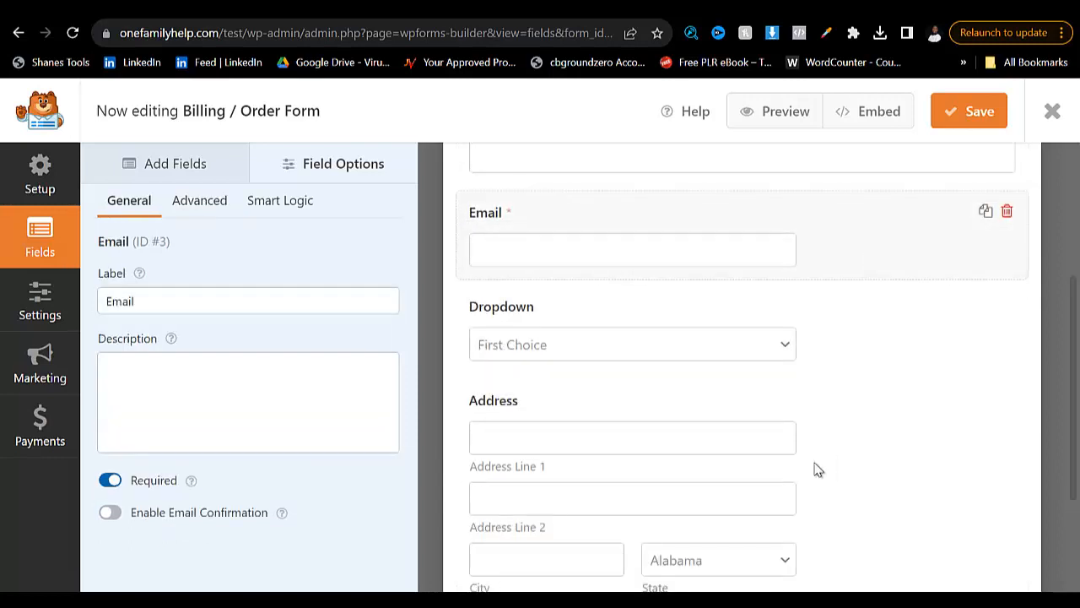
pyautogui.click(200, 201)
pyautogui.click(242, 301)
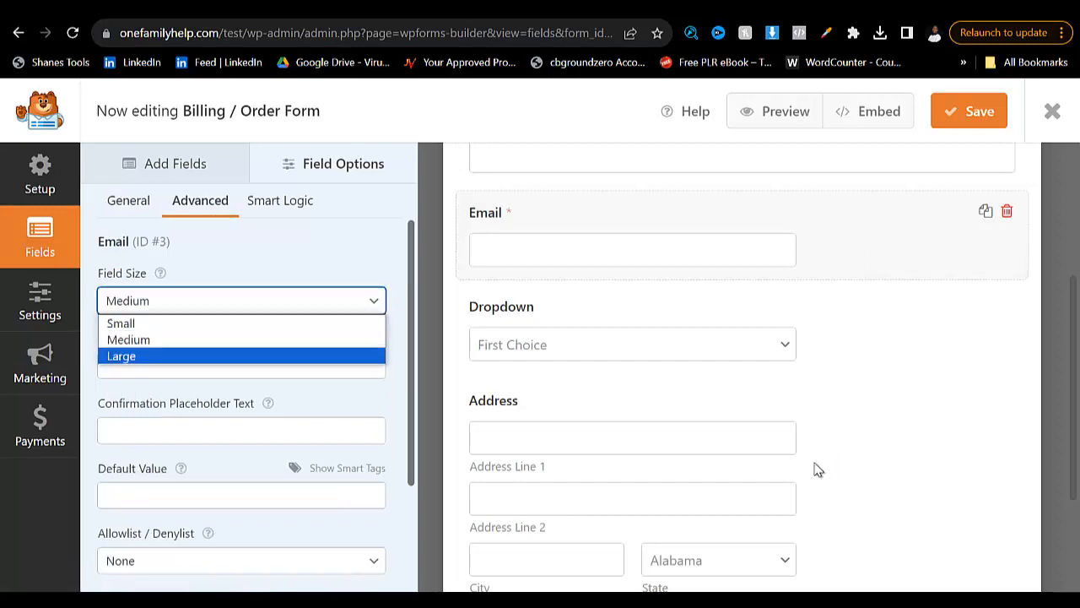
pyautogui.click(241, 356)
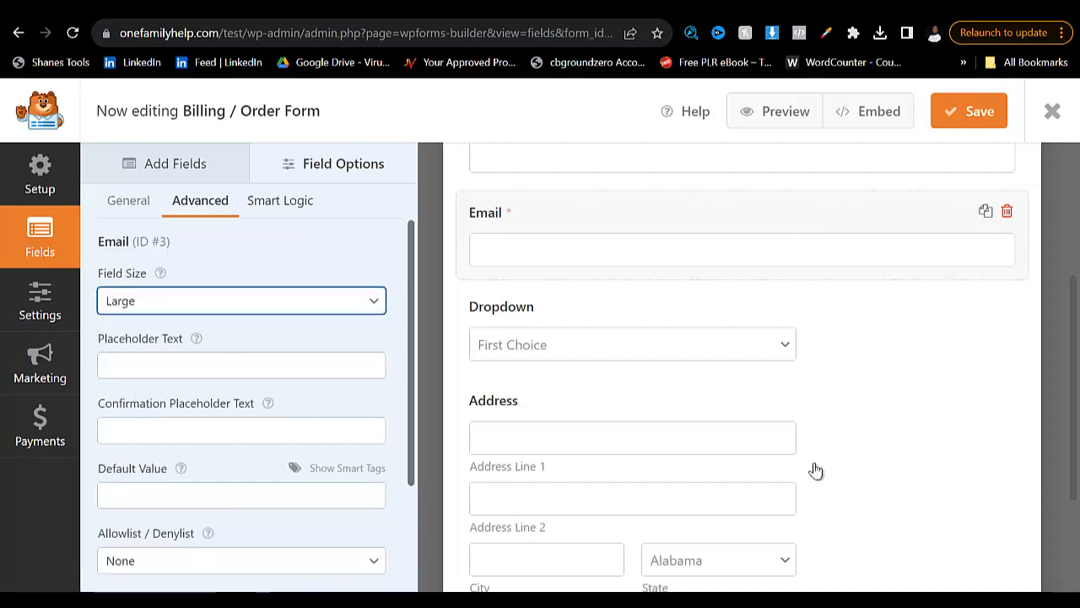
# - Change the Email field's label to "Email Address"
pyautogui.click(128, 200)
pyautogui.click(248, 300)
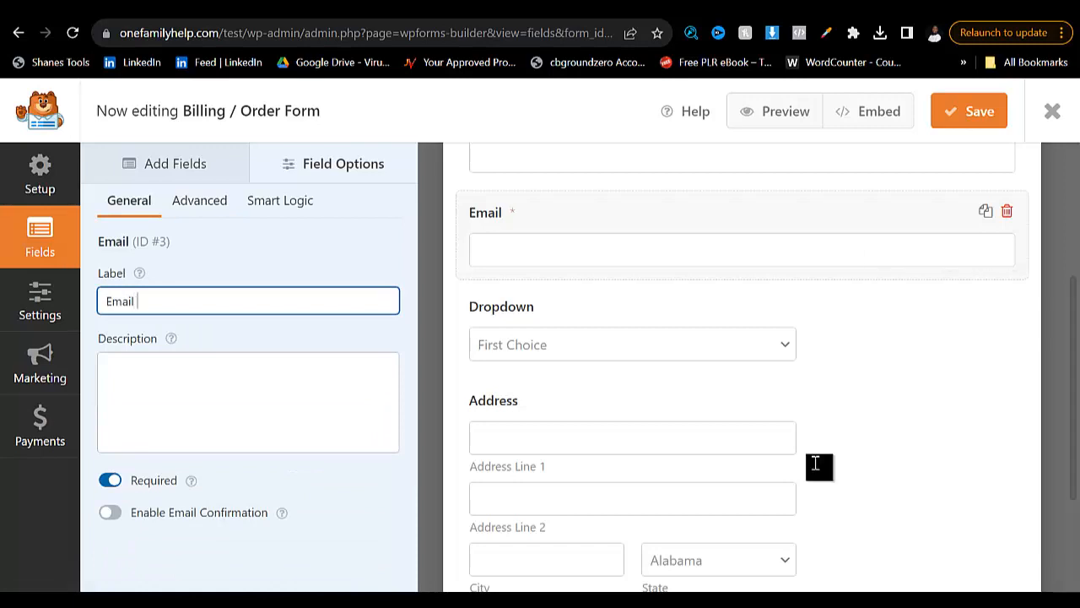
pyautogui.write('Address')
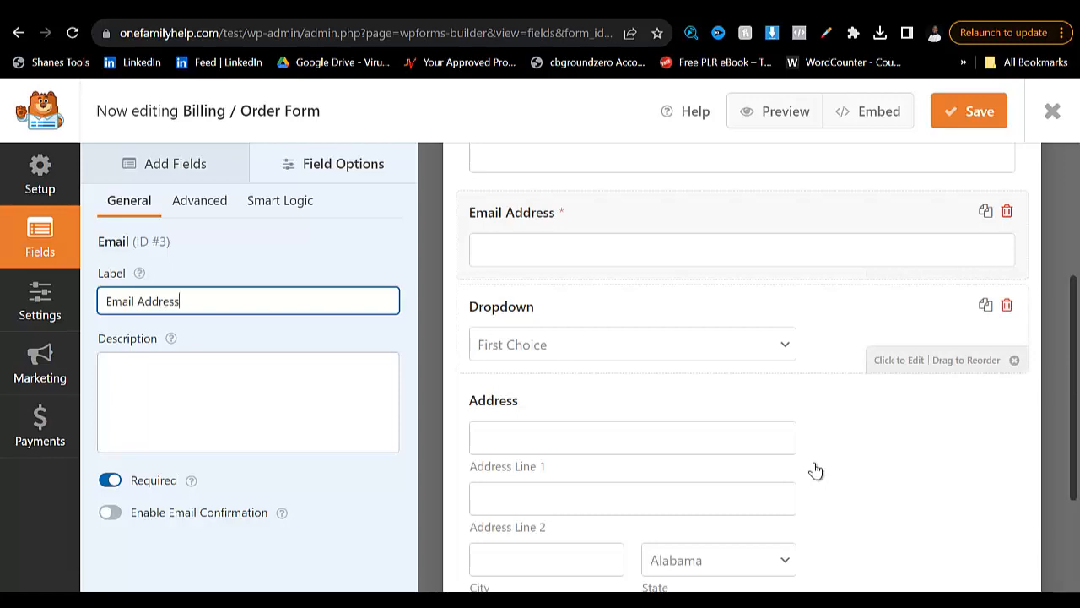
# - Copy "BUY 1, Get 1 Free = N12,500" from the wart remover page's order form and use it as the Dropdown field's first choice
pyautogui.click(625, 325)
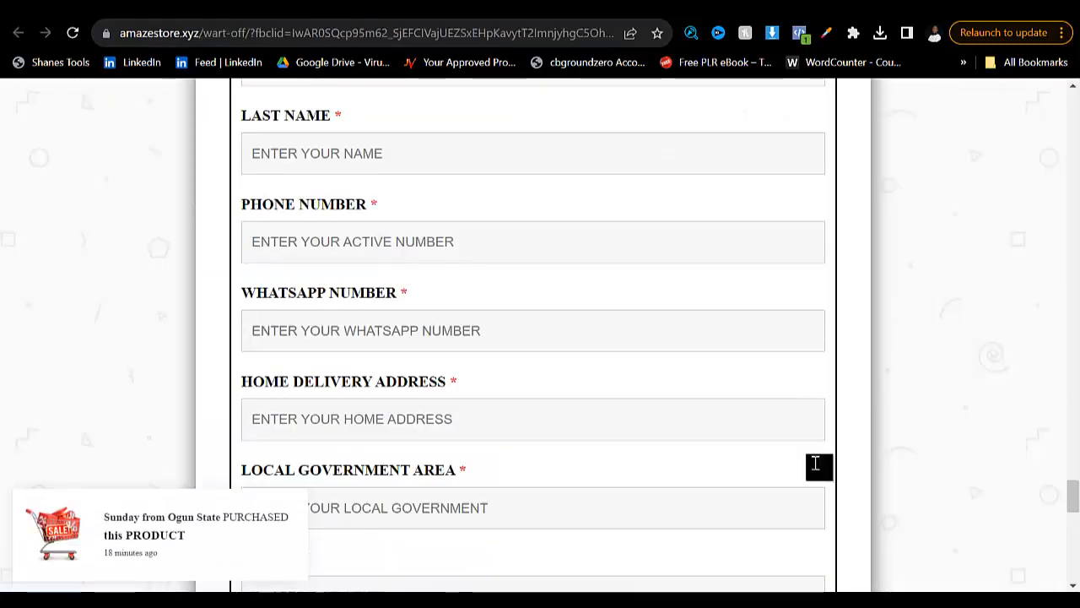
pyautogui.scroll(-4, 815, 463)
pyautogui.scroll(-1, 815, 470)
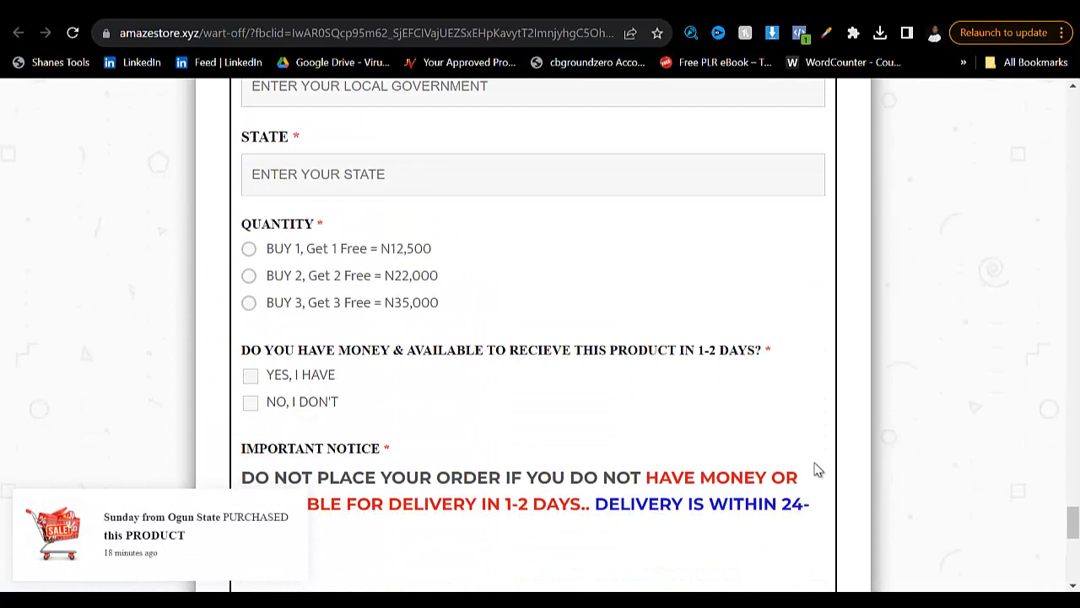
pyautogui.moveTo(439, 303)
pyautogui.mouseDown()
pyautogui.moveTo(309, 276)
pyautogui.moveTo(275, 249)
pyautogui.mouseUp()
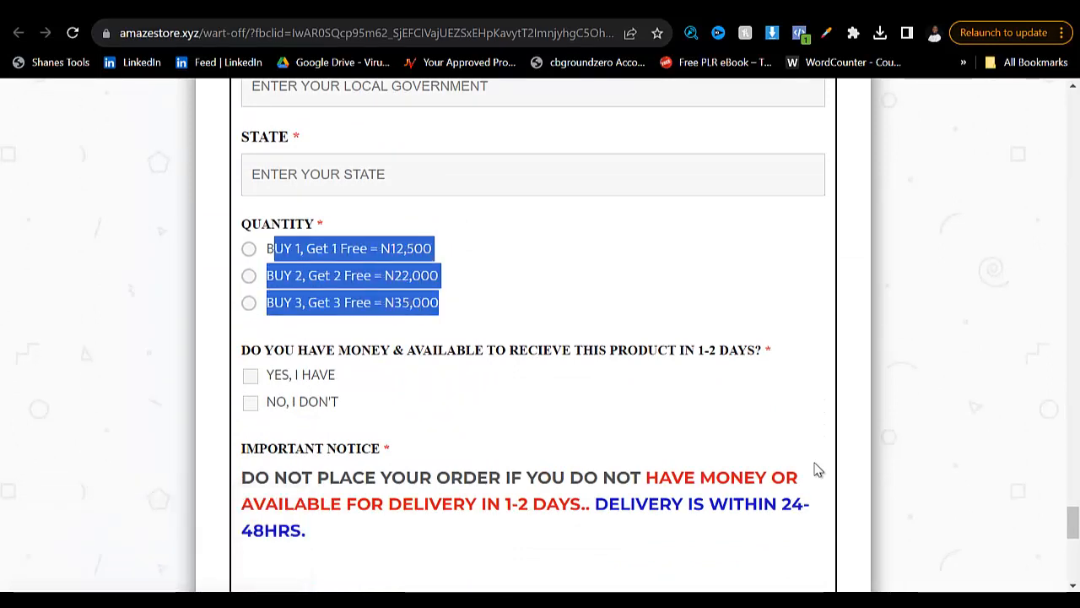
pyautogui.rightClick(293, 244)
pyautogui.click(498, 270)
pyautogui.click(498, 270)
pyautogui.moveTo(432, 250); pyautogui.dragTo(267, 249)
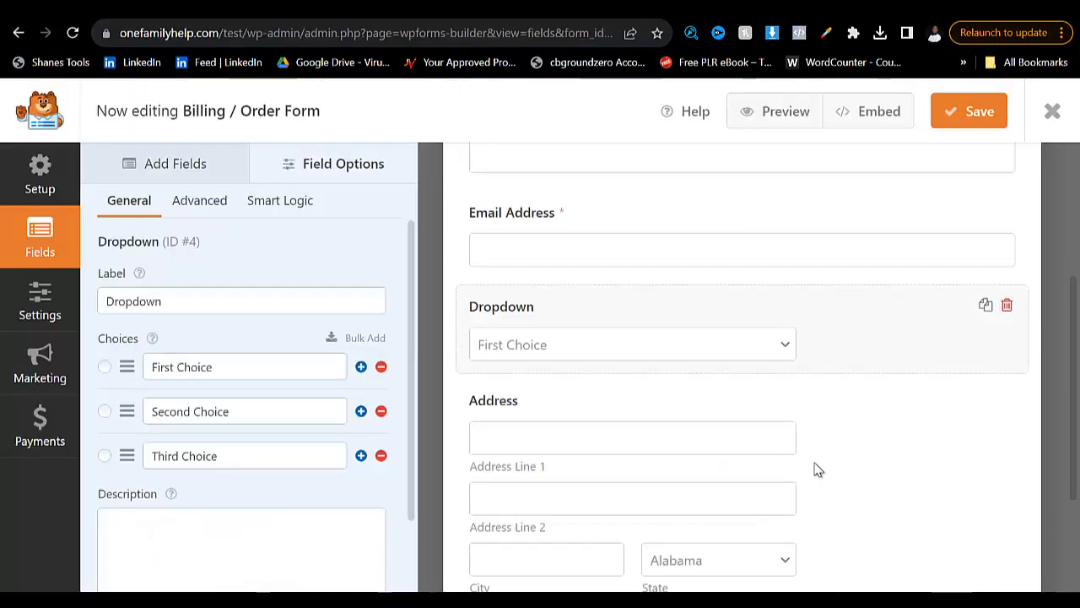
pyautogui.click(228, 367)
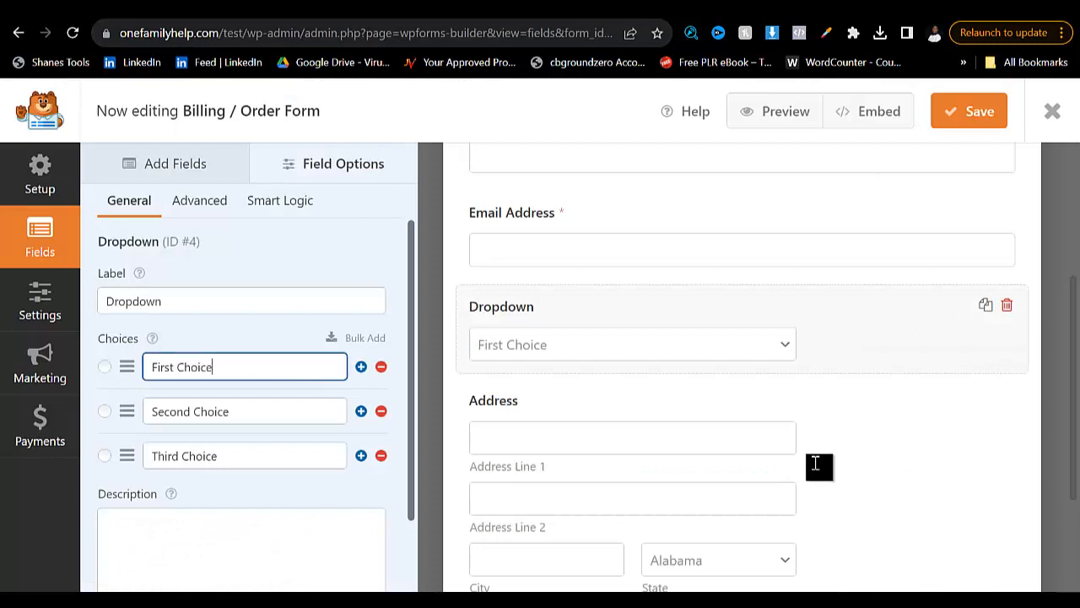
pyautogui.hotkey('ctrl', 'a')
pyautogui.hotkey('ctrl', 'v')
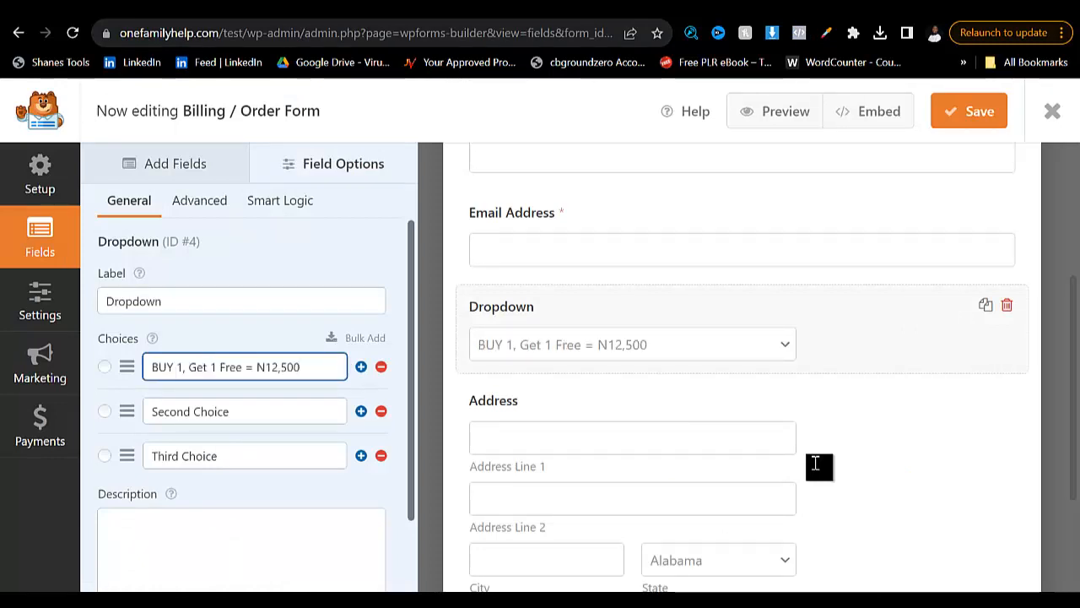
# - Replace the Dropdown field's second choice with "BUY 2, Get 2 Free = N22,000", copied from the wart remover page
pyautogui.click(236, 412)
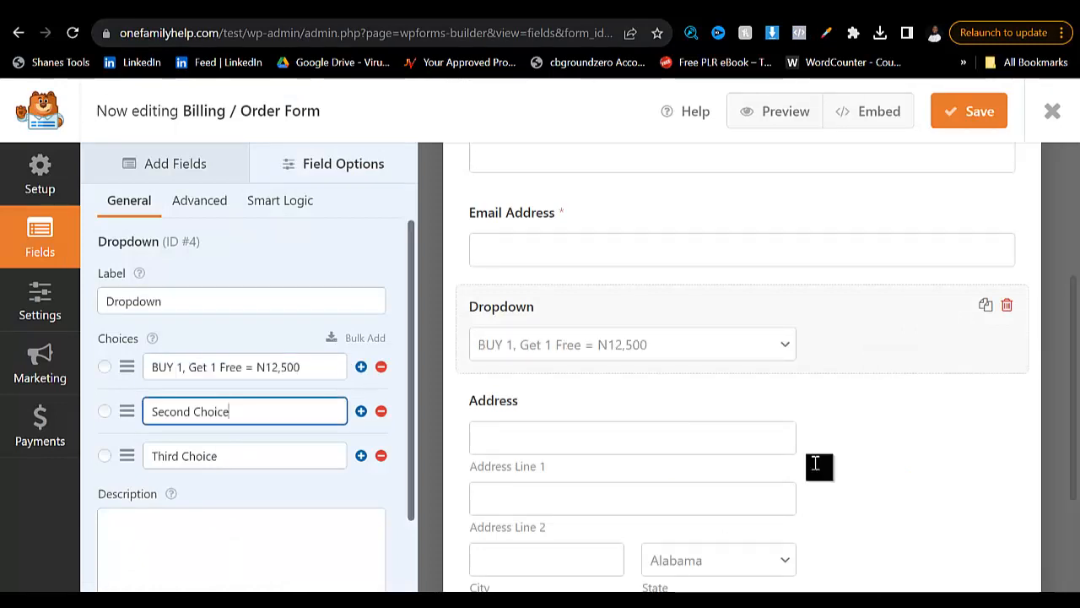
pyautogui.hotkey('ctrl', 'Tab')
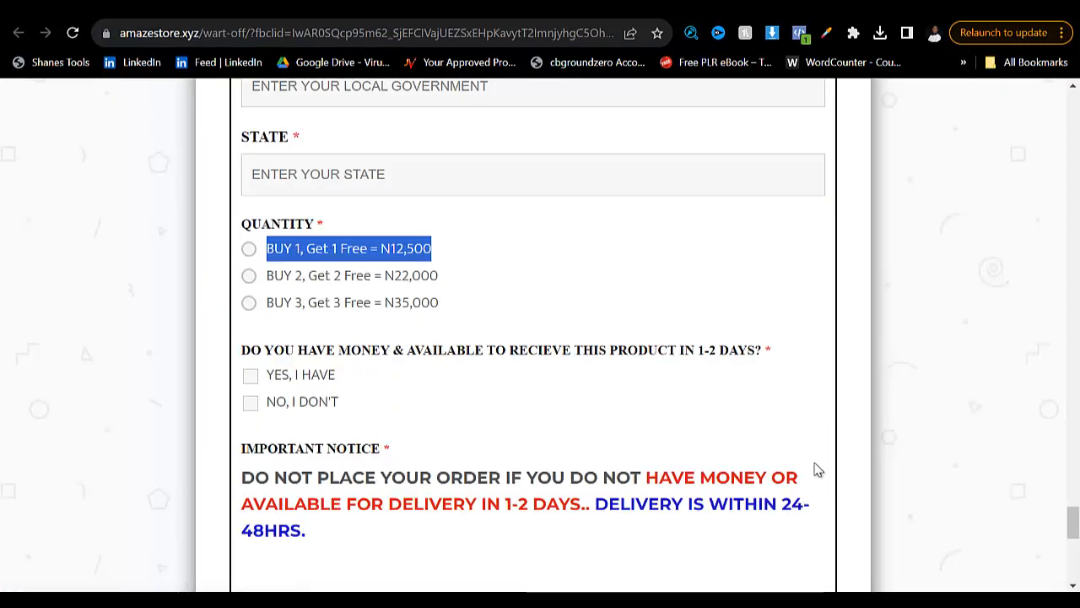
pyautogui.moveTo(439, 276); pyautogui.dragTo(266, 276)
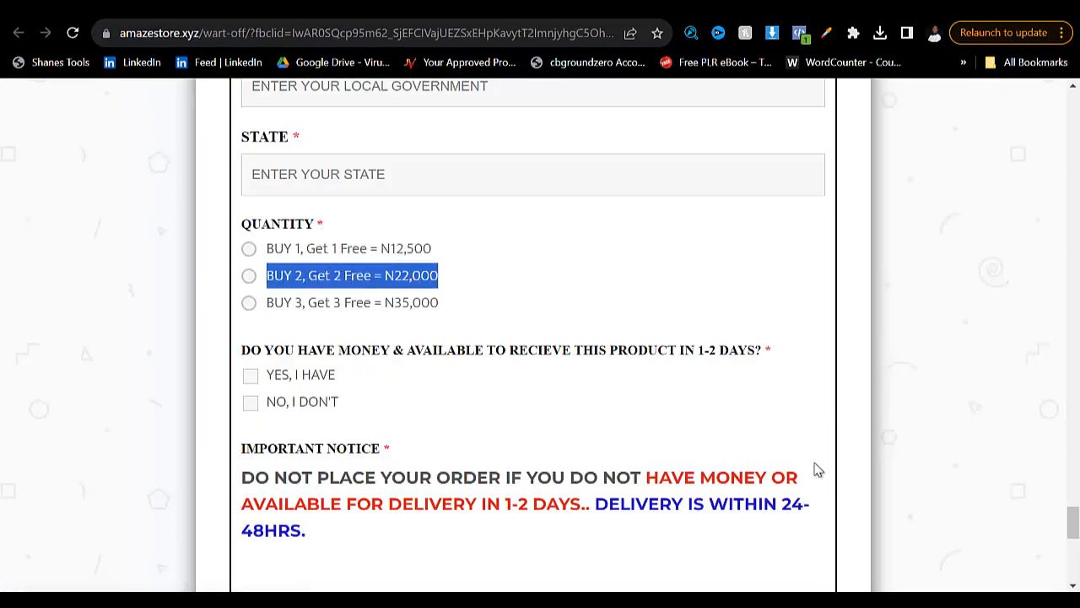
pyautogui.hotkey('ctrl', 'Tab')
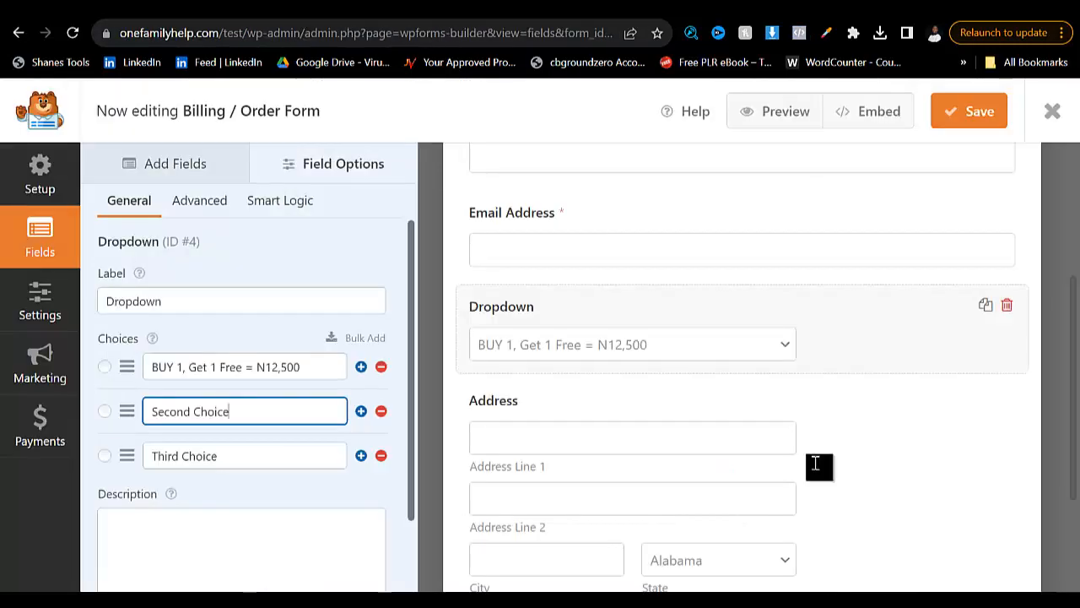
pyautogui.hotkey('ctrl', 'a')
pyautogui.hotkey('ctrl', 'v')
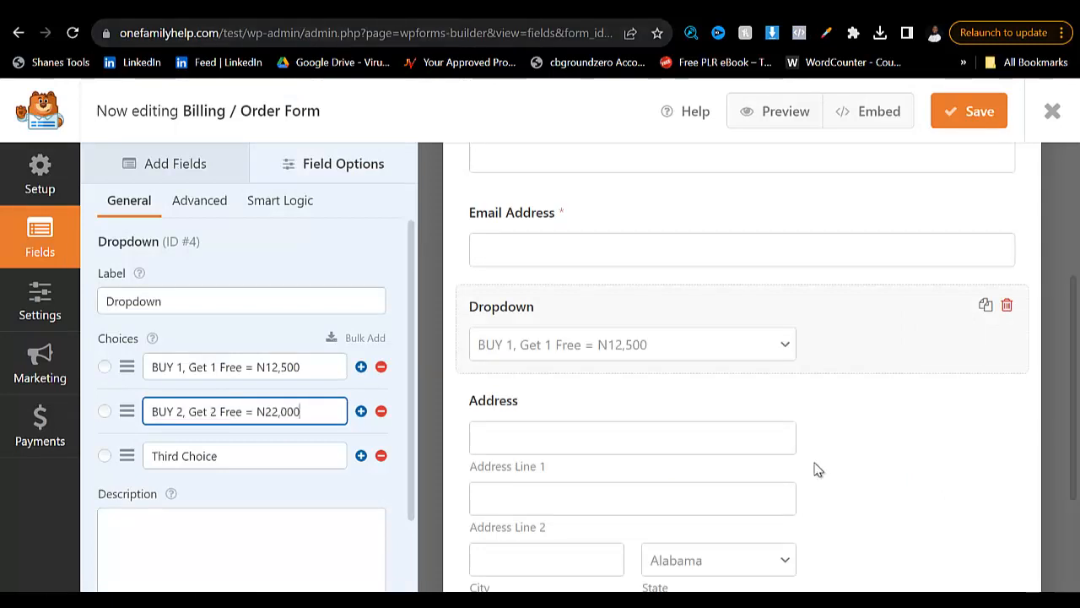
# - Replace the Dropdown field's third choice with "BUY 3, Get 3 Free = N35,000", copied from the wart remover page
pyautogui.hotkey('ctrl', 'Tab')
pyautogui.moveTo(439, 302); pyautogui.dragTo(267, 302)
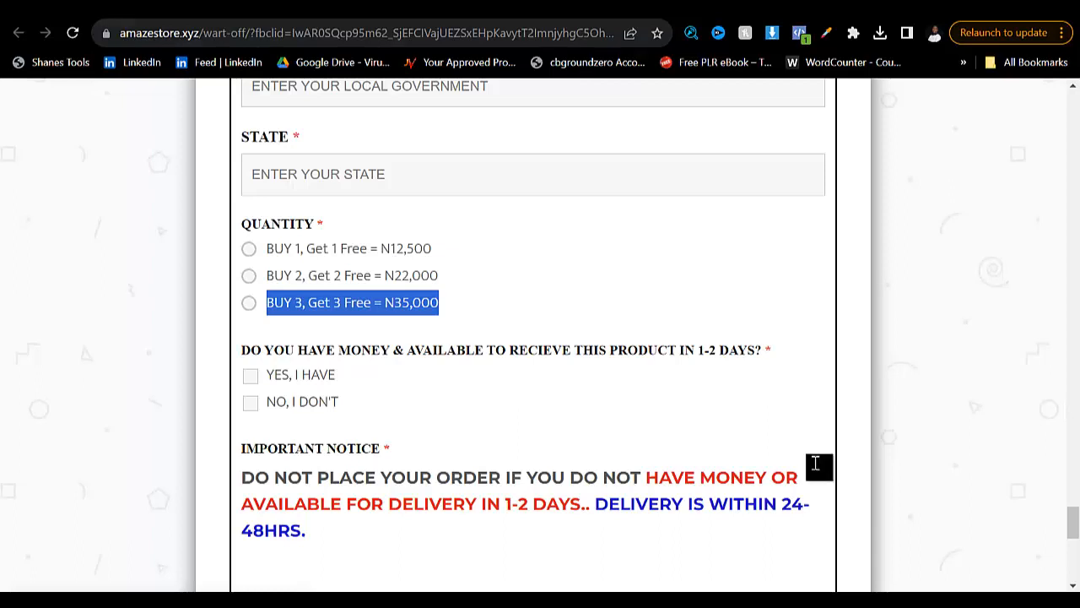
pyautogui.hotkey('ctrl', 'Tab')
pyautogui.press('Tab')
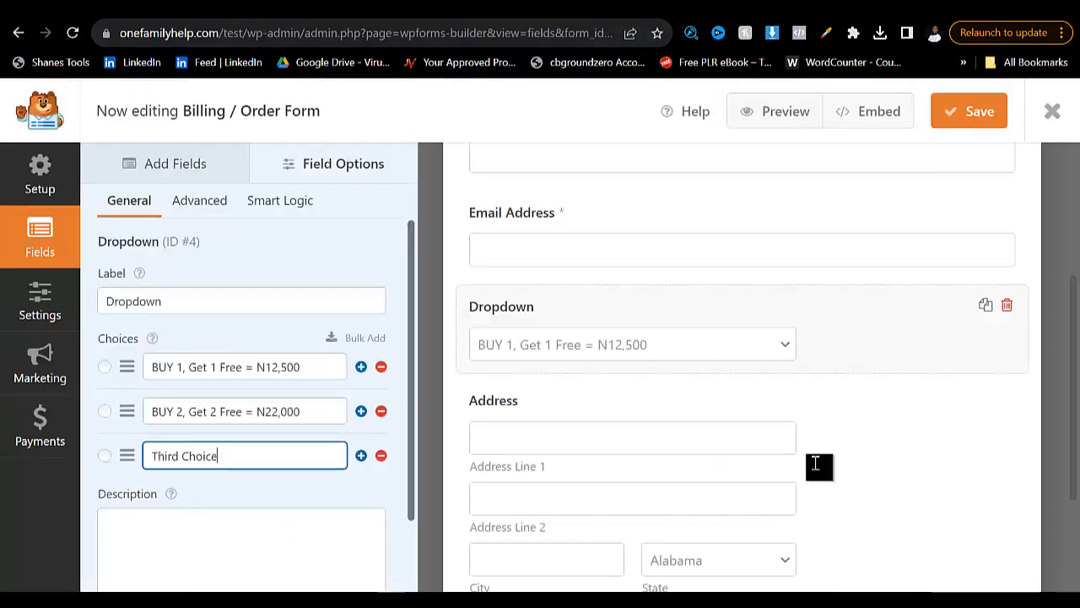
pyautogui.hotkey('ctrl', 'a')
pyautogui.hotkey('ctrl', 'v')
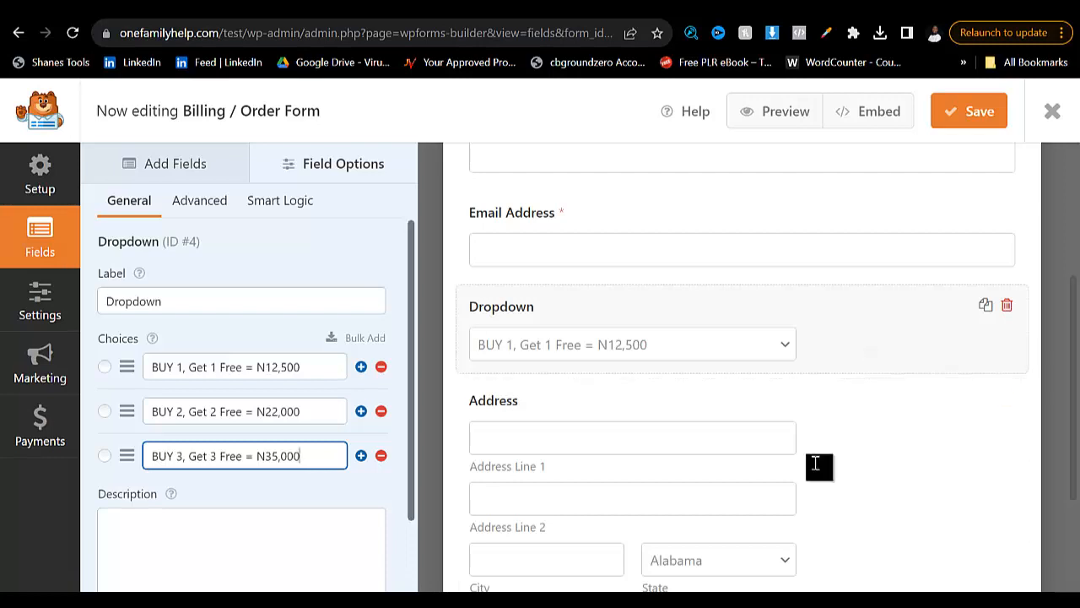
# - Change the Dropdown field's label to "Select Quantity" and make the field required
pyautogui.click(188, 301)
pyautogui.hotkey('ctrl', 'a')
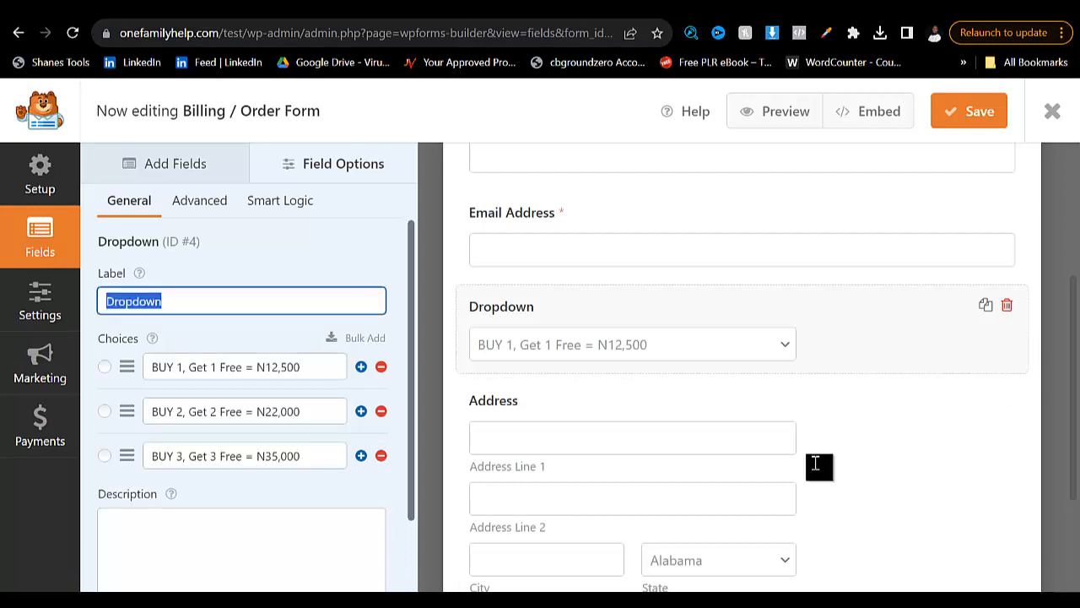
pyautogui.write('Select Quantity')
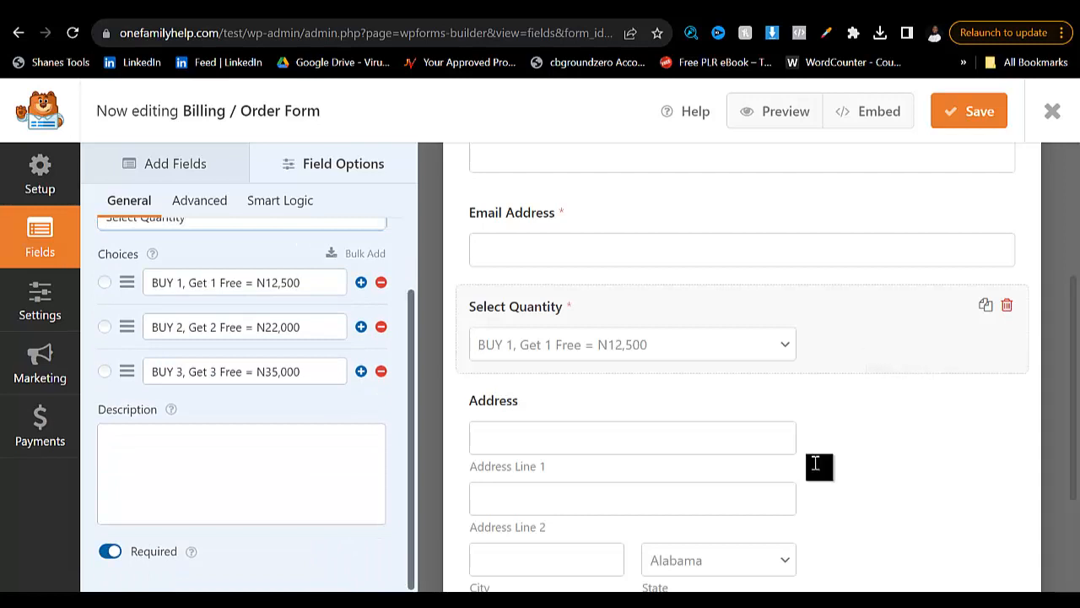
pyautogui.scroll(-1, 815, 470)
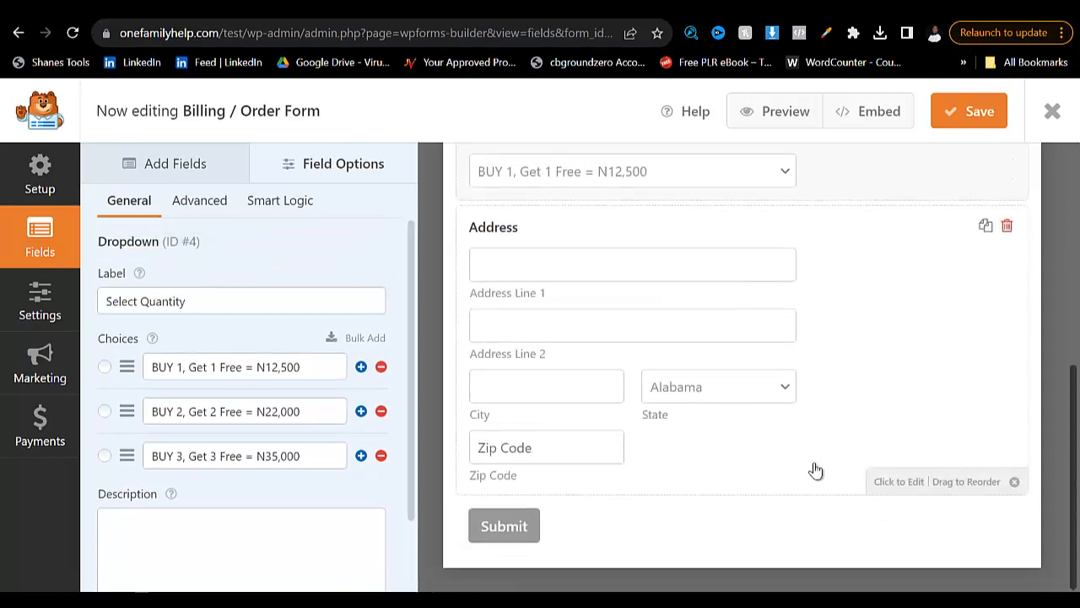
pyautogui.scroll(2, 815, 470)
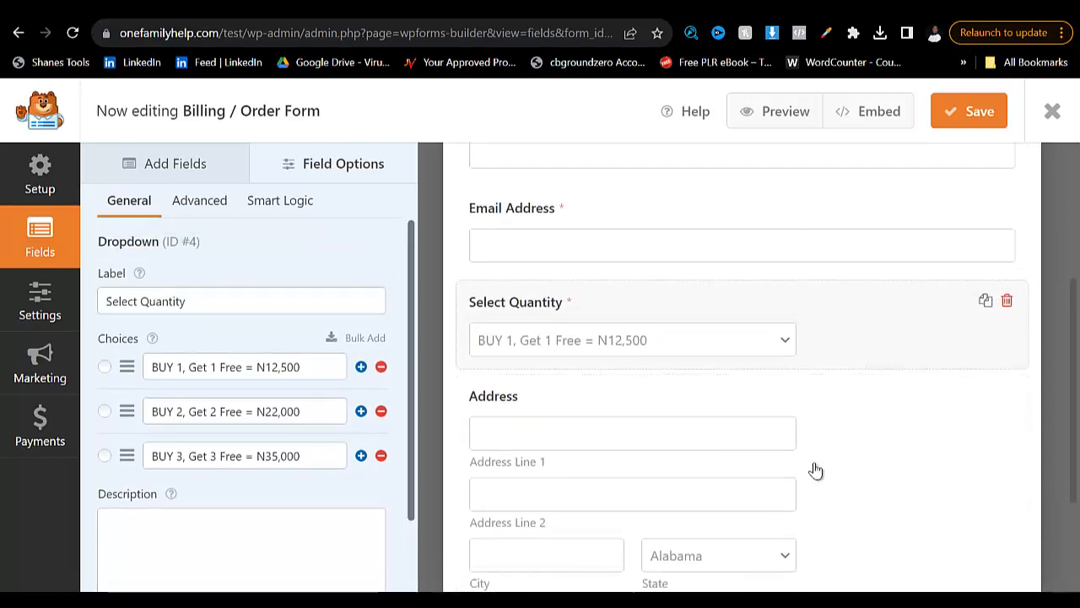
# - Set the Select Quantity field's style to Classic and its field size to Large
pyautogui.click(200, 201)
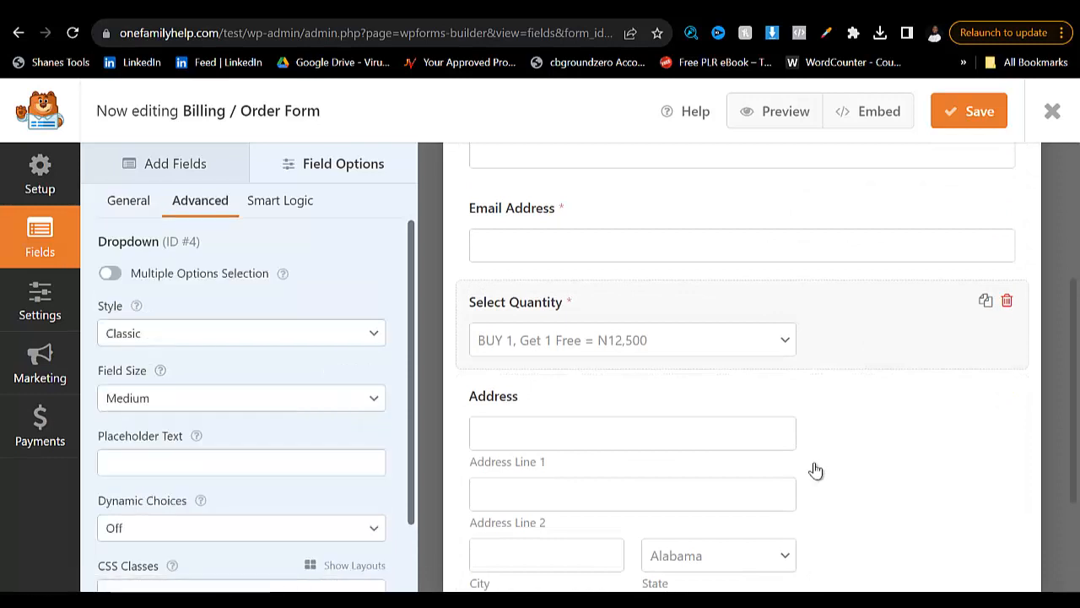
pyautogui.click(240, 398)
pyautogui.click(241, 333)
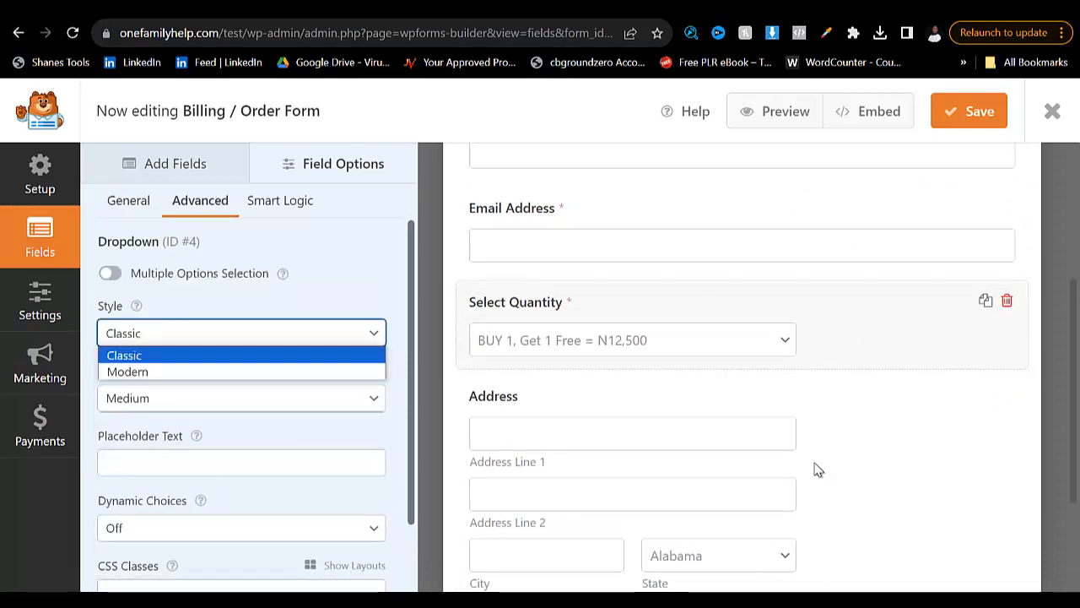
pyautogui.click(160, 369)
pyautogui.click(240, 332)
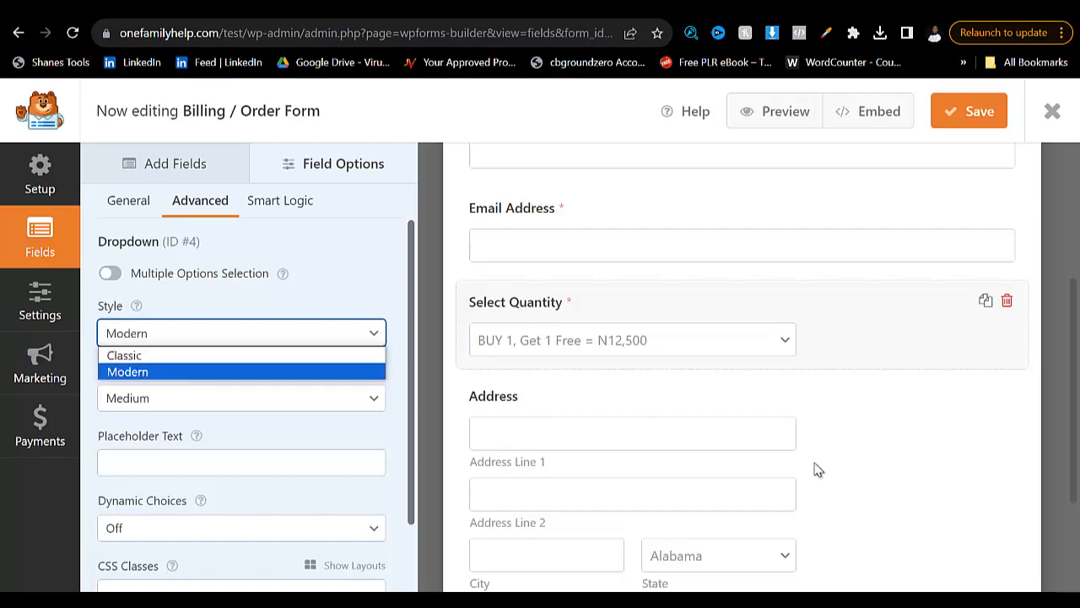
pyautogui.click(144, 354)
pyautogui.click(241, 397)
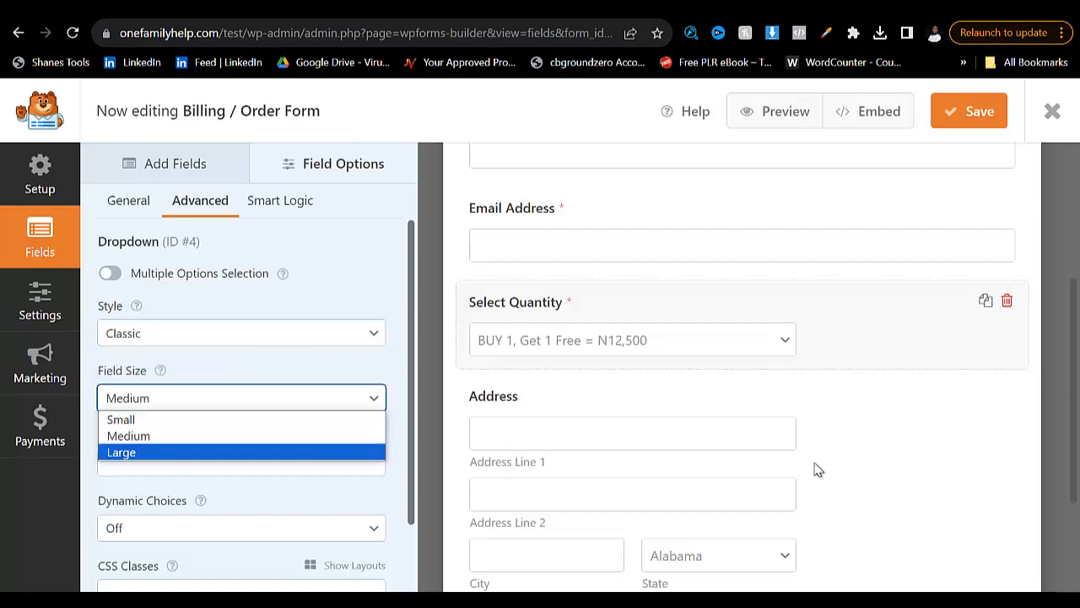
pyautogui.click(144, 451)
pyautogui.scroll(-1, 240, 405)
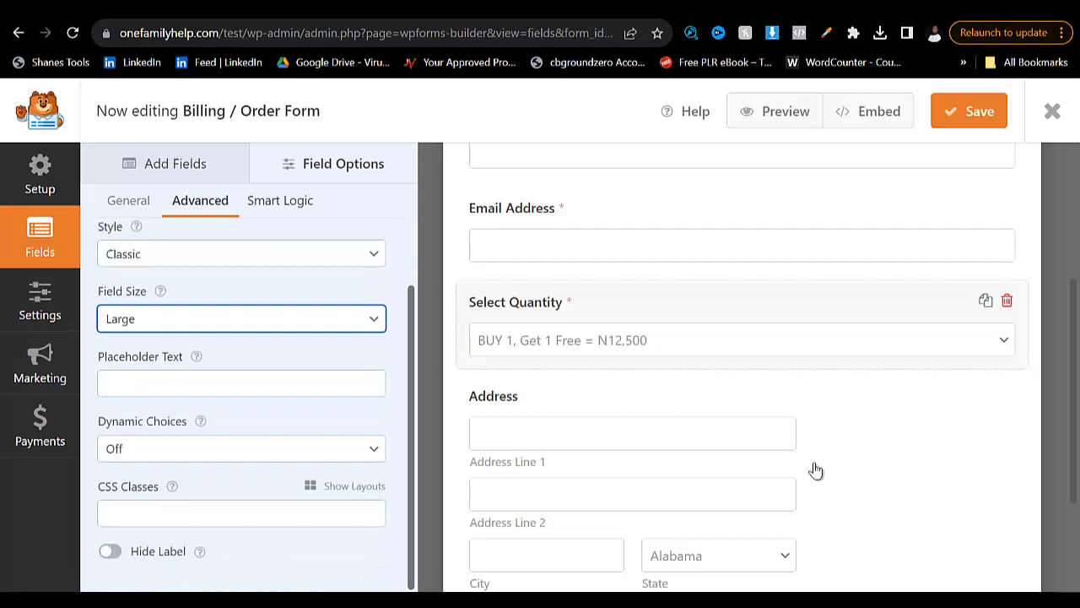
pyautogui.click(128, 200)
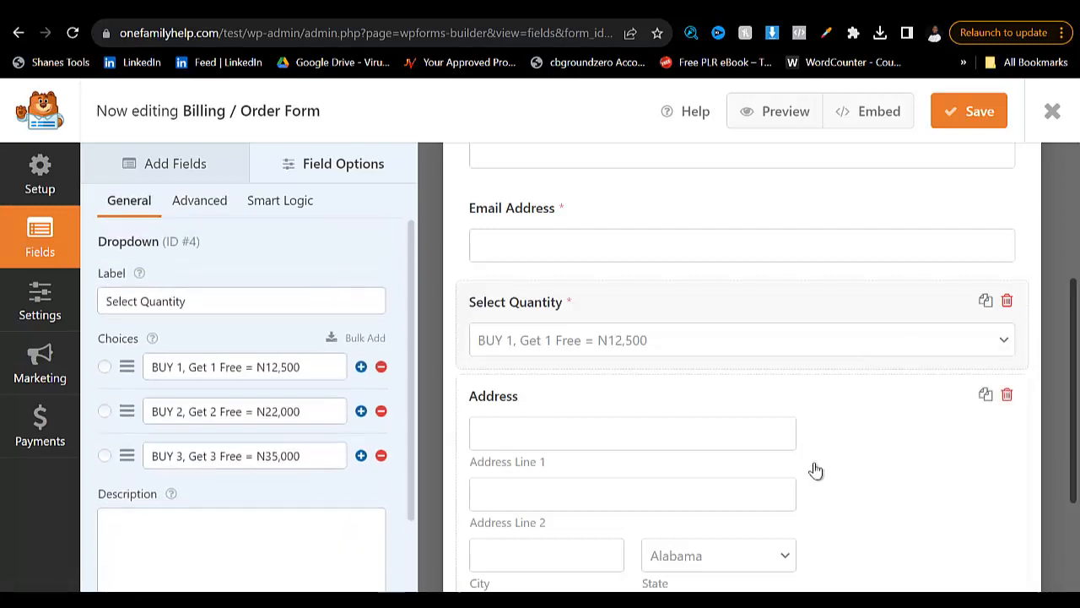
# - Set the Address field's scheme to International and make the field required
pyautogui.scroll(-2, 816, 468)
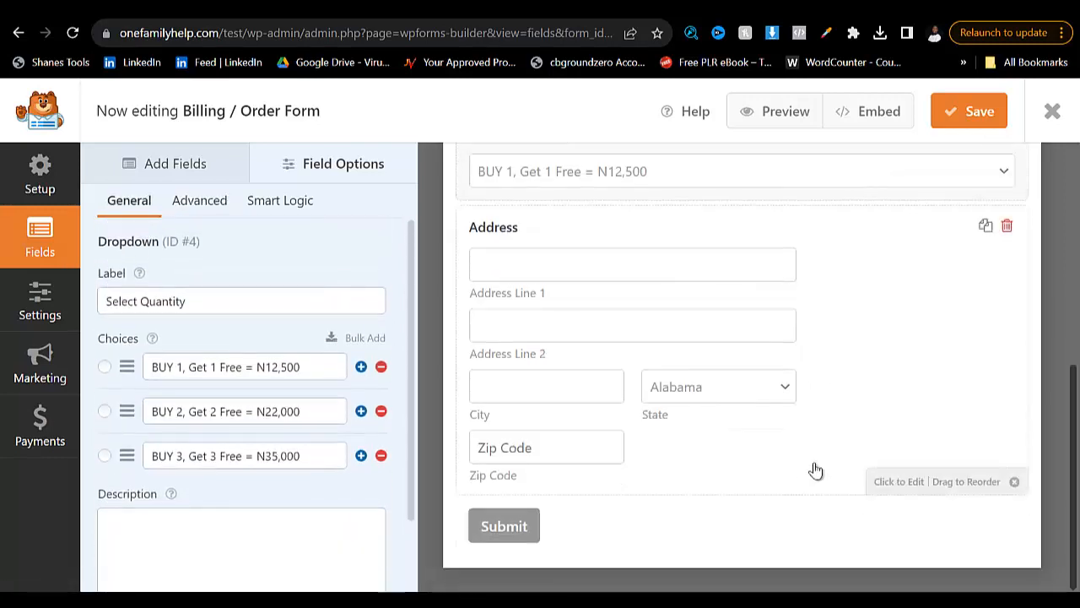
pyautogui.click(815, 470)
pyautogui.click(248, 365)
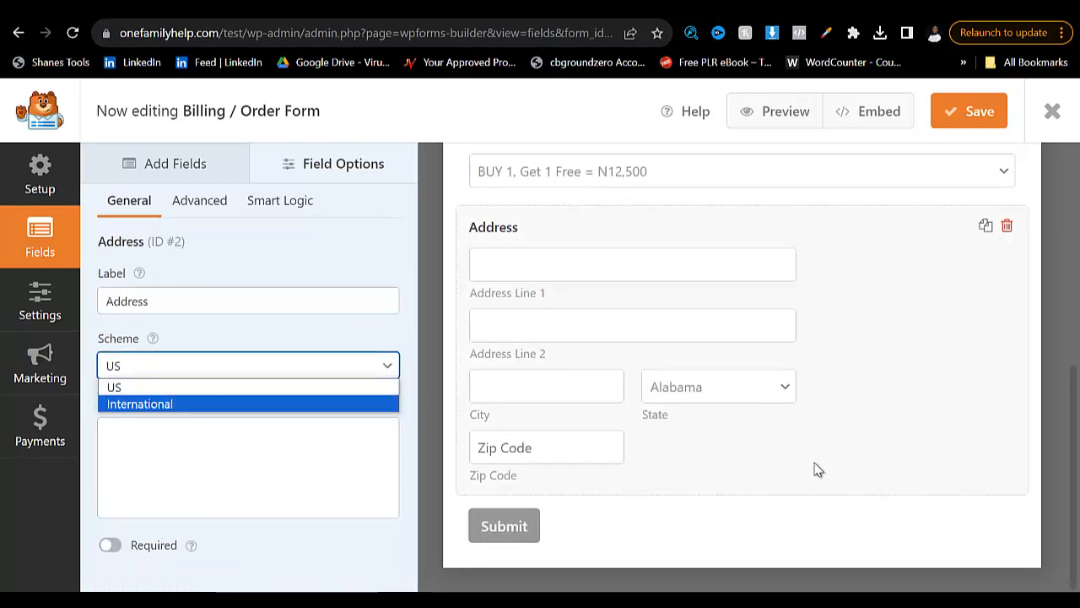
pyautogui.press('Return')
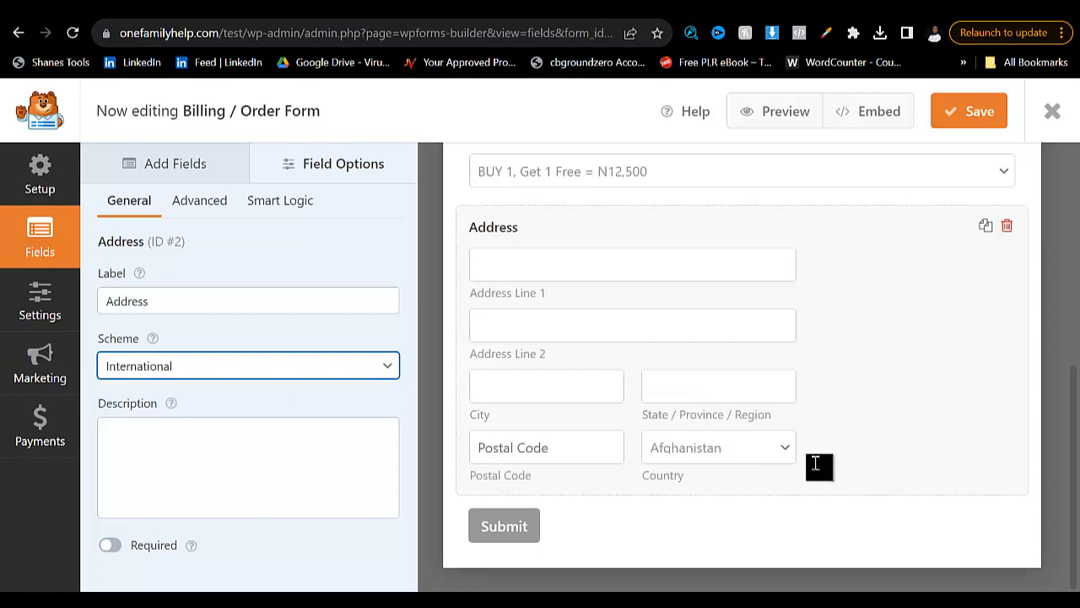
pyautogui.click(109, 545)
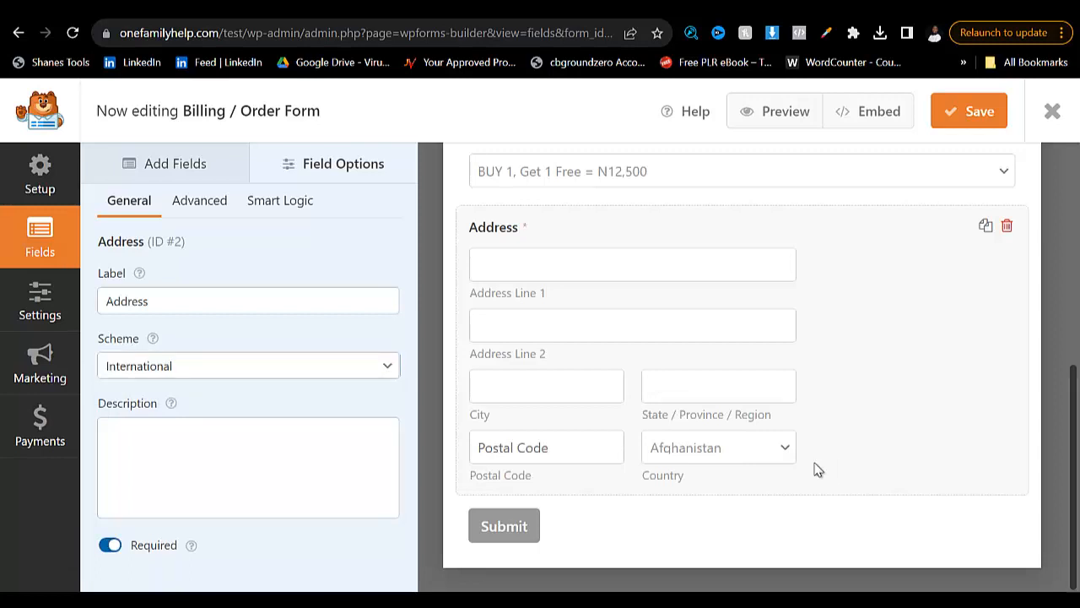
# - Hide the Country, ZIP / Postal and Address Line 2 subfields of the Address field
pyautogui.scroll(1, 815, 470)
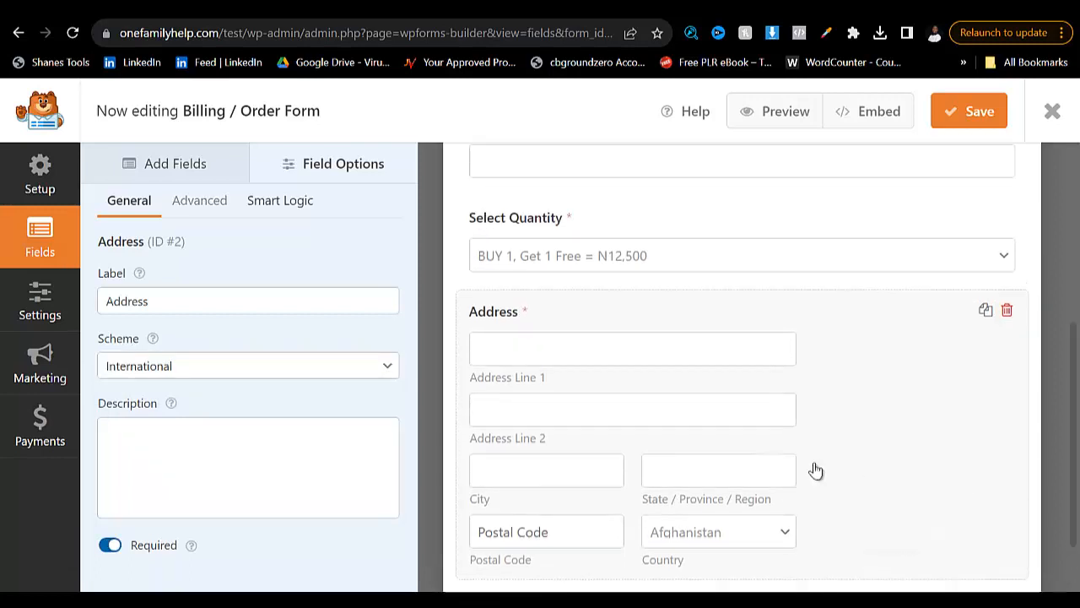
pyautogui.click(200, 201)
pyautogui.scroll(-5, 249, 371)
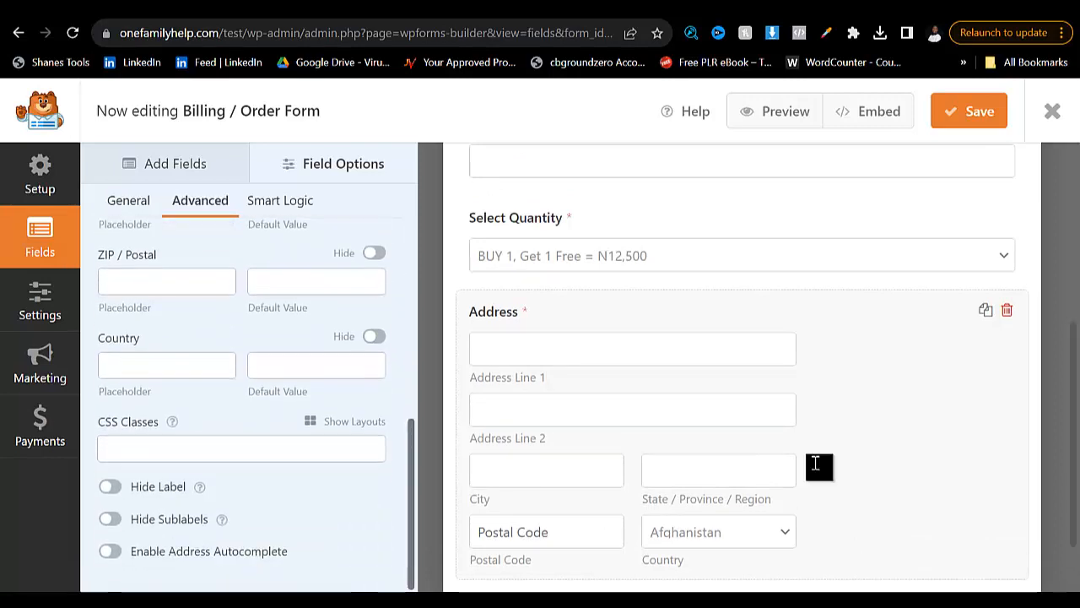
pyautogui.click(373, 336)
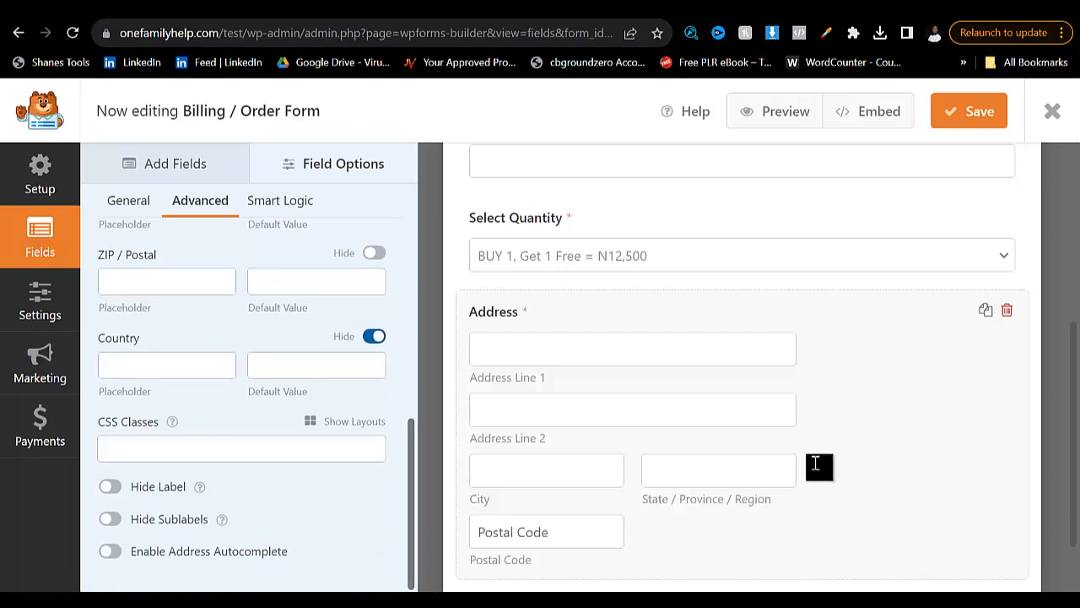
pyautogui.click(374, 253)
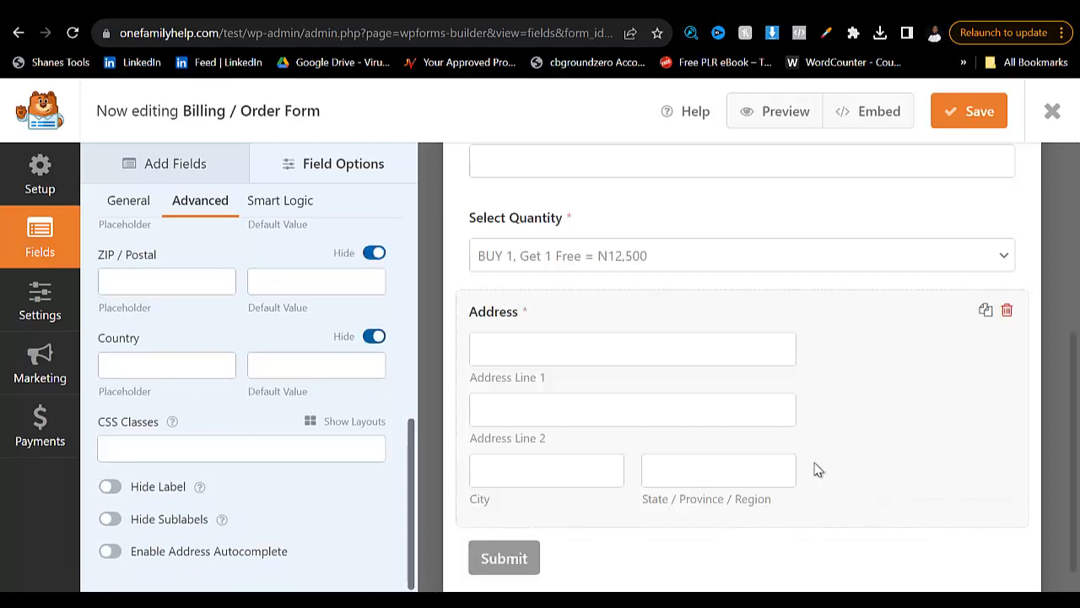
pyautogui.scroll(3, 244, 380)
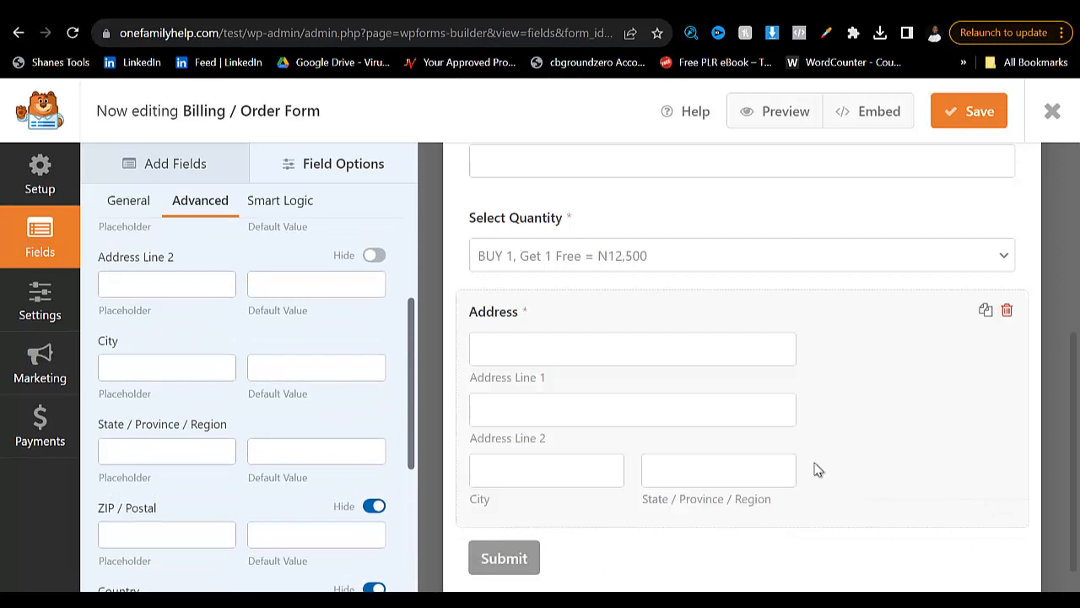
pyautogui.scroll(2, 245, 380)
pyautogui.click(374, 340)
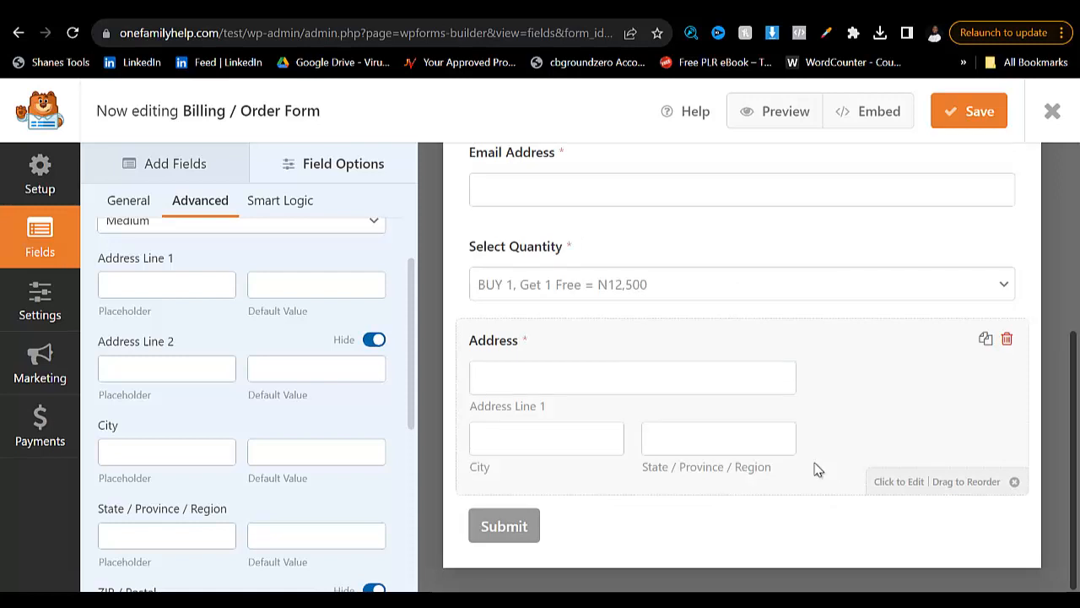
pyautogui.scroll(-2, 245, 380)
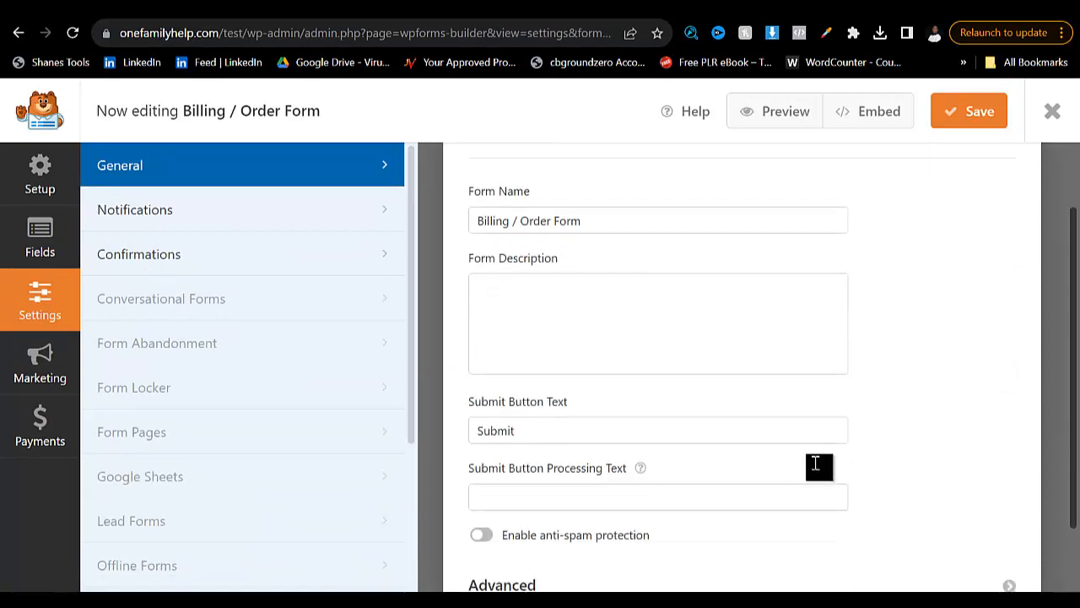
# - Set the form's submit button text to "Submit Your Order"
pyautogui.click(811, 440)
pyautogui.hotkey('ctrl', 'a')
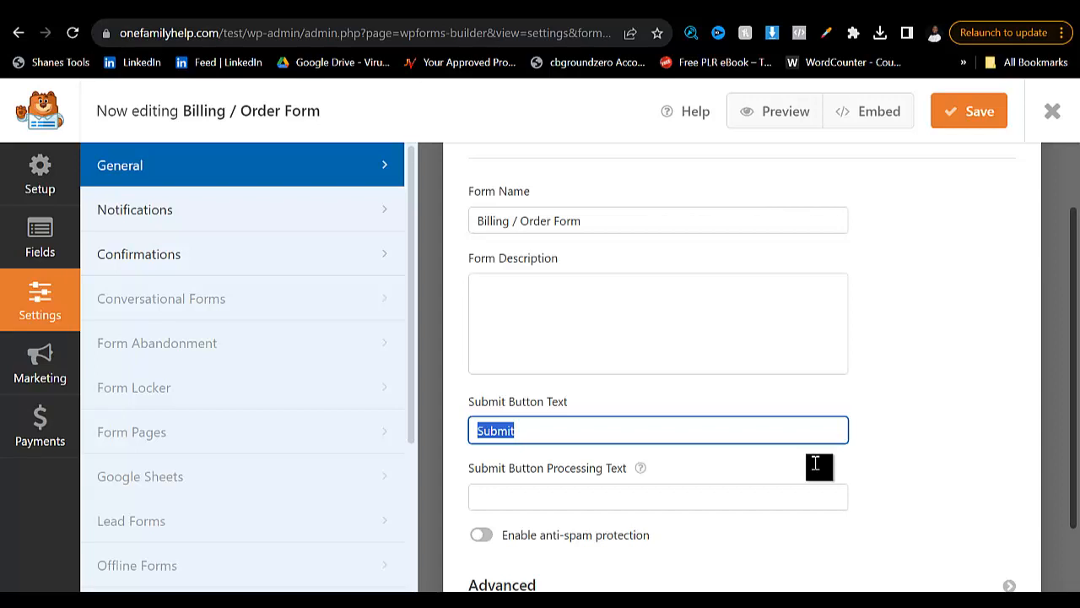
pyautogui.write('Submit')
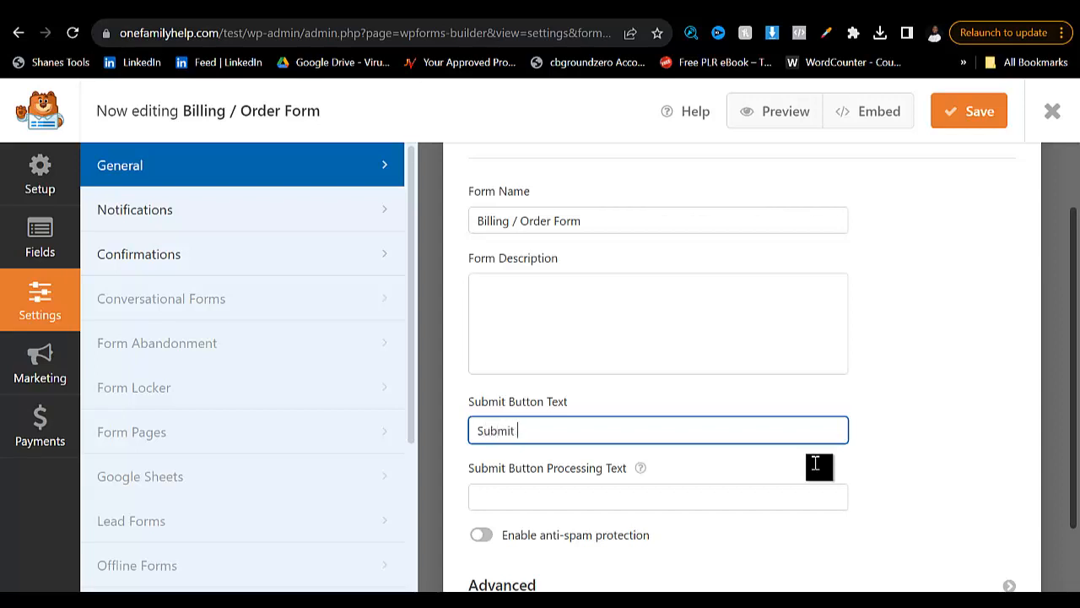
pyautogui.write(' Your Order')
# - Rename the form as "wart form" and save it
pyautogui.hotkey('shift', 'Tab')
pyautogui.hotkey('shift', 'Tab')
pyautogui.hotkey('ctrl', 'a')
pyautogui.press('BackSpace')
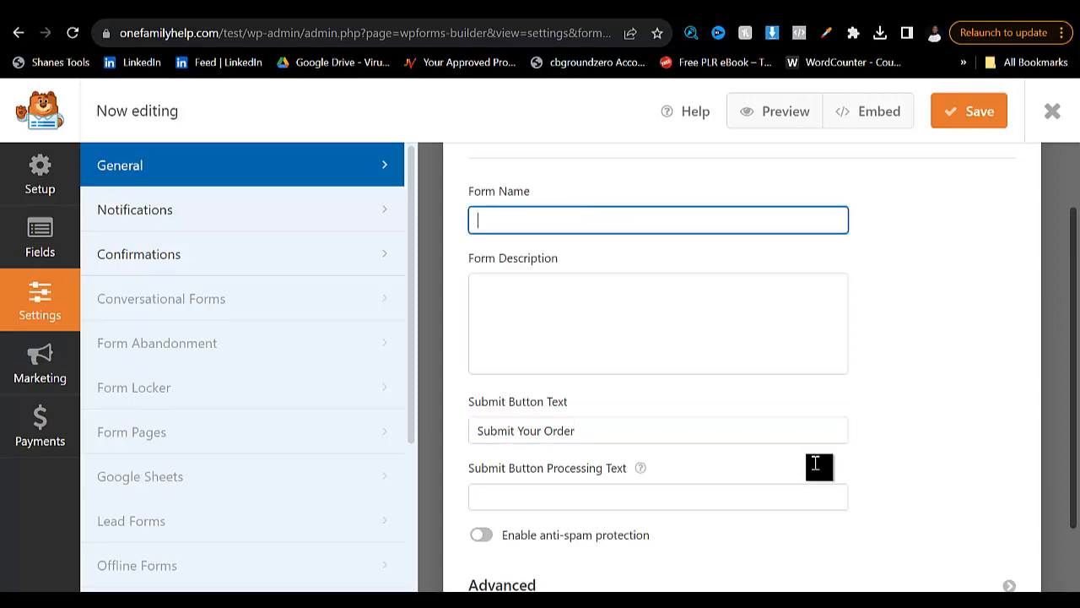
pyautogui.write('wart form')
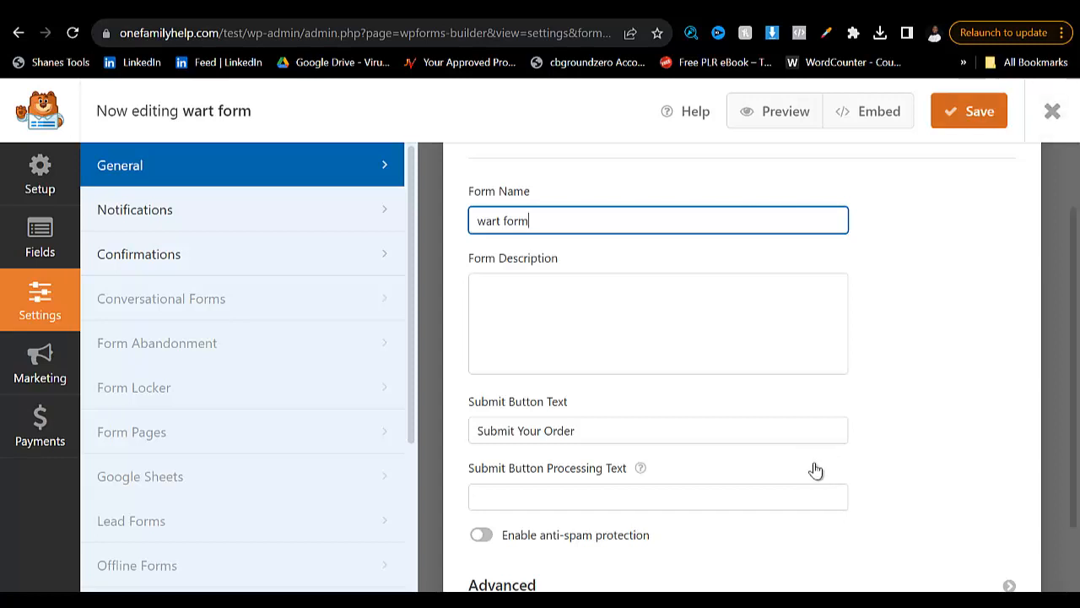
pyautogui.hotkey('ctrl', 's')
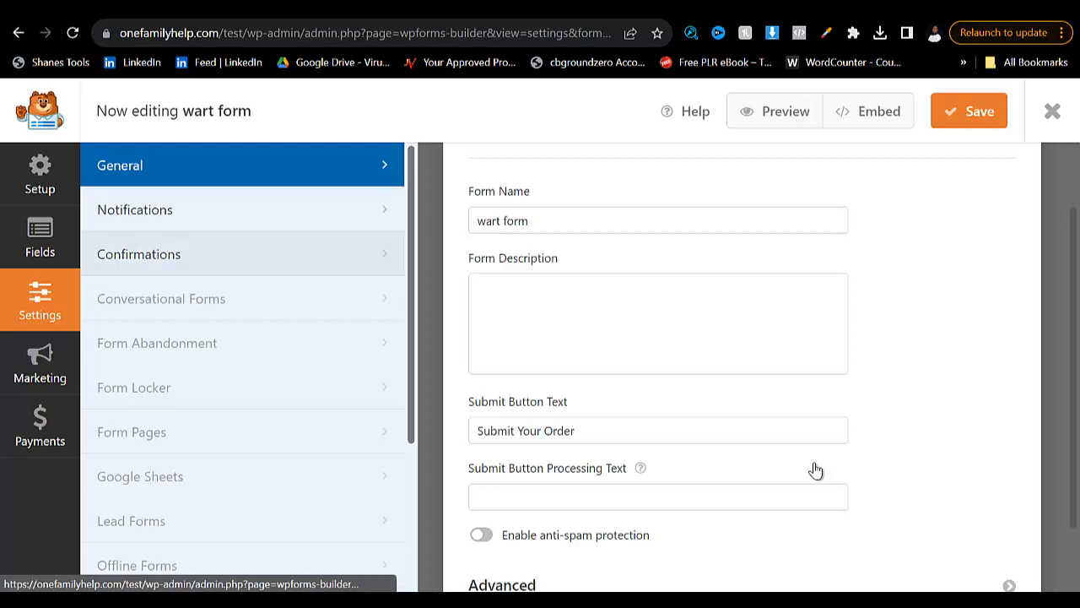
# - Try the Show Page and Go to URL (Redirect) types for the form's default confirmation
pyautogui.click(139, 254)
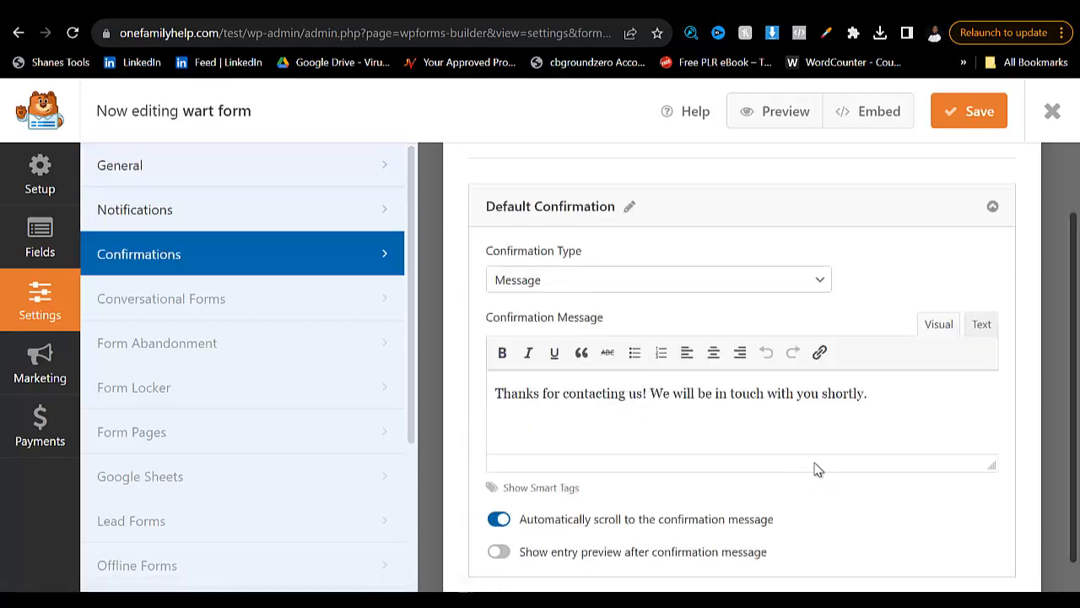
pyautogui.scroll(-1, 815, 463)
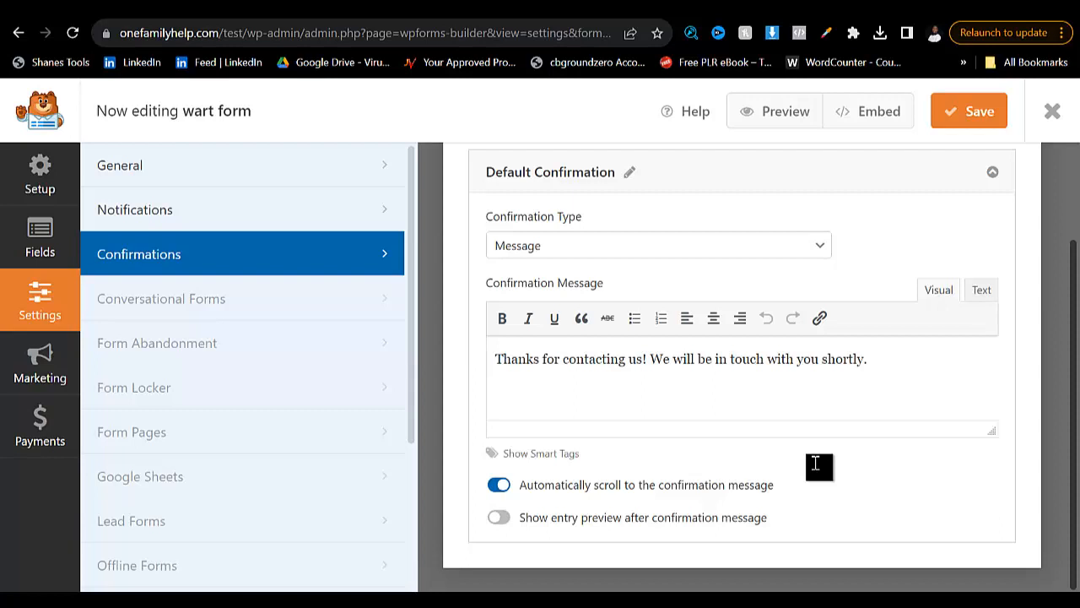
pyautogui.click(658, 245)
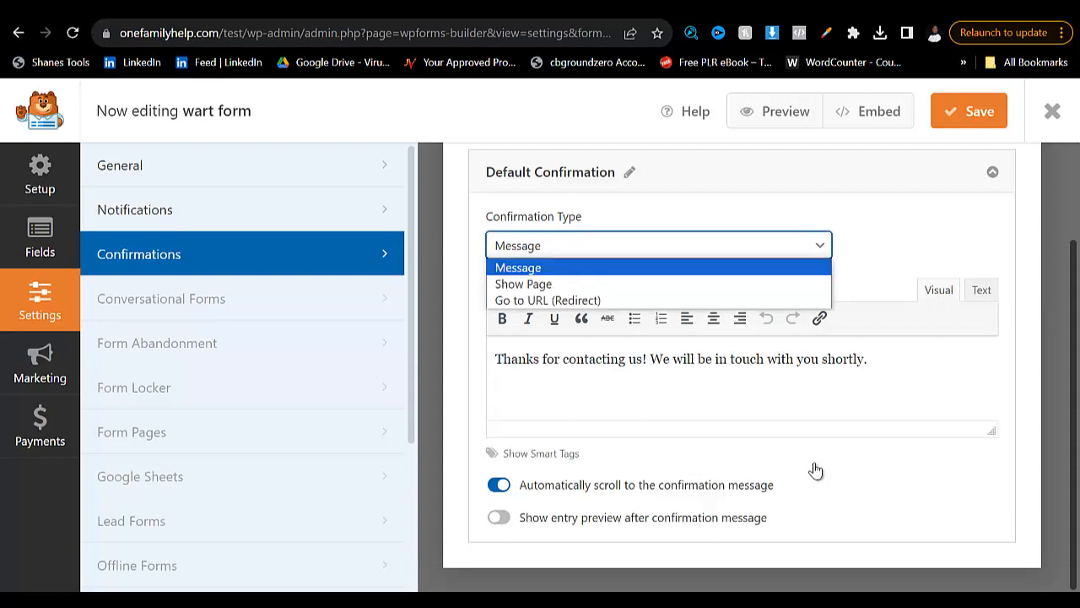
pyautogui.press('Down')
pyautogui.press('Return')
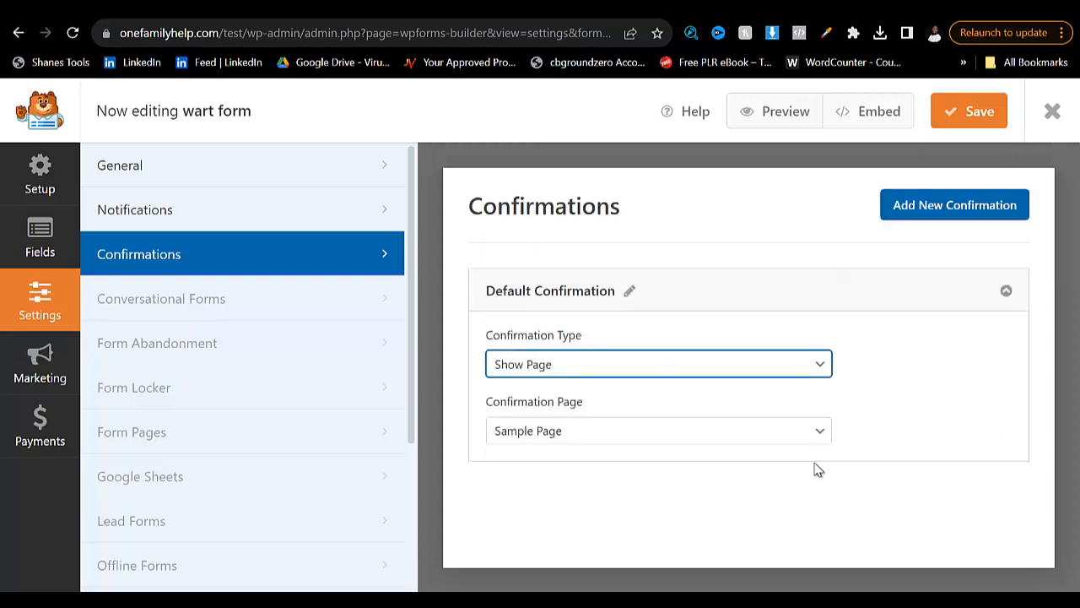
pyautogui.click(658, 363)
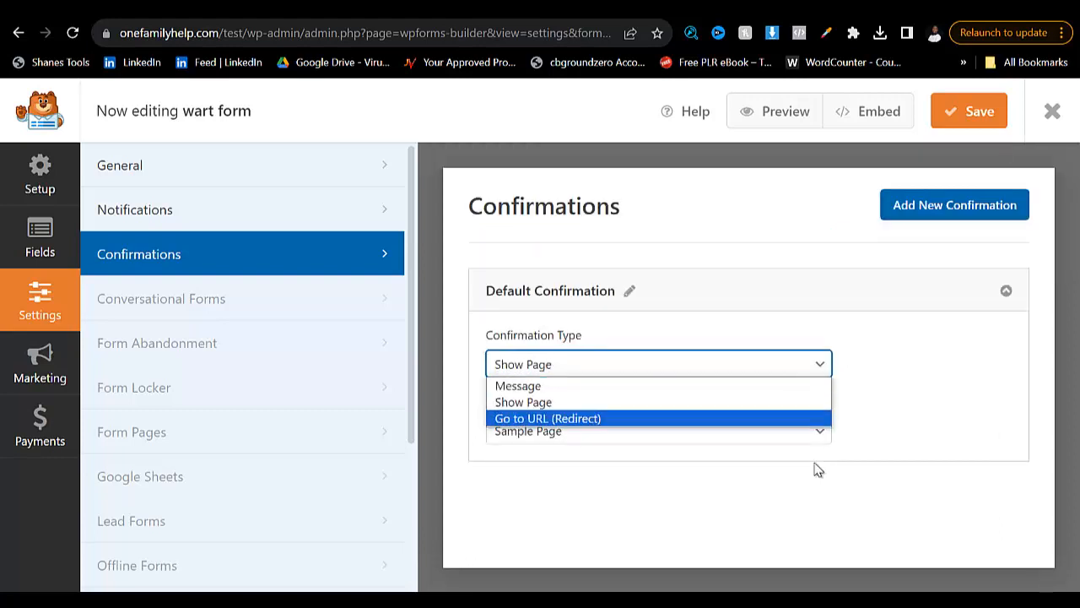
pyautogui.press('Return')
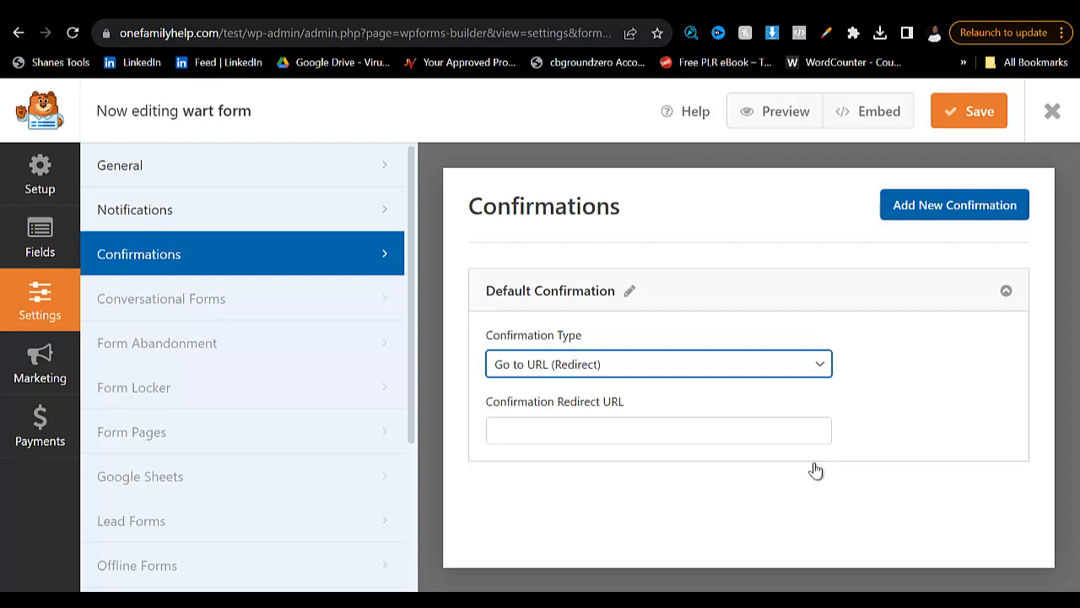
# - Return the default confirmation's type to Message, without adding another confirmation
pyautogui.press('space')
pyautogui.press('Up')
pyautogui.press('Up')
pyautogui.press('Return')
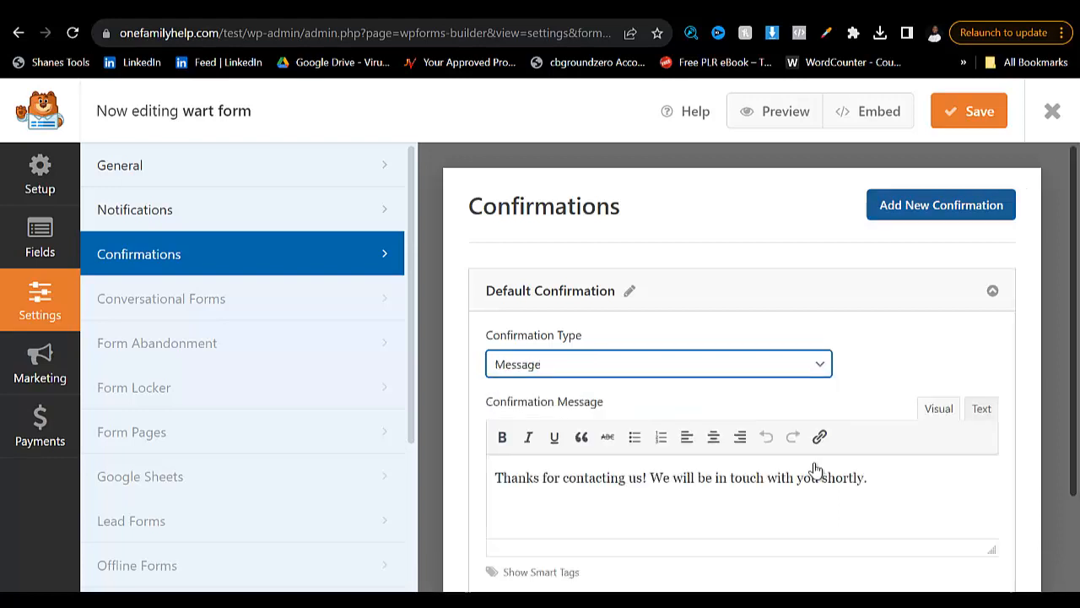
pyautogui.press('Return')
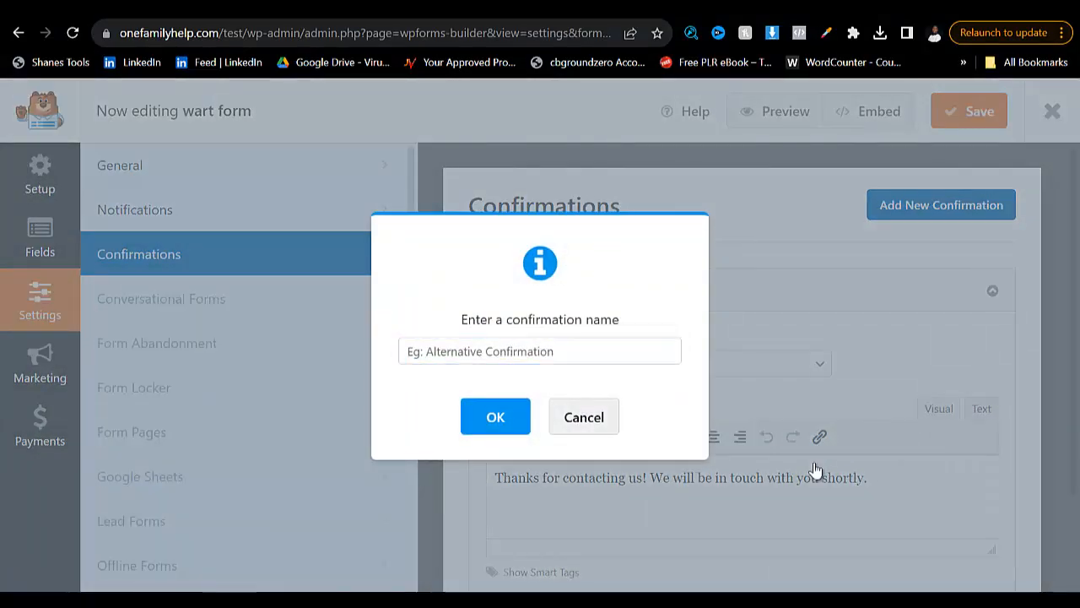
pyautogui.press('Escape')
# - Save the form and copy its embed shortcode
pyautogui.click(969, 111)
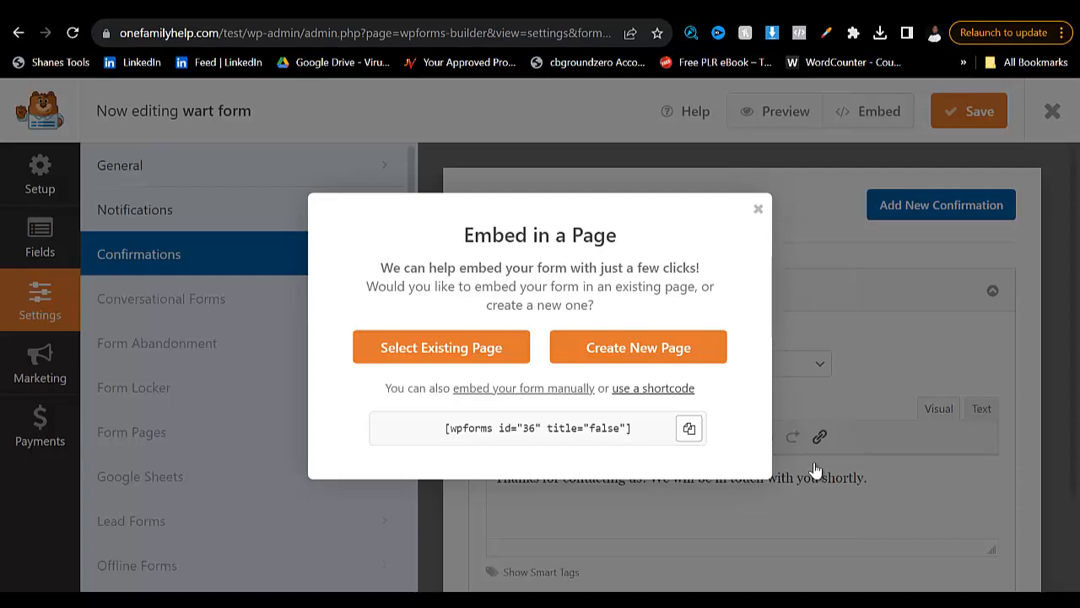
pyautogui.click(689, 429)
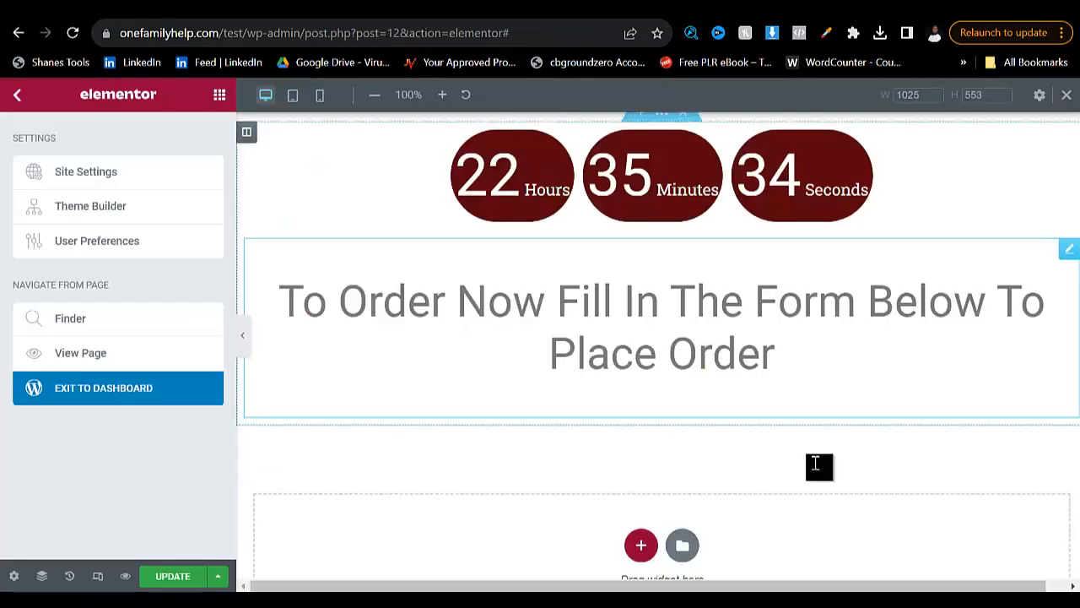
# - Switch to the Elementor page and add a single-column section below the "To Order Now" heading
pyautogui.scroll(-2, 816, 469)
pyautogui.click(641, 435)
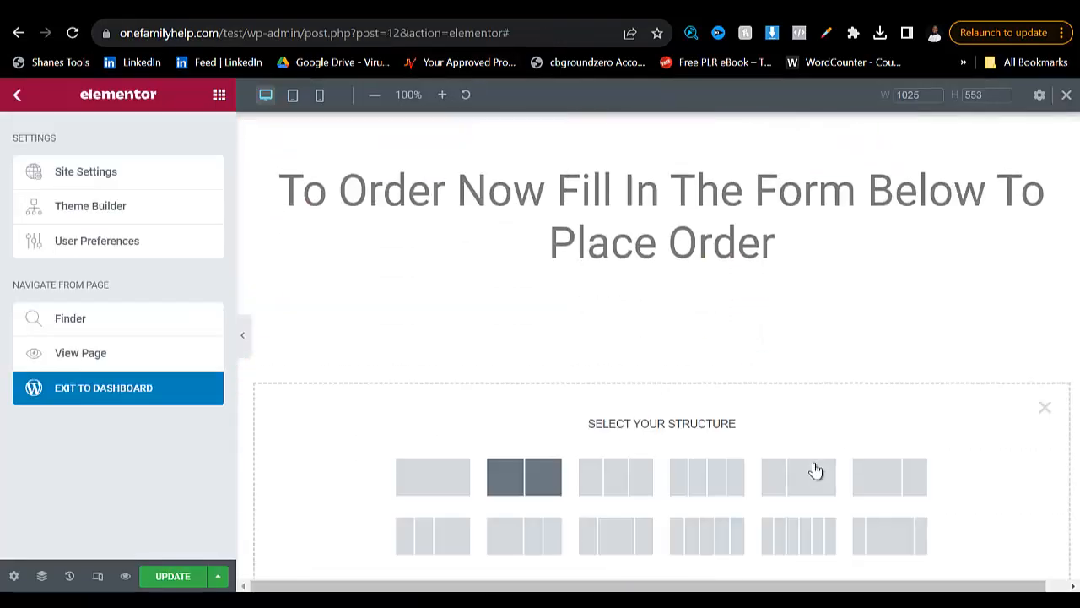
pyautogui.click(433, 477)
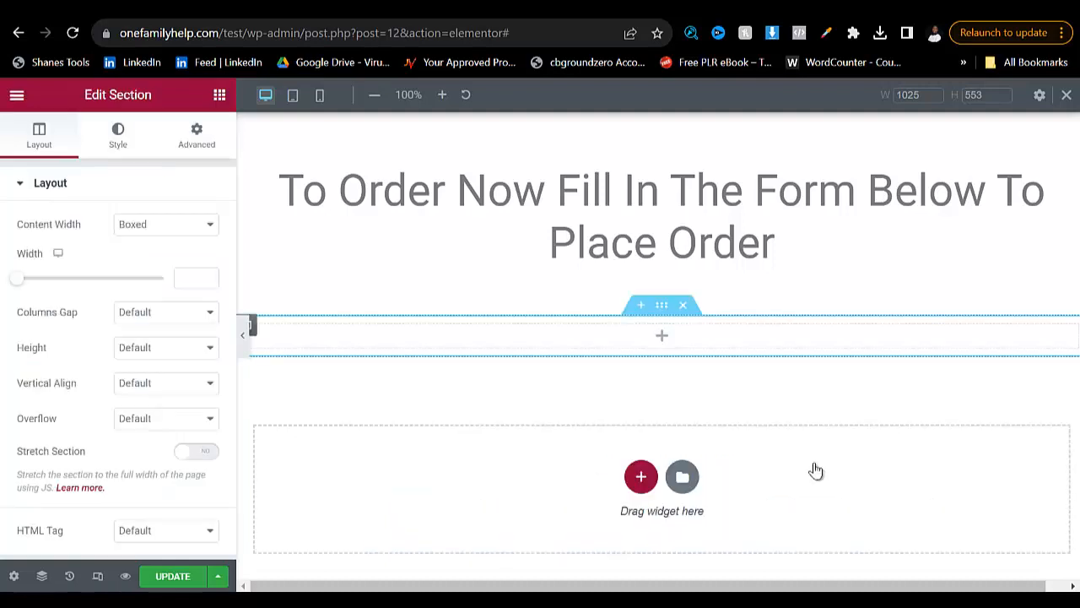
# - Place a Shortcode widget in the new section with the shortcode [wpforms id="36" title="false"]
pyautogui.click(662, 335)
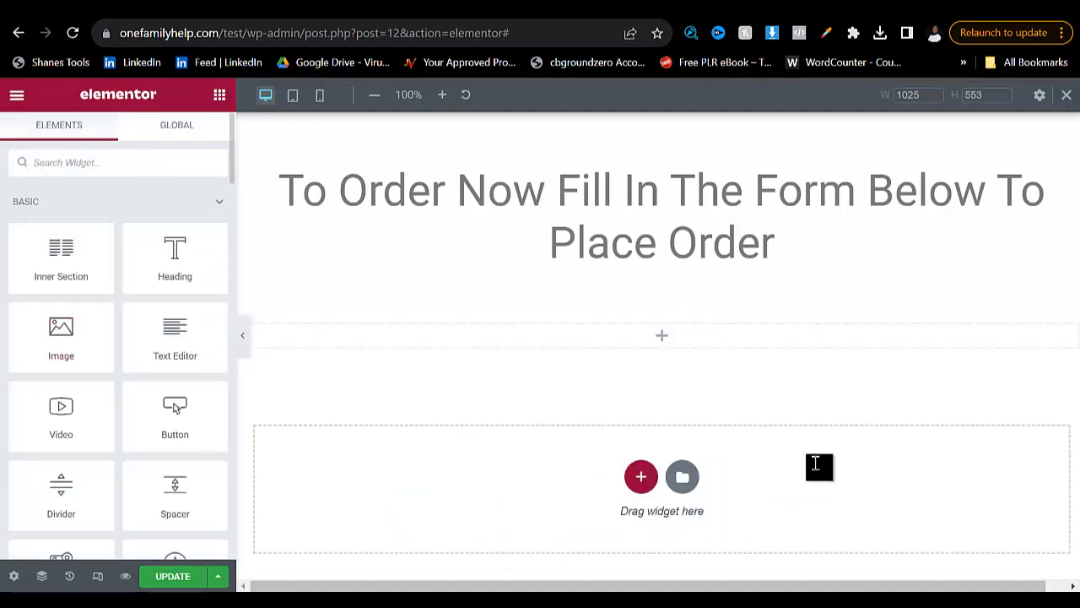
pyautogui.write('shor')
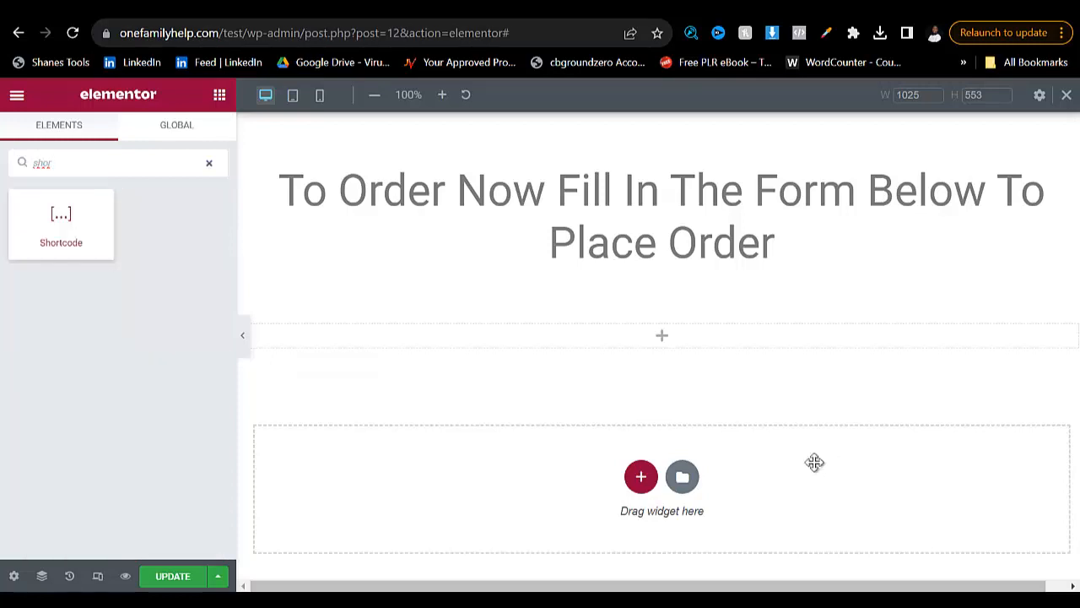
pyautogui.moveTo(61, 224)
pyautogui.mouseDown()
pyautogui.moveTo(459, 284)
pyautogui.moveTo(627, 329)
pyautogui.mouseUp()
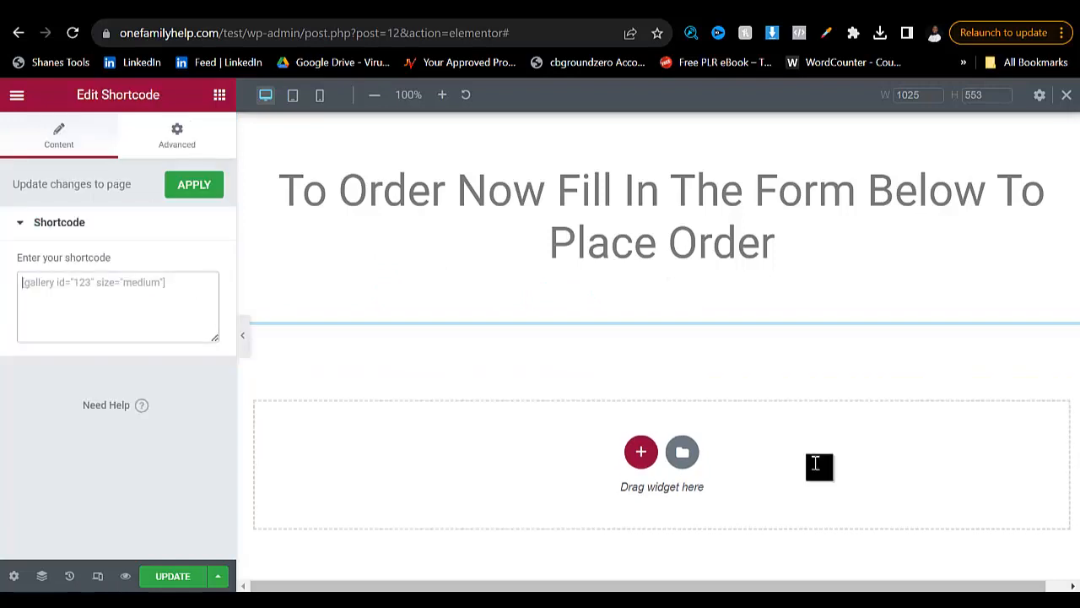
pyautogui.hotkey('ctrl', 'v')
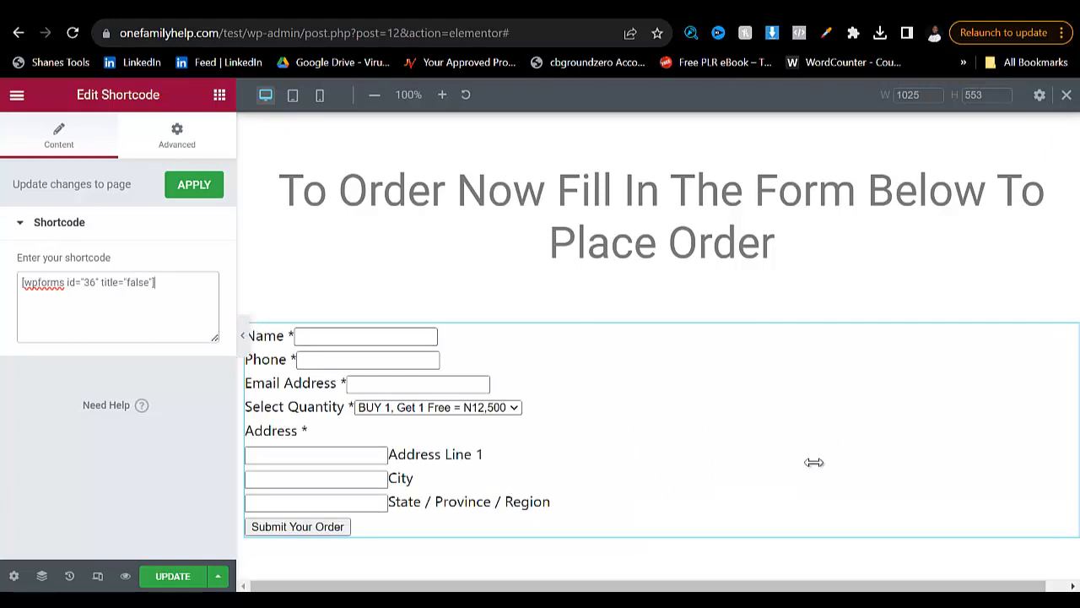
pyautogui.scroll(-3, 818, 466)
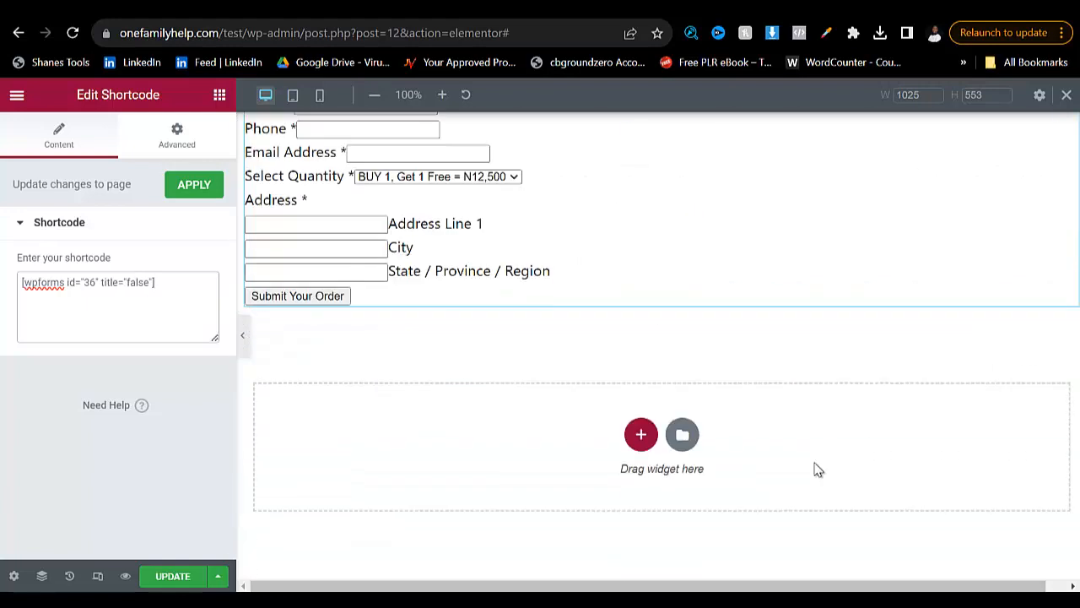
# - Close the form's embed dialog, save the wart form again and return to the Elementor page
pyautogui.hotkey('ctrl', 'Tab')
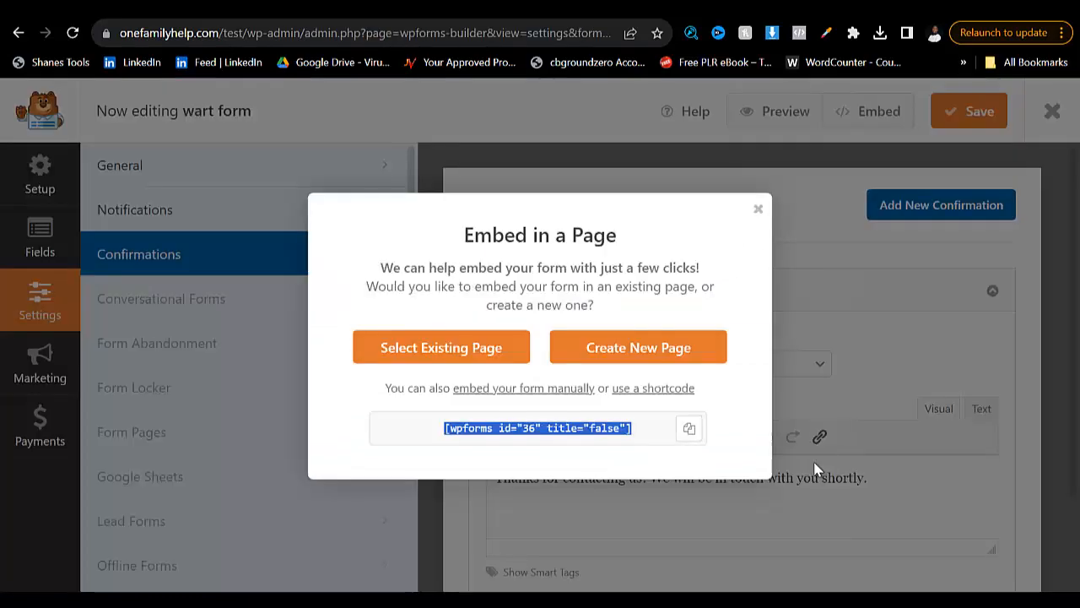
pyautogui.click(815, 470)
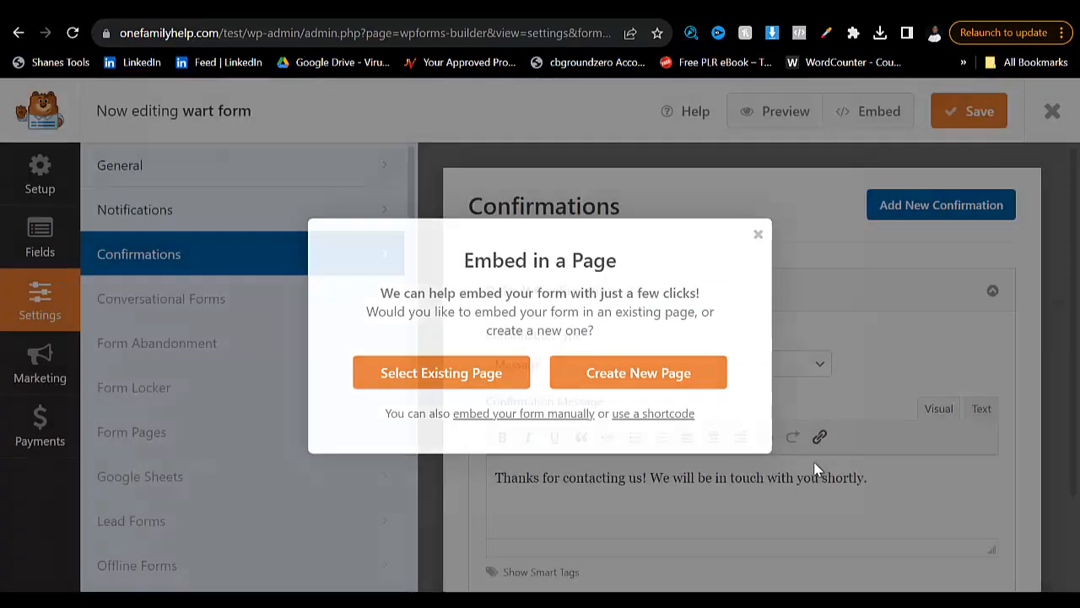
pyautogui.hotkey('ctrl', 's')
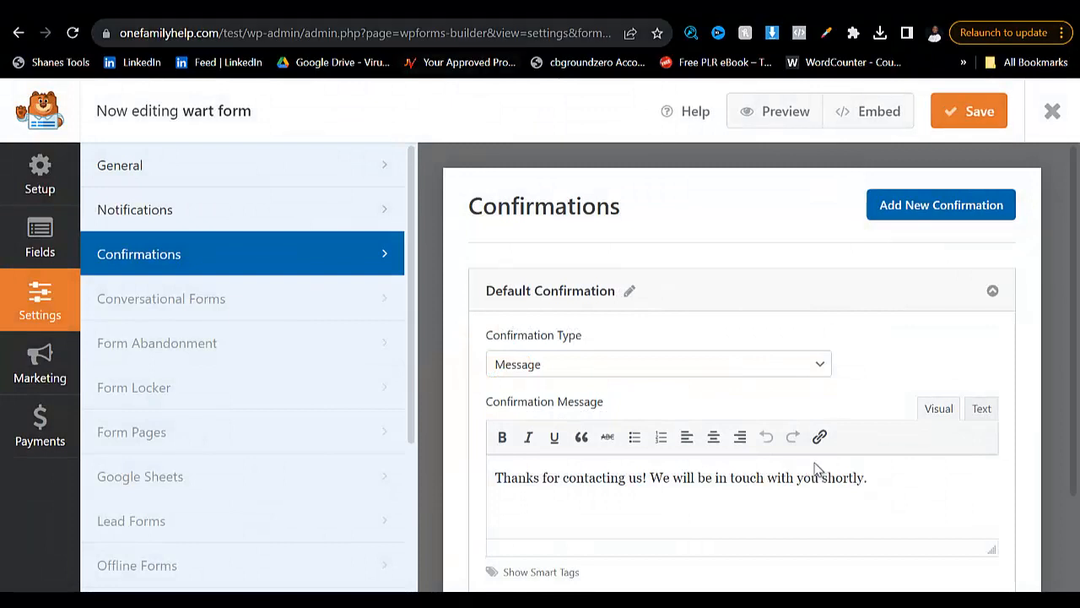
pyautogui.hotkey('ctrl', 'shift', 'Tab')
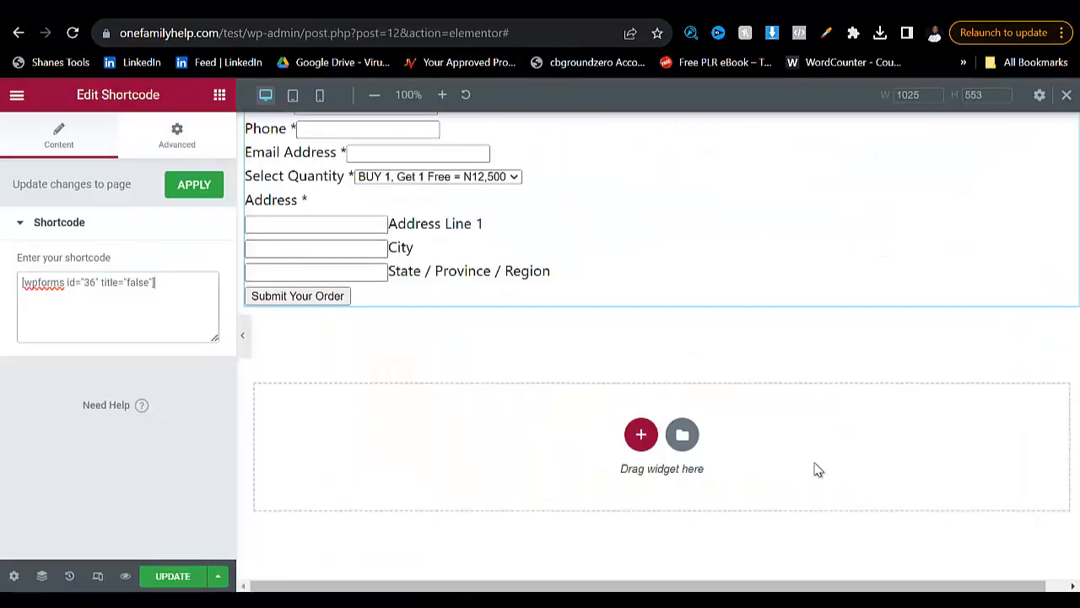
# - Update the page and reload the Elementor editor
pyautogui.press('F5')
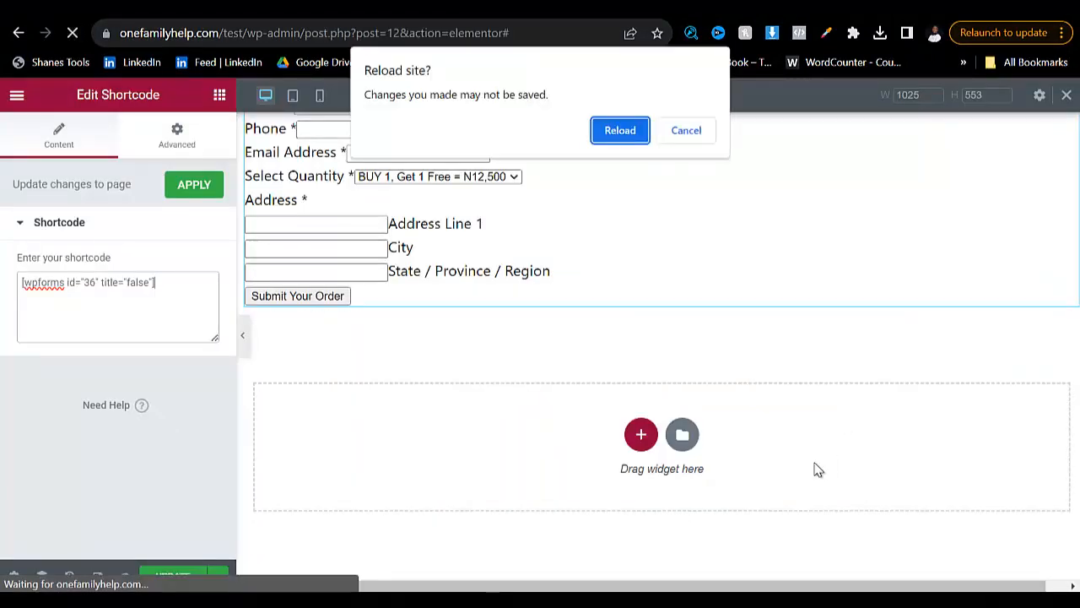
pyautogui.press('Escape')
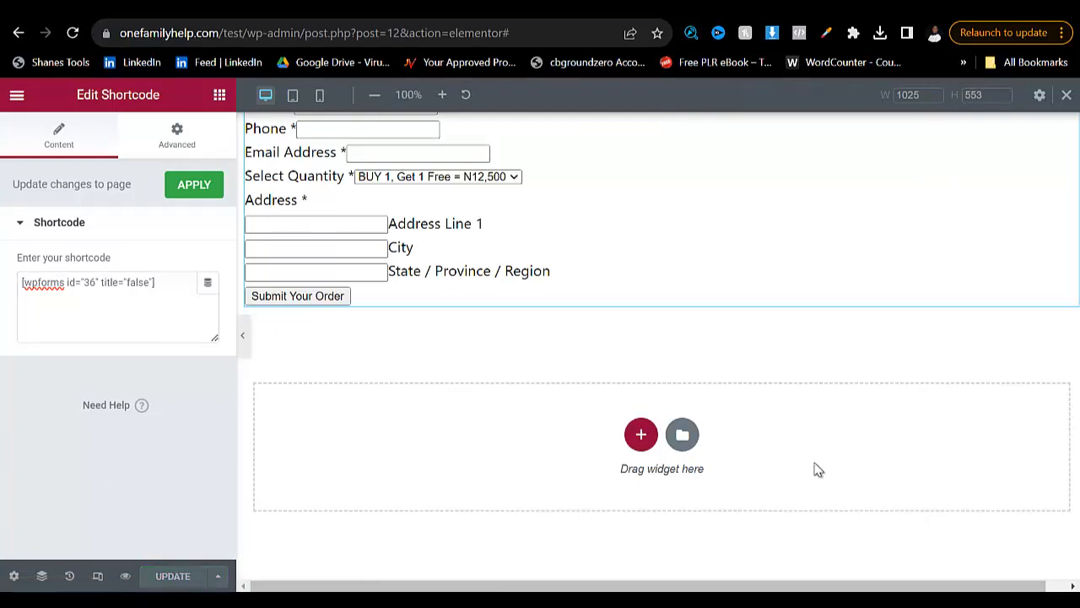
pyautogui.press('F5')
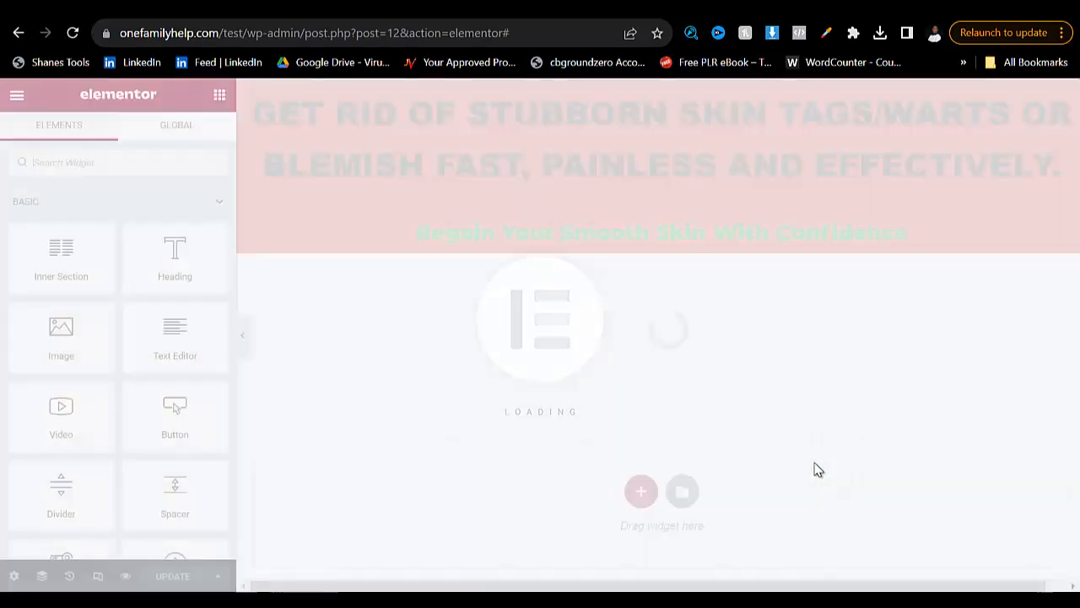
# - Examine the embedded order form's fields and submit button, along with the page sections above it
pyautogui.scroll(-10, 818, 470)
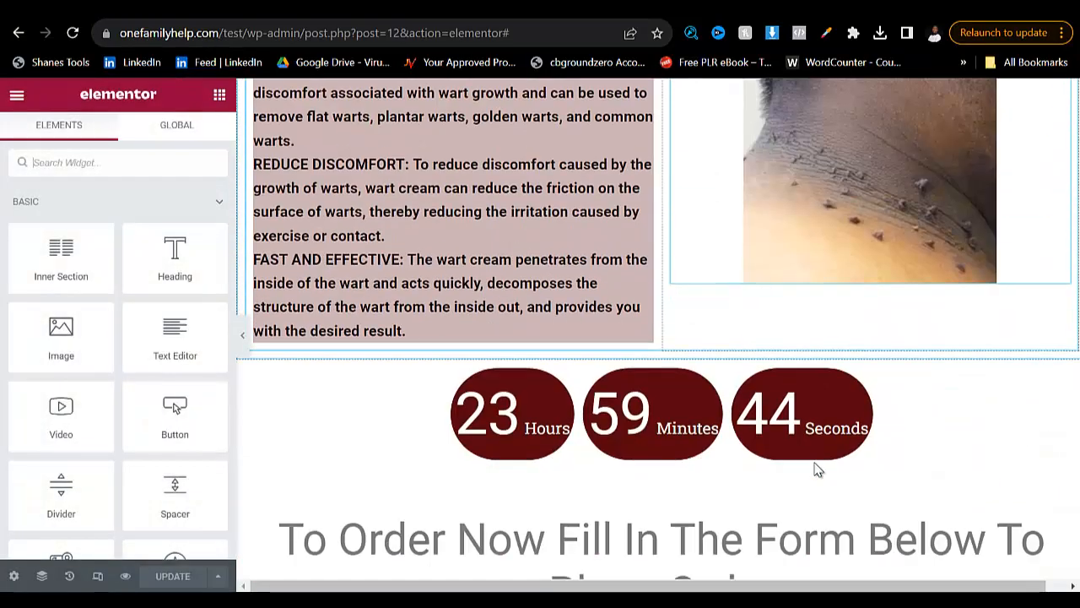
pyautogui.scroll(-8, 817, 470)
pyautogui.scroll(3, 818, 470)
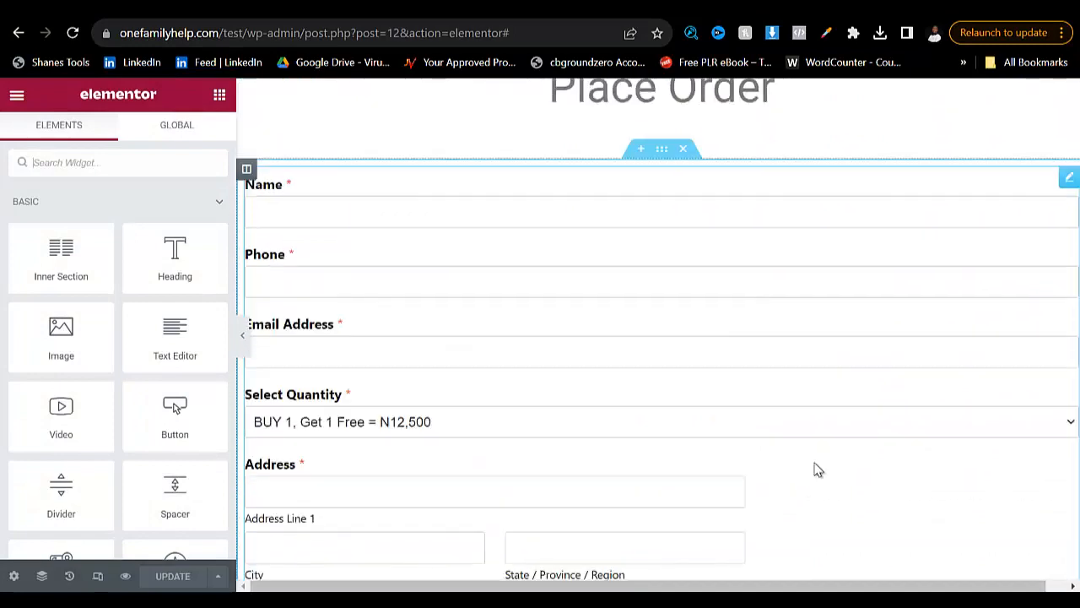
pyautogui.scroll(-2, 818, 470)
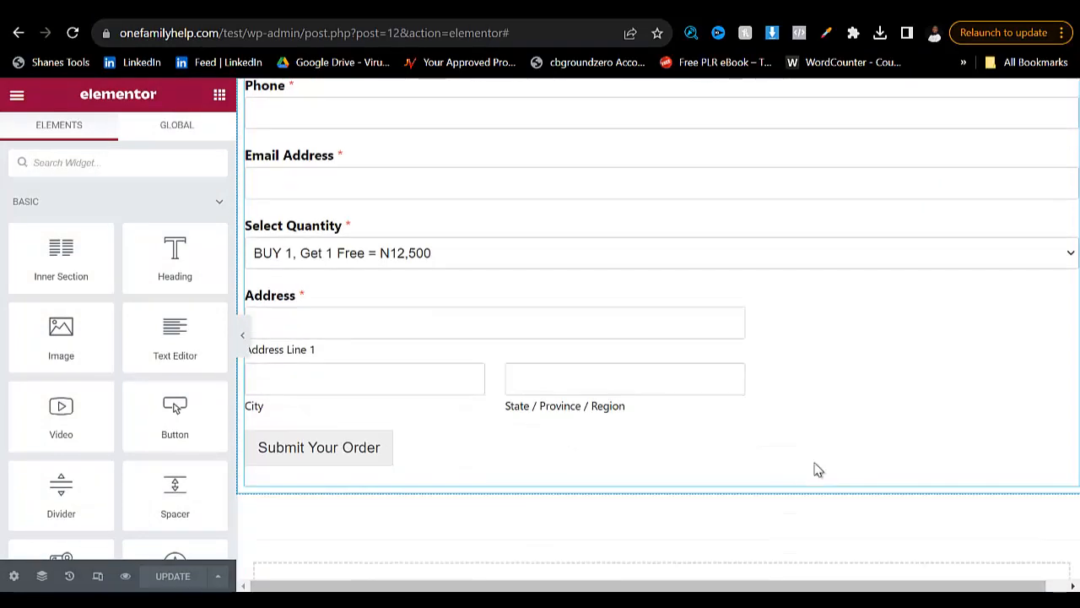
pyautogui.scroll(-2, 818, 470)
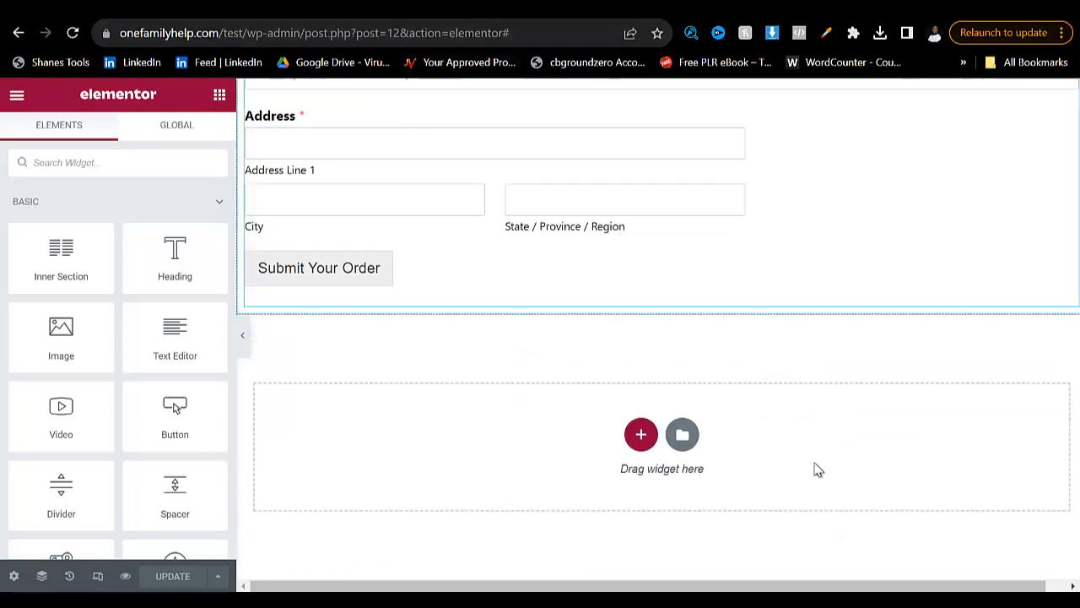
pyautogui.scroll(3, 817, 470)
pyautogui.scroll(4, 815, 463)
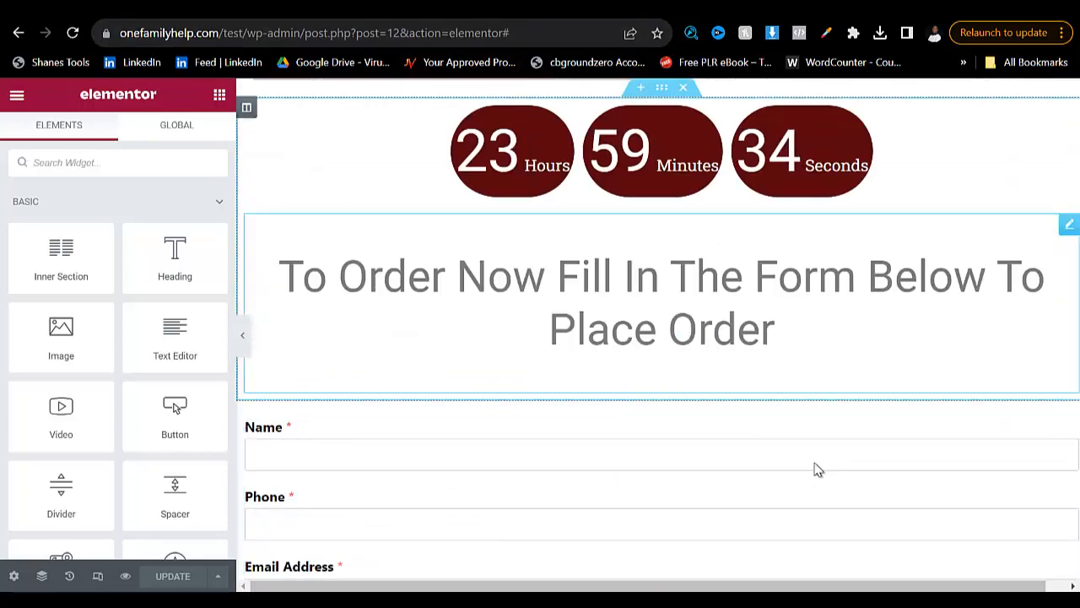
pyautogui.scroll(5, 815, 470)
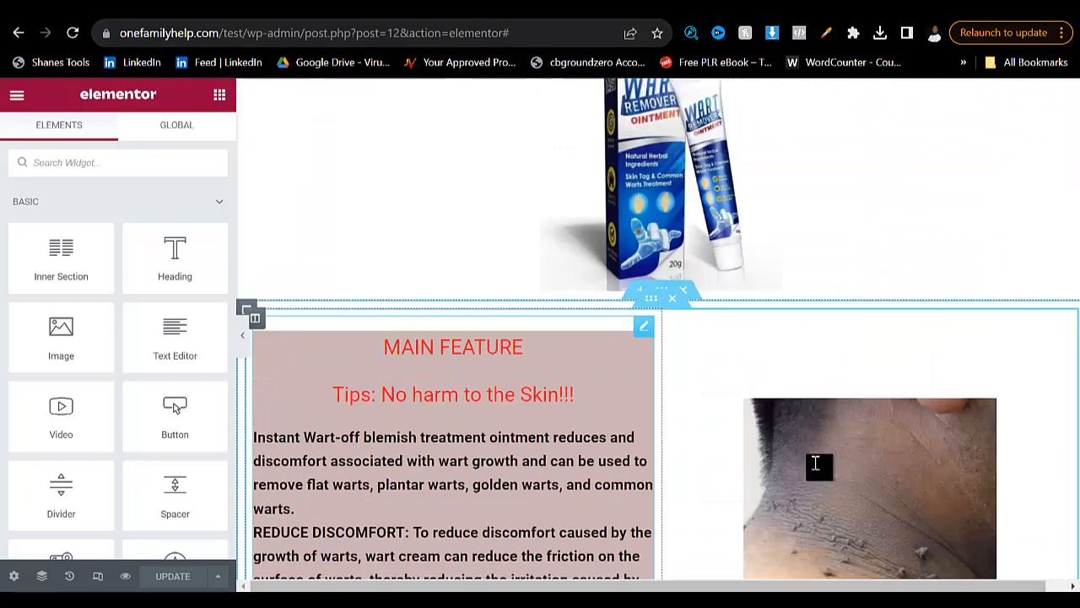
# - Add a centred Button widget below the product image with the text "Order on whatsapp"
pyautogui.scroll(-1, 814, 470)
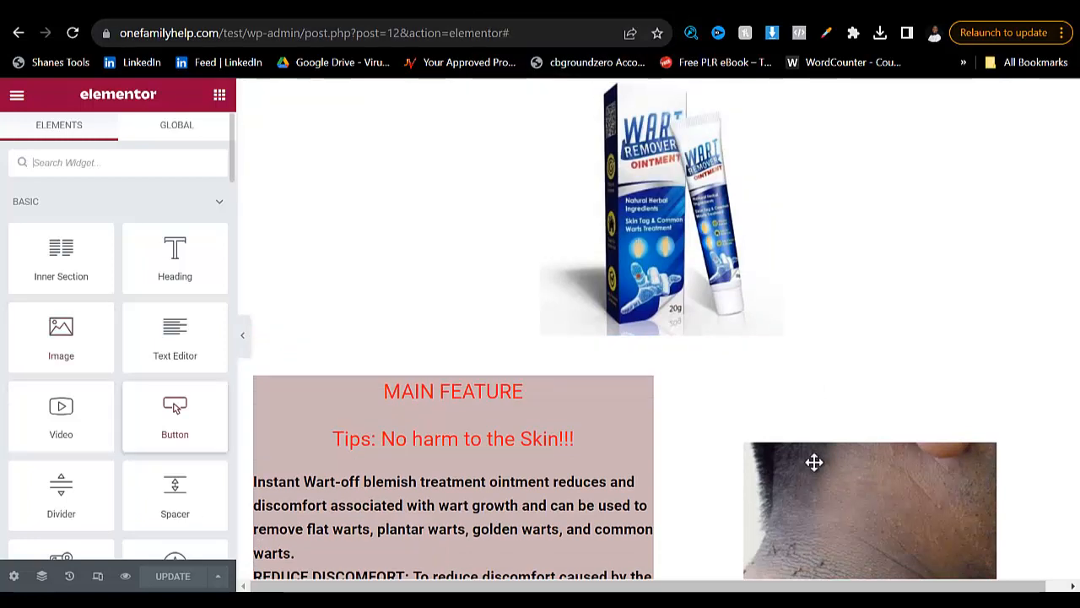
pyautogui.moveTo(175, 413); pyautogui.dragTo(645, 340)
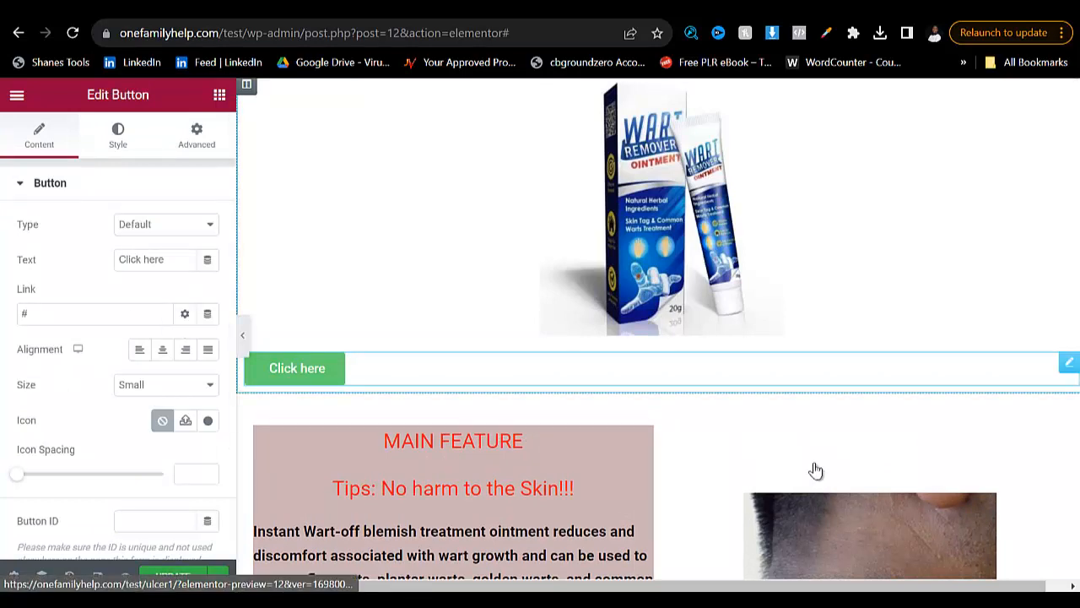
pyautogui.click(95, 314)
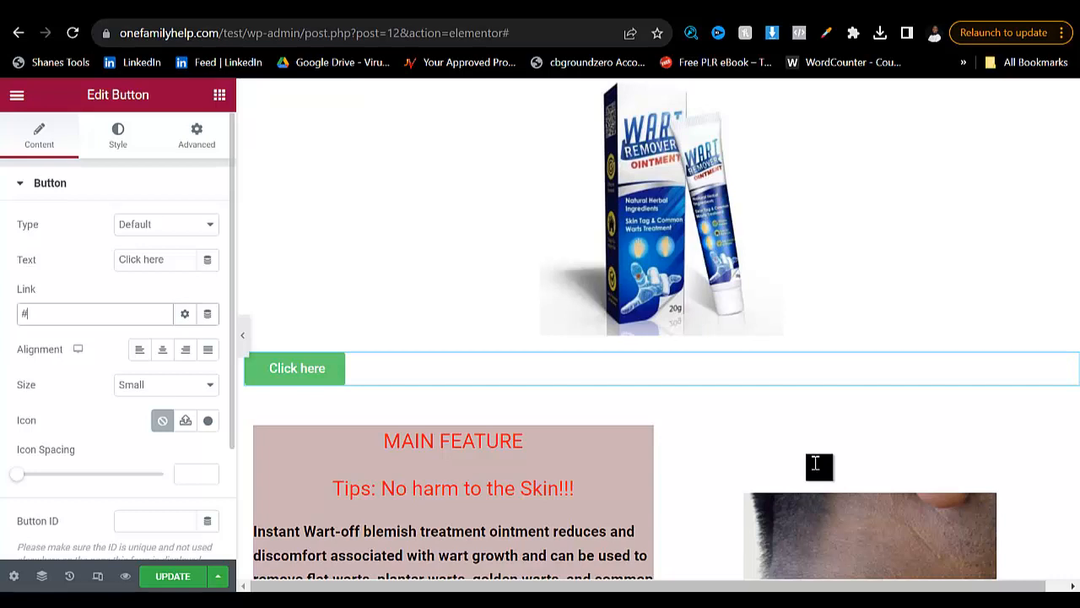
pyautogui.click(165, 259)
pyautogui.hotkey('ctrl', 'a')
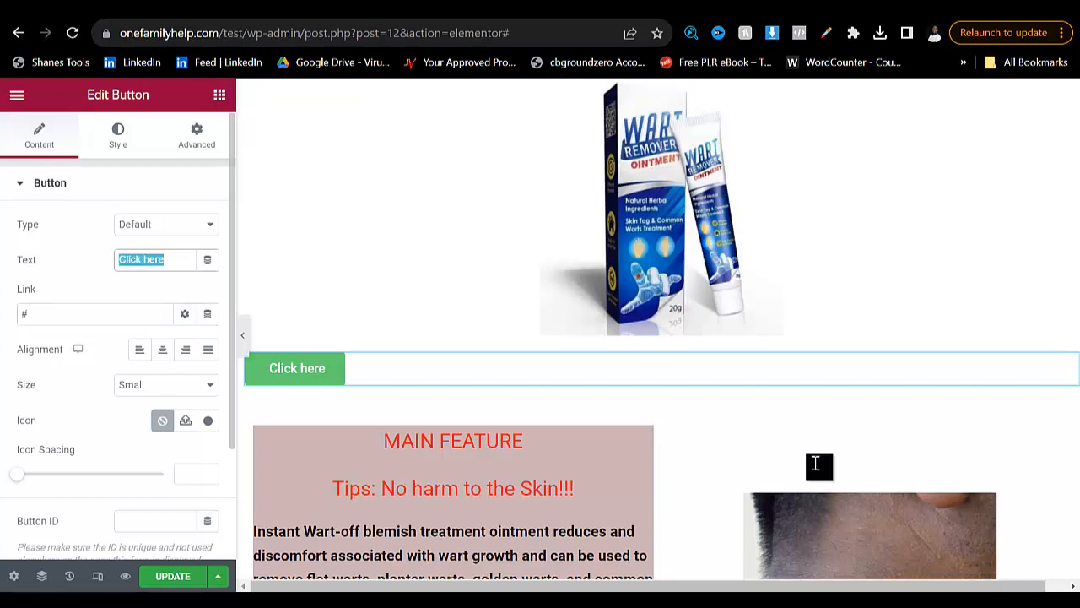
pyautogui.press('BackSpace')
pyautogui.write('Order ')
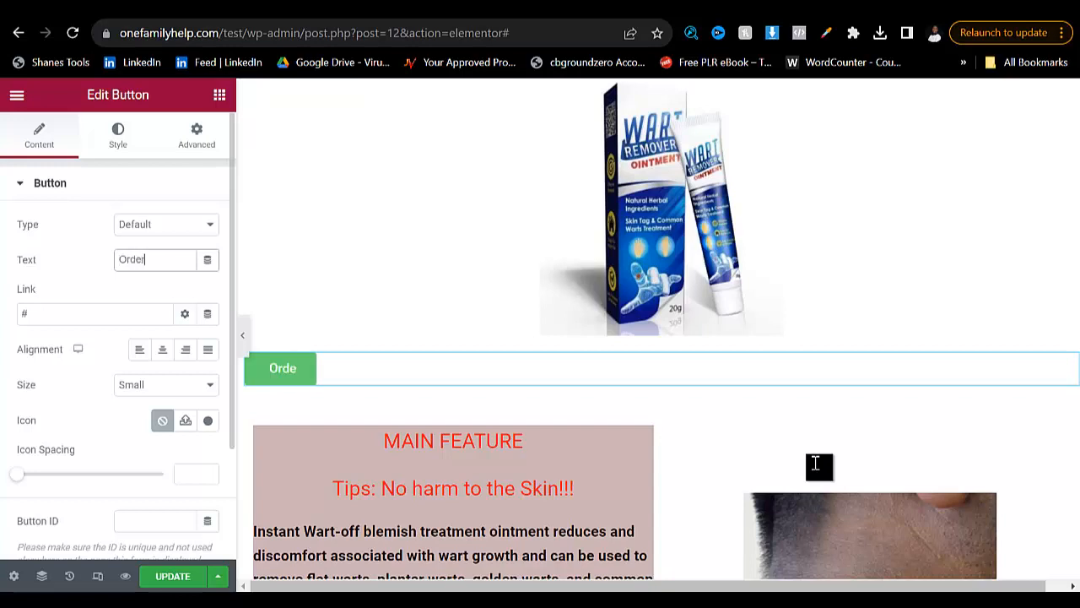
pyautogui.write('on whats')
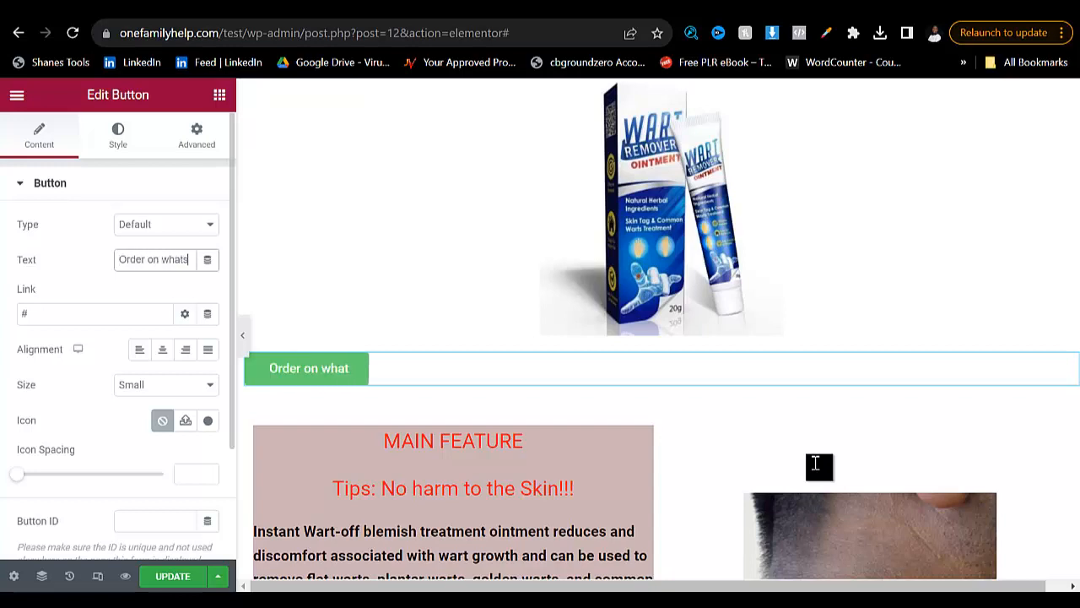
pyautogui.write('app')
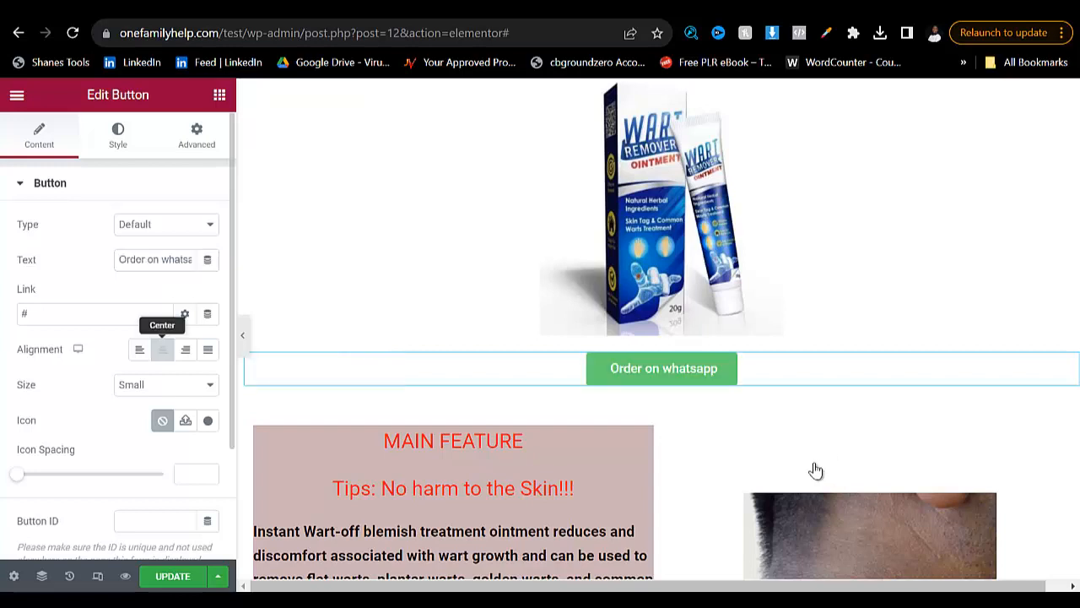
pyautogui.click(163, 348)
pyautogui.click(74, 314)
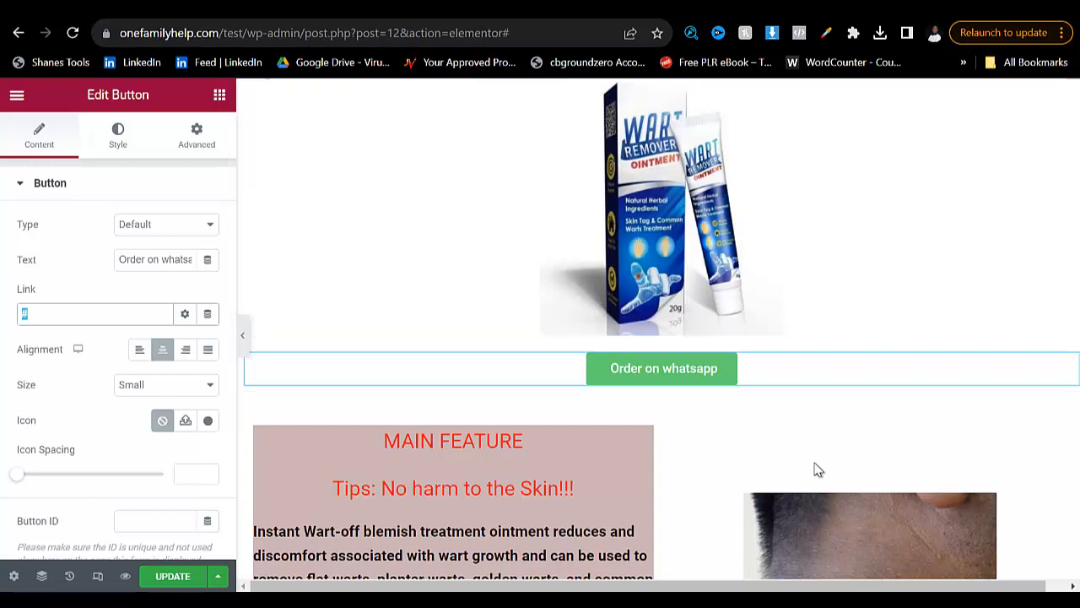
# - Open create.wa.link in a new browser tab and go to its free wa.link creation form
pyautogui.hotkey('ctrl', 't')
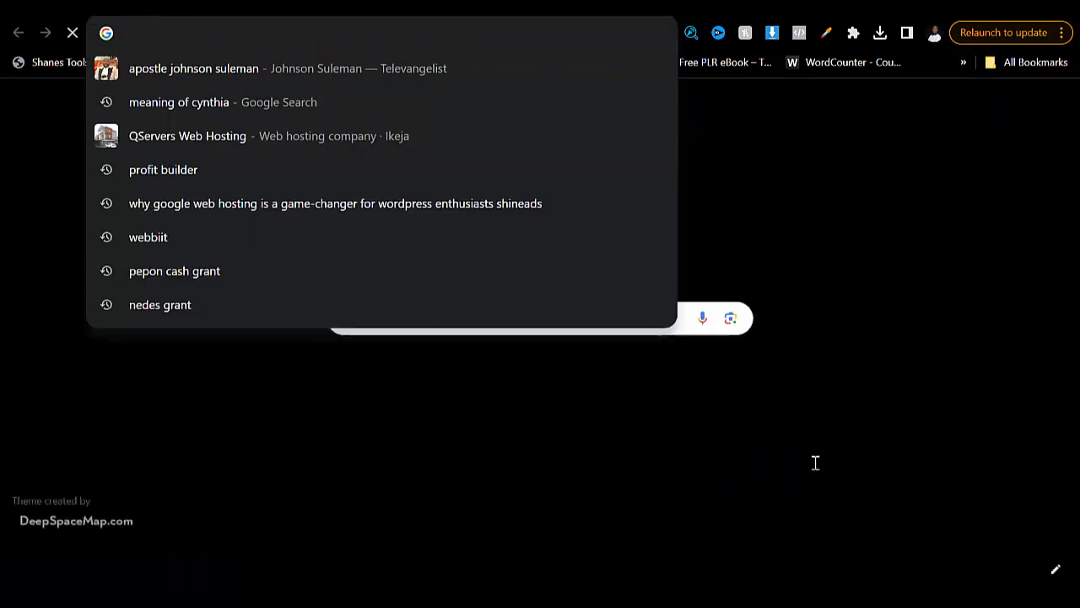
pyautogui.write('cfeate')
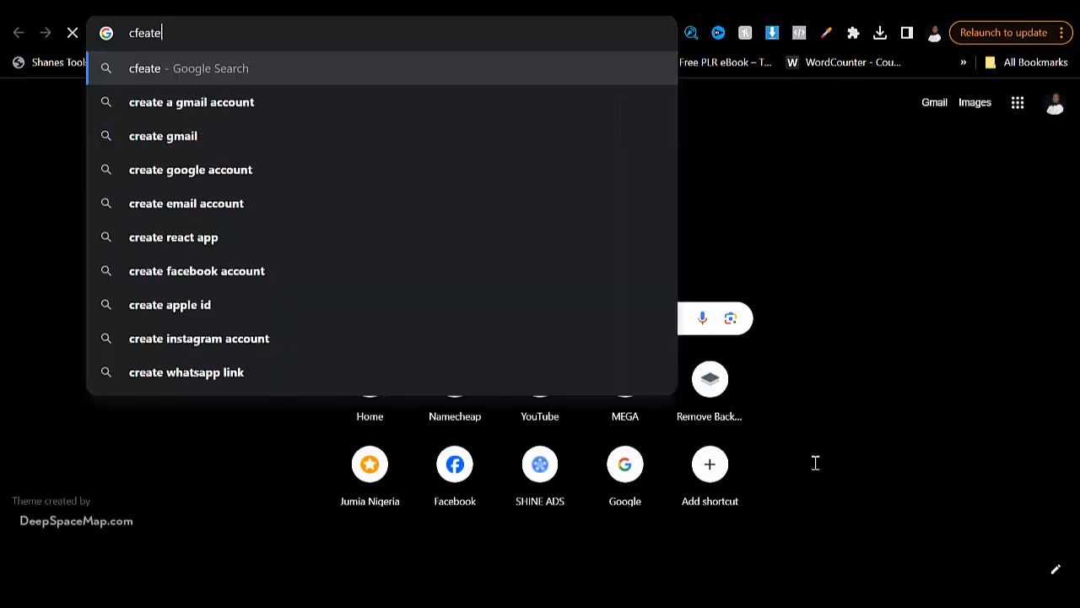
pyautogui.hotkey('ctrl', 'a')
pyautogui.write('creat')
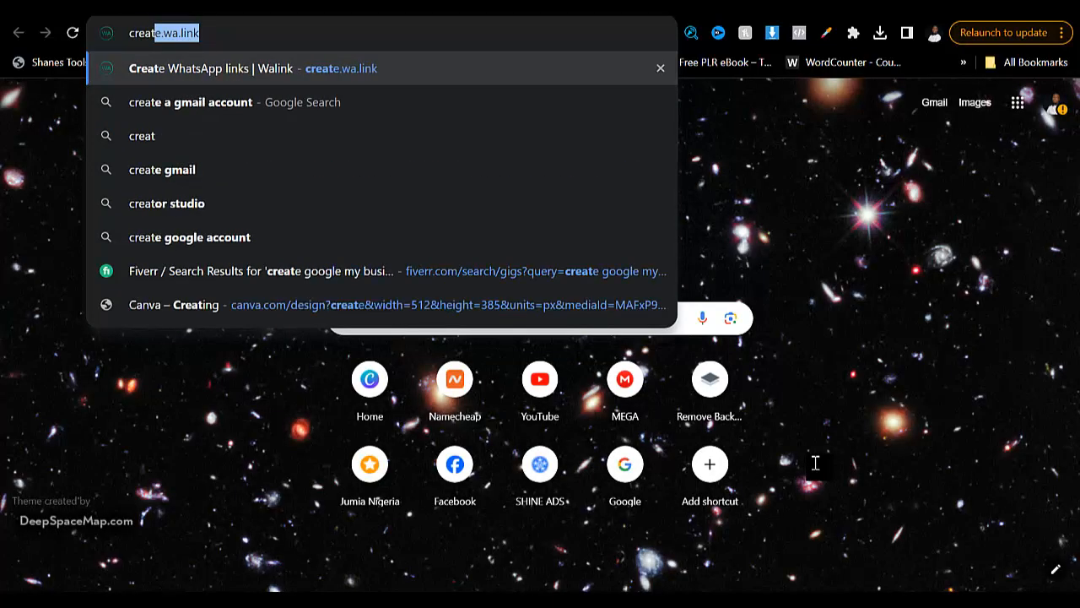
pyautogui.press('Return')
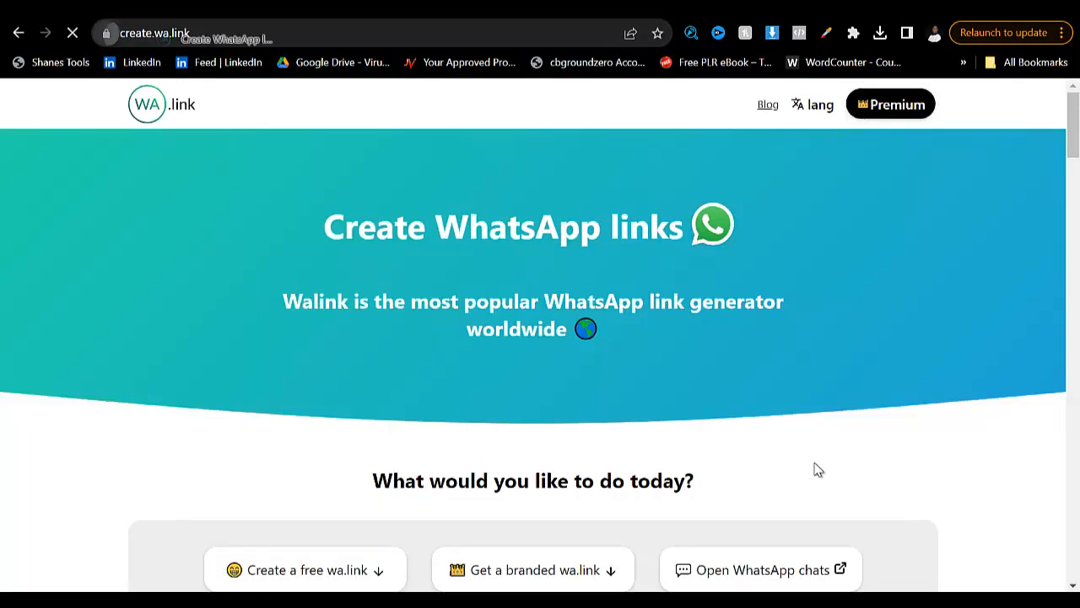
pyautogui.hotkey('ctrl', 'l')
pyautogui.scroll(-2, 817, 470)
pyautogui.scroll(-1, 818, 470)
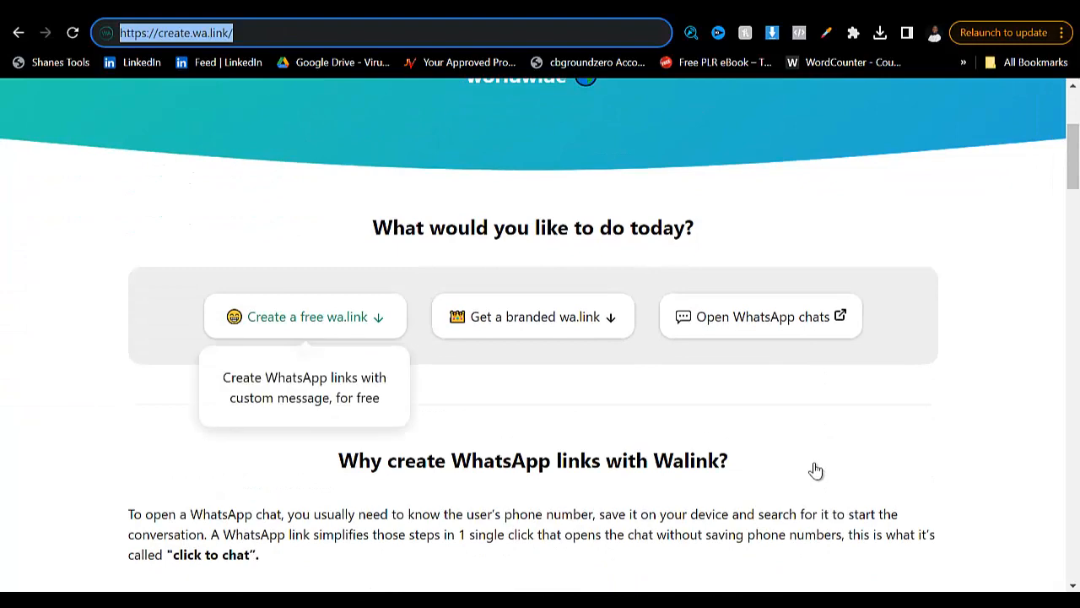
pyautogui.click(305, 318)
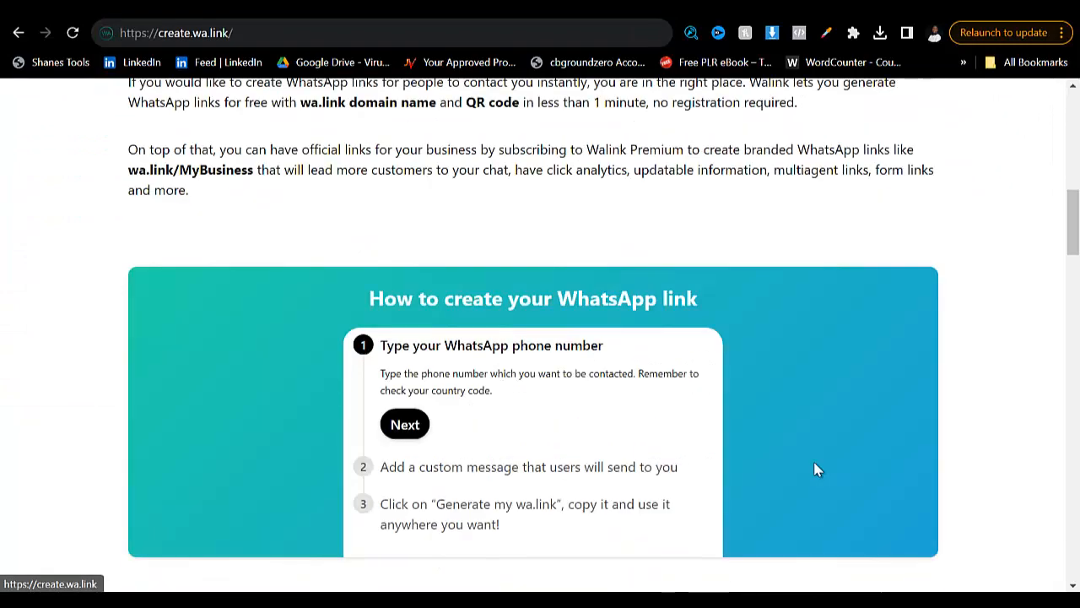
# - Fill in the WhatsApp phone number from the saved autofill entry that has no country code
pyautogui.click(338, 240)
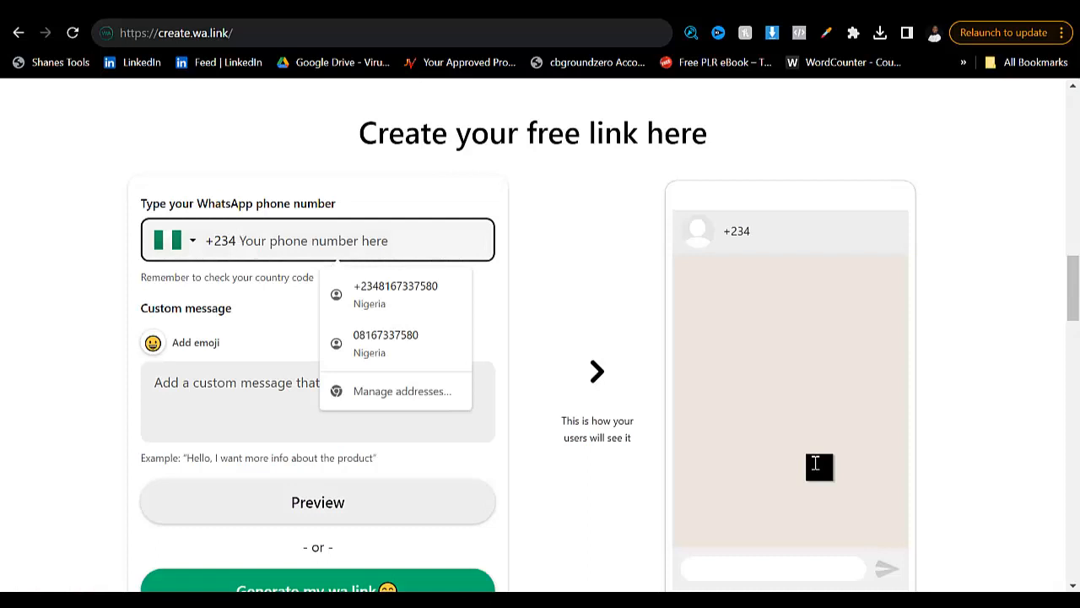
pyautogui.press('Down')
pyautogui.press('Down')
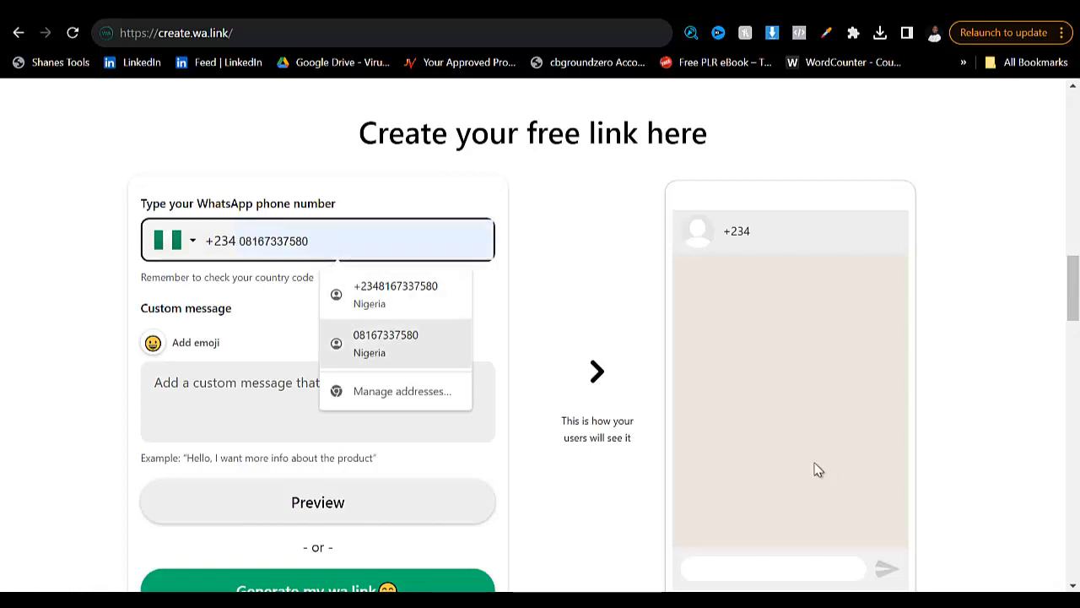
pyautogui.press('Return')
pyautogui.press('Tab')
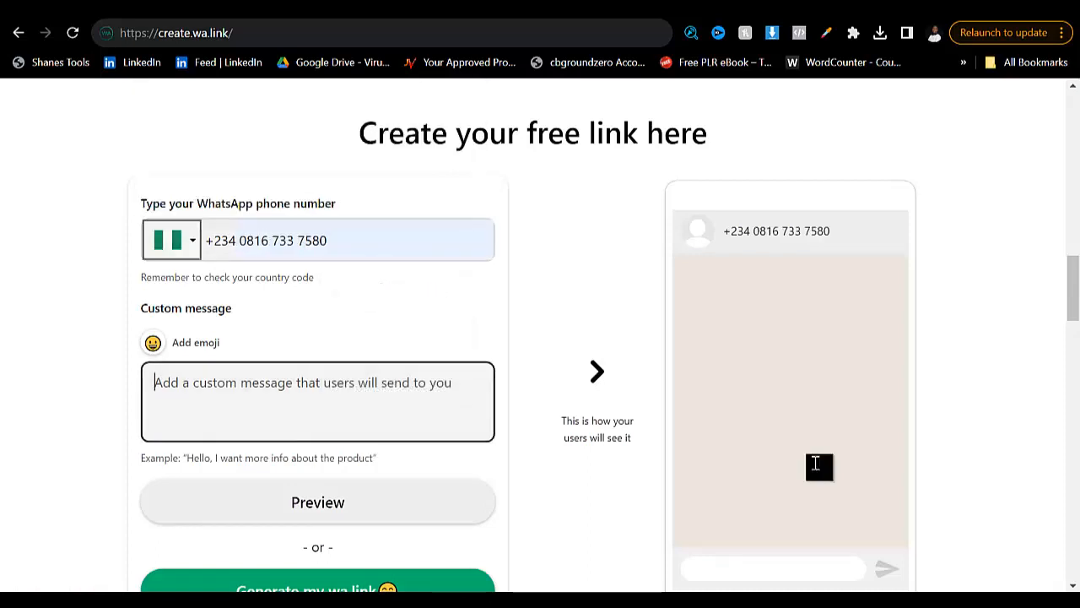
# - Enter the custom message "Hello I want to order for your product my name is ...."
pyautogui.write('Hell')
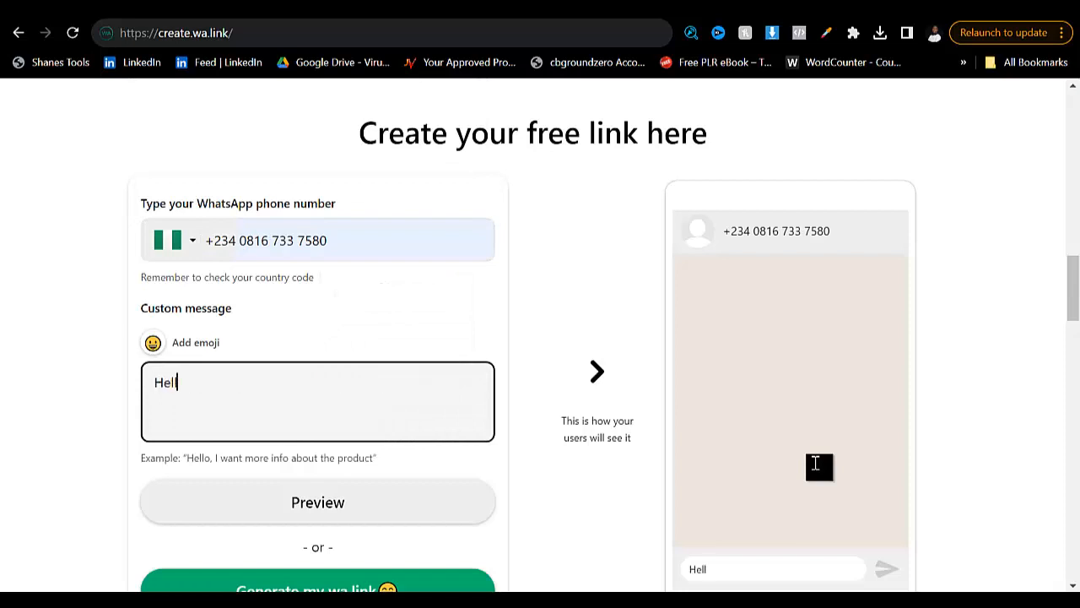
pyautogui.write('o I want ot')
pyautogui.press('BackSpace')
pyautogui.press('BackSpace')
pyautogui.write('to')
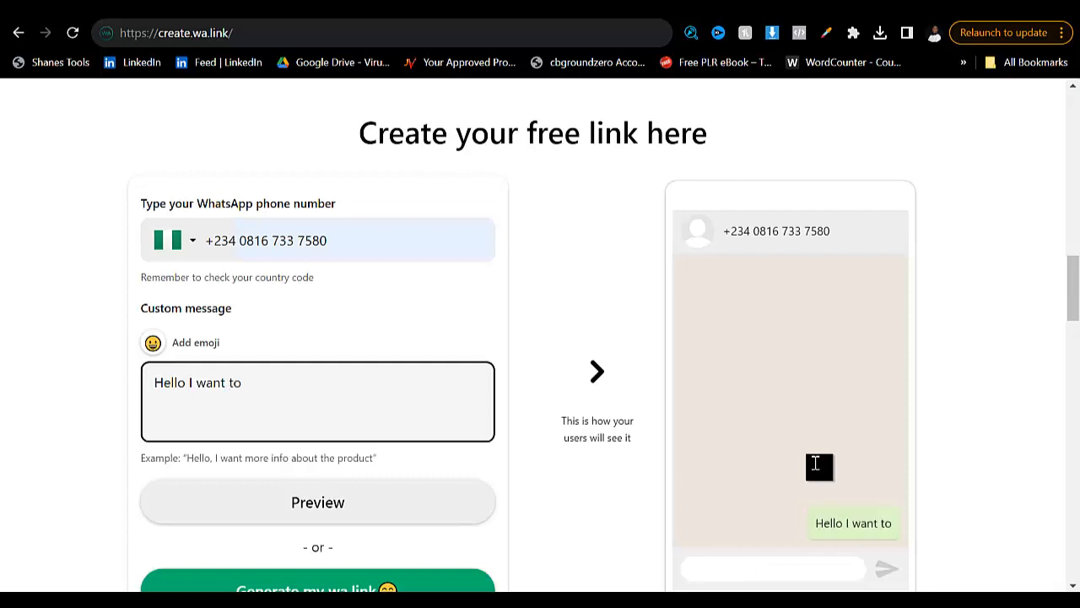
pyautogui.write(' order fo')
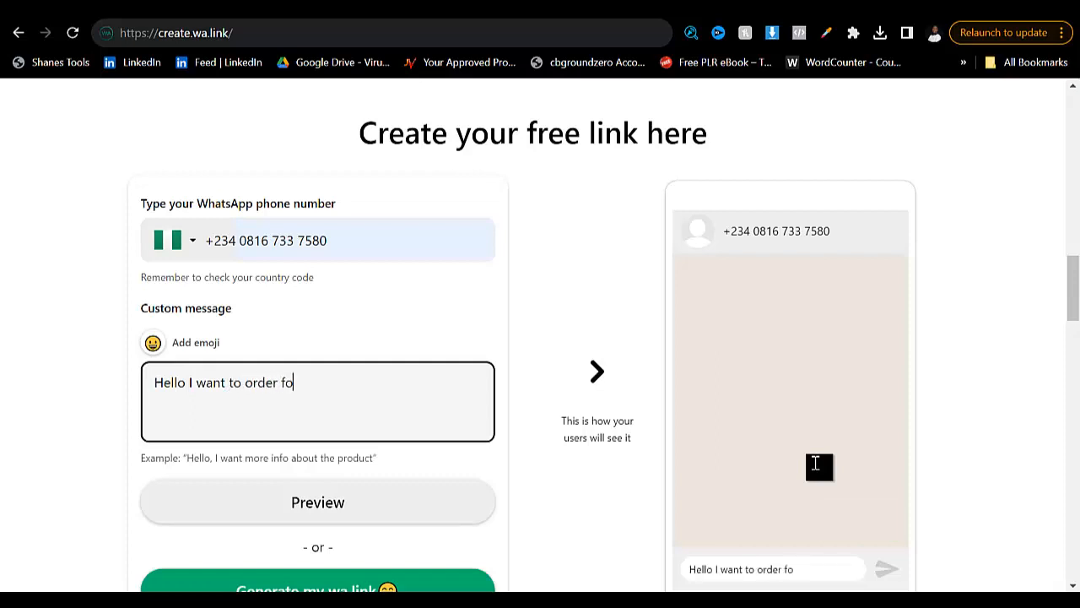
pyautogui.write('r you r product')
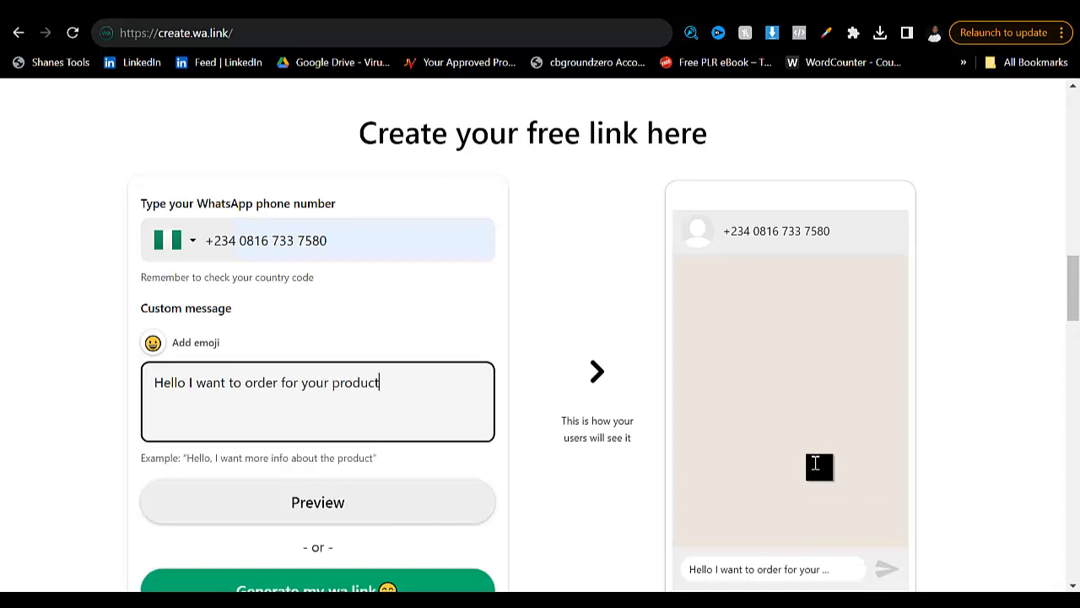
pyautogui.write(' my anme is')
pyautogui.press('BackSpace')
pyautogui.press('BackSpace')
pyautogui.press('BackSpace')
pyautogui.press('BackSpace')
pyautogui.press('BackSpace')
pyautogui.press('BackSpace')
pyautogui.press('BackSpace')
pyautogui.press('BackSpace')
pyautogui.write('name is ....')
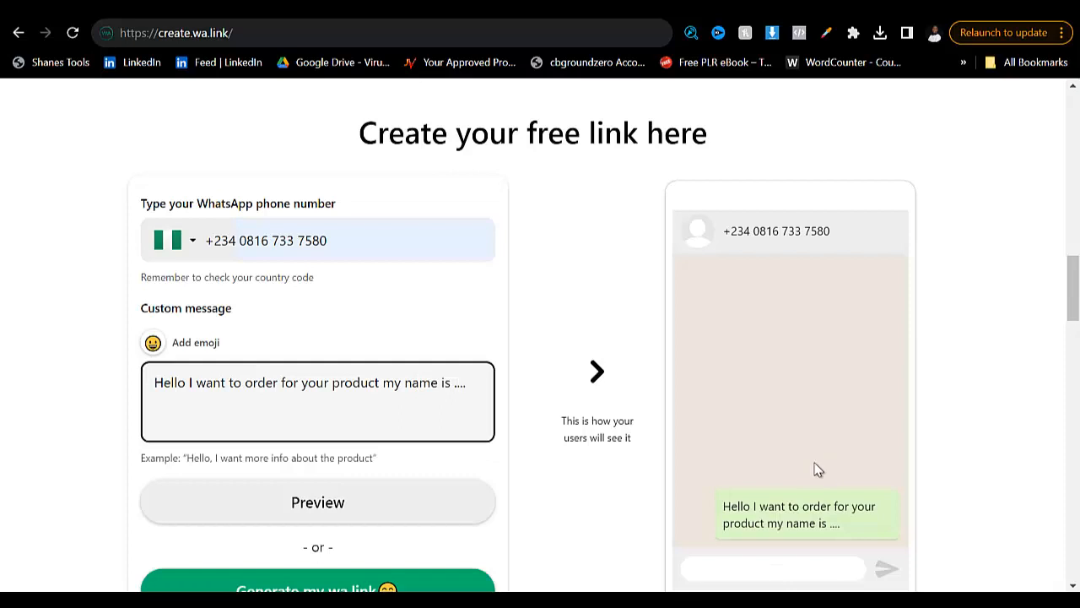
# - Generate the WhatsApp short link and copy it
pyautogui.scroll(-2, 816, 466)
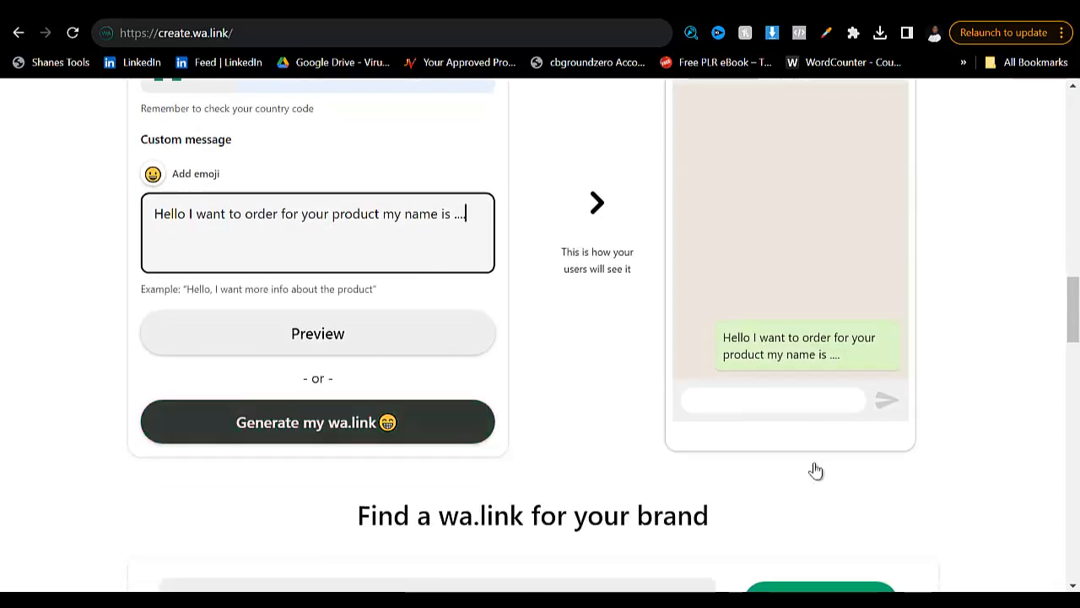
pyautogui.click(317, 422)
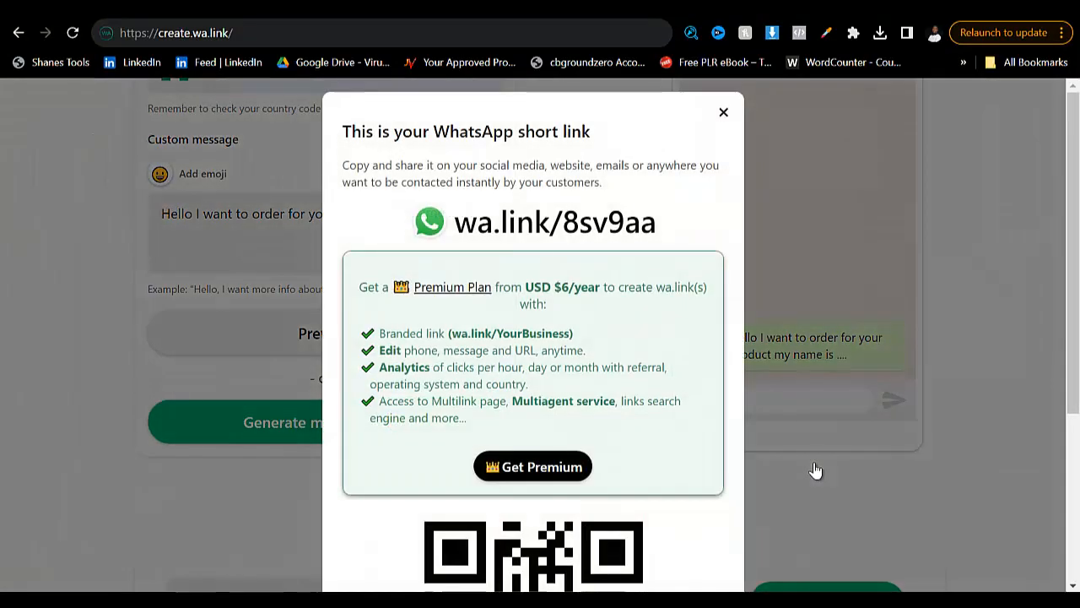
pyautogui.scroll(-3, 815, 470)
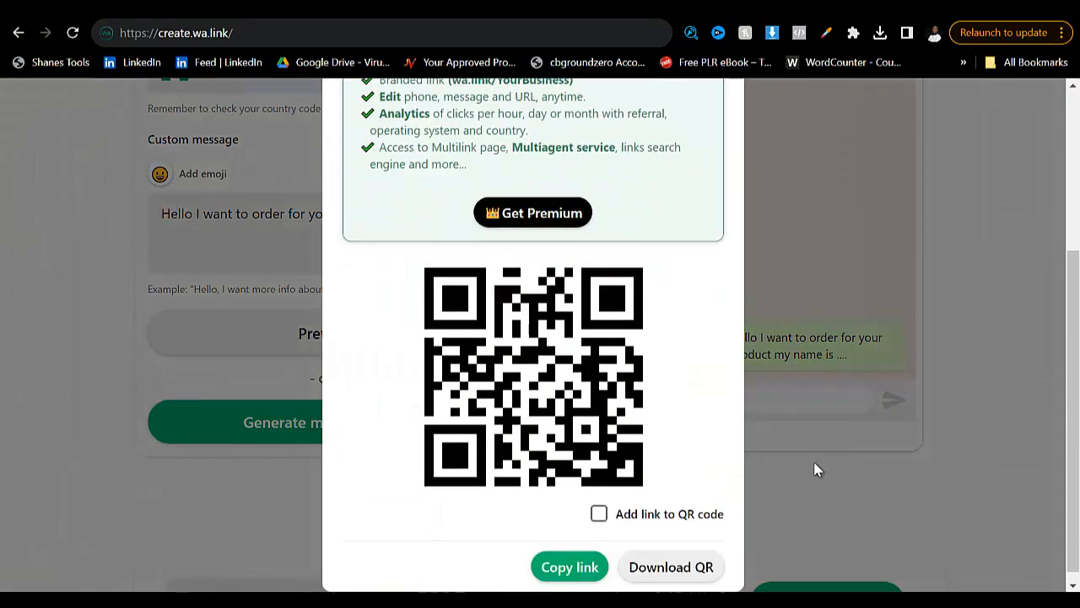
pyautogui.click(570, 554)
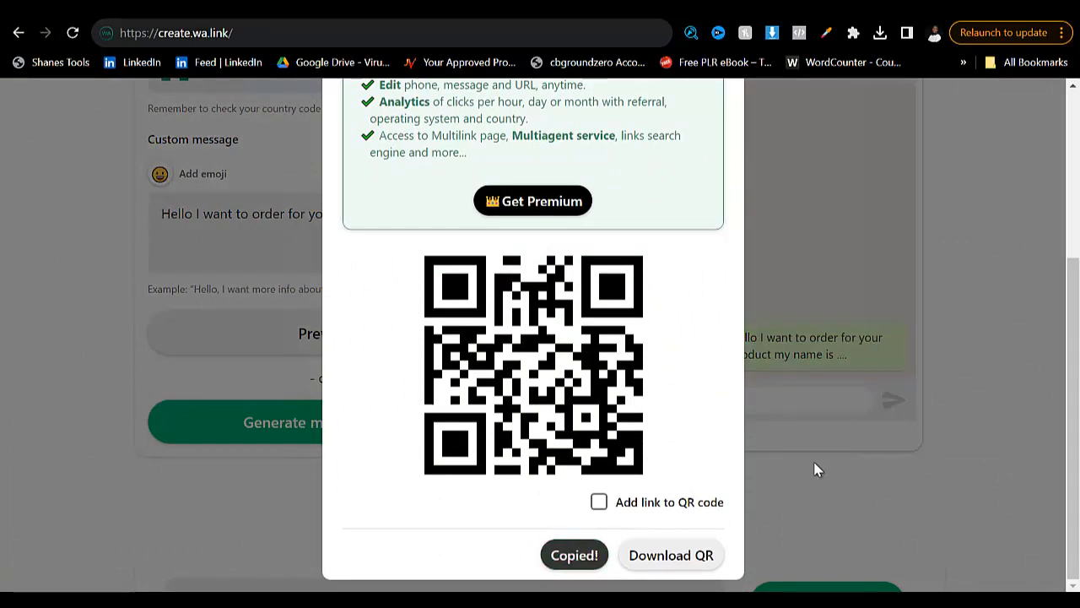
pyautogui.hotkey('ctrl', 'Tab')
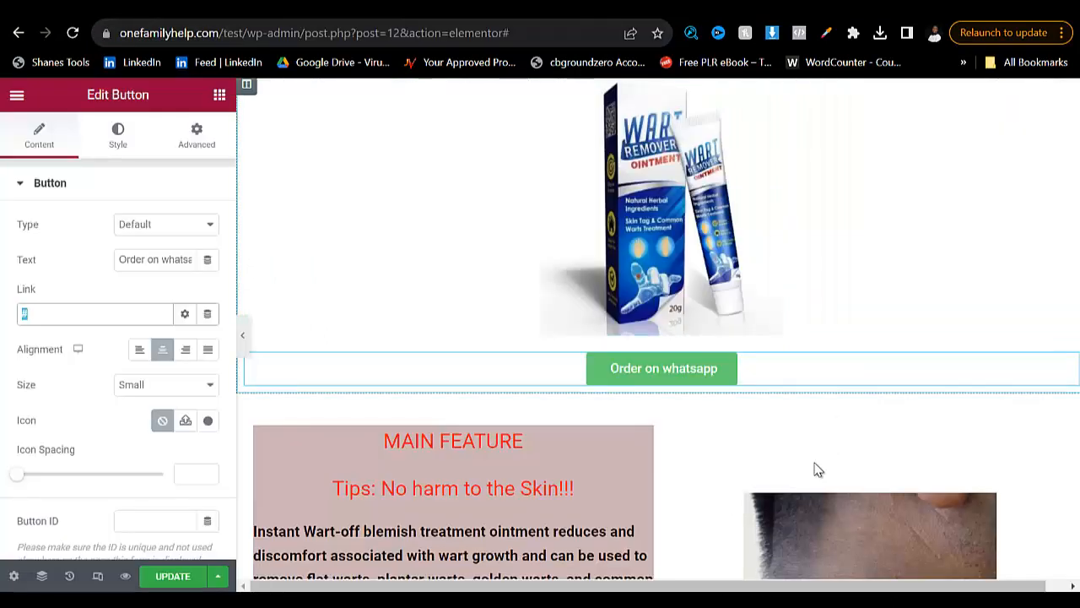
pyautogui.click(94, 314)
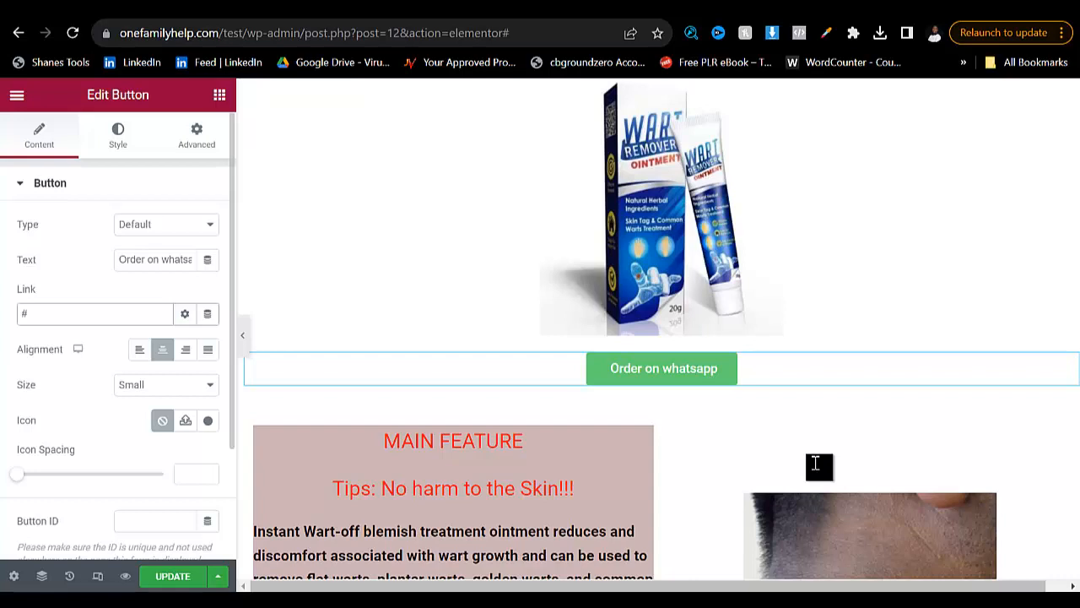
pyautogui.press('BackSpace')
pyautogui.hotkey('ctrl', 'v')
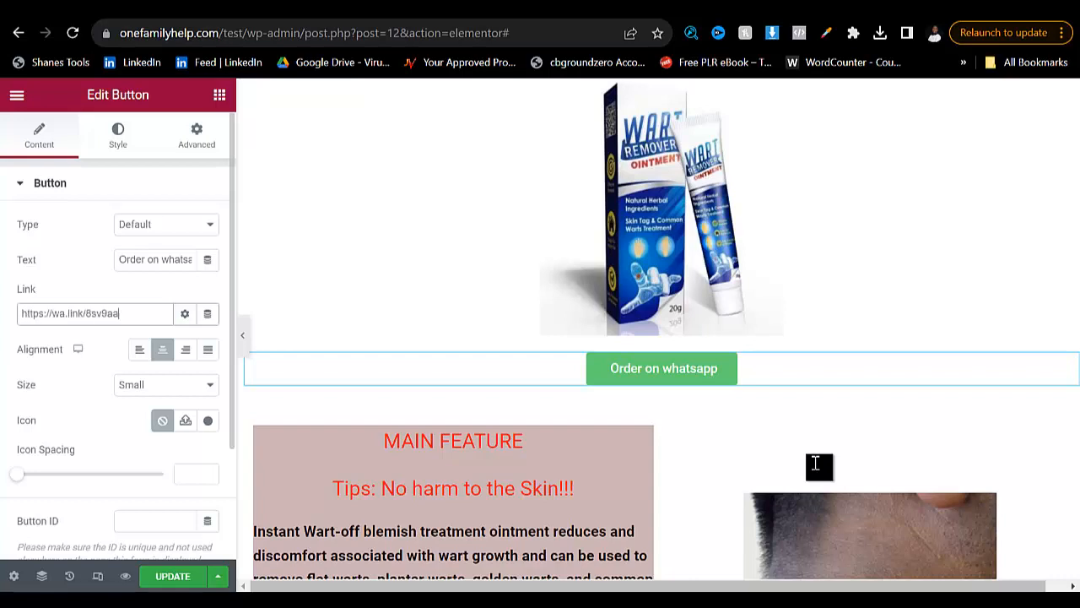
pyautogui.hotkey('ctrl', 's')
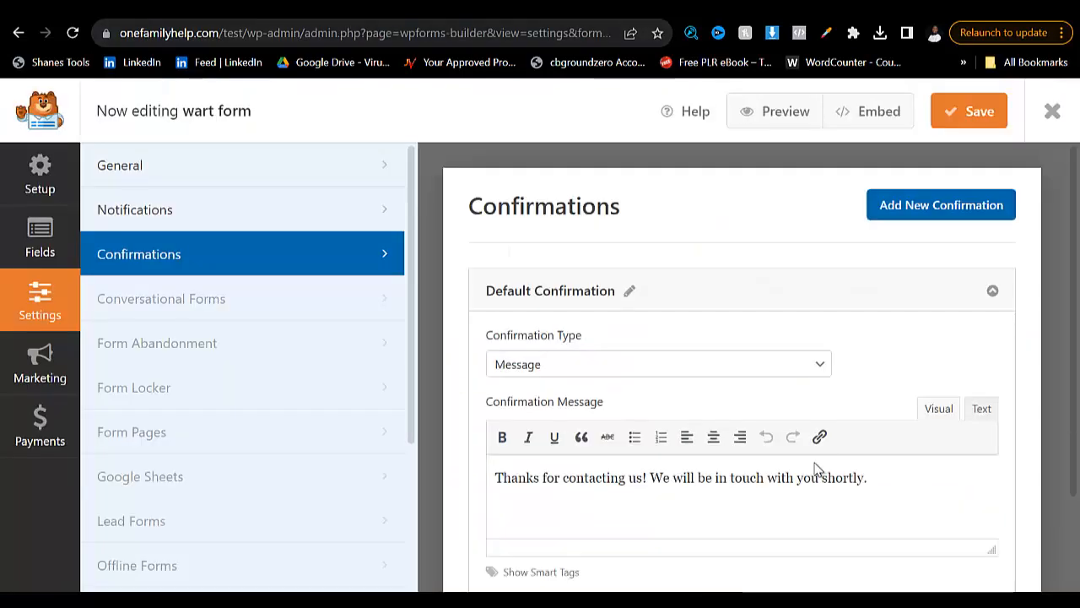
pyautogui.scroll(-3, 815, 470)
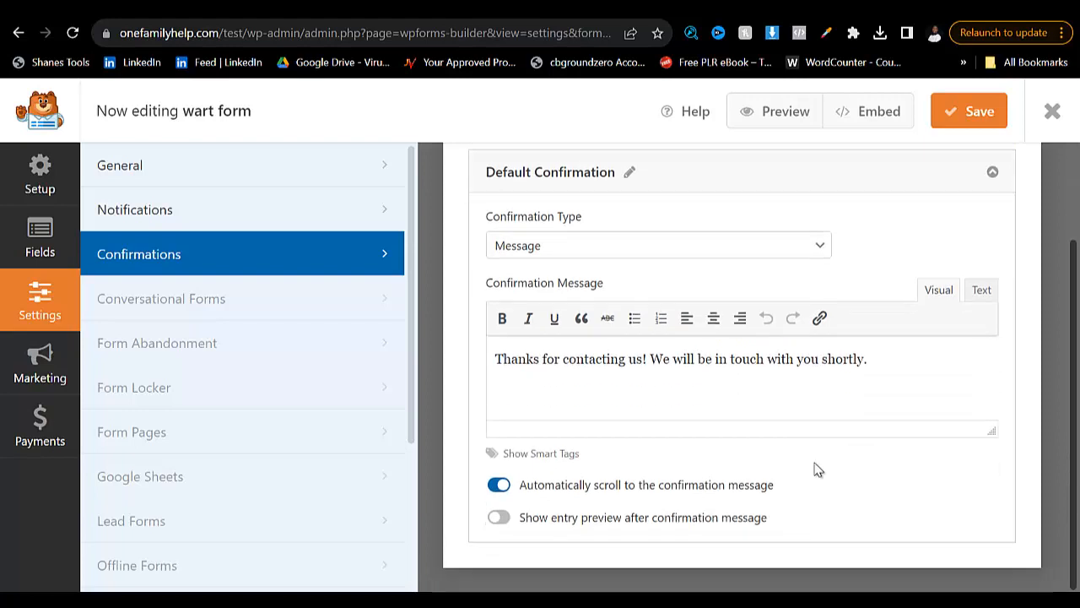
pyautogui.click(659, 246)
pyautogui.press('Down')
pyautogui.press('Down')
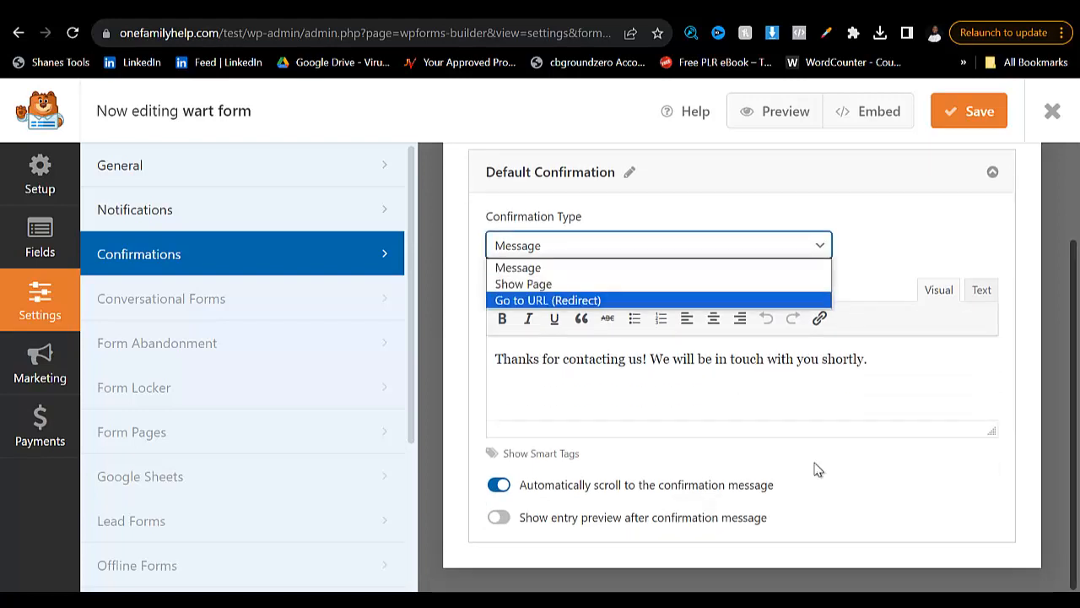
pyautogui.press('Return')
pyautogui.press('Tab')
pyautogui.hotkey('ctrl', 'v')
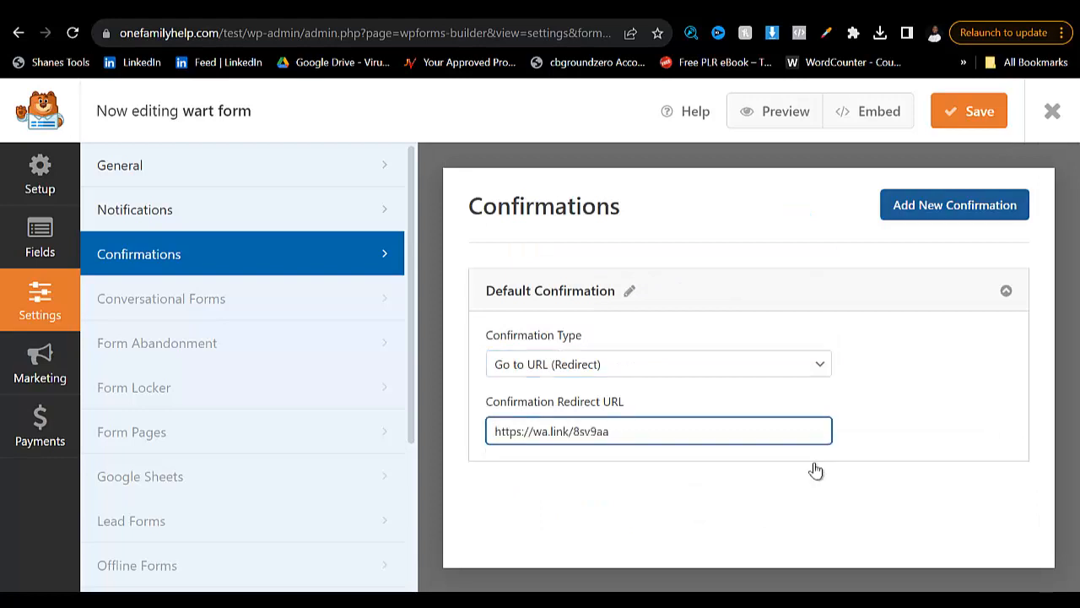
pyautogui.hotkey('ctrl', 's')
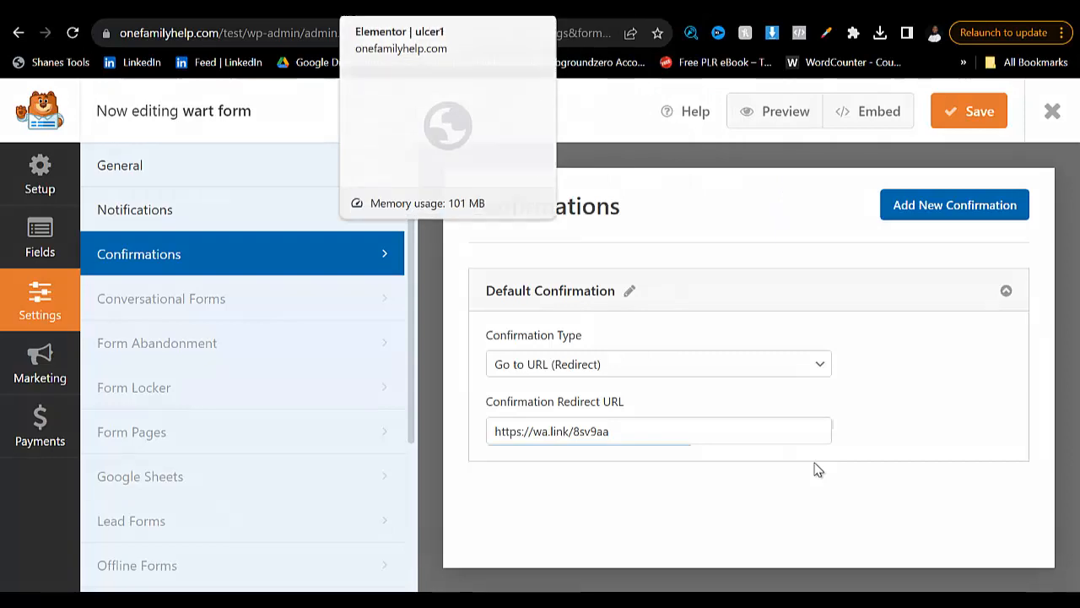
# - Return to the Elementor page and open a preview of the landing page with its saved changes
pyautogui.click(381, 7)
pyautogui.scroll(-4, 815, 466)
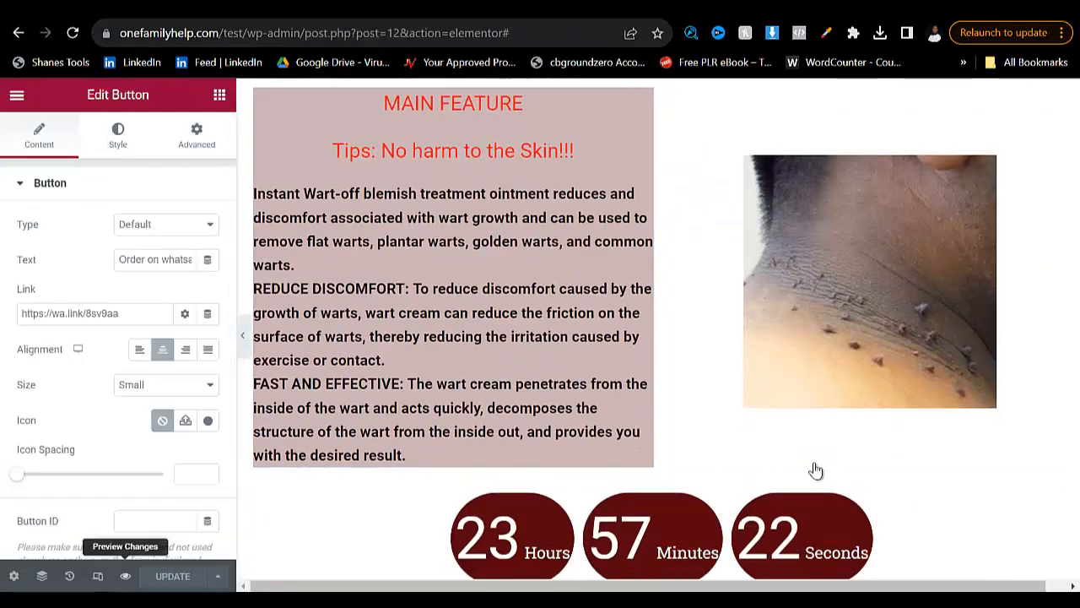
pyautogui.click(125, 575)
pyautogui.scroll(-6, 816, 465)
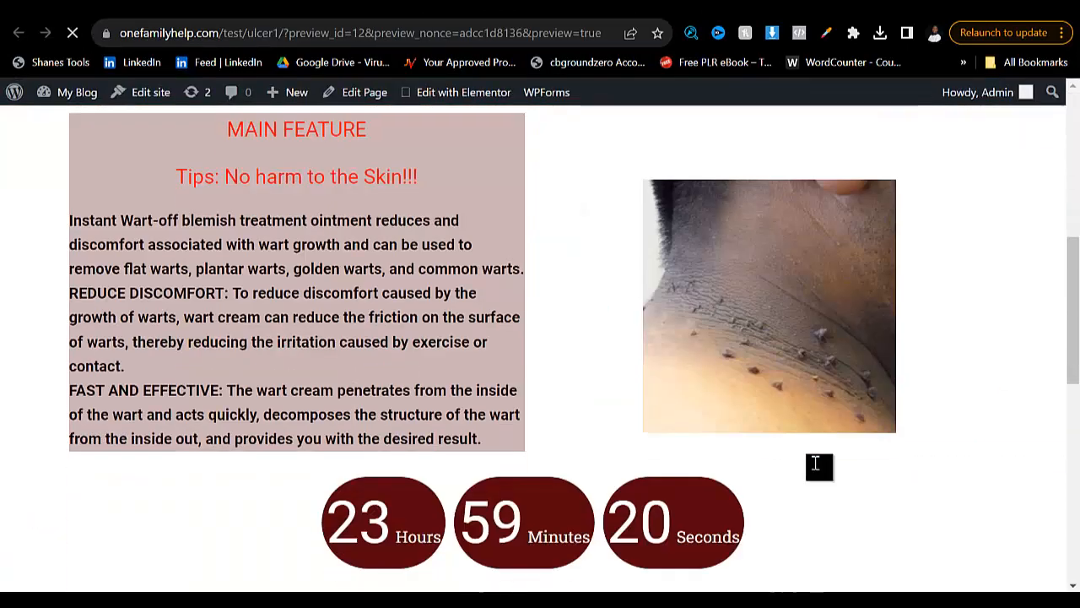
# - Test the "Order on whatsapp" button in the preview, dismiss the request to open WhatsApp and go back to the landing page
pyautogui.scroll(3, 816, 466)
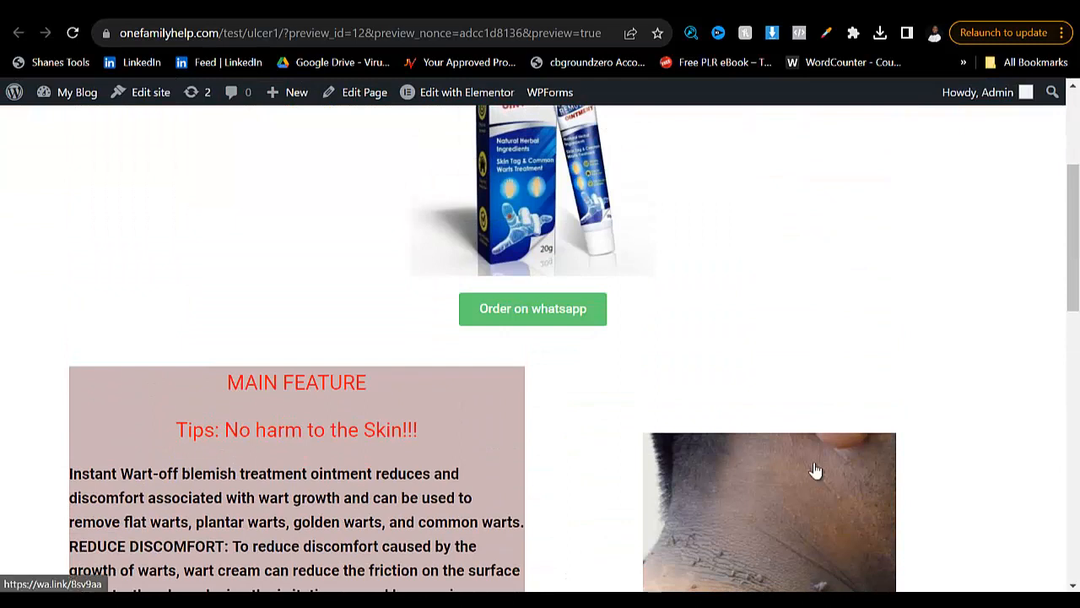
pyautogui.click(815, 470)
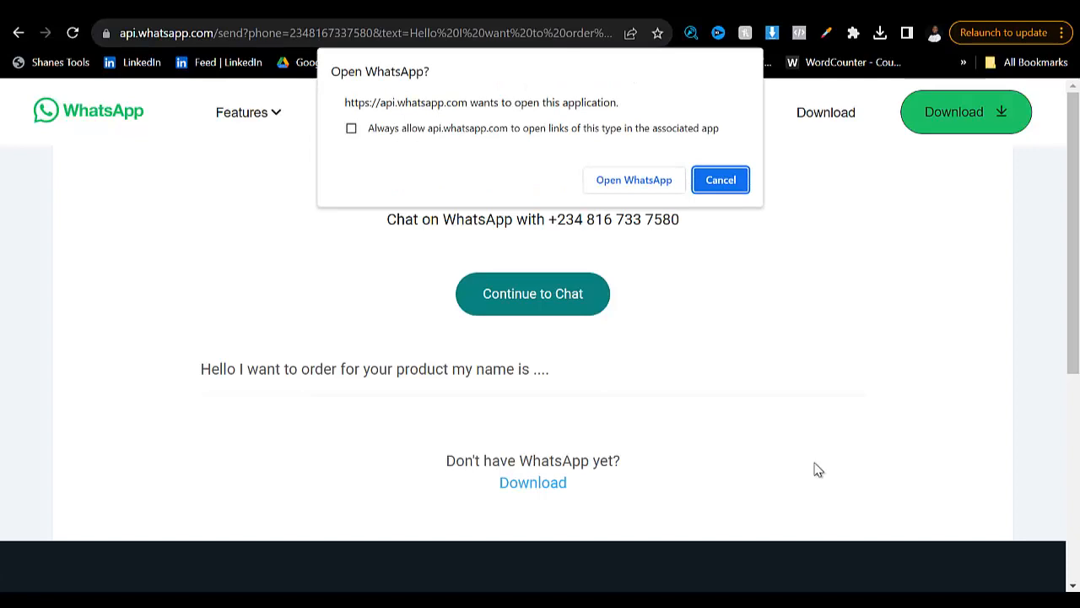
pyautogui.press('Escape')
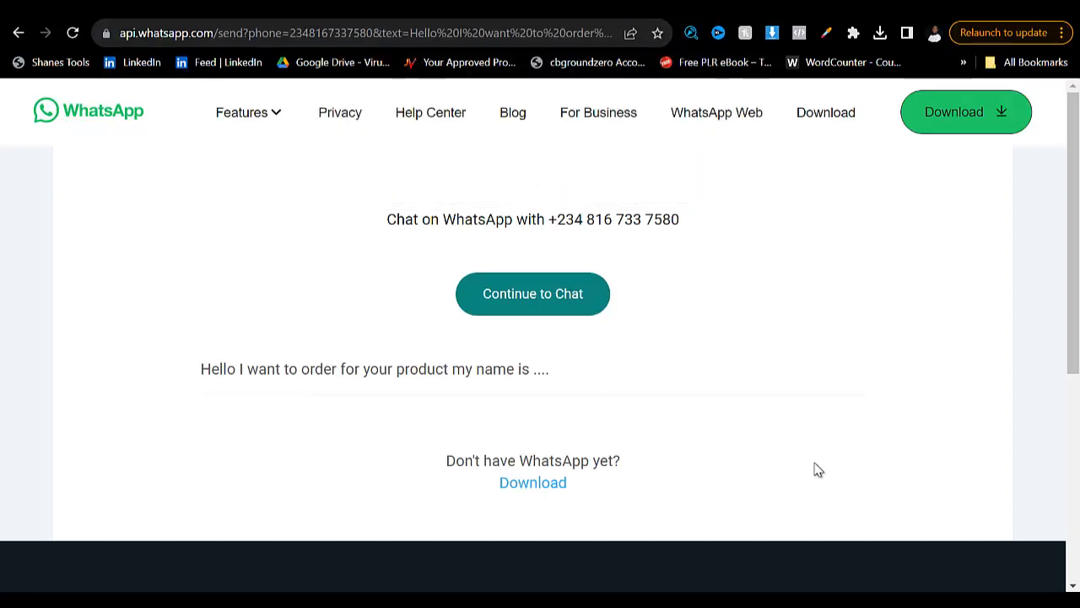
pyautogui.hotkey('alt', 'Left')
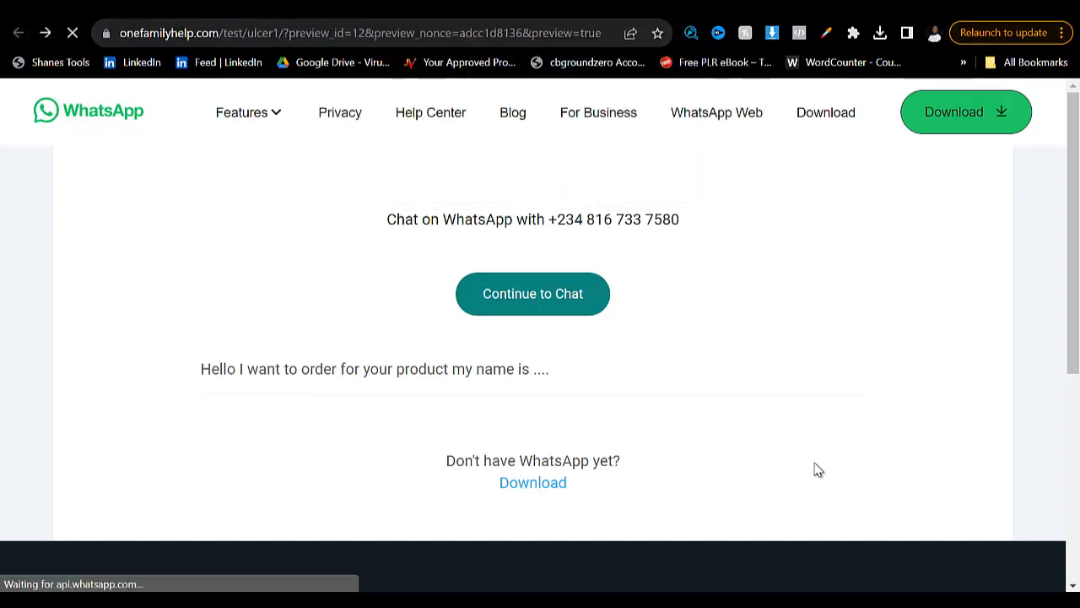
# - Fill in the order form with the saved name, phone, email and address details, and submit it to test the WhatsApp redirect
pyautogui.scroll(-10, 817, 469)
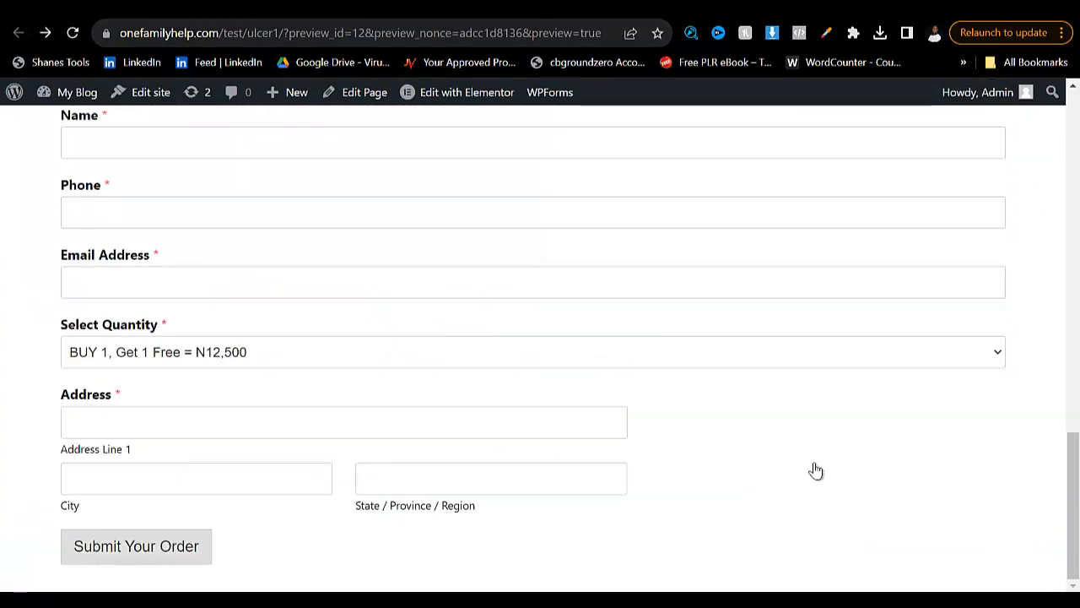
pyautogui.scroll(4, 816, 470)
pyautogui.scroll(-2, 816, 464)
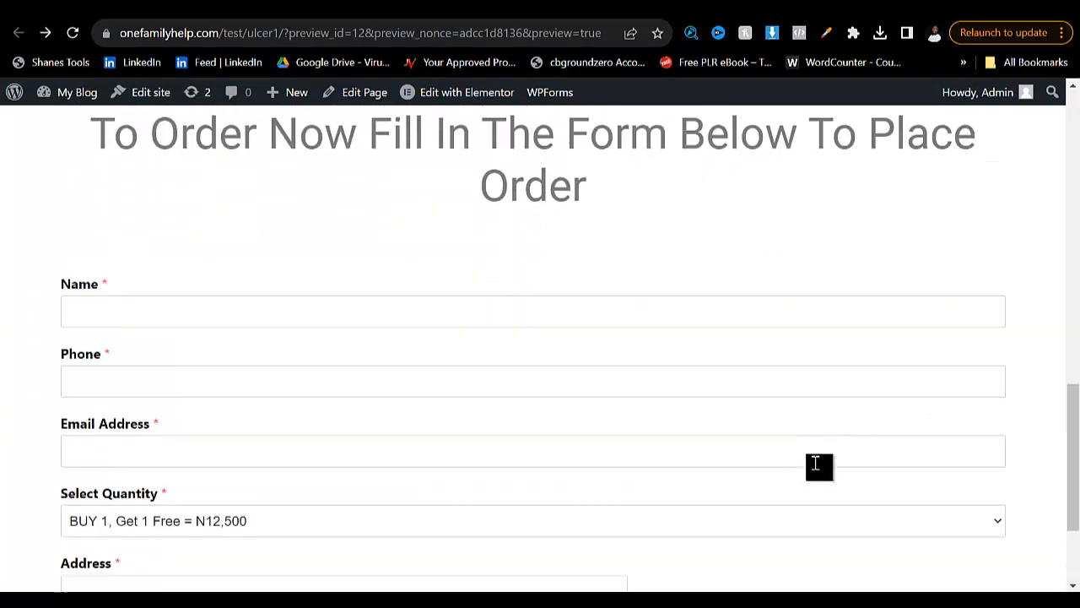
pyautogui.click(253, 311)
pyautogui.click(253, 362)
pyautogui.scroll(-2, 815, 463)
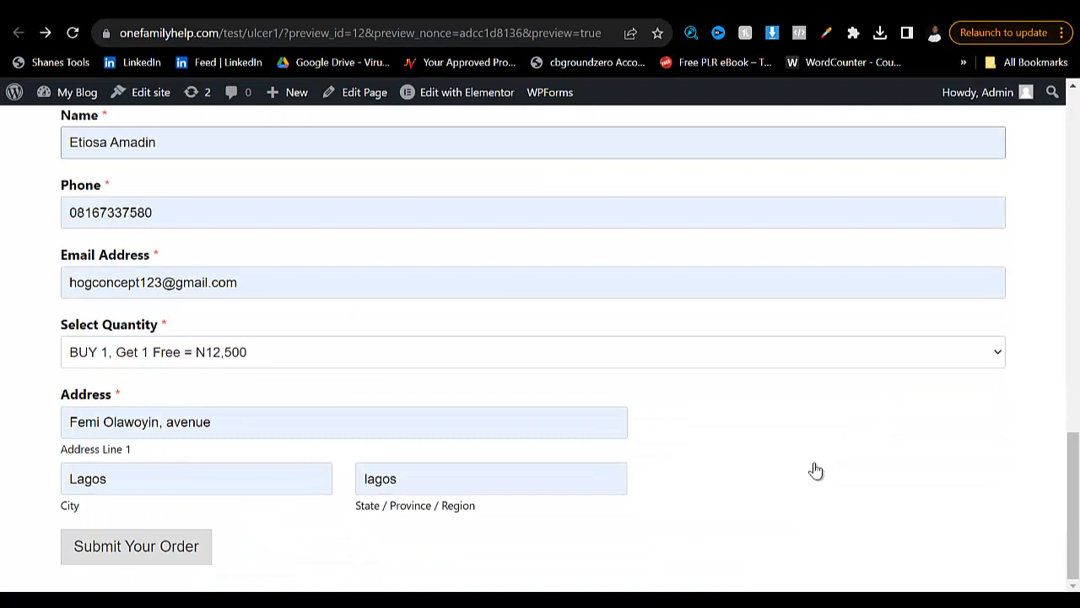
pyautogui.press('Return')
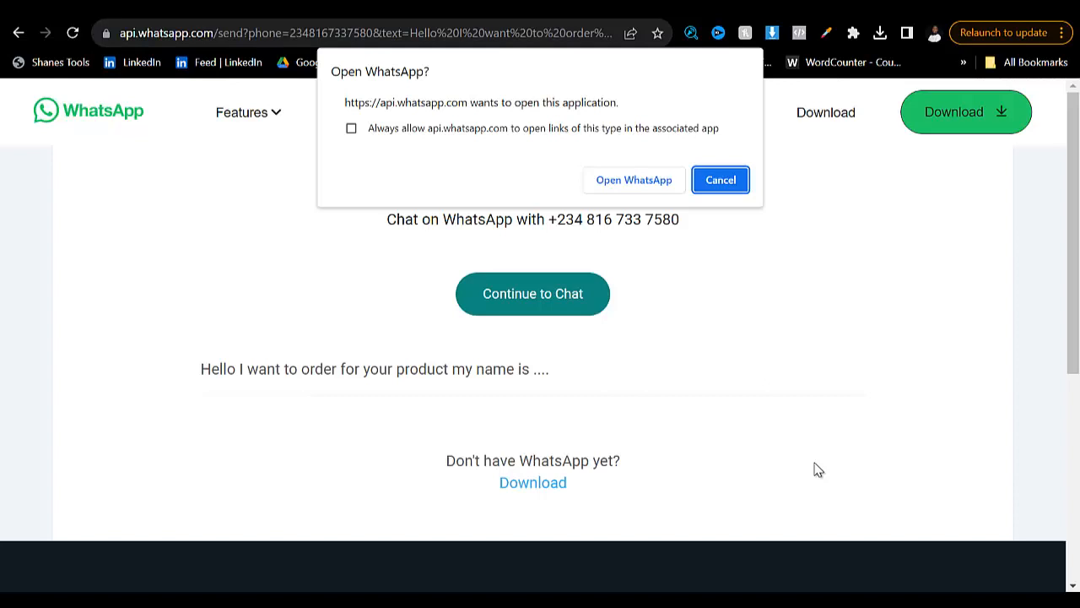
pyautogui.press('super')
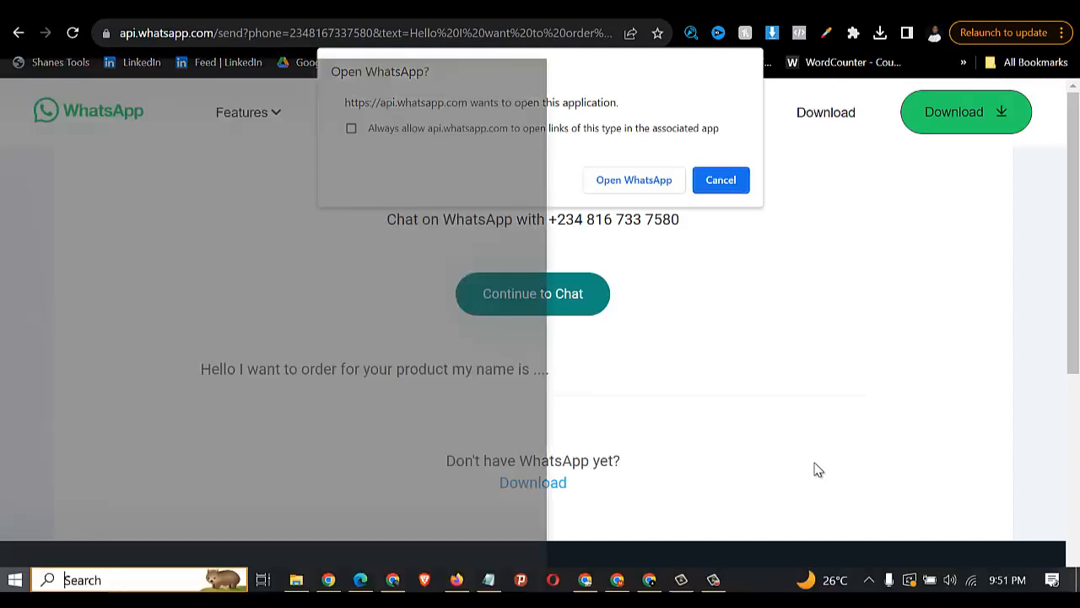